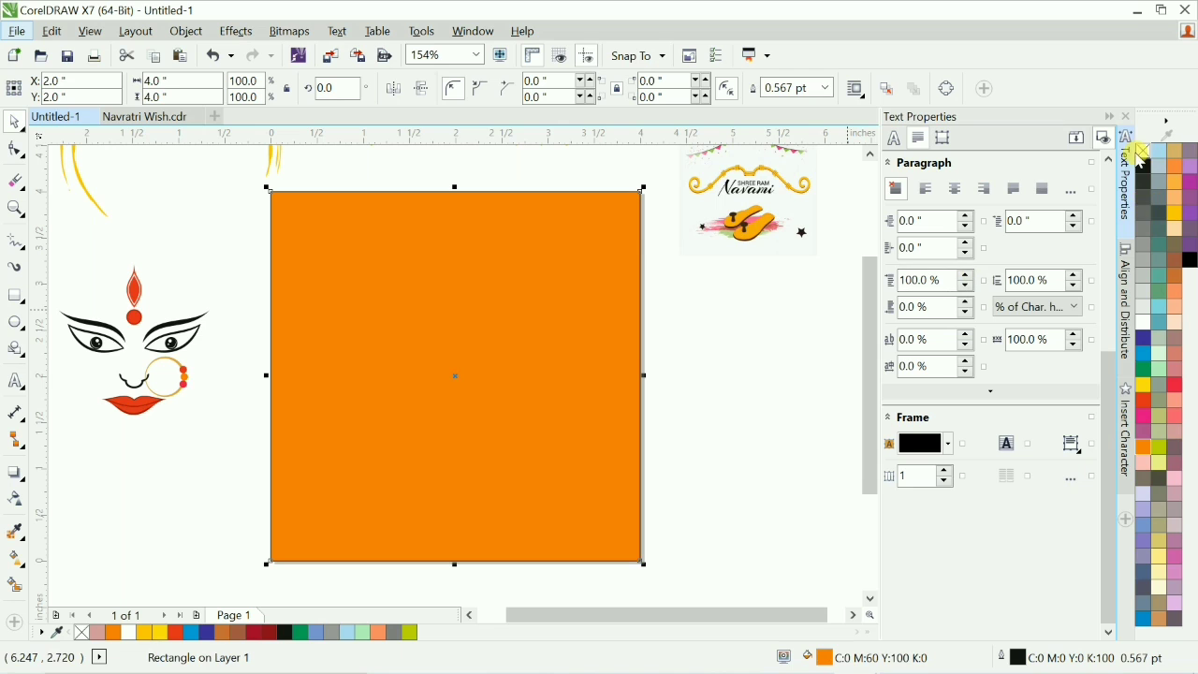
Remove the orange square's outline and add a centred, full-height copy 1 inch wide, filled white.
right_click(1143, 152)
left_click_drag(644, 377, 489, 378)
right_click(489, 377)
left_click(1142, 322)
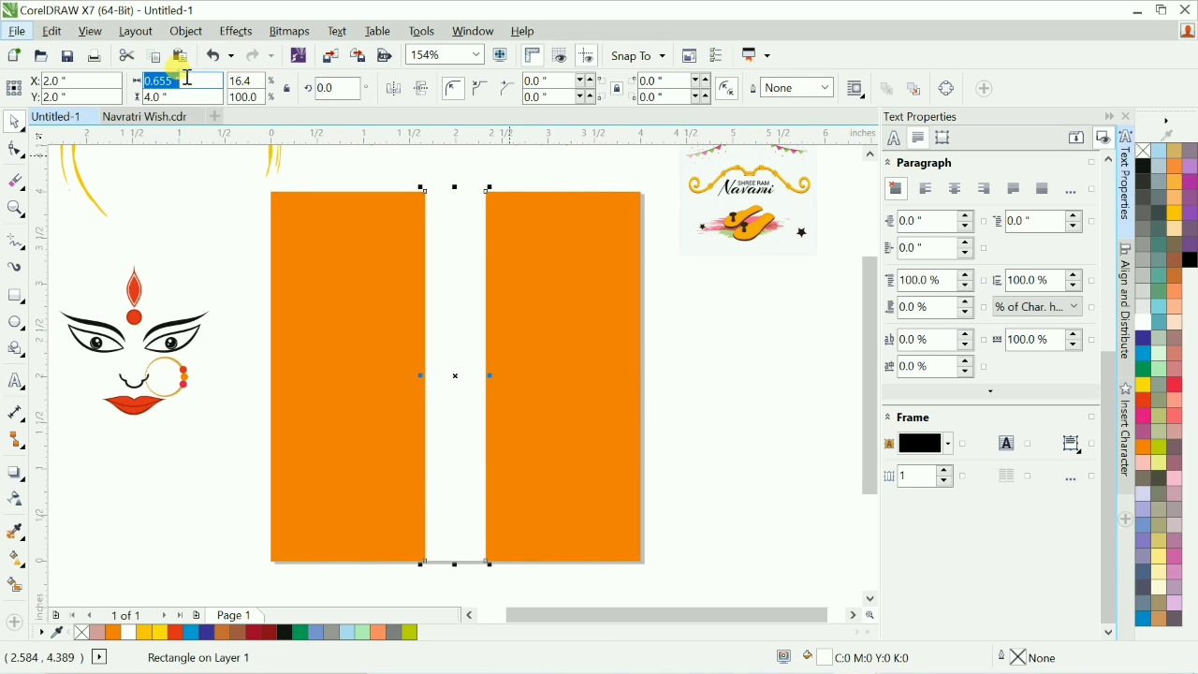
type("1")
key("Return")
left_click(645, 420)
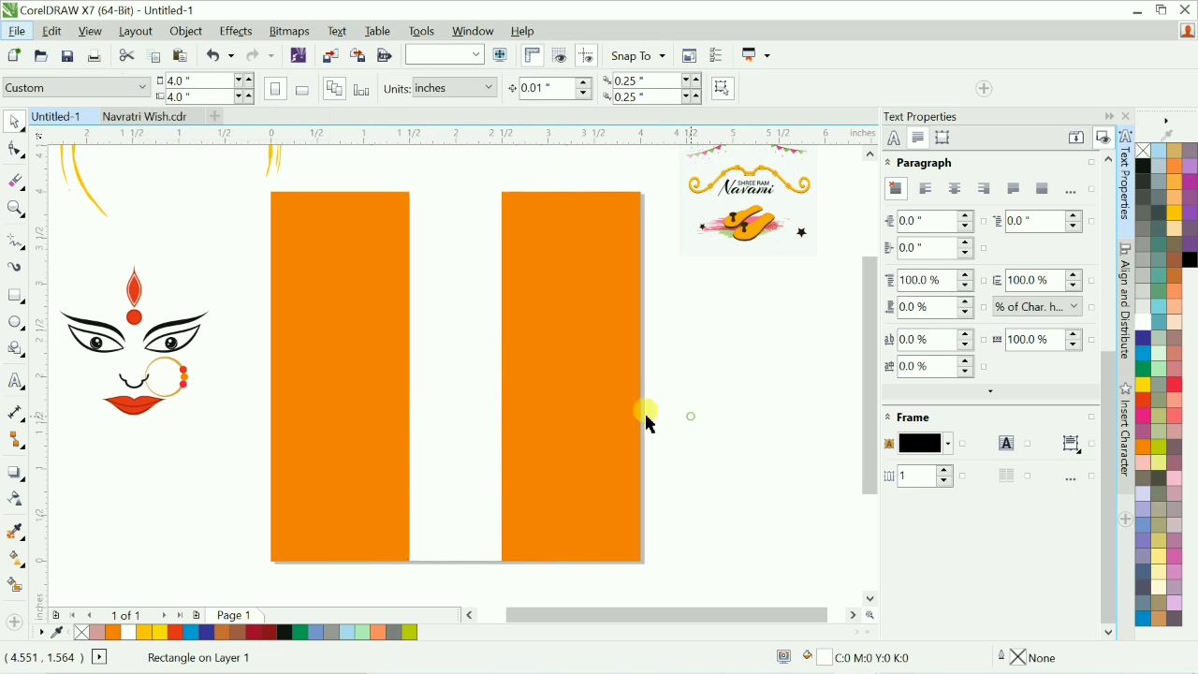
Draw a circle, centre it on the page and set its diameter to 2 inches.
key("F7")
left_click_drag(357, 255, 537, 442)
key("space")
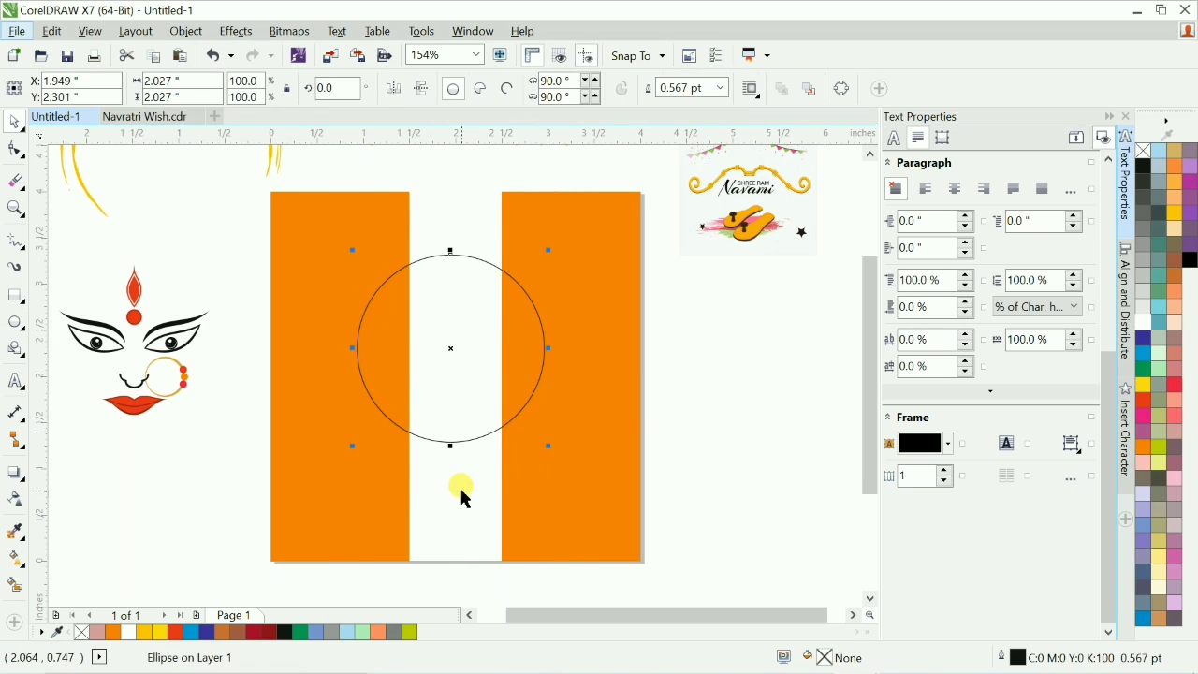
key("p")
left_click(193, 76)
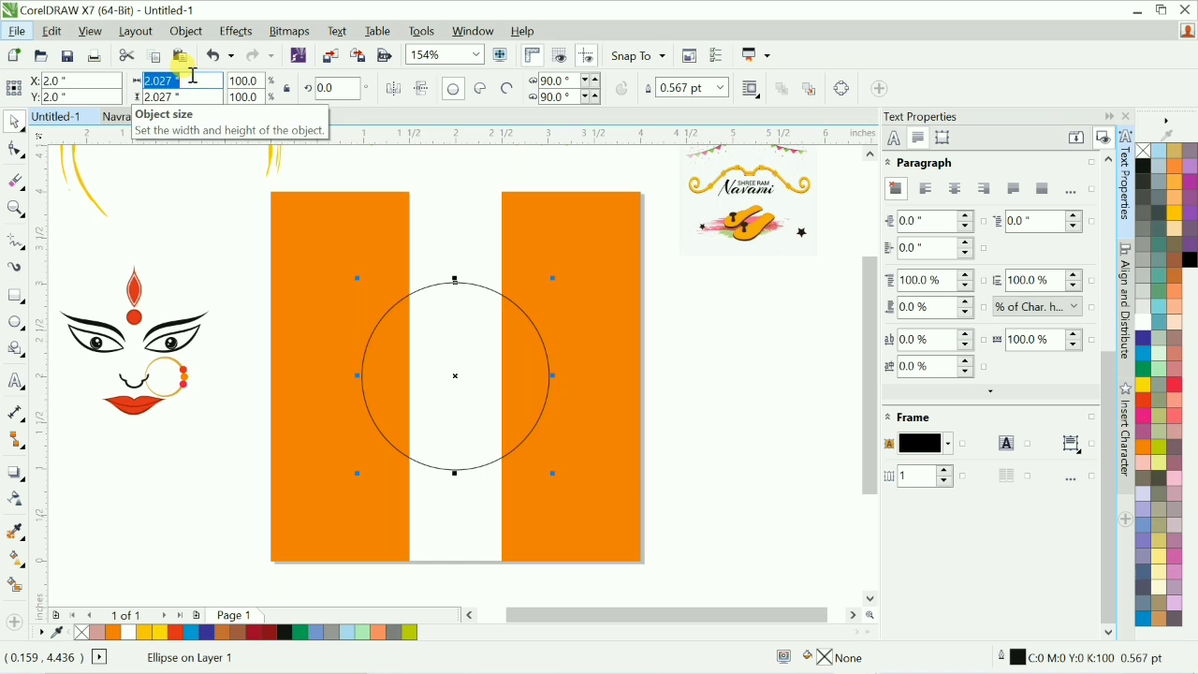
type("2")
key("Return")
left_click(650, 415)
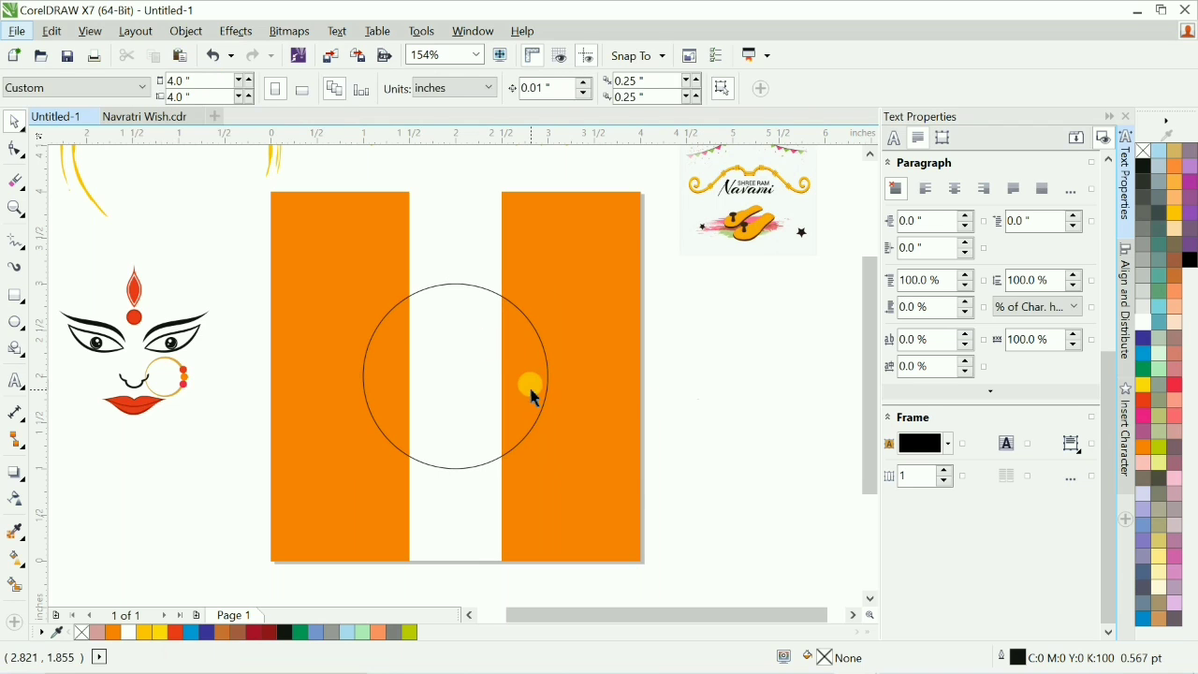
Add a concentric copy of the circle with a diameter of 1.875 inches.
left_click(530, 391)
left_click(161, 81)
type("1.")
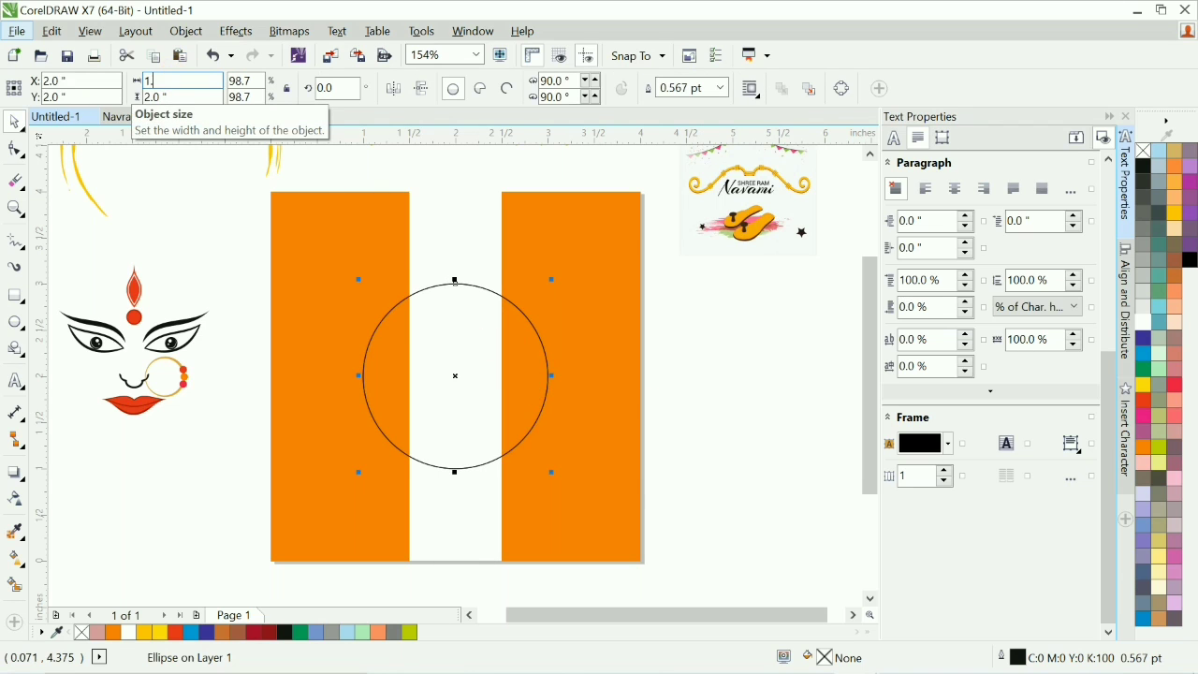
type("875")
key("Return")
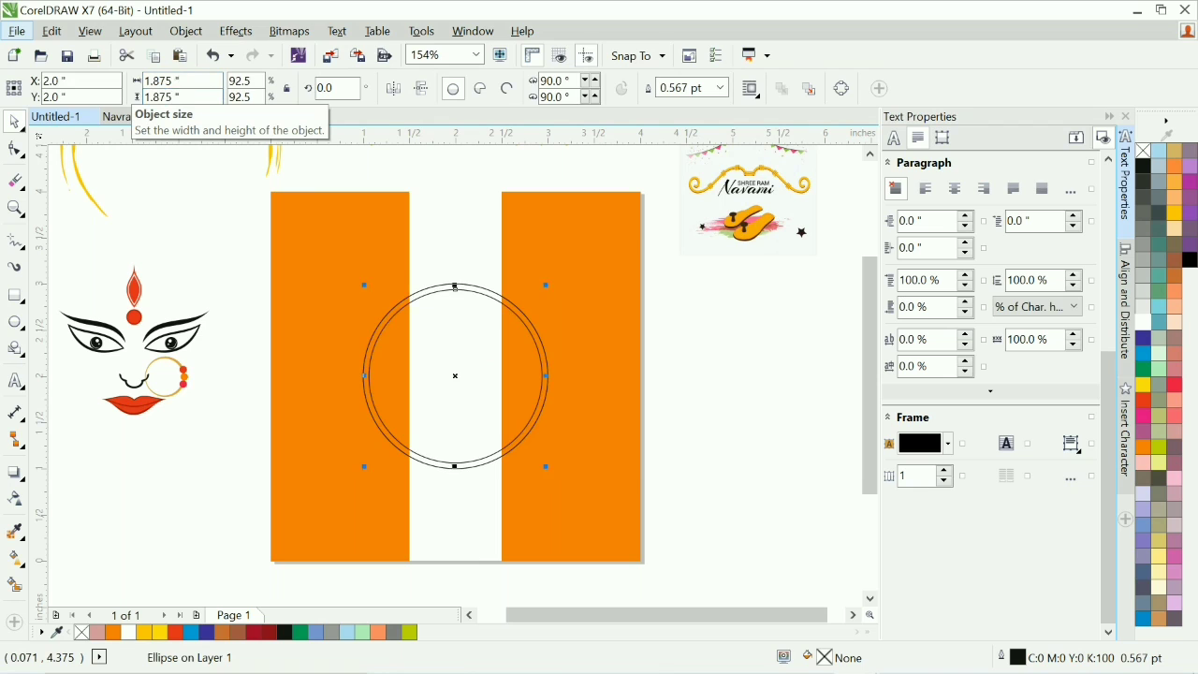
left_click(794, 470)
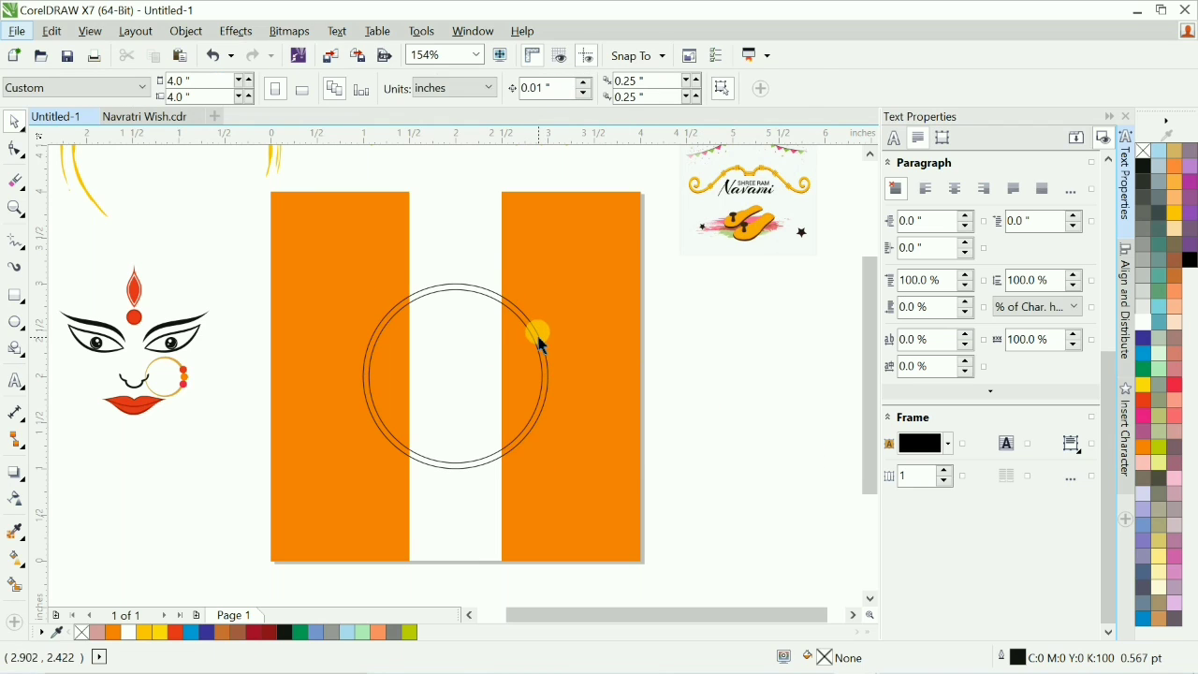
Fill the outer 2-inch circle white and remove its outline.
left_click(543, 348)
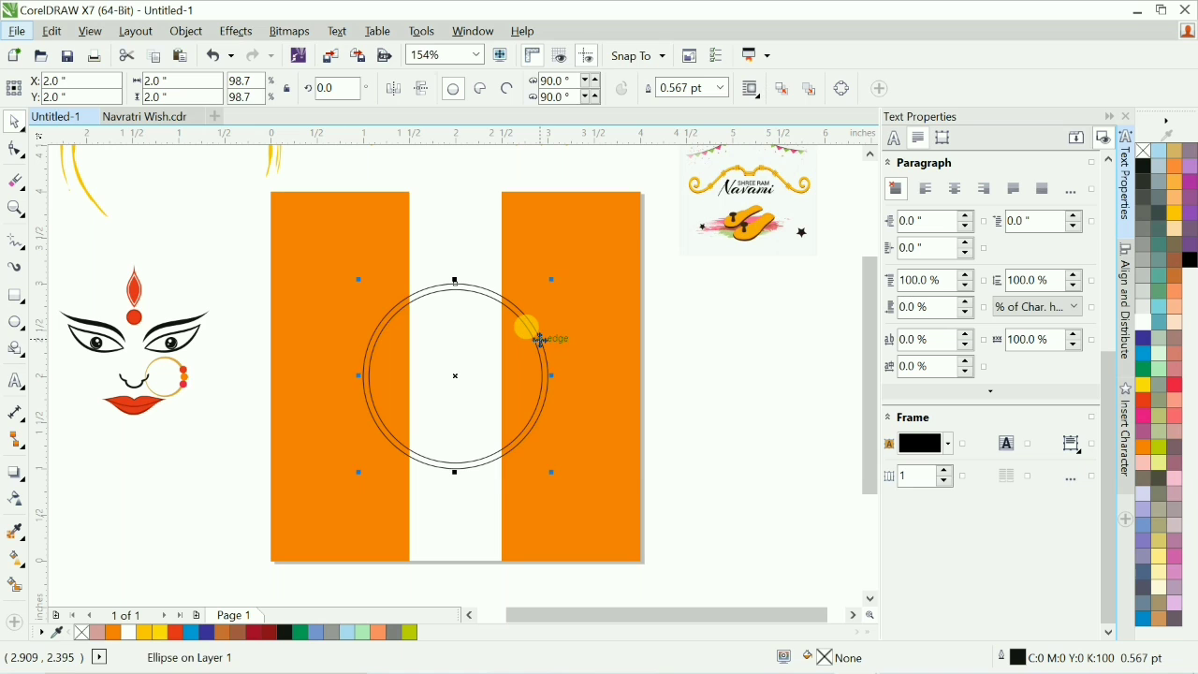
left_click(1143, 321)
right_click(1143, 150)
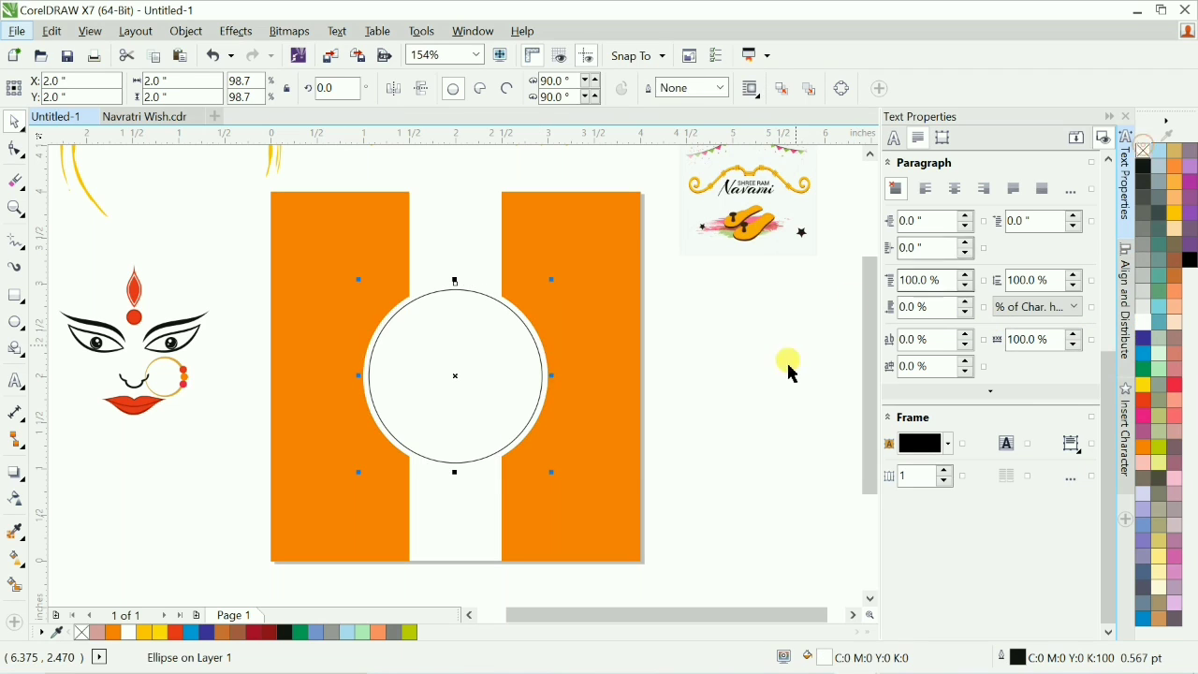
left_click(786, 363)
Fill the inner circle golden yellow and remove its outline.
left_click(502, 384)
left_click(1143, 446)
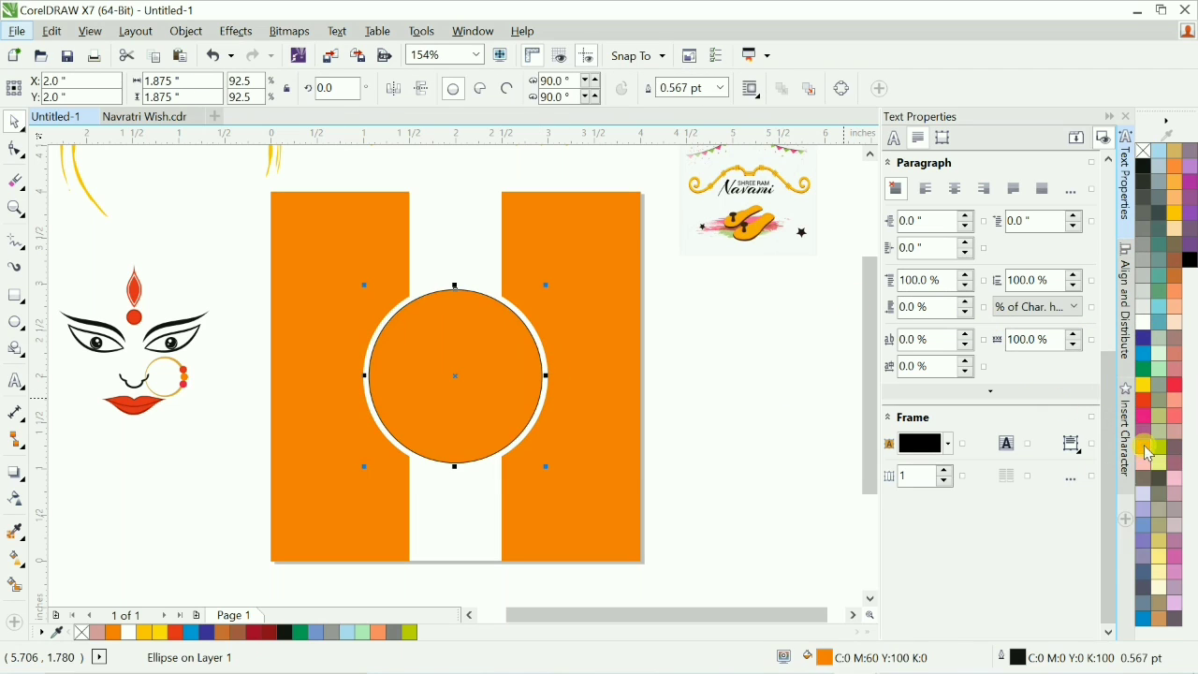
right_click(1143, 151)
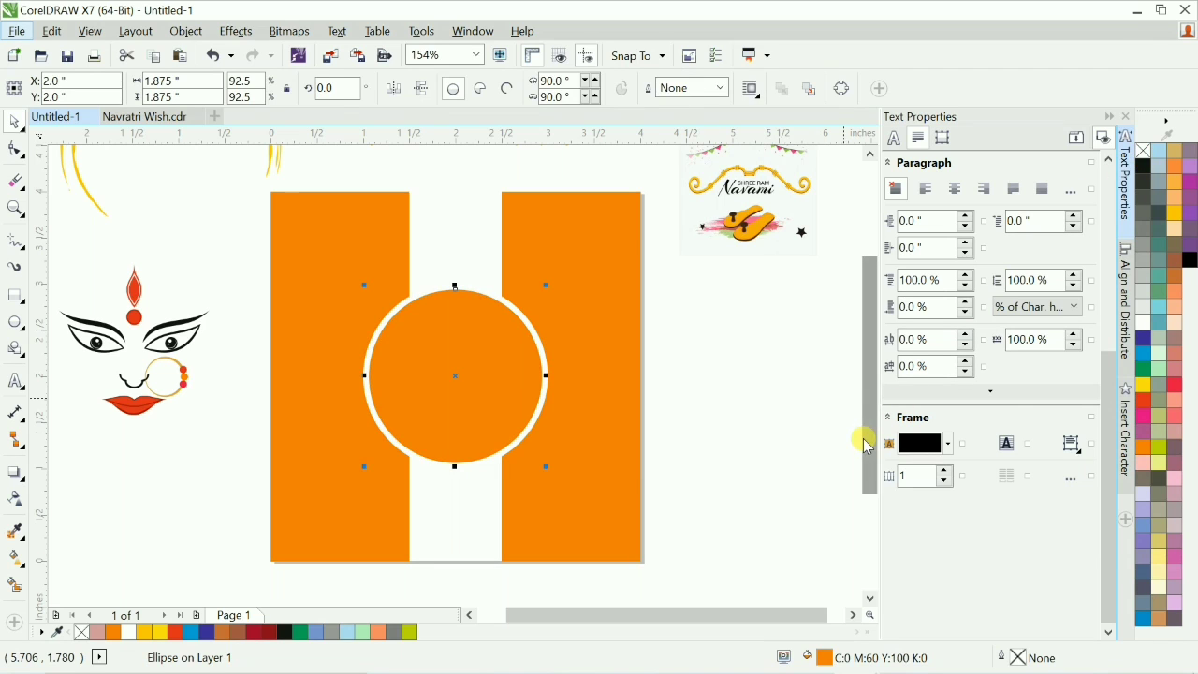
left_click(1174, 214)
left_click(416, 281)
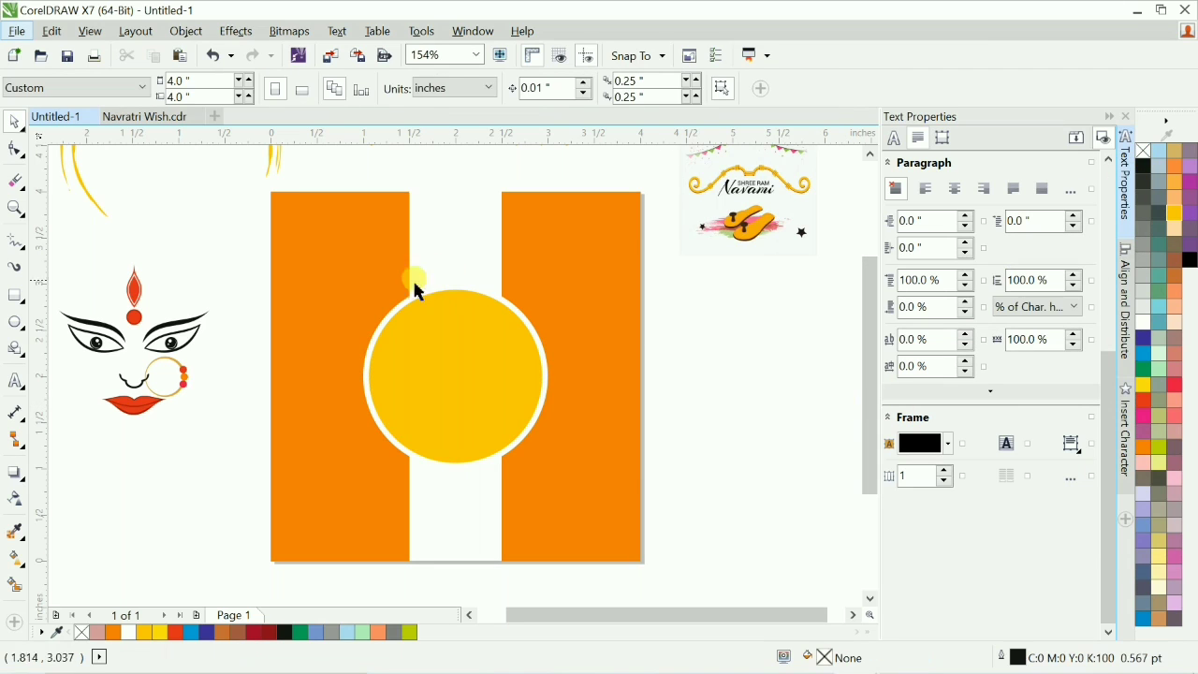
left_click_drag(606, 489, 608, 490)
key("ctrl+g")
key("ctrl+u")
key("ctrl+g")
left_click(776, 446)
scroll(690, 447, "up", 1)
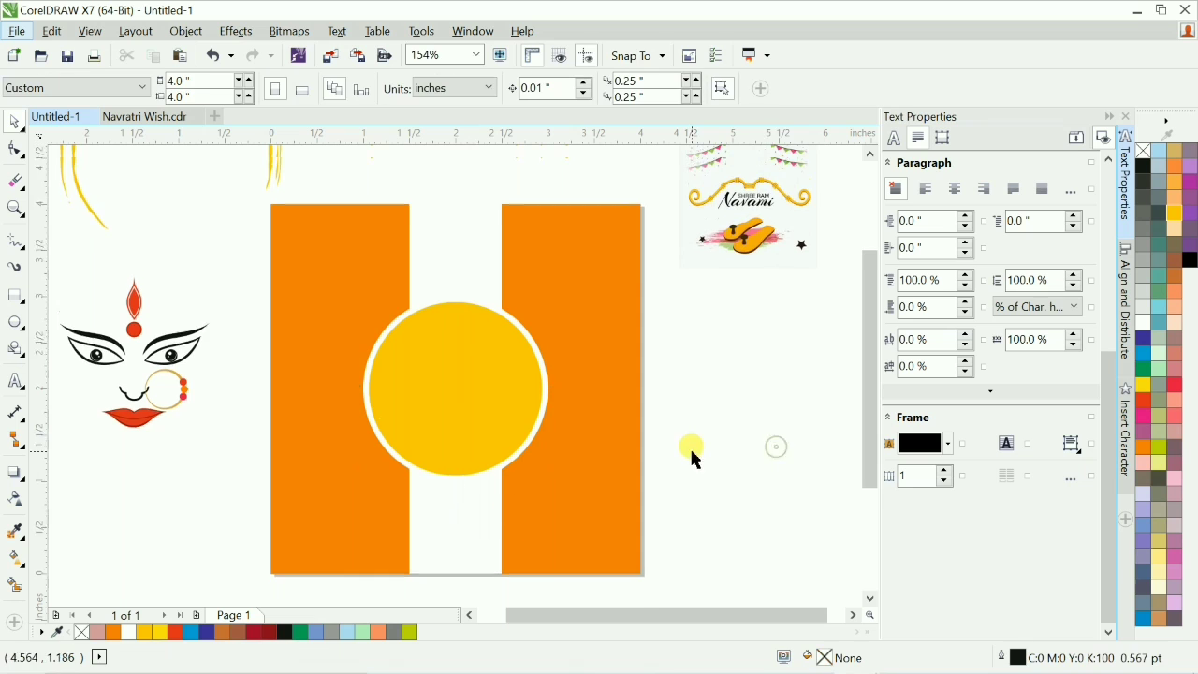
scroll(736, 447, "down", 1)
scroll(737, 447, "up", 1)
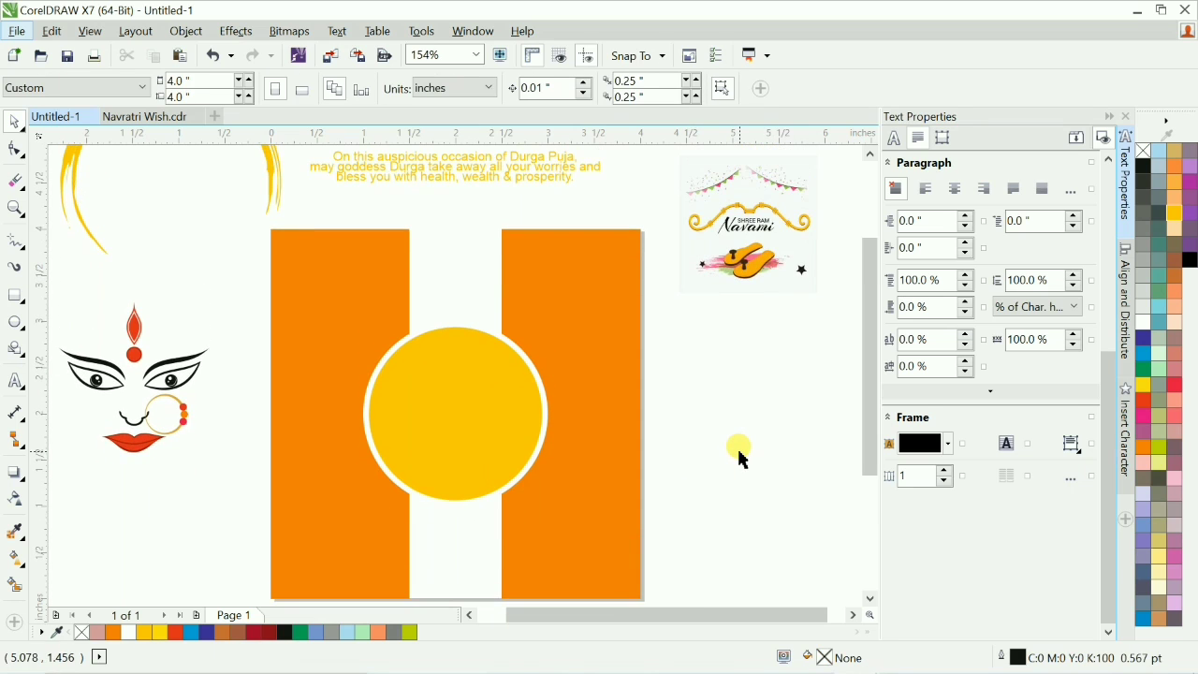
scroll(737, 446, "up", 1)
scroll(737, 445, "down", 1)
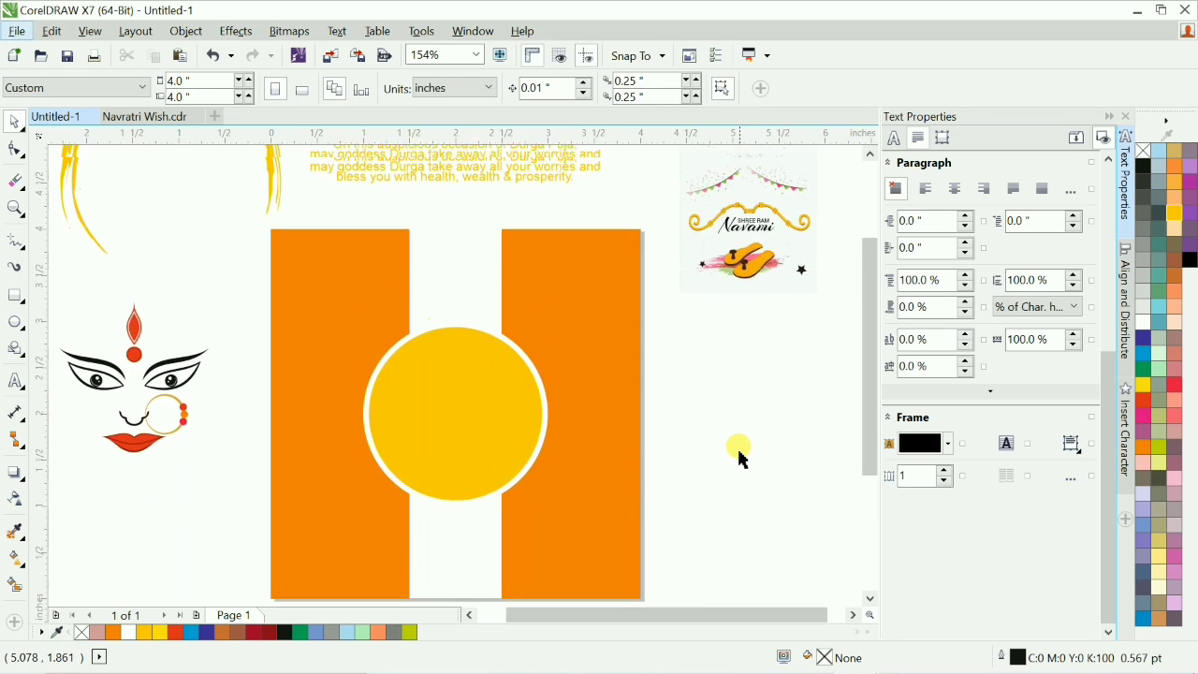
Move the Shree Ram Navami bitmap beside the page, trace it to vector objects and delete the original bitmap.
left_click_drag(746, 194, 723, 418)
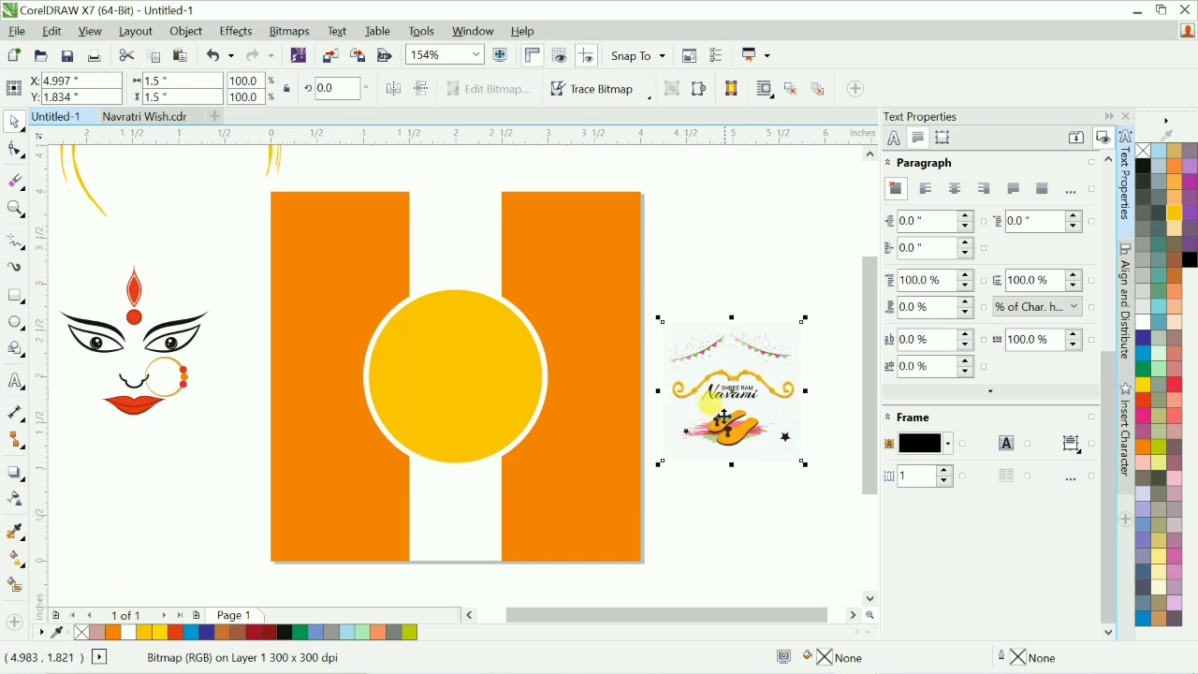
right_click(721, 431)
left_click(778, 213)
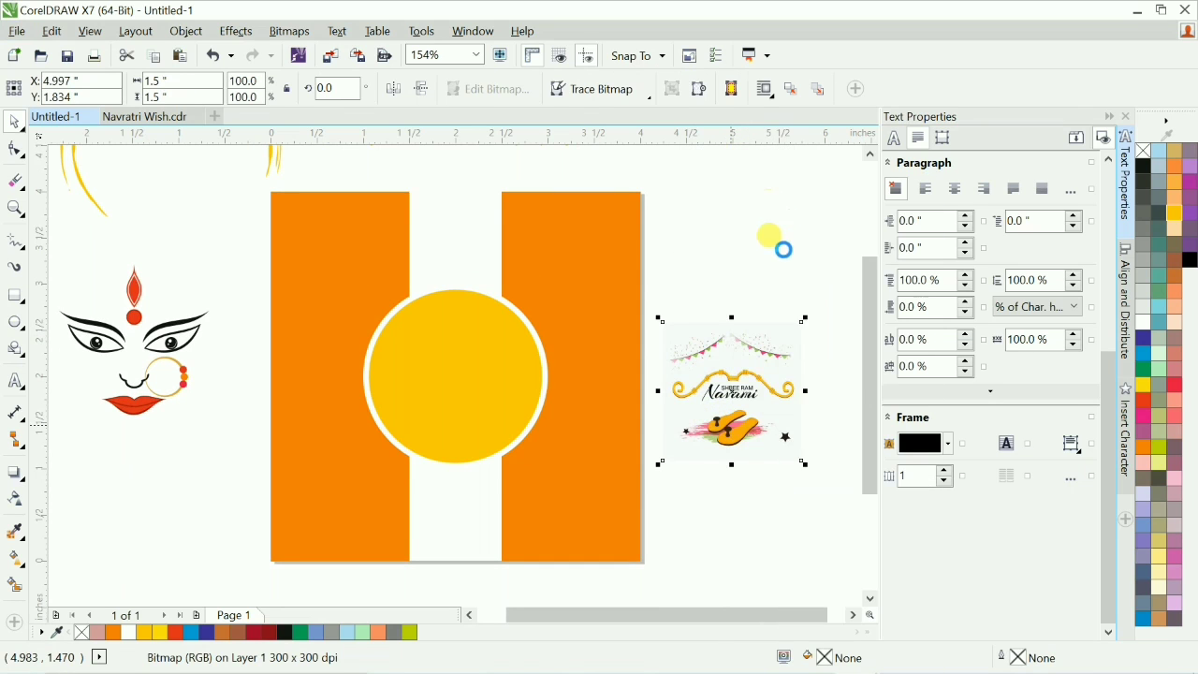
mouse_move(725, 367)
left_mouse_down()
mouse_move(741, 444)
mouse_move(739, 347)
left_mouse_up()
left_click(726, 369)
key("Delete")
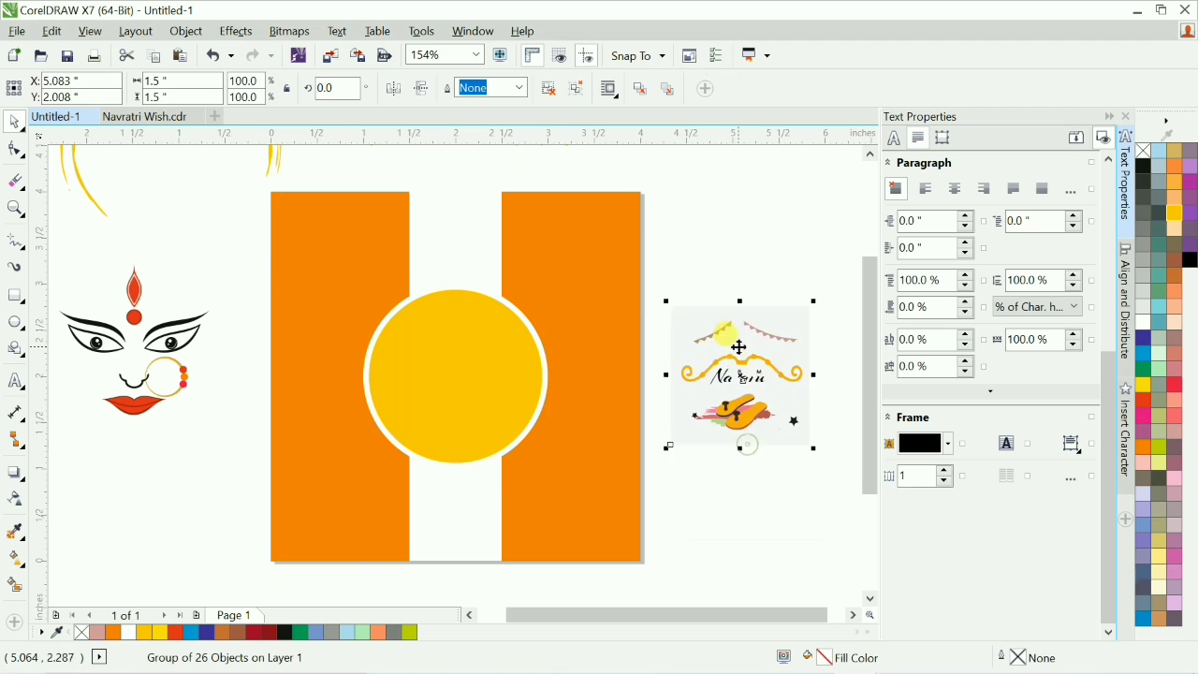
Ungroup the traced artwork and delete its background, lettering, sandals, stars and bunting, keeping only the bow.
key("F2")
mouse_move(639, 304)
left_mouse_down()
mouse_move(776, 478)
mouse_move(820, 489)
left_mouse_up()
key("ctrl+u")
left_click(737, 409)
scroll(552, 383, "up", 1)
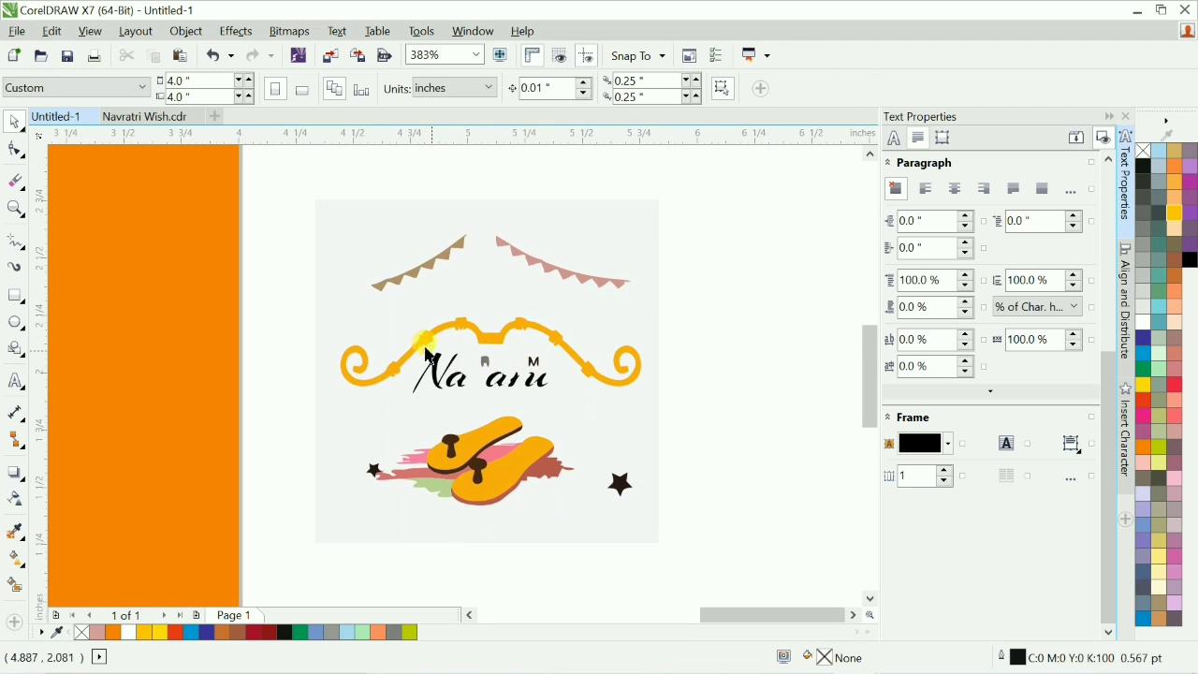
left_click_drag(407, 344, 570, 429)
key("Delete")
left_click_drag(275, 402, 604, 559)
key("Delete")
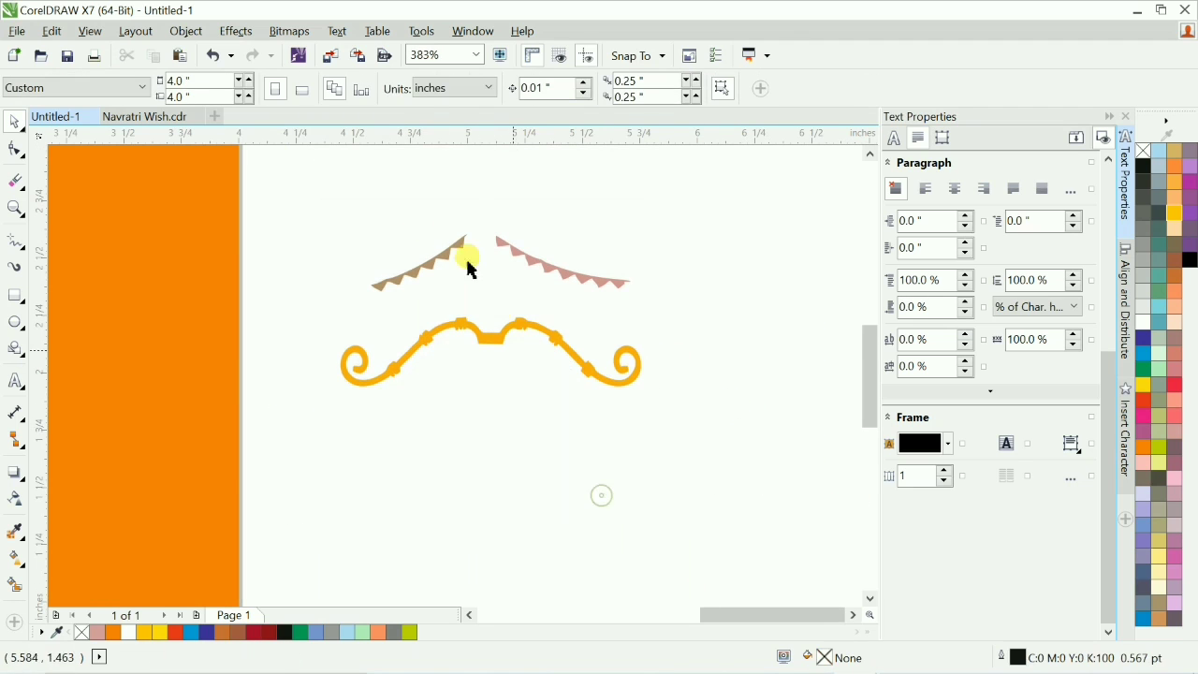
left_click_drag(355, 198, 686, 320)
key("Delete")
Clean up the bow's outline by deleting the stray nodes under its lower-left knob.
left_click_drag(490, 333, 537, 394)
key("F2")
left_click_drag(414, 386, 492, 453)
left_click(35, 155)
left_click(401, 491)
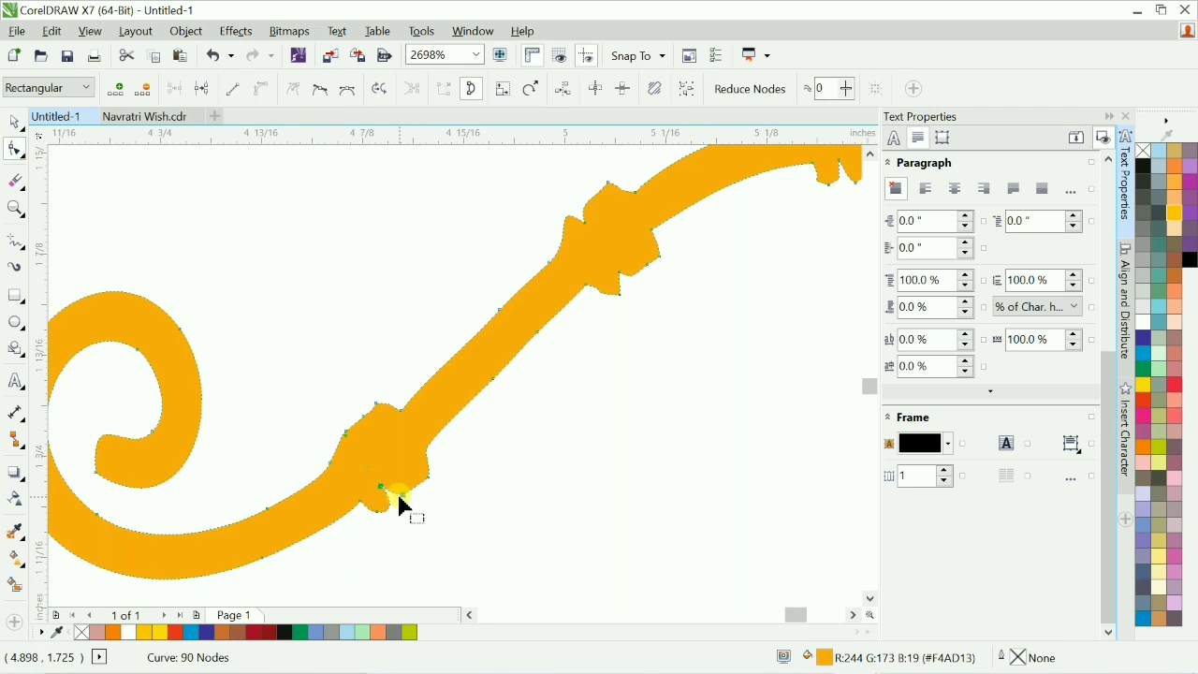
key("Delete")
key("space")
left_click(522, 485)
key("F3")
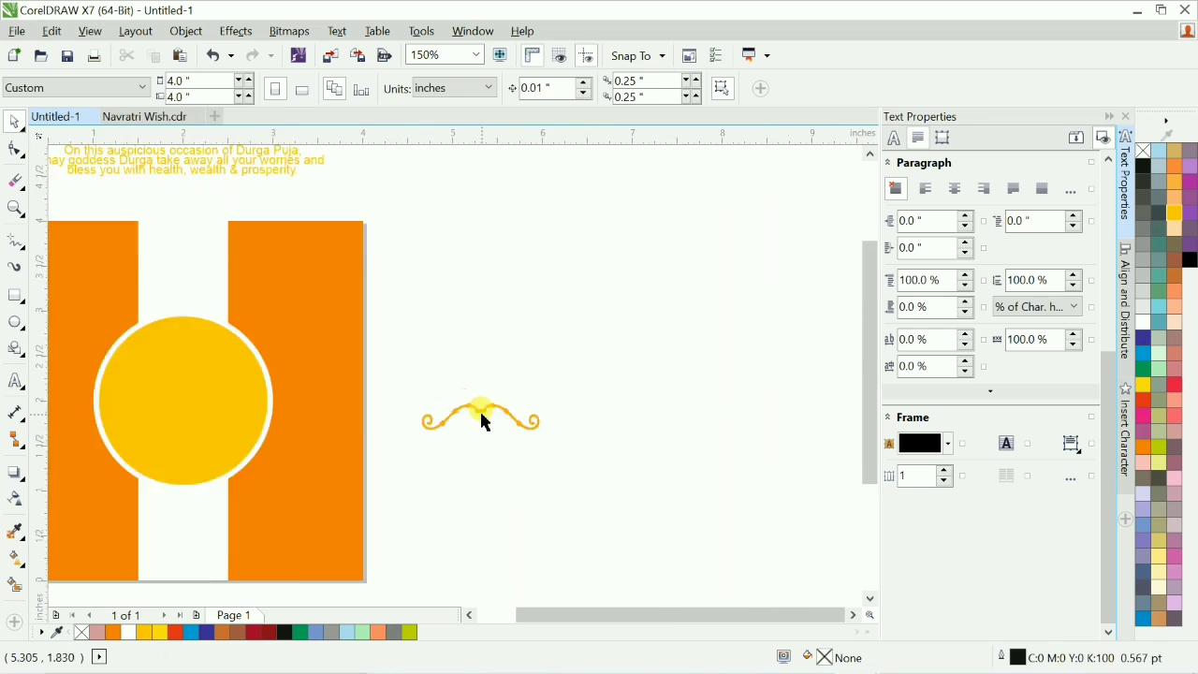
Move the bow onto the yellow circle and centre it there horizontally and vertically.
key("F4")
left_click_drag(699, 459, 425, 488)
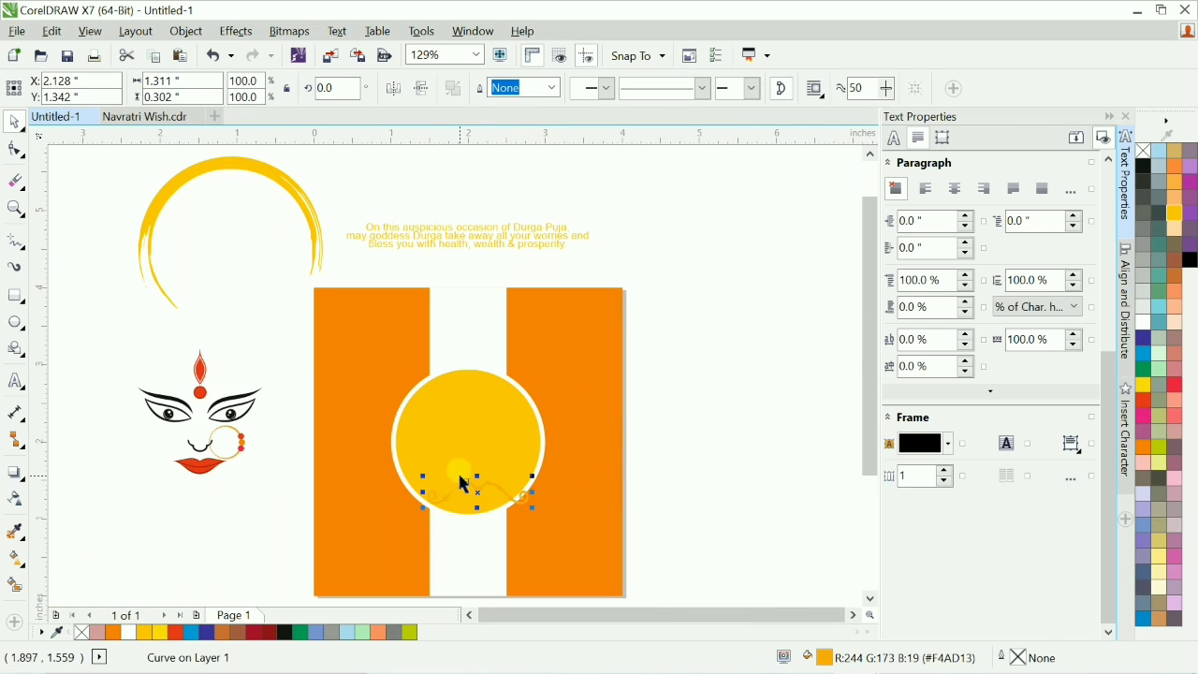
left_click(471, 466, "shift")
key("c")
key("e")
left_click(507, 417, "shift")
Enlarge the bow proportionally to about 2.3 inches wide and place it over the circle's lower part.
key("F2")
left_click_drag(345, 373, 589, 572)
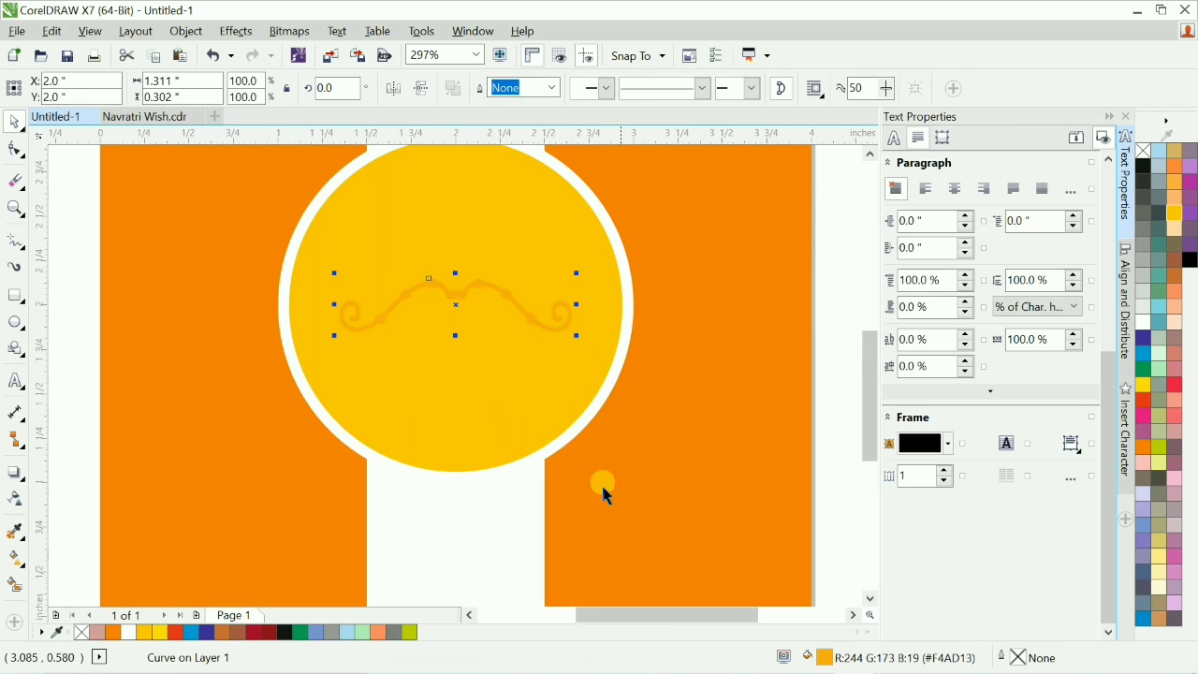
left_click_drag(577, 335, 666, 406)
left_click_drag(594, 327, 664, 462)
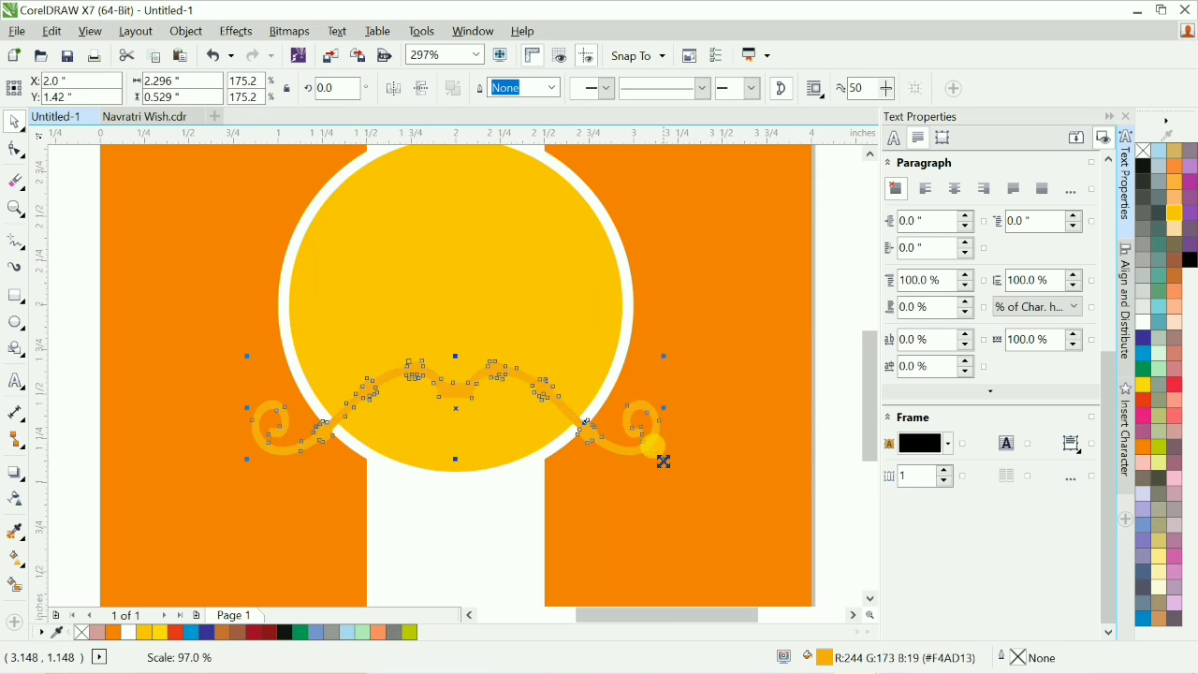
Fill the bow with dark red.
left_click(273, 640)
scroll(609, 524, "down", 4)
left_click(797, 454)
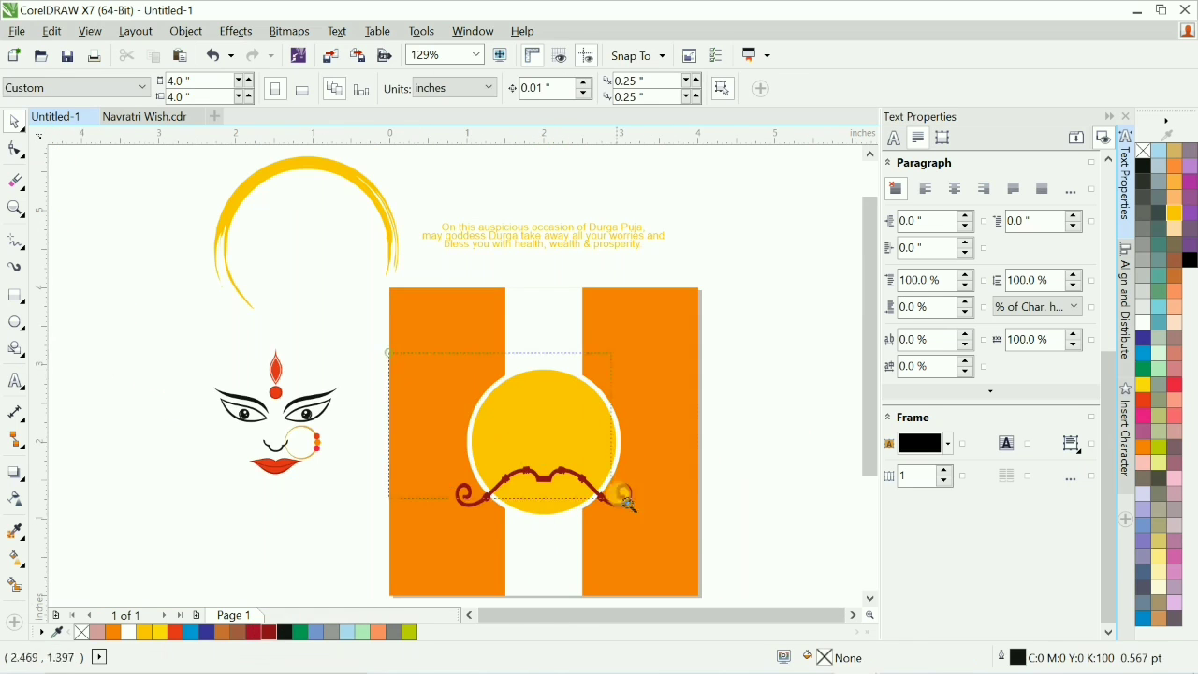
Draw a horizontal bowstring about 1.46 inches long between the bow's lower knobs, with a 1 pt outline.
scroll(618, 495, "up", 4)
scroll(581, 557, "up", 2)
key("F5")
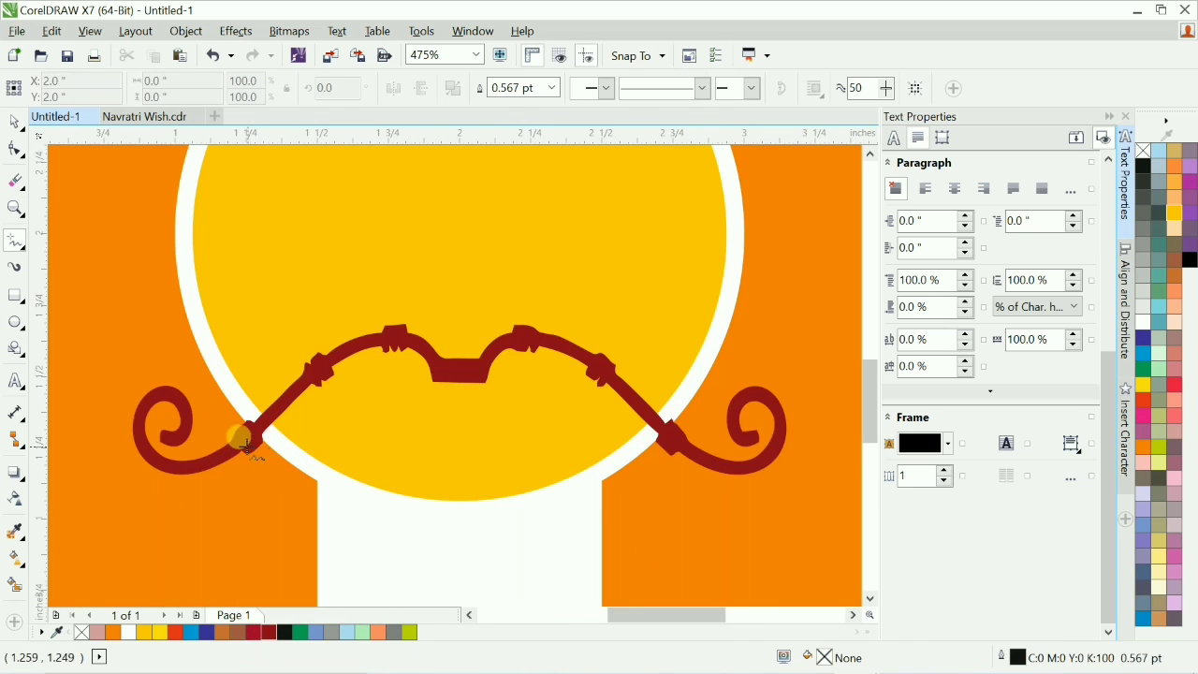
left_click(250, 445)
left_click(674, 448)
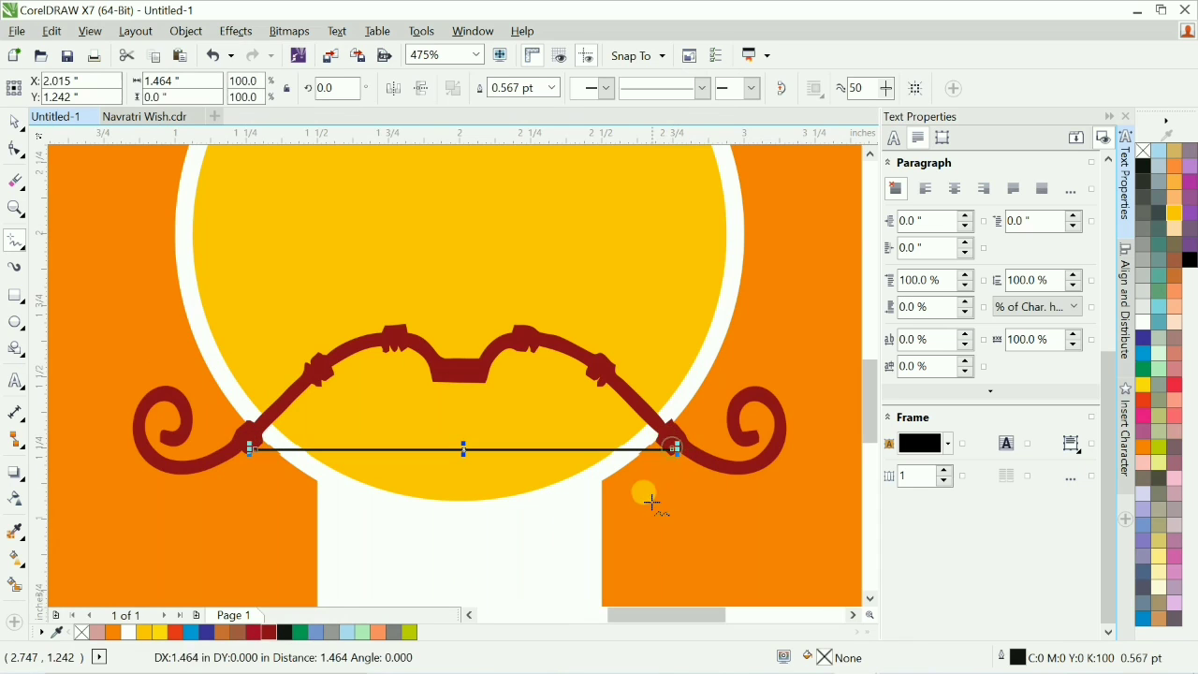
key("space")
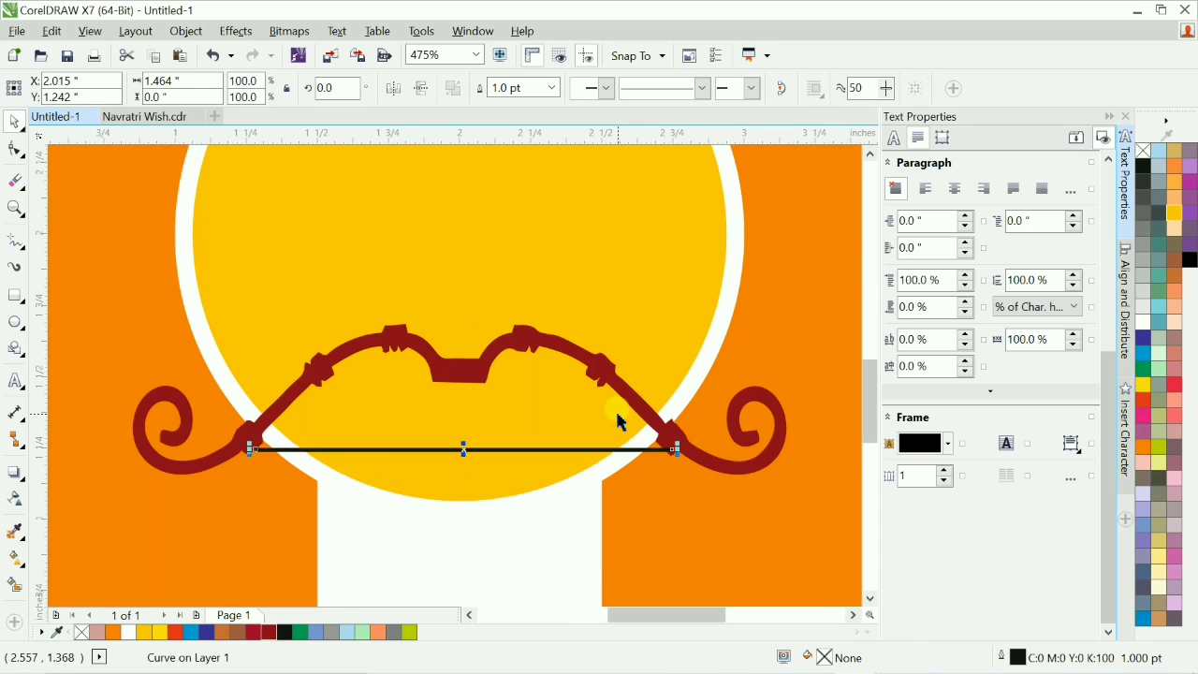
left_click(632, 398)
Stretch the bowstring to about 1.49 inches so that both ends reach into the bow's knobs.
key("F3")
left_click(747, 404)
key("F2")
left_click_drag(383, 383, 582, 454)
left_click_drag(363, 424, 382, 432)
left_click(345, 318)
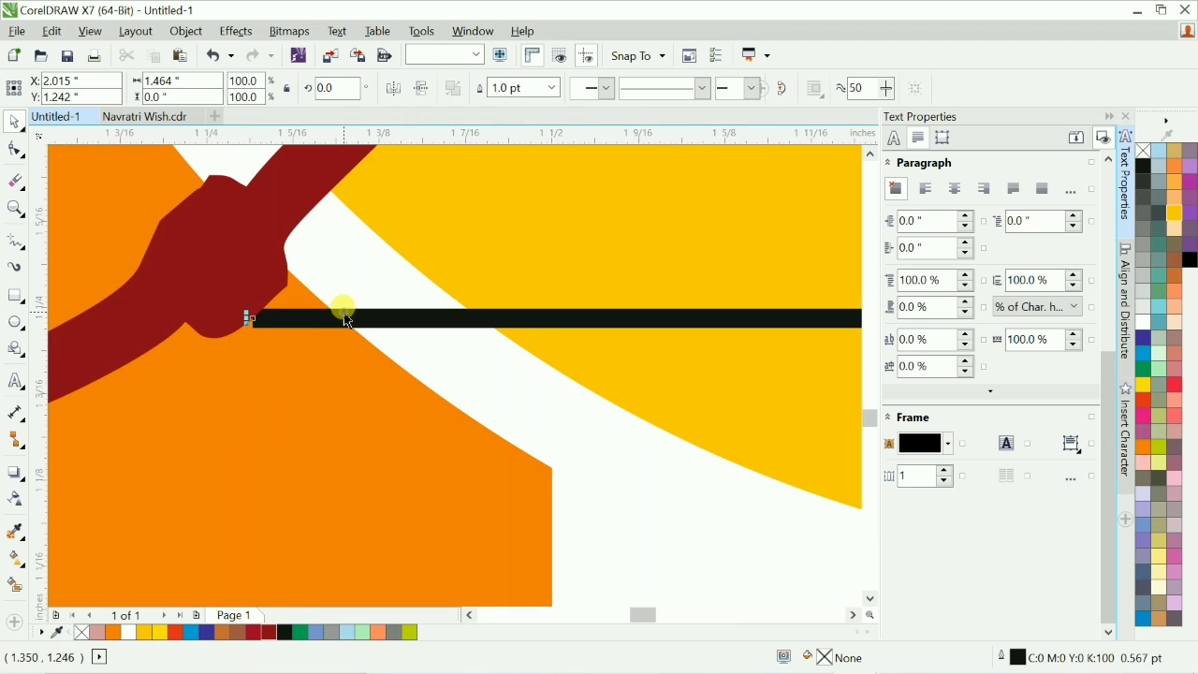
left_click_drag(249, 319, 206, 321)
scroll(226, 339, "down", 3)
key("F2")
left_click_drag(456, 296, 539, 380)
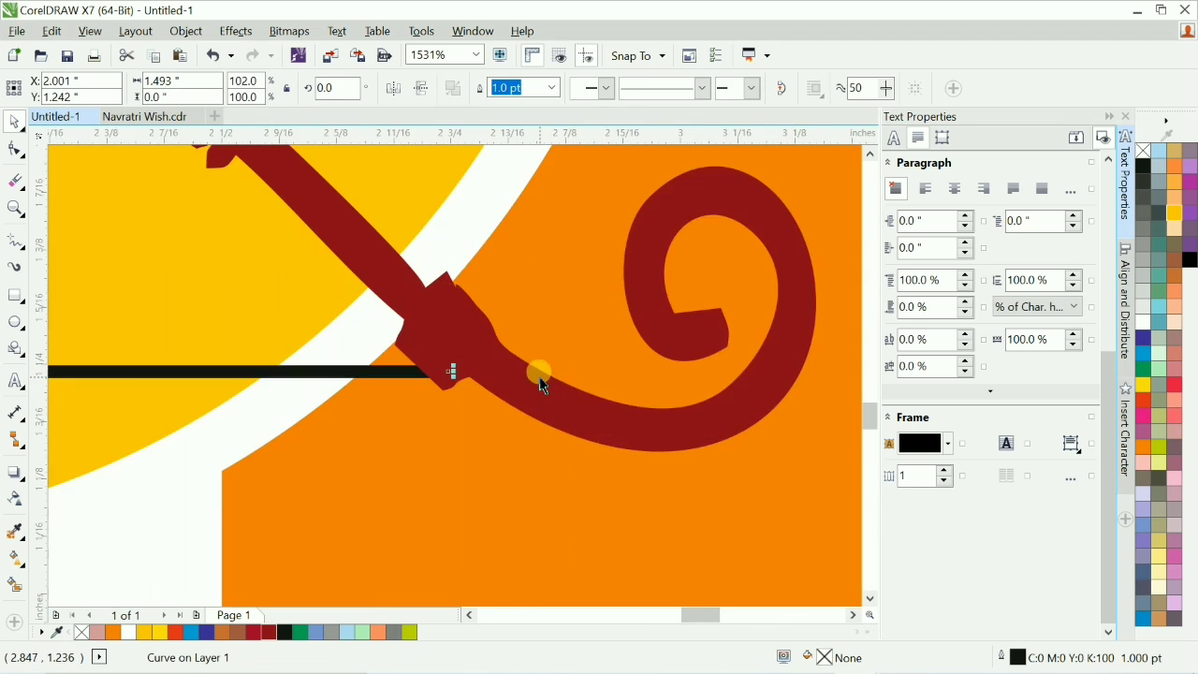
scroll(539, 377, "down", 3)
left_click(780, 392)
left_click_drag(199, 272, 670, 441)
key("ctrl+z")
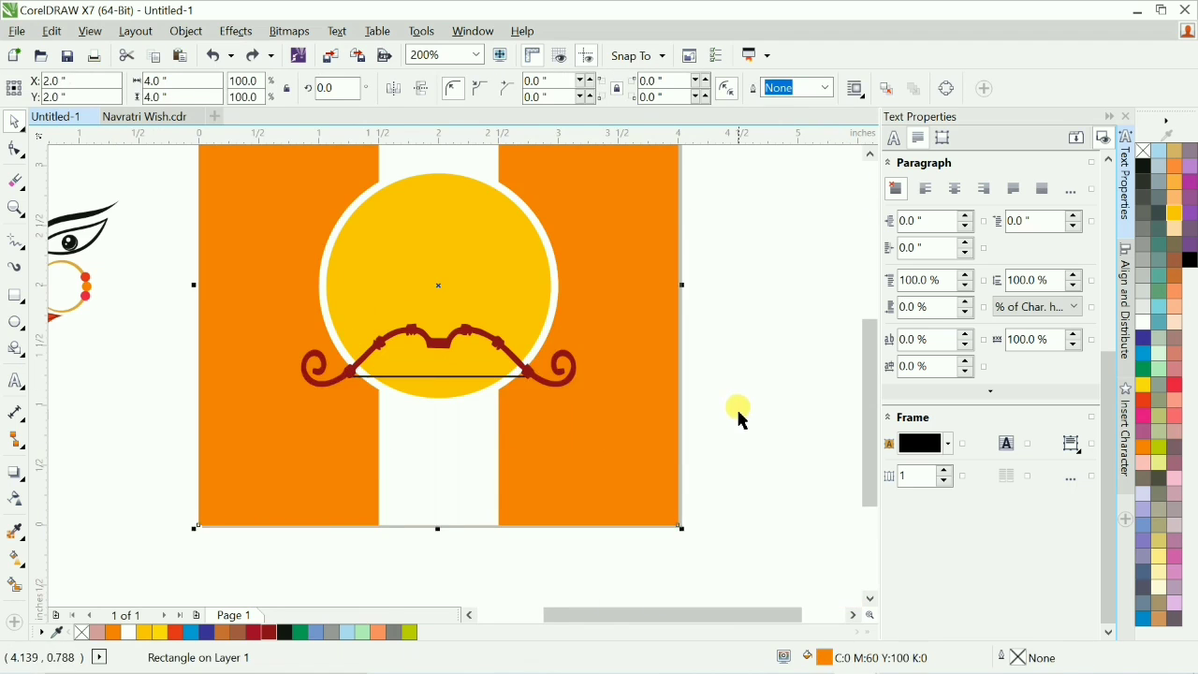
left_click(739, 409)
Group the bow with its string.
key("F4")
scroll(768, 419, "down", 1)
key("F2")
left_click_drag(397, 420, 685, 503)
scroll(386, 363, "down", 1)
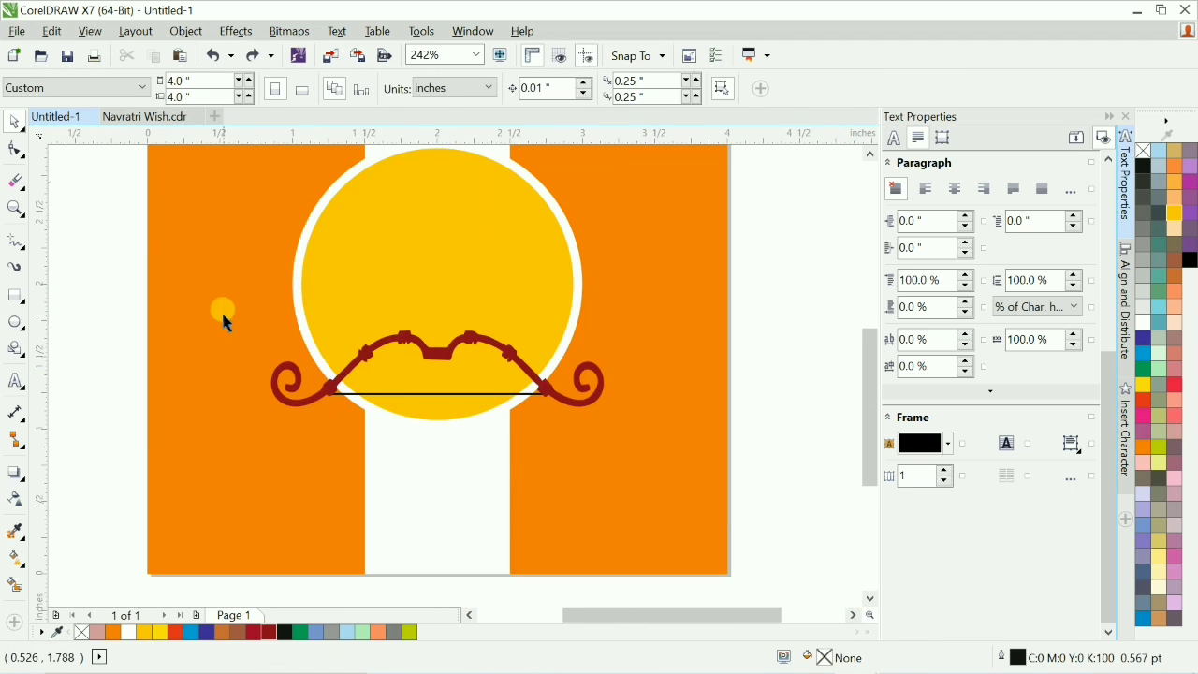
left_click_drag(423, 417, 655, 462)
left_click(824, 396)
left_click_drag(206, 275, 656, 447)
key("ctrl+g")
left_click(768, 370)
scroll(782, 394, "down", 2)
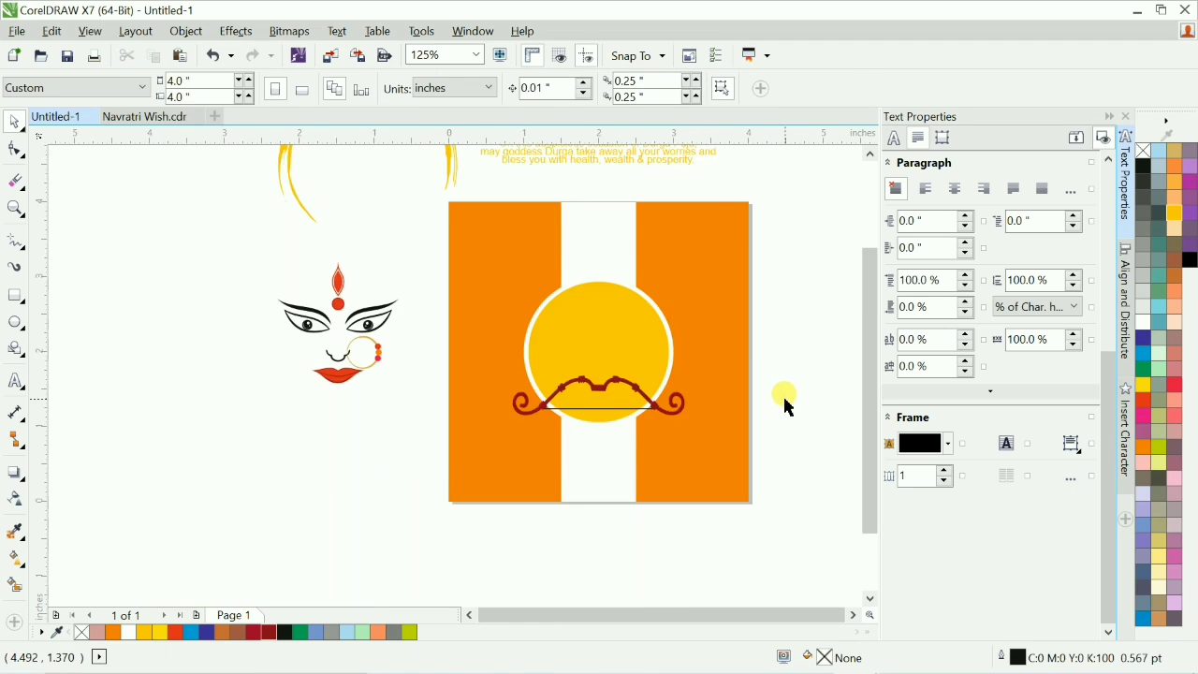
Draw a vertical line about 1.87 inches long from the centre of the bowstring up past the yellow circle.
left_click_drag(469, 222, 749, 436)
key("F5")
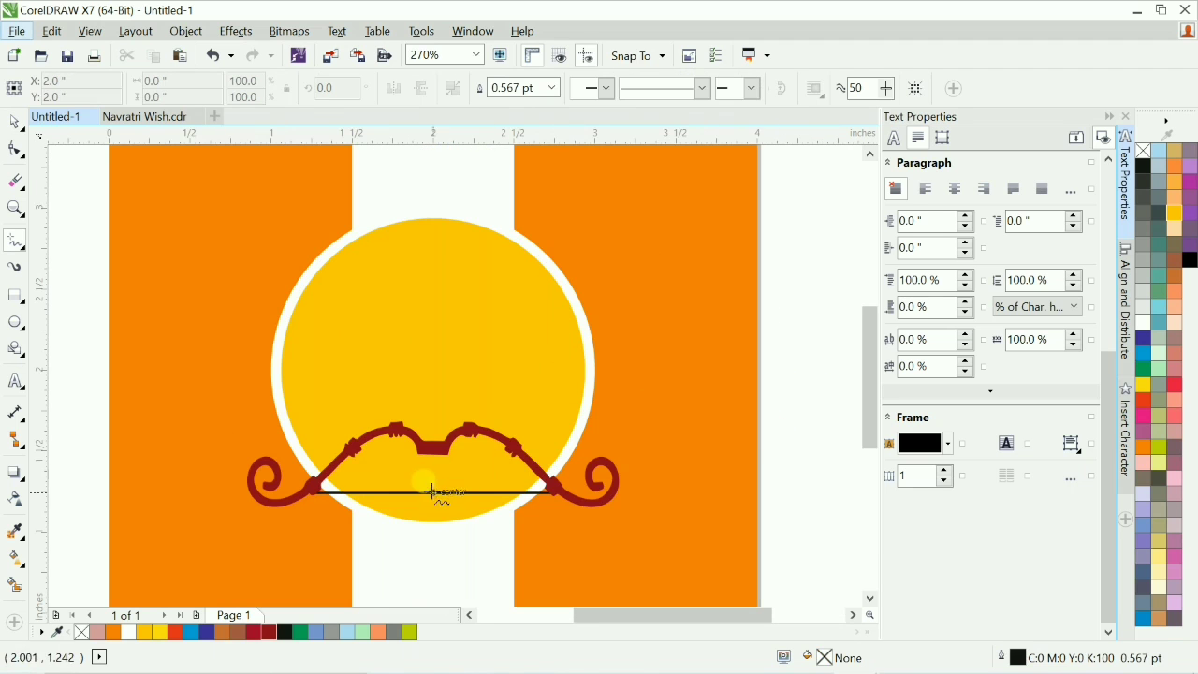
left_click(433, 493)
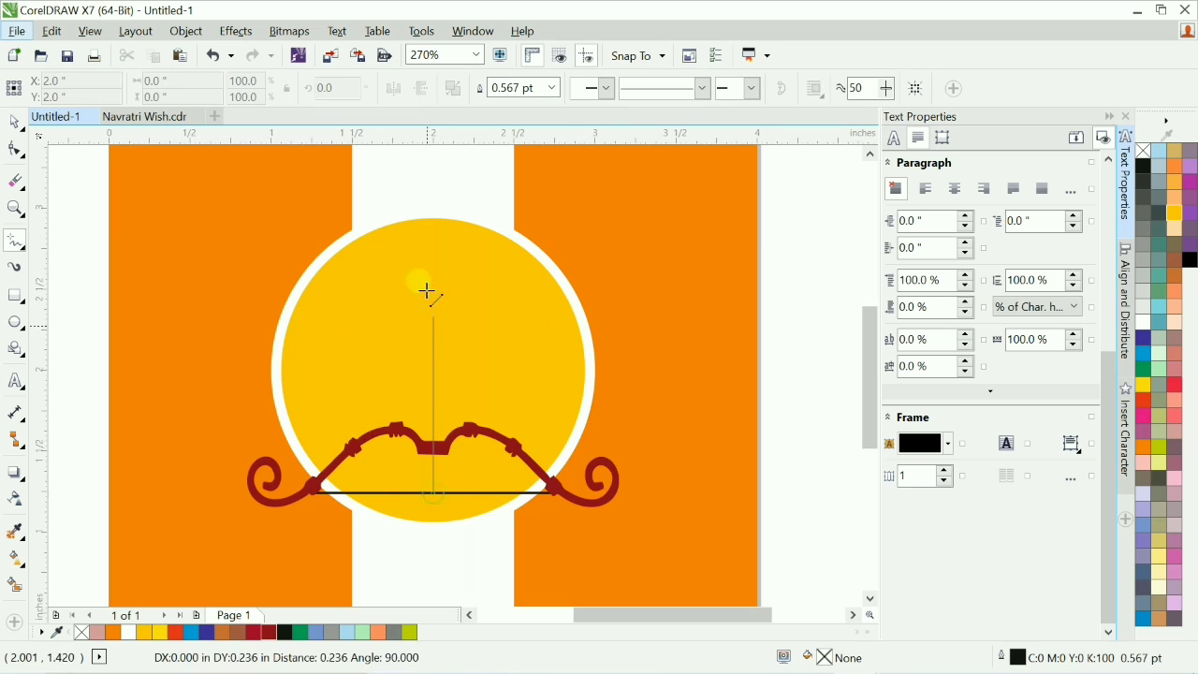
left_click(433, 183)
Give the vertical line a feathered arrow tail at the bowstring end and a solid triangular arrowhead at the upper end.
left_click(606, 88)
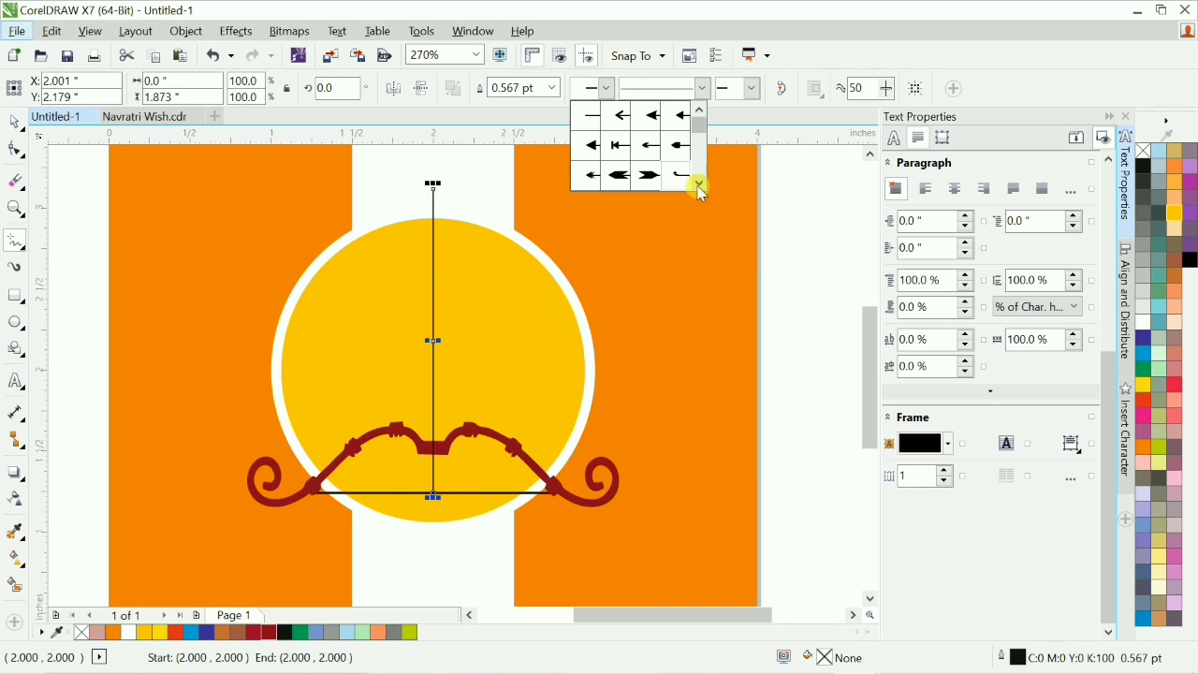
left_click(700, 186)
left_click(660, 176)
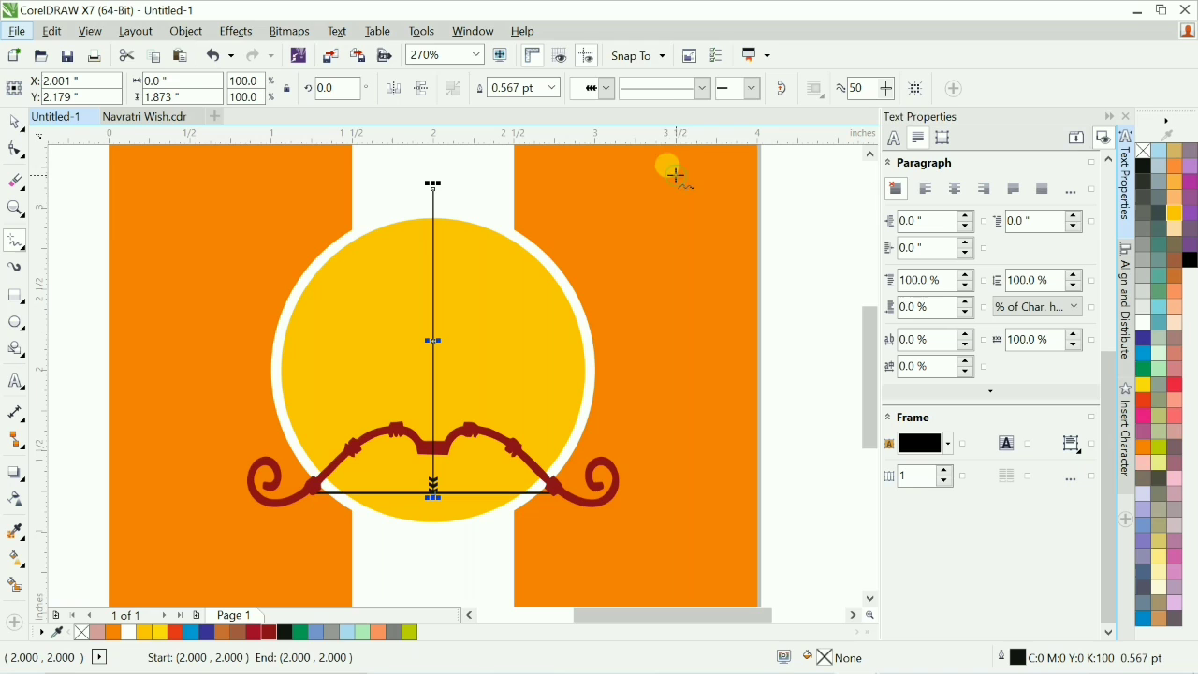
left_click(607, 88)
left_click(700, 185)
left_click(700, 185)
left_click(580, 177)
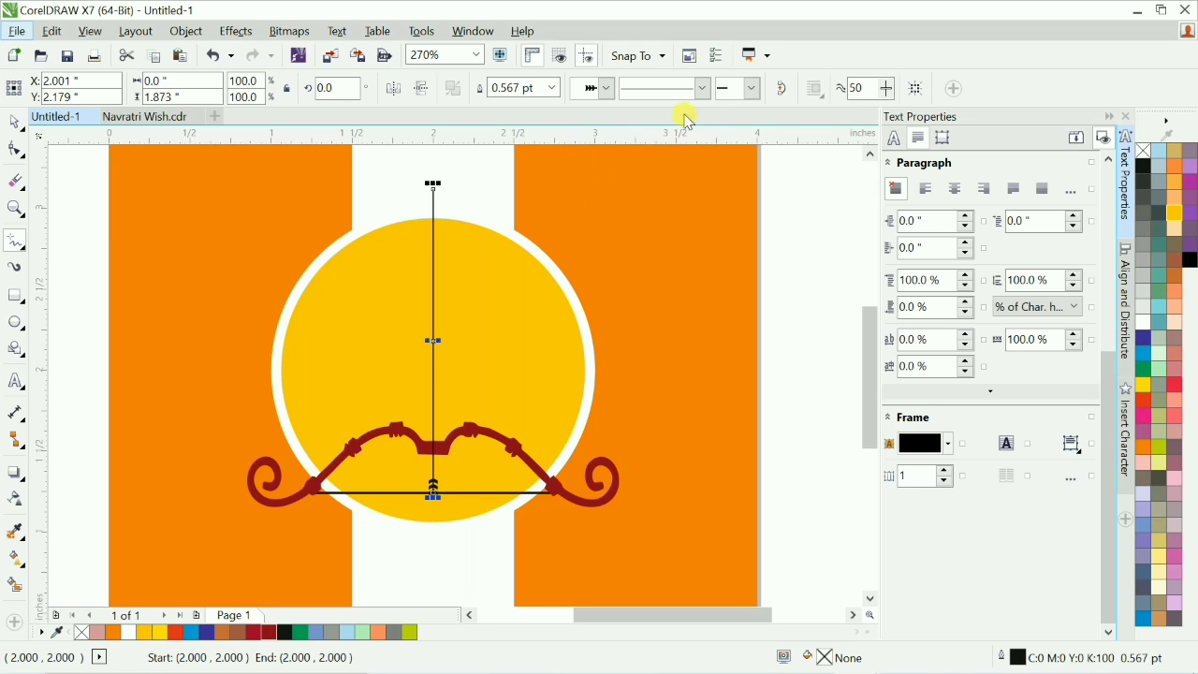
left_click(752, 88)
left_click(757, 116)
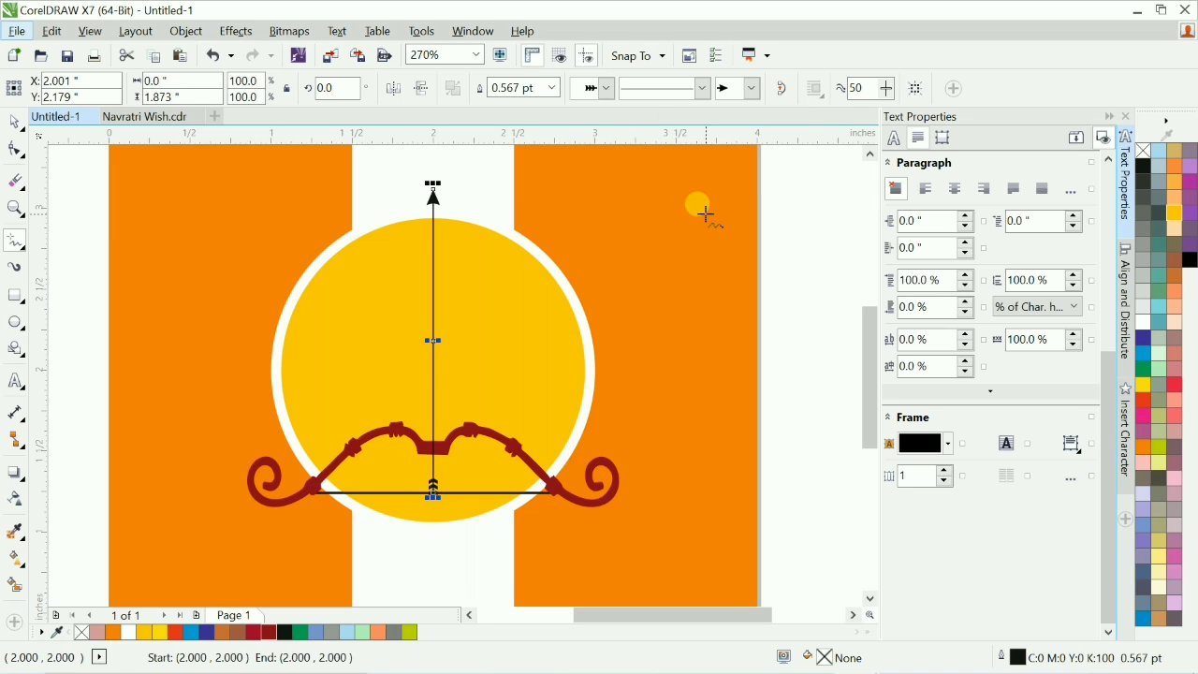
Set the arrow's outline width to 2 pt.
key("space")
key("F12")
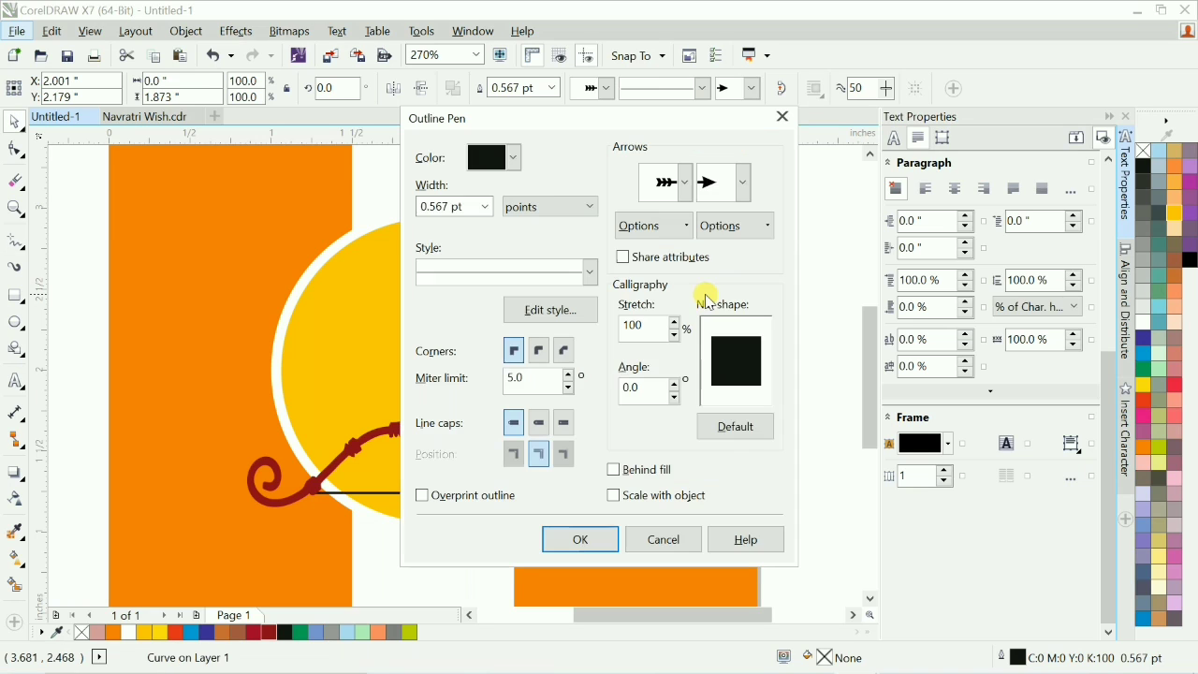
key("Tab")
type("2")
key("Return")
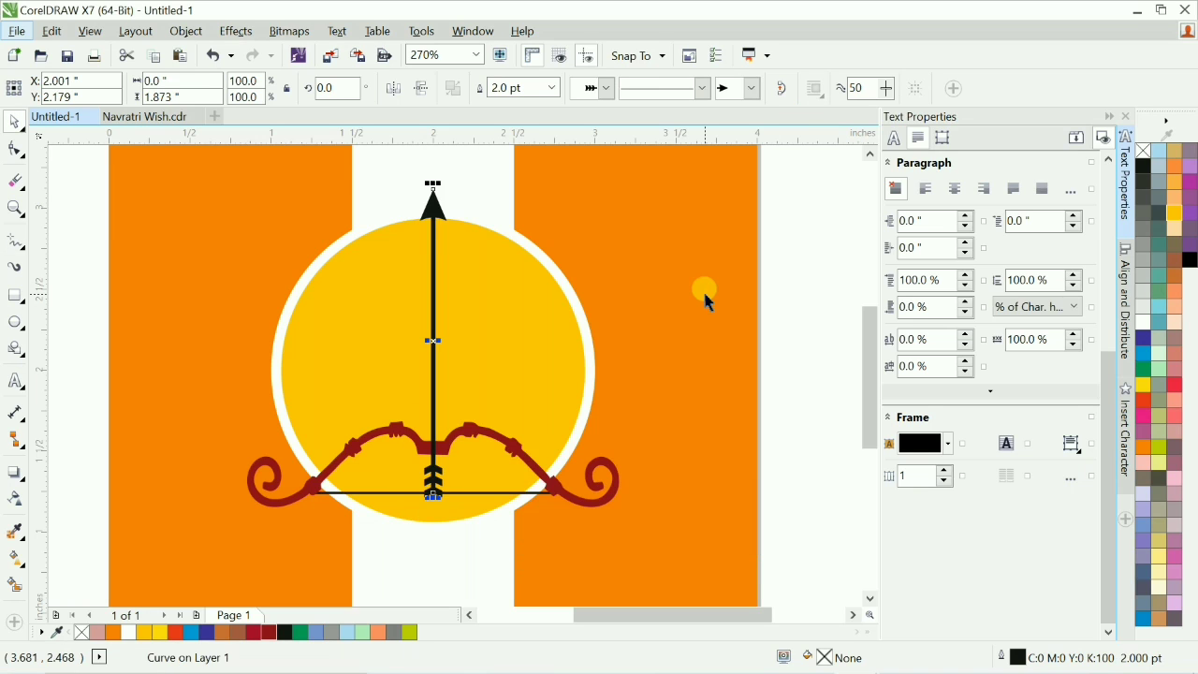
scroll(703, 290, "up", 4)
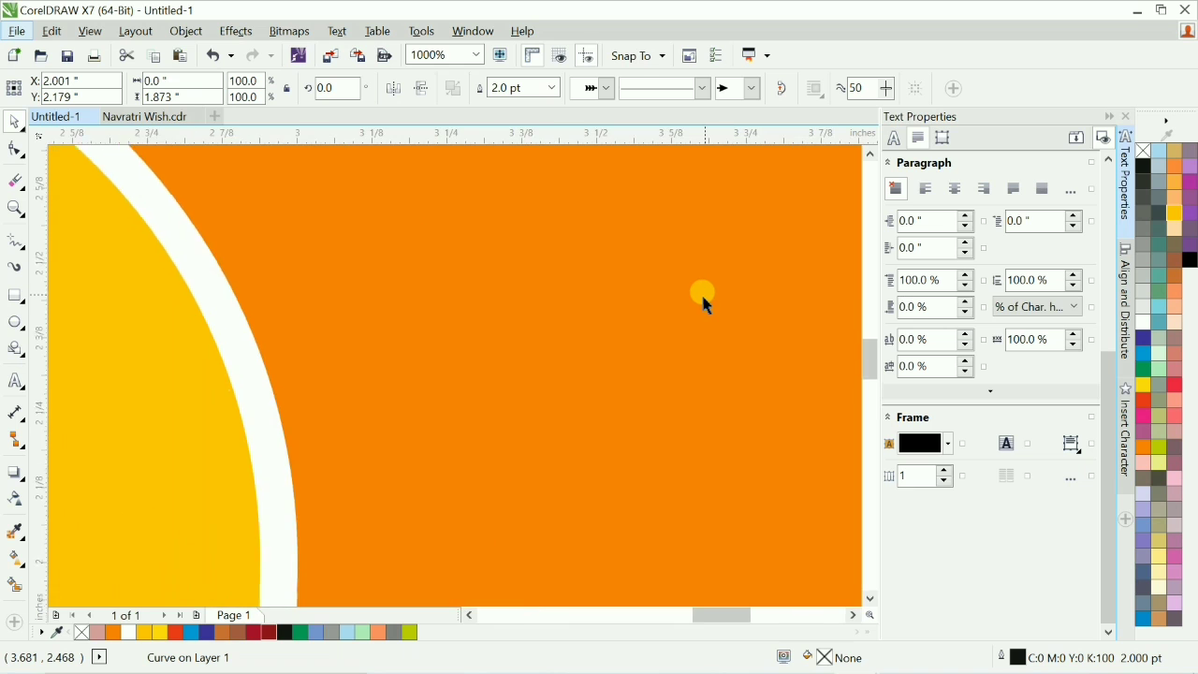
left_click(750, 390)
key("F4")
left_click(777, 436)
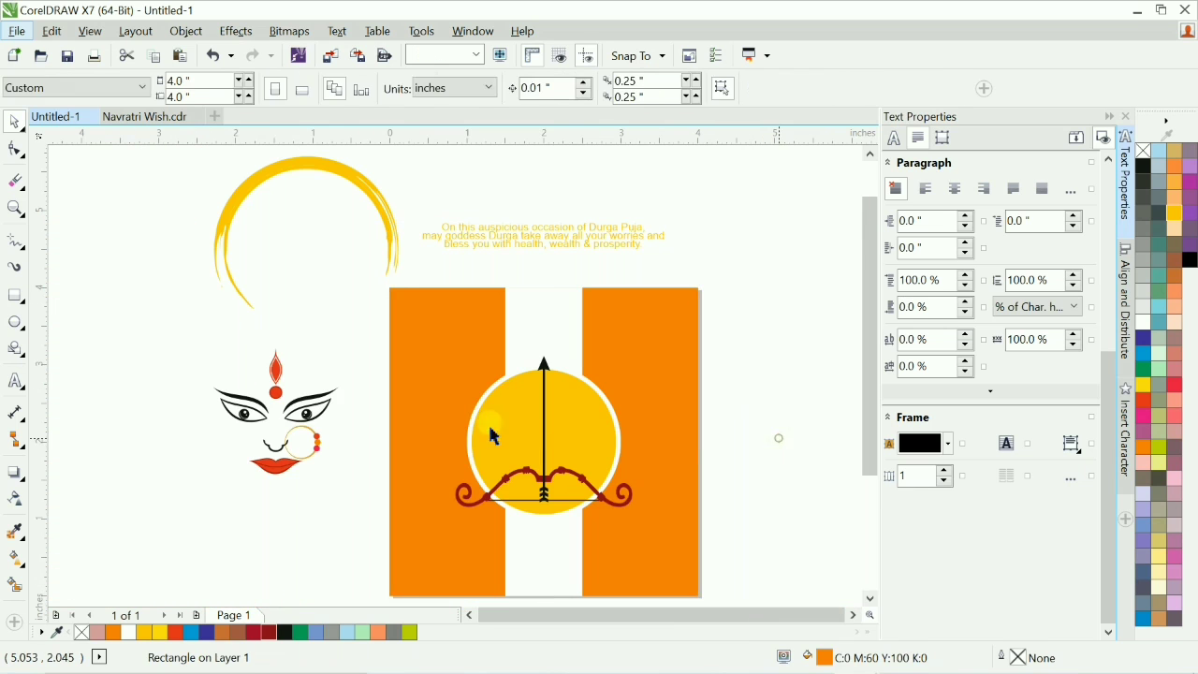
left_click_drag(441, 315, 663, 527)
left_click(765, 380)
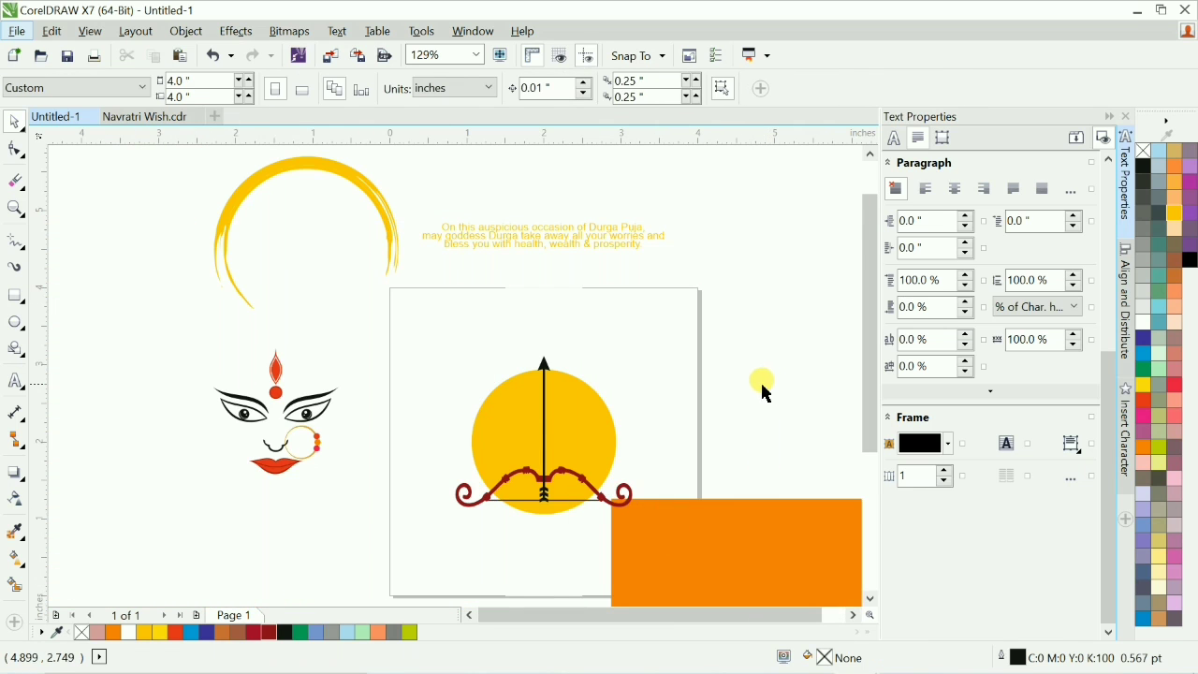
key("ctrl+z")
left_click(778, 468)
Stretch the arrow upward to a height of about 2.02 inches.
key("F2")
left_click_drag(352, 321, 713, 536)
left_click(482, 309)
left_click_drag(482, 217, 496, 190)
key("F4")
left_click(796, 391)
Convert the arrow's outline to an object and fill it with red (C0 M100 Y100 K0).
scroll(795, 392, "down", 1)
key("F2")
left_click_drag(395, 298, 674, 490)
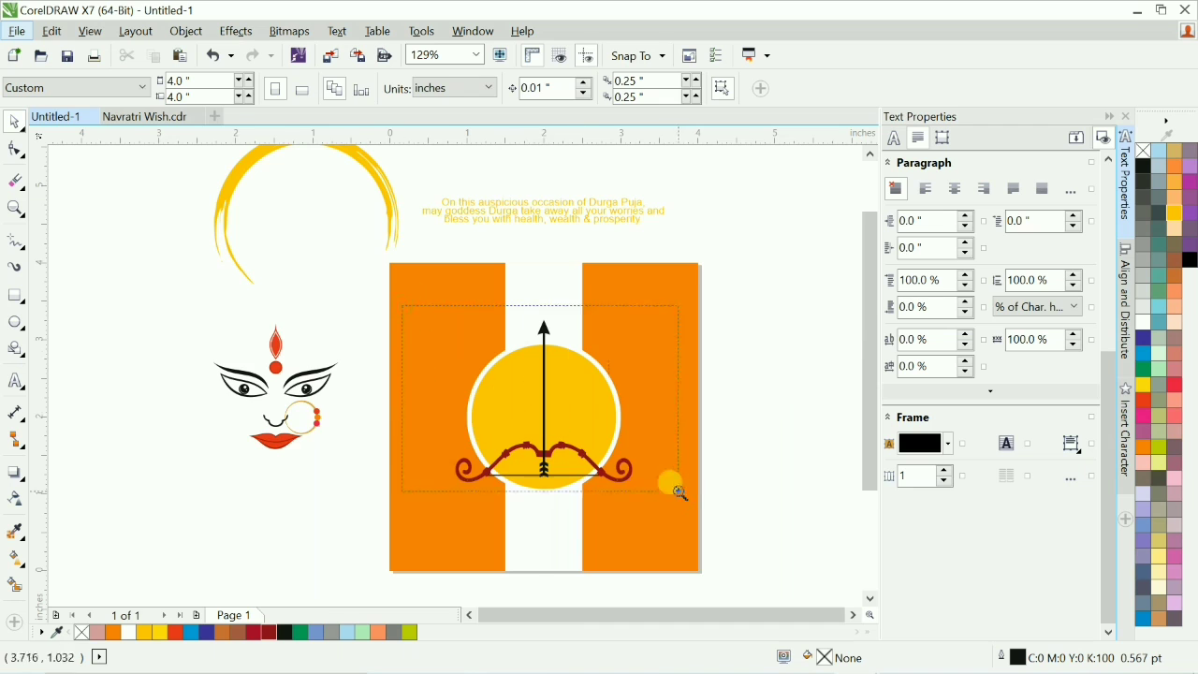
left_click(462, 361)
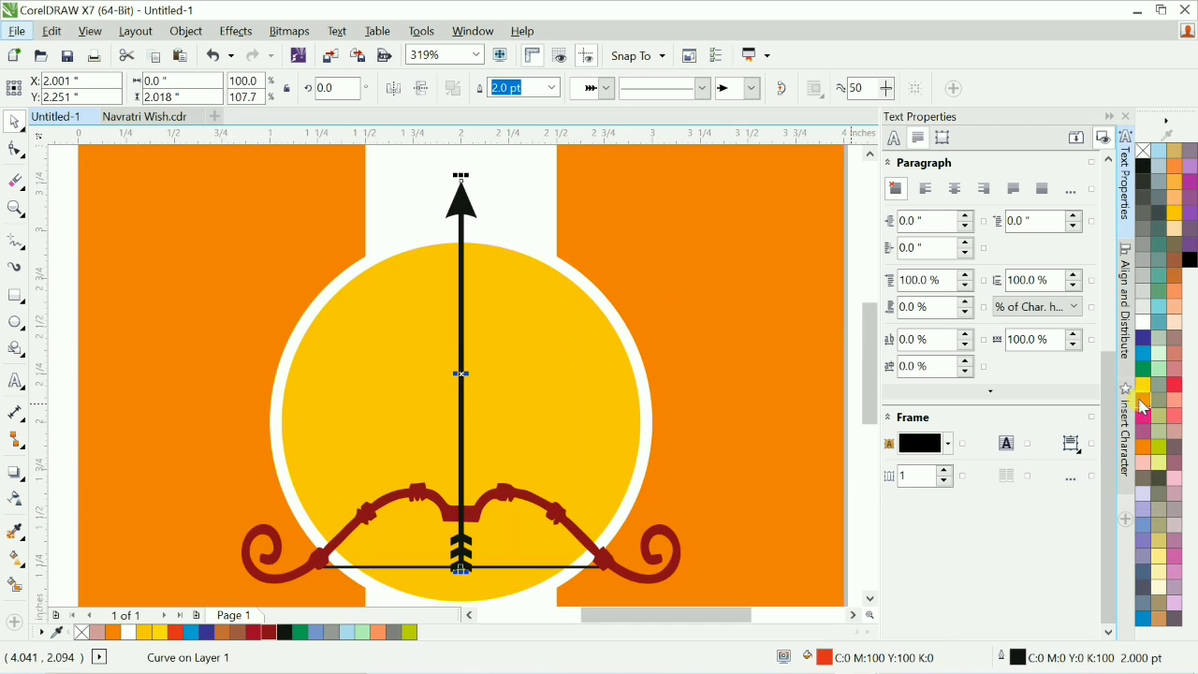
key("ctrl+z")
key("ctrl+shift+q")
left_click(1142, 401)
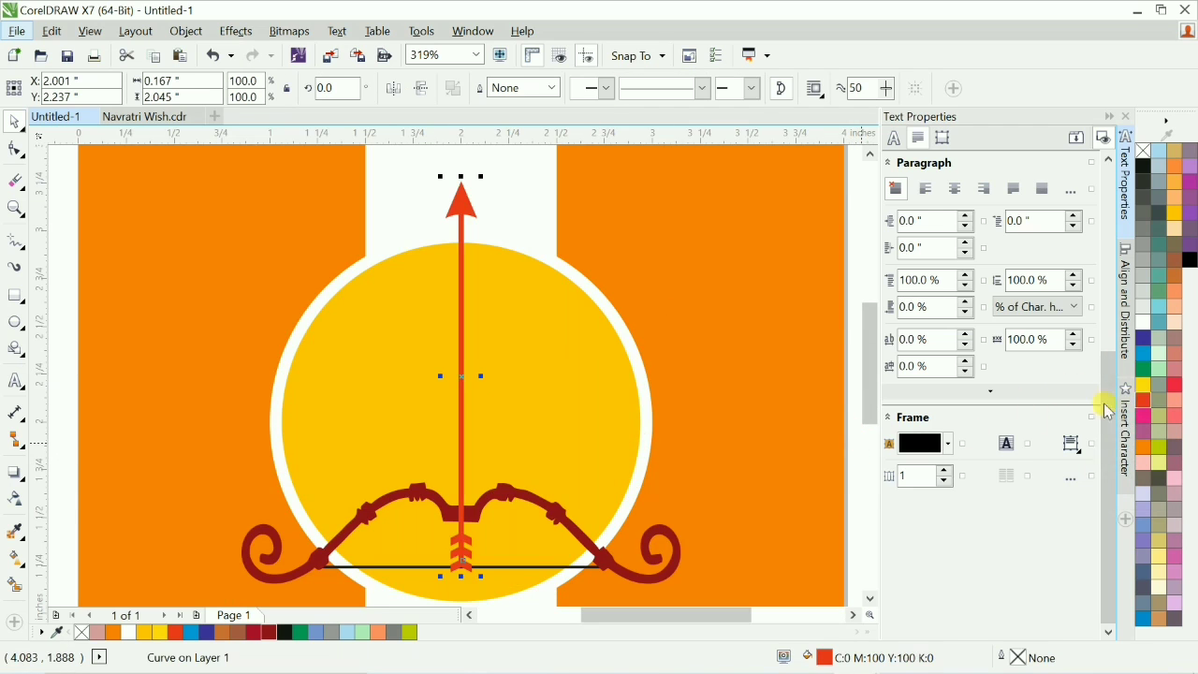
key("F4")
left_click(785, 400)
Nudge the arrow up so that its centre sits at Y 2.247 inches.
key("F2")
left_click_drag(406, 301, 674, 540)
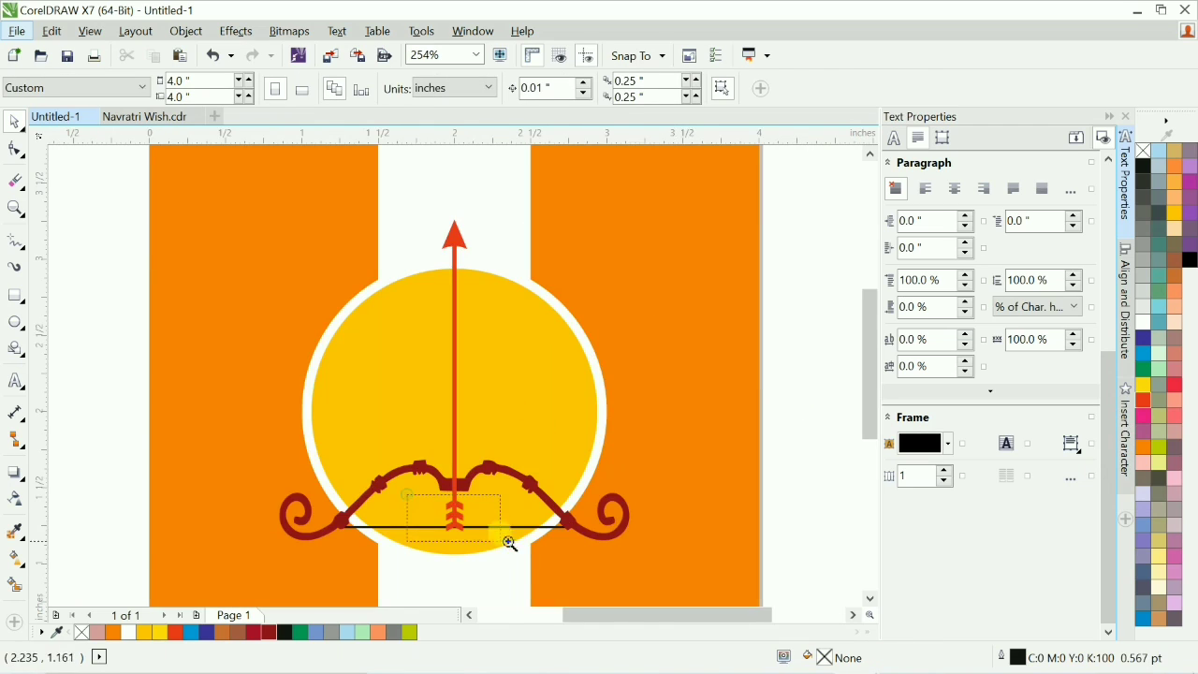
left_click_drag(407, 494, 510, 544)
left_click(409, 406)
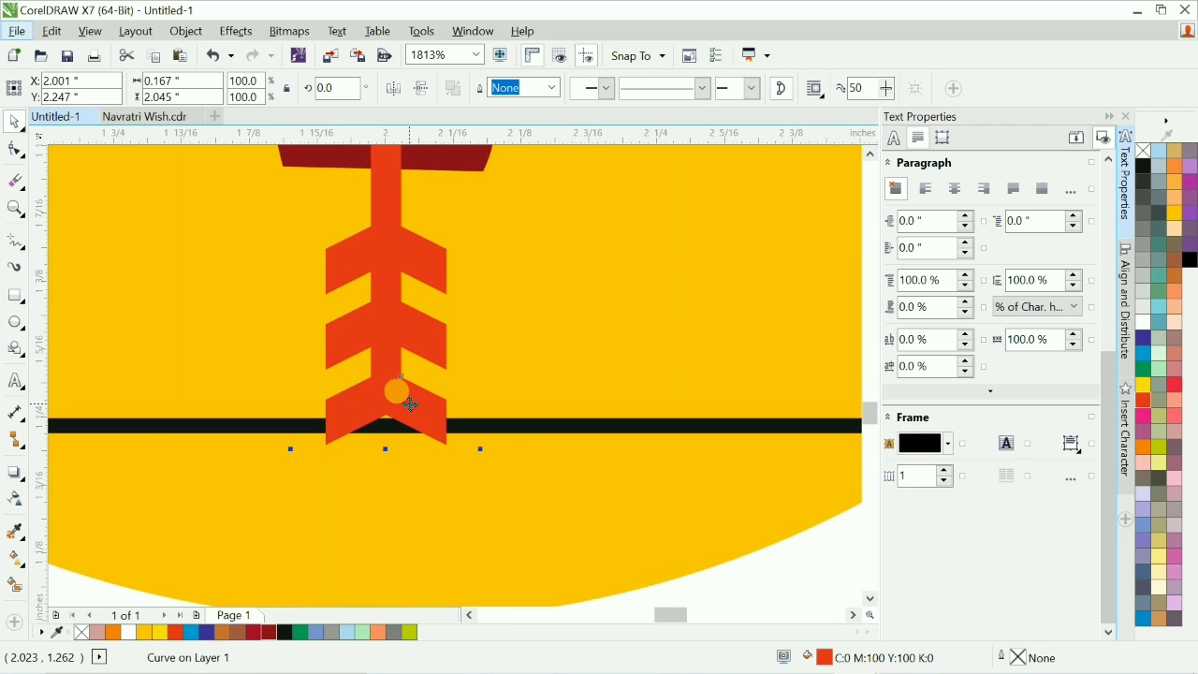
Draw a short horizontal line about 0.084 inches long over the arrow's tail along the bowstring, with a 1 pt outline.
left_click(385, 426)
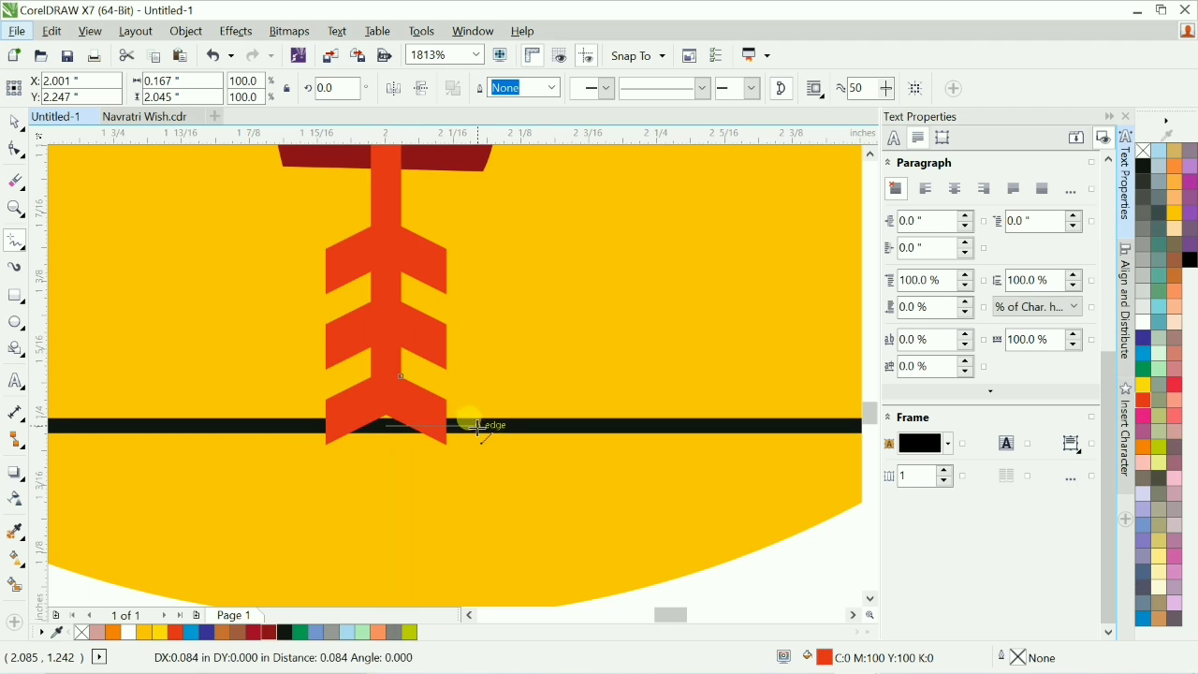
left_click(476, 426)
key("space")
key("F12")
key("Tab")
type("1")
key("Return")
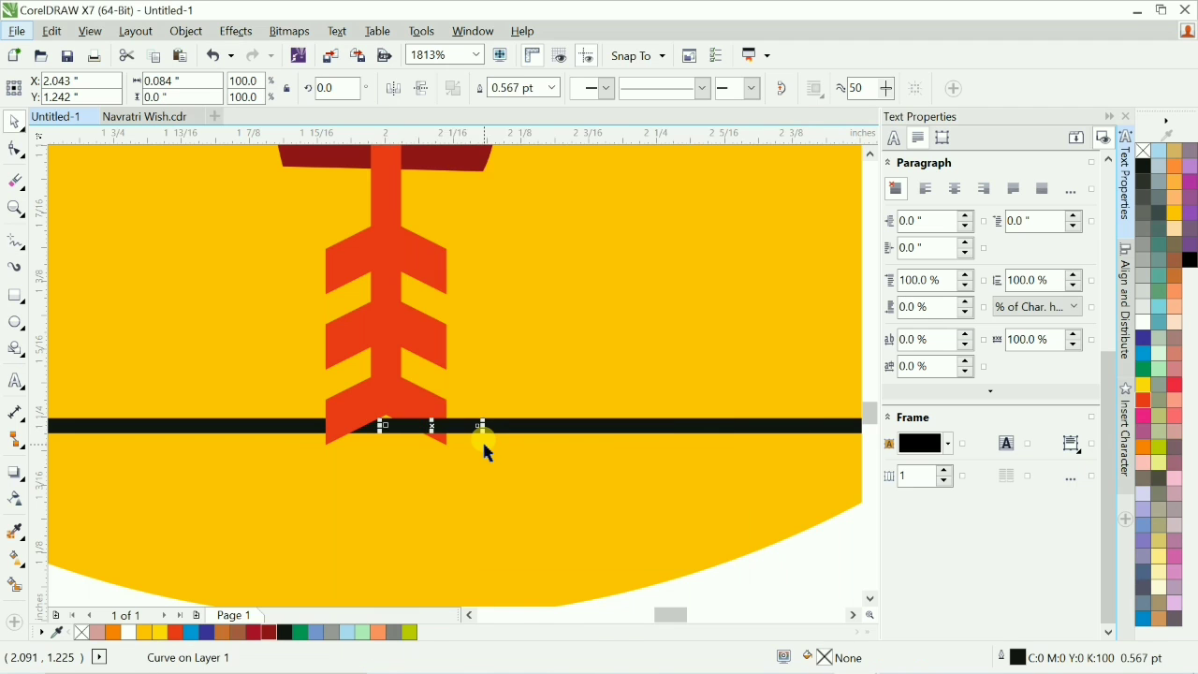
scroll(484, 446, "down", 4)
left_click(707, 458)
Group the arrow and its short string line with the bow.
key("F2")
left_click_drag(383, 328, 666, 480)
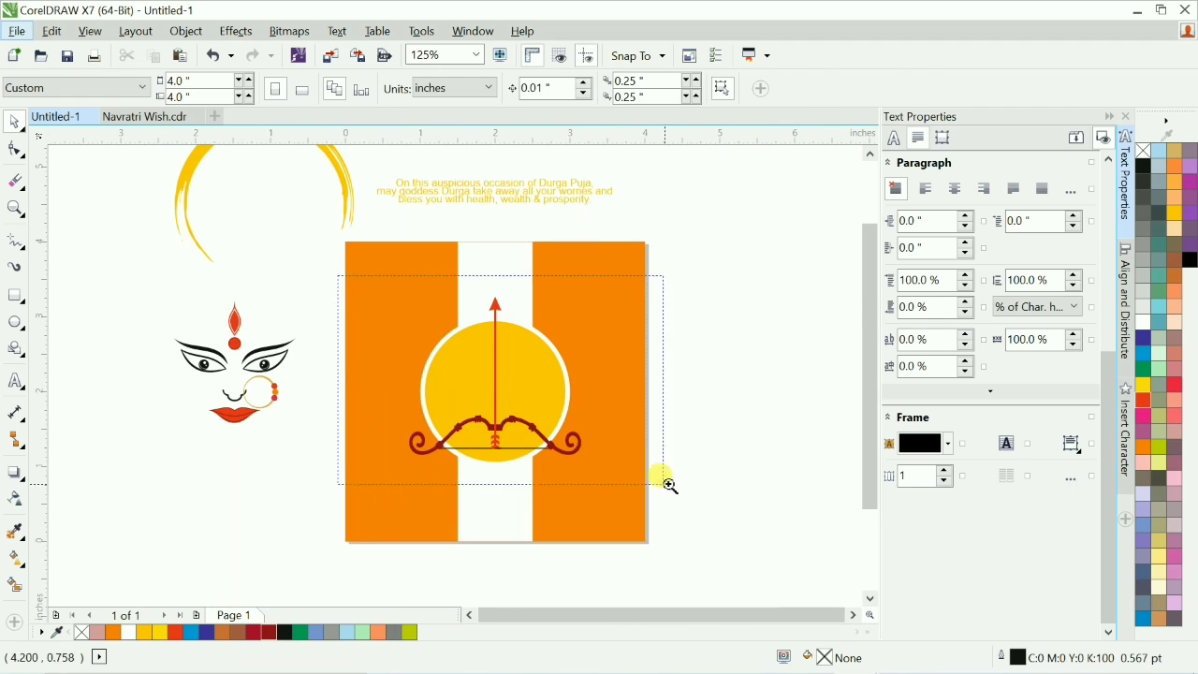
left_click_drag(383, 152, 482, 585)
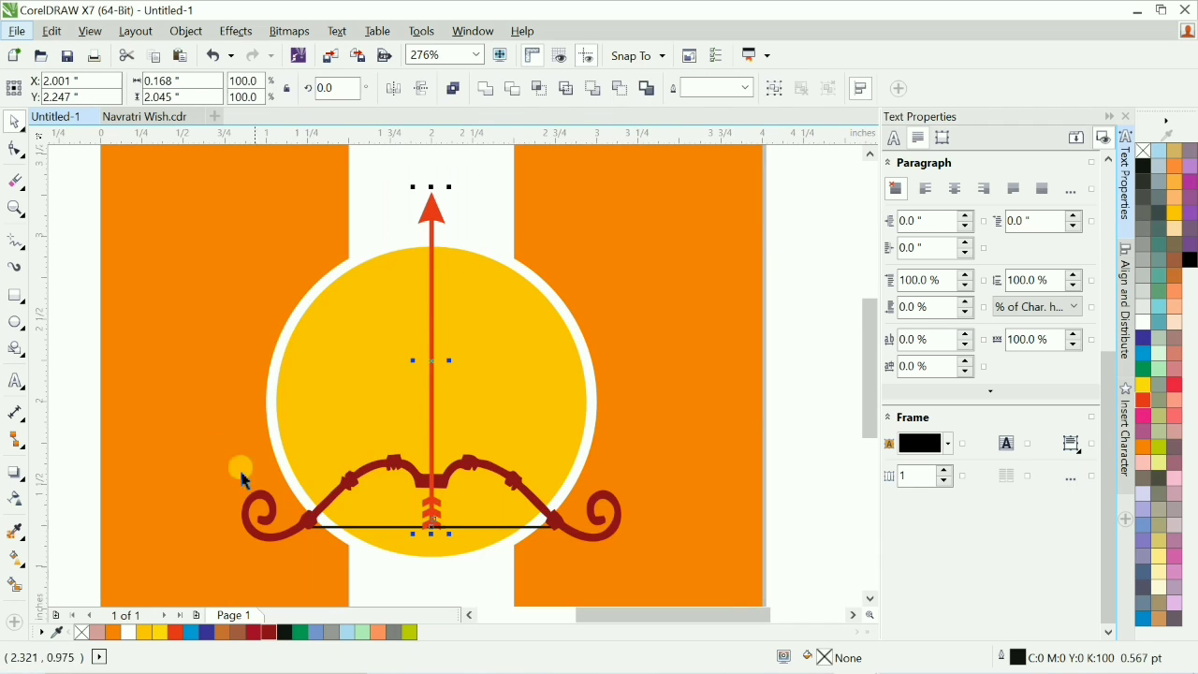
left_click_drag(234, 412, 670, 585)
key("ctrl+g")
left_click(818, 527)
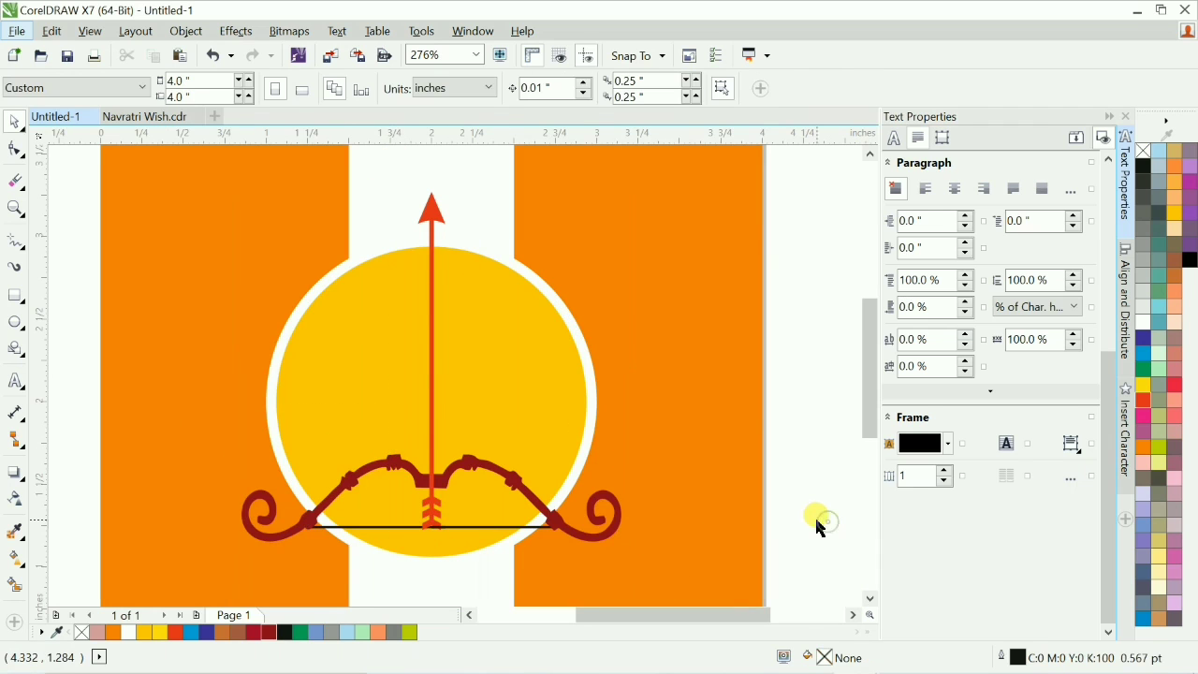
Centre the face group horizontally and vertically on the yellow circle.
scroll(821, 529, "down", 3)
left_click(305, 410)
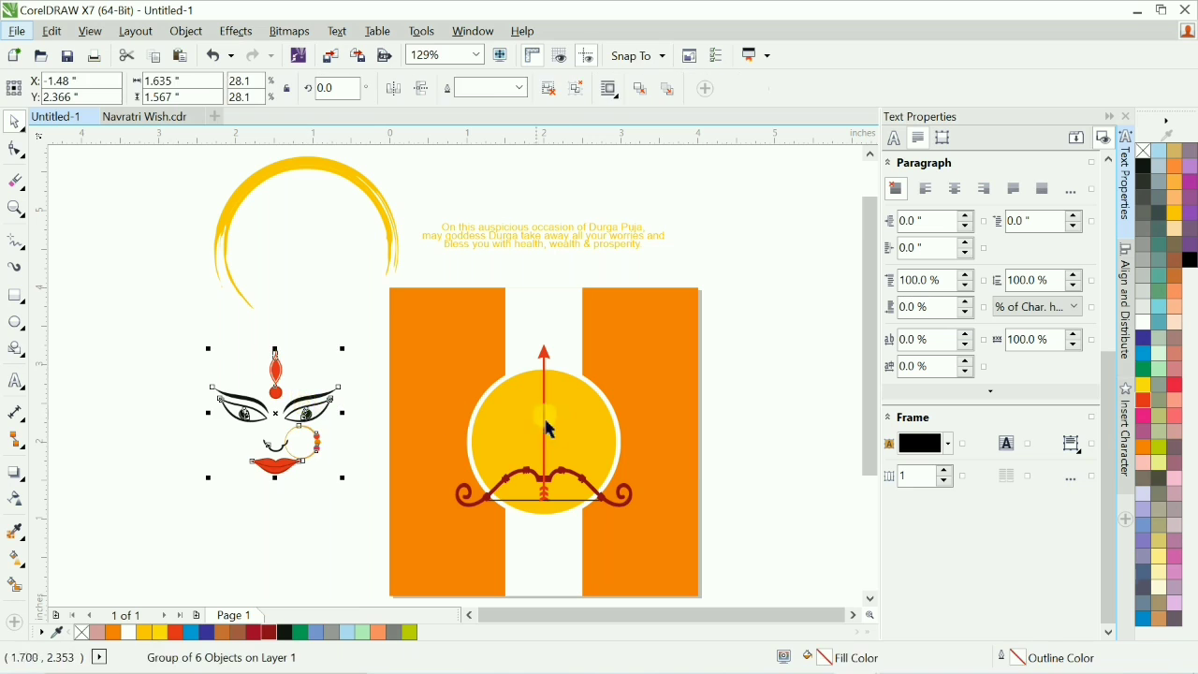
left_click(589, 428, "shift")
key("c")
key("e")
left_click(594, 428)
key("shift+Page_Up")
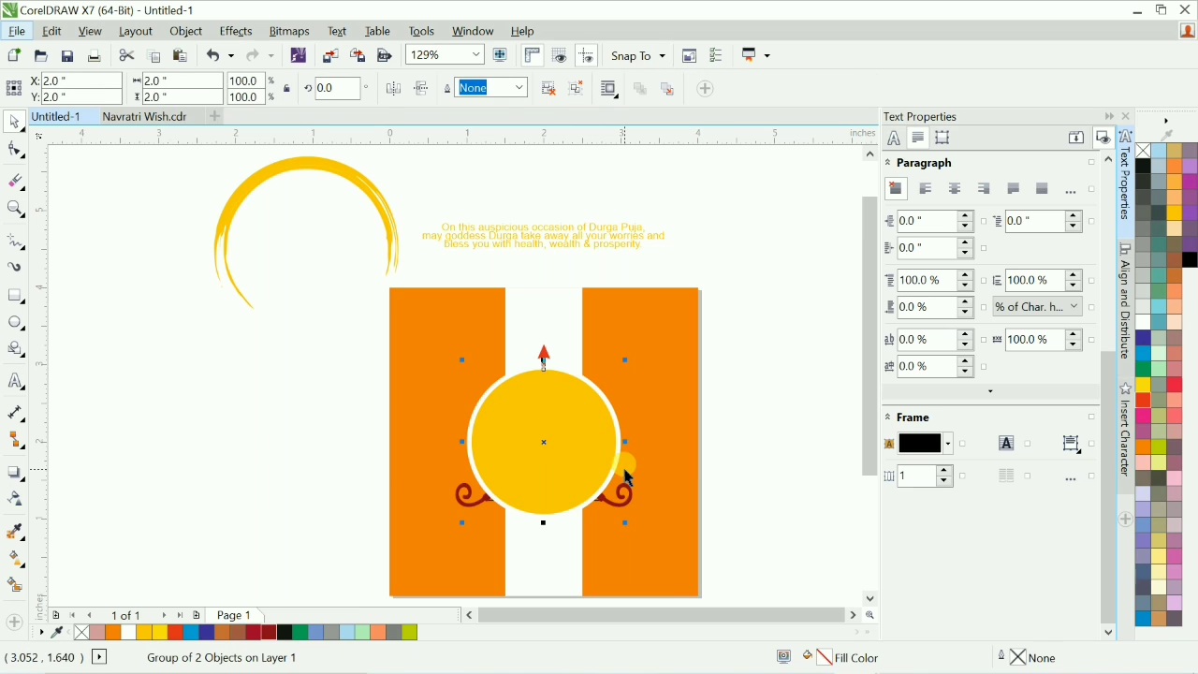
key("ctrl+z")
left_click(745, 466)
Bring the face group hidden behind the circle to the front.
left_click(572, 432, "alt")
left_click(574, 438, "alt")
key("shift+Page_Up")
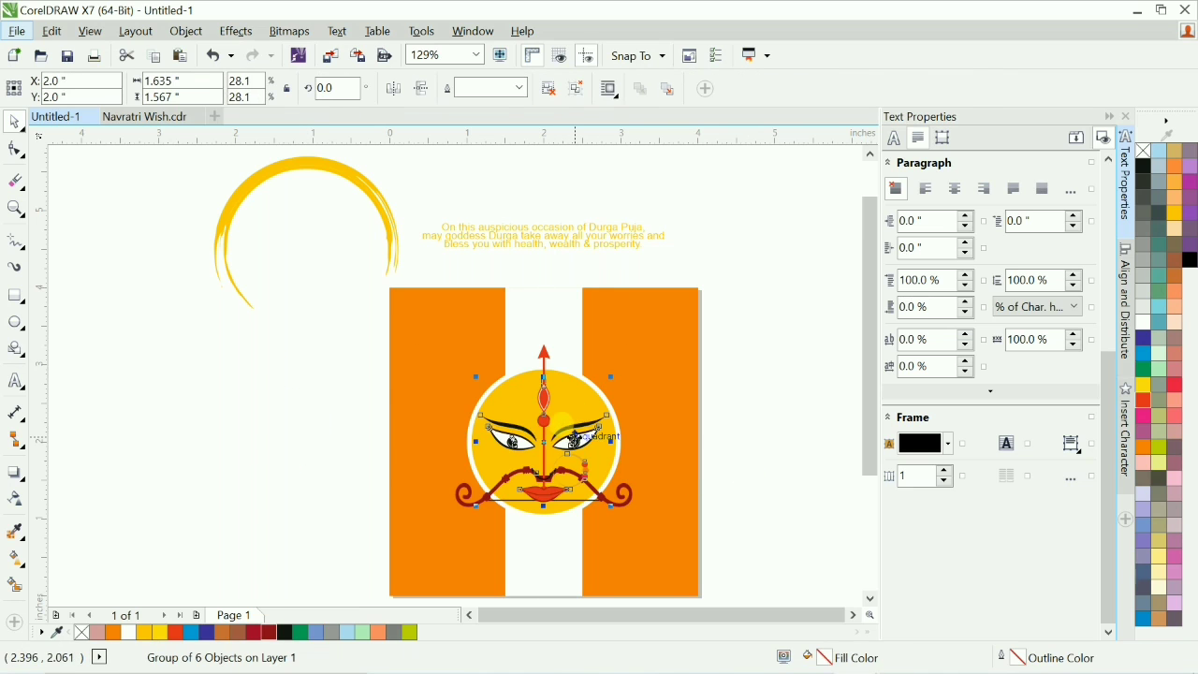
Shrink the face proportionally to about 1.01 by 0.97 inches and raise its centre to Y 2.34 inches.
scroll(581, 482, "up", 4)
left_click_drag(606, 483, 542, 340)
scroll(496, 373, "up", 3)
key("Up")
key("Up")
key("Up")
key("Up")
key("Down")
key("Down")
key("Down")
key("Down")
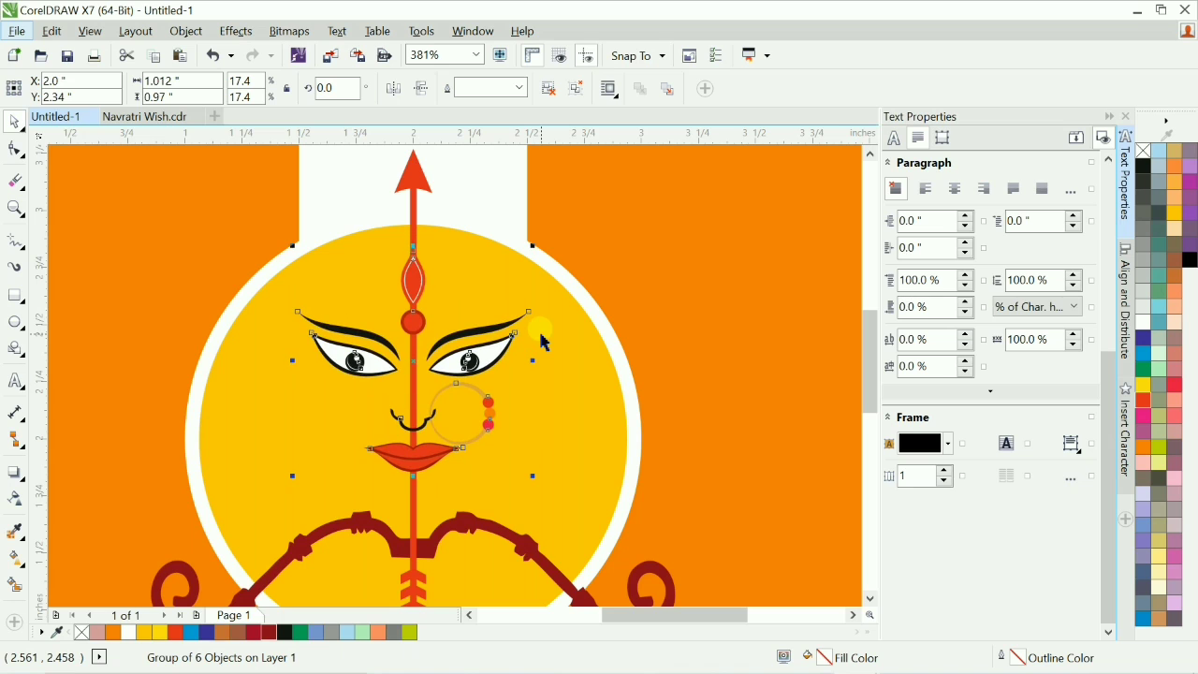
Enlarge the face proportionally to about 1.16 by 1.11 inches and lower its centre to Y 2.28 inches.
left_click_drag(533, 476, 583, 497)
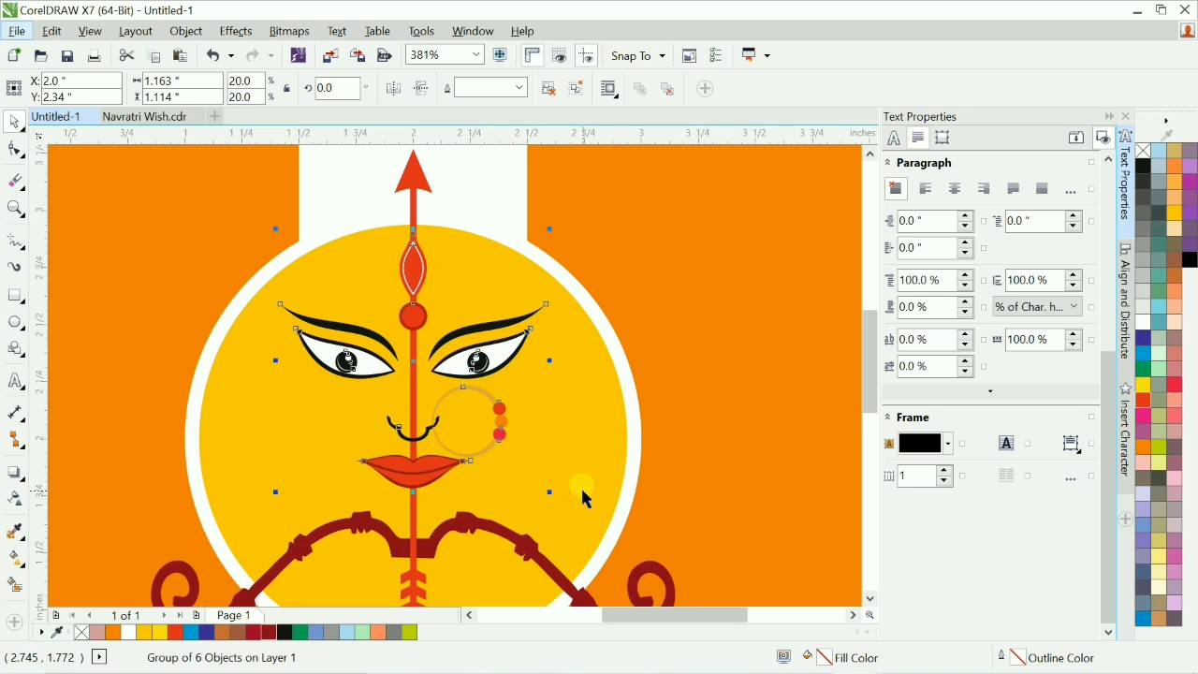
key("Down")
key("Down")
key("Down")
key("Down")
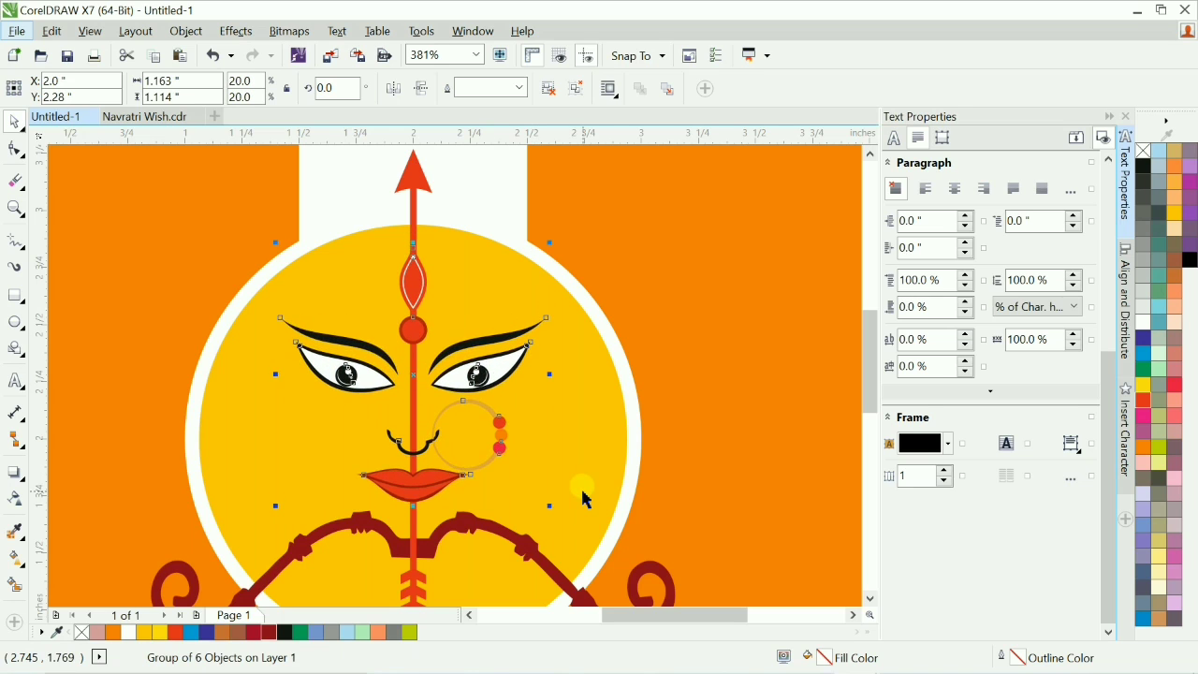
scroll(586, 499, "down", 3)
left_click(758, 469)
scroll(758, 469, "down", 1)
key("F2")
left_click_drag(512, 339, 589, 363)
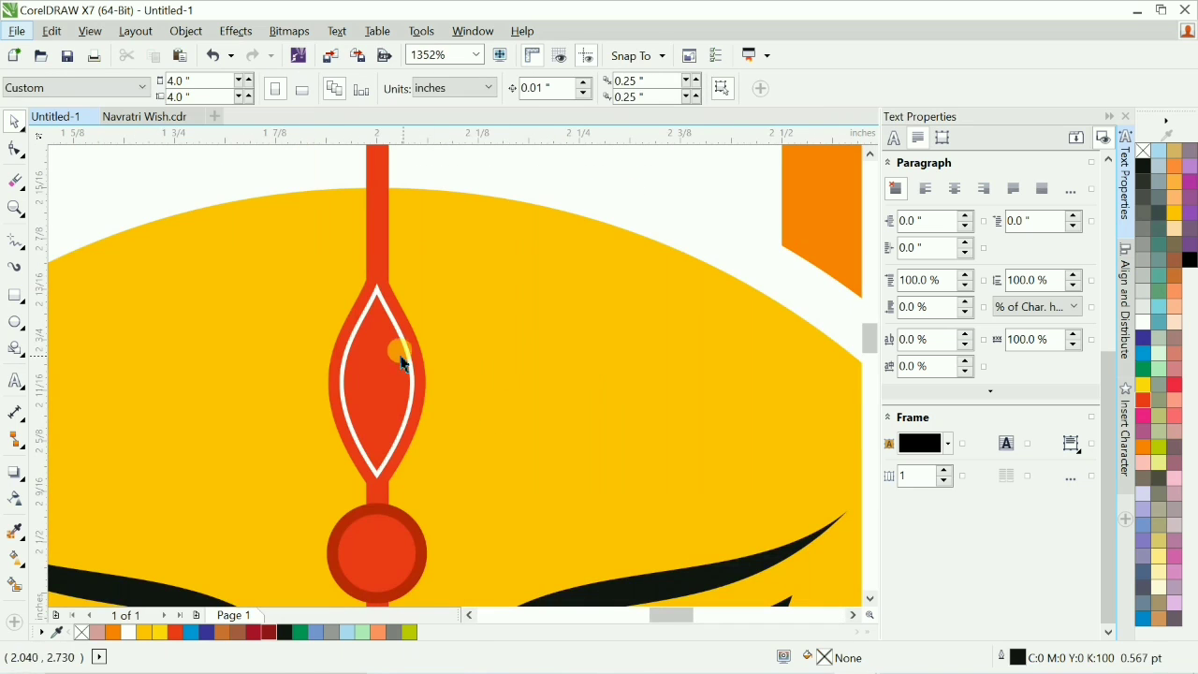
left_click(397, 354, "ctrl")
left_click_drag(424, 256, 413, 307)
key("ctrl+z")
Shrink the red centre of the leaf-shaped forehead mark to about 0.067 by 0.179 inches.
left_click(368, 351, "ctrl")
scroll(415, 307, "down", 2)
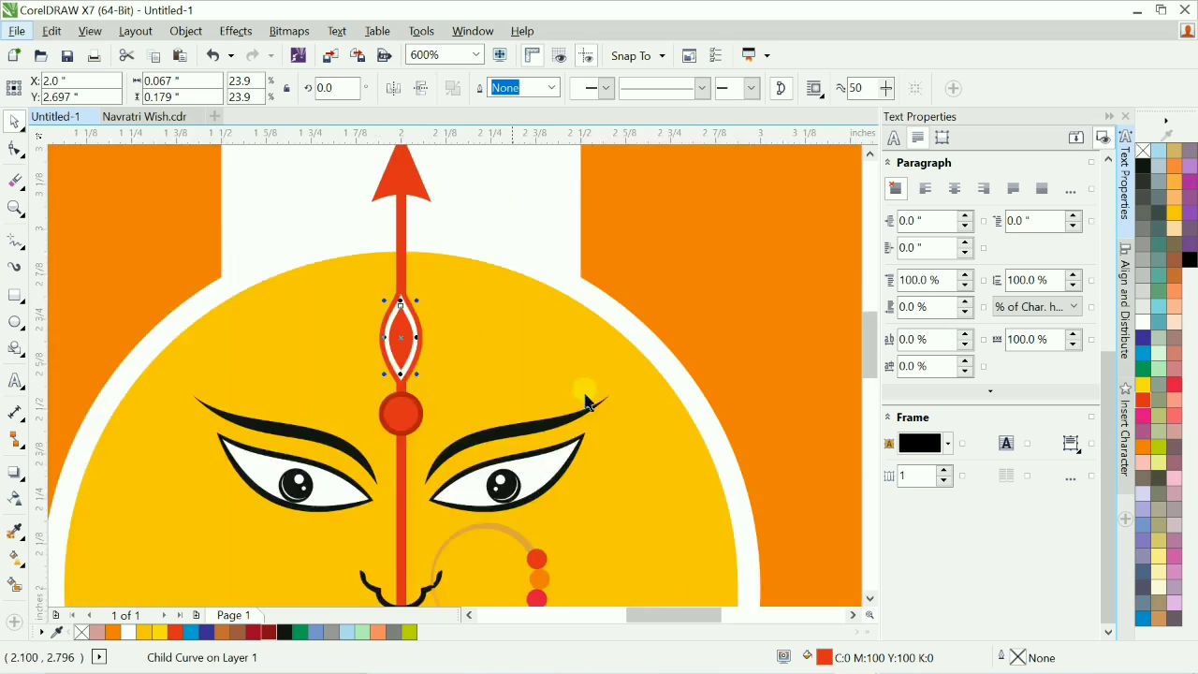
key("F4")
left_click(778, 412)
scroll(778, 412, "down", 2)
scroll(781, 414, "up", 1)
scroll(781, 413, "down", 1)
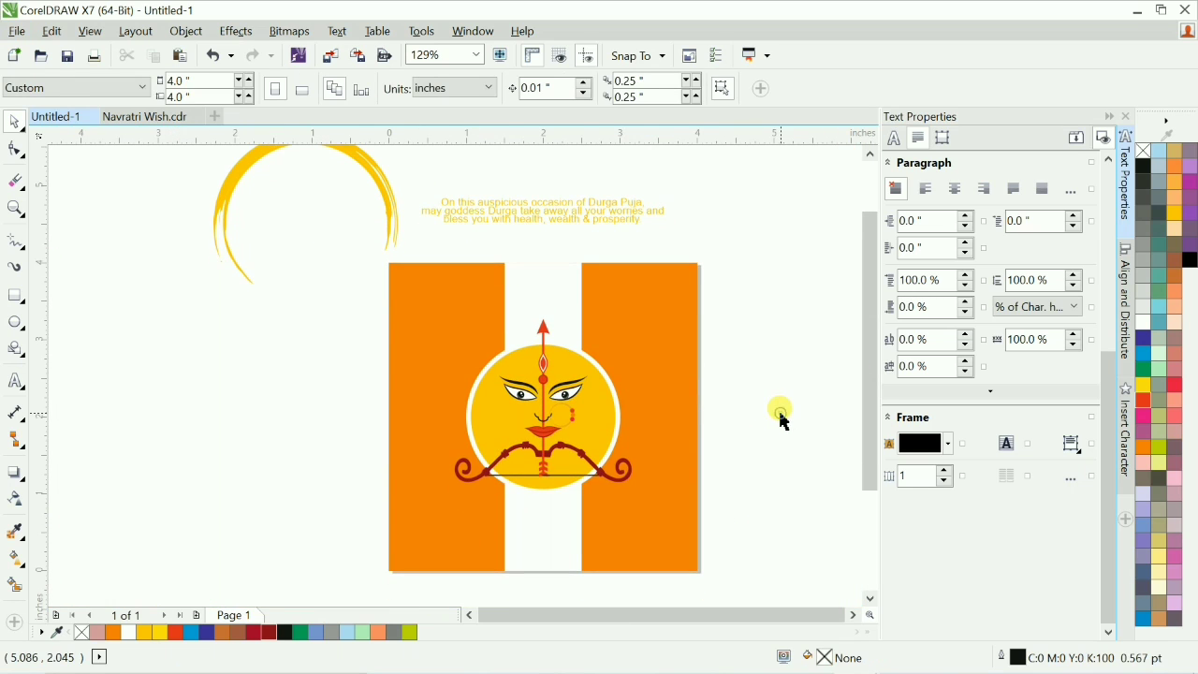
Place the yellow brushstroke arc around the circle, centred horizontally on the page, with its centre at X 2.0 and Y 2.179 inches.
left_click_drag(369, 169, 605, 377)
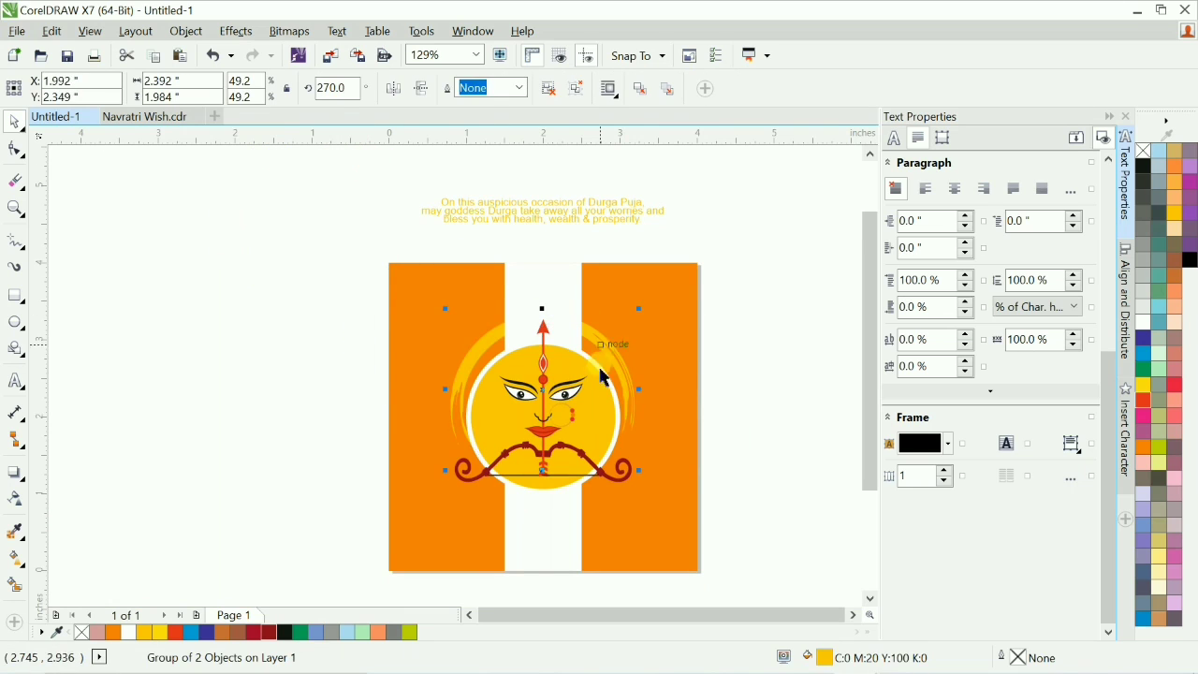
key("ctrl+g")
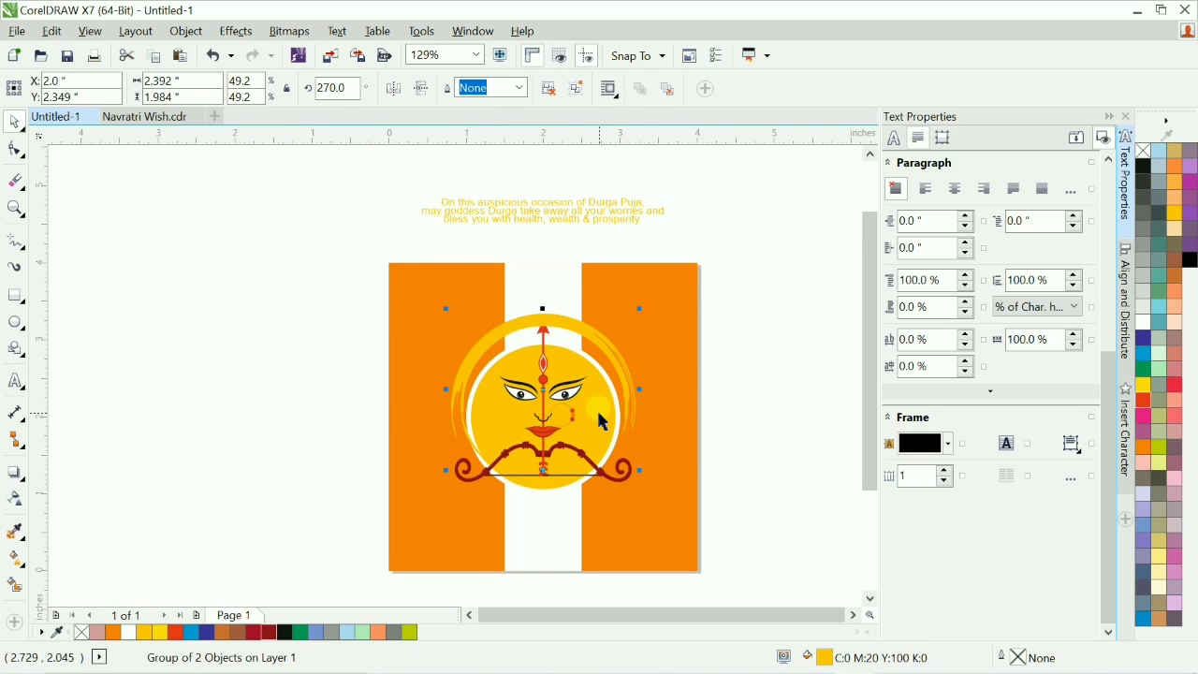
key("Down")
key("Down")
key("Down")
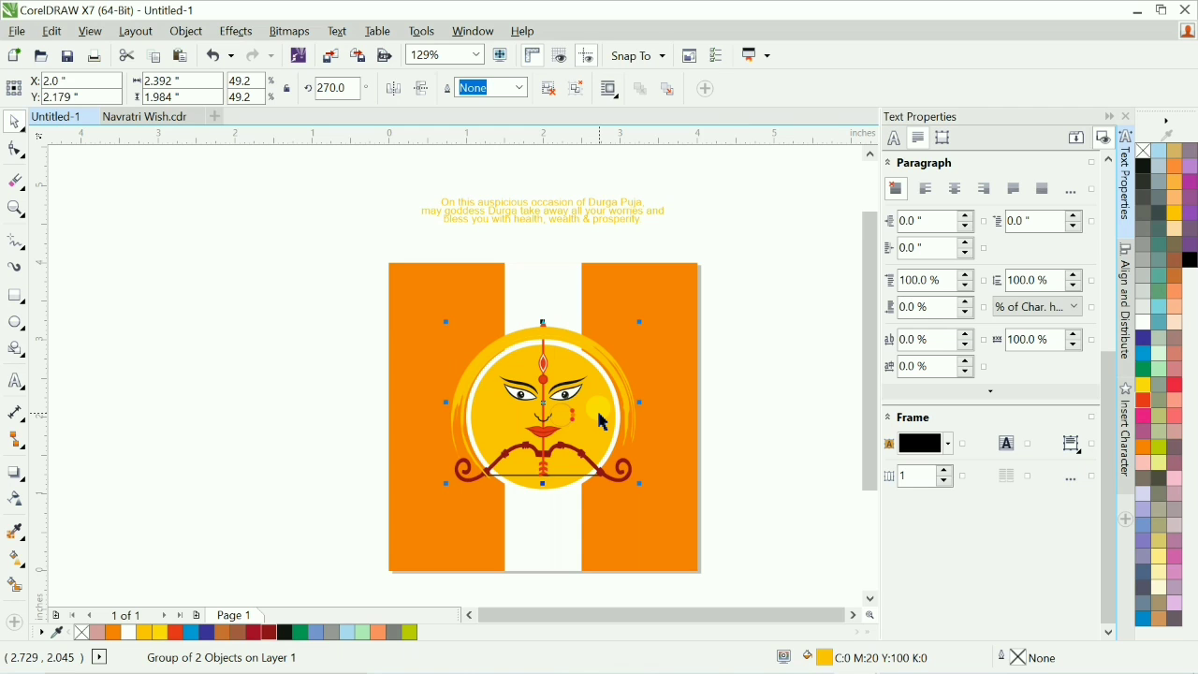
left_click(749, 386)
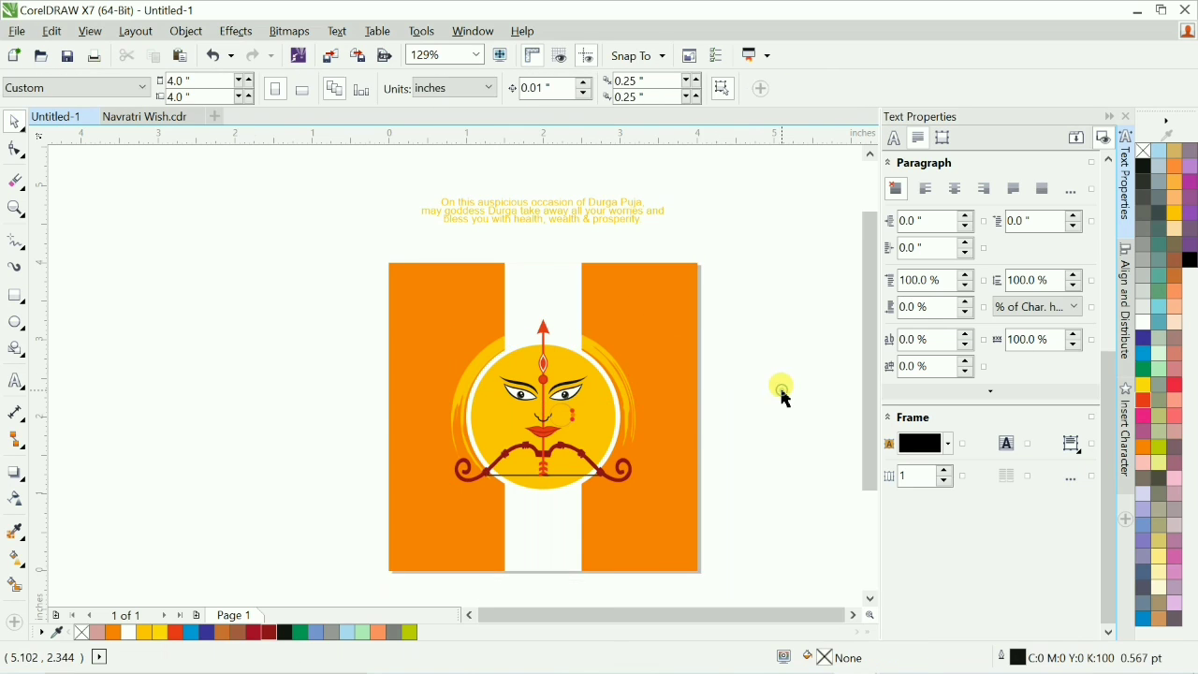
scroll(791, 409, "up", 1)
scroll(746, 554, "up", 2)
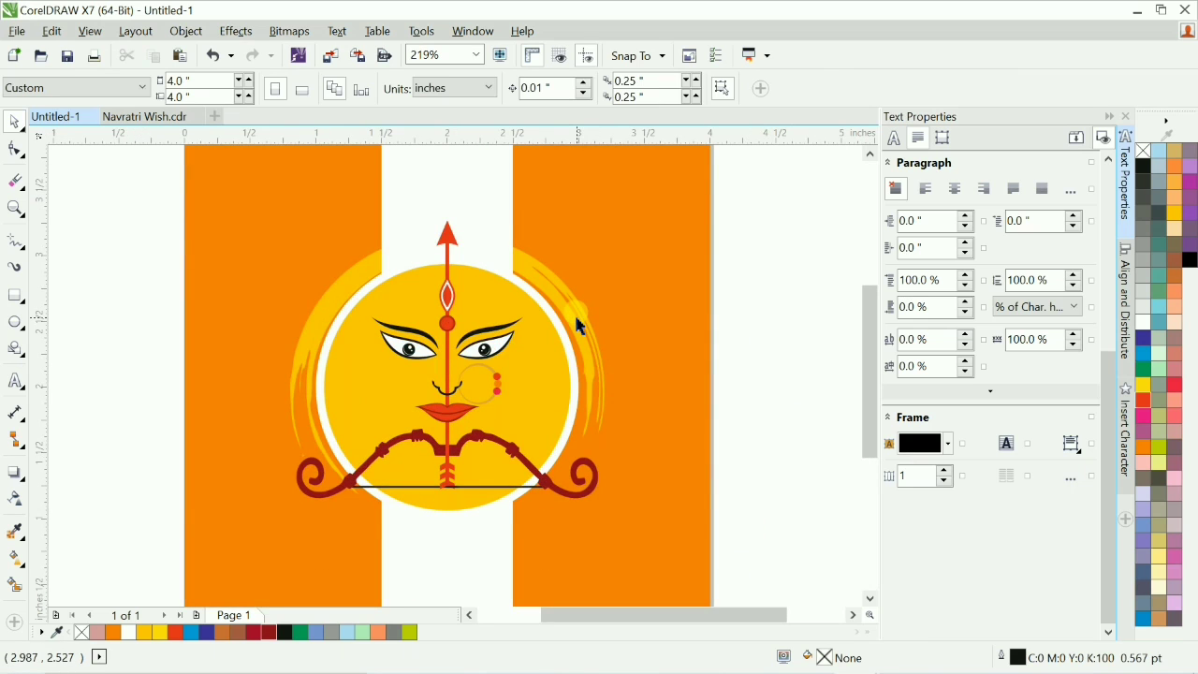
Undo the last two changes to the yellow brushstroke arc around the circle.
left_click(580, 323, "ctrl")
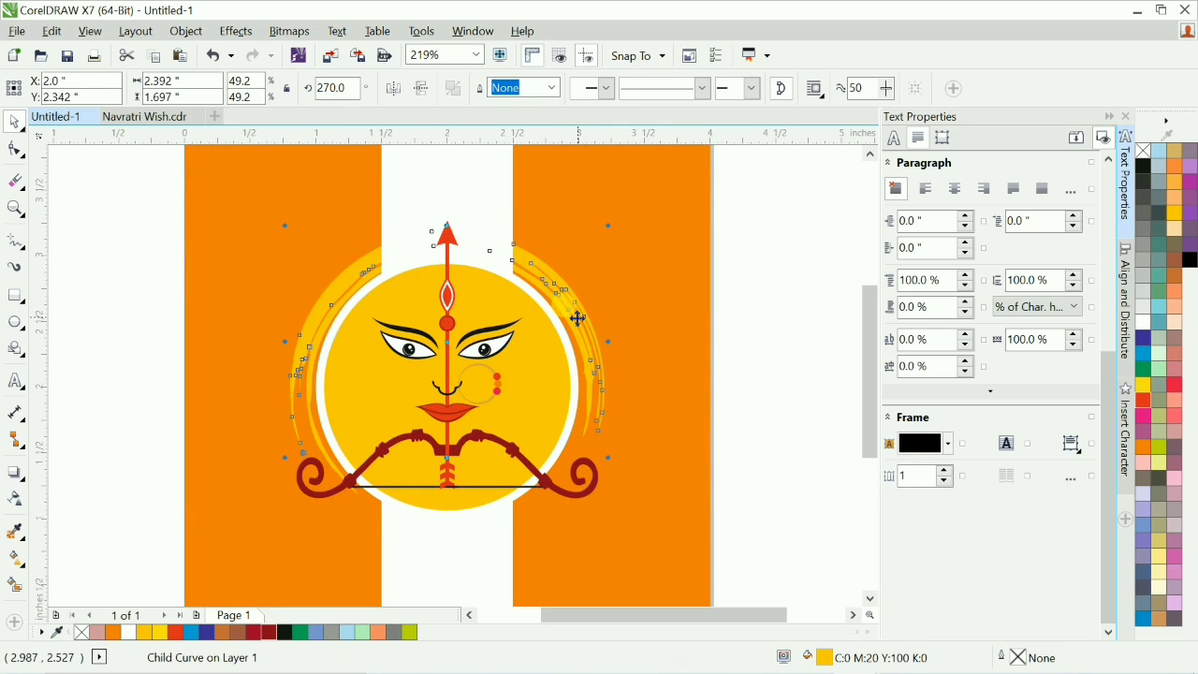
key("ctrl+z")
key("ctrl+z")
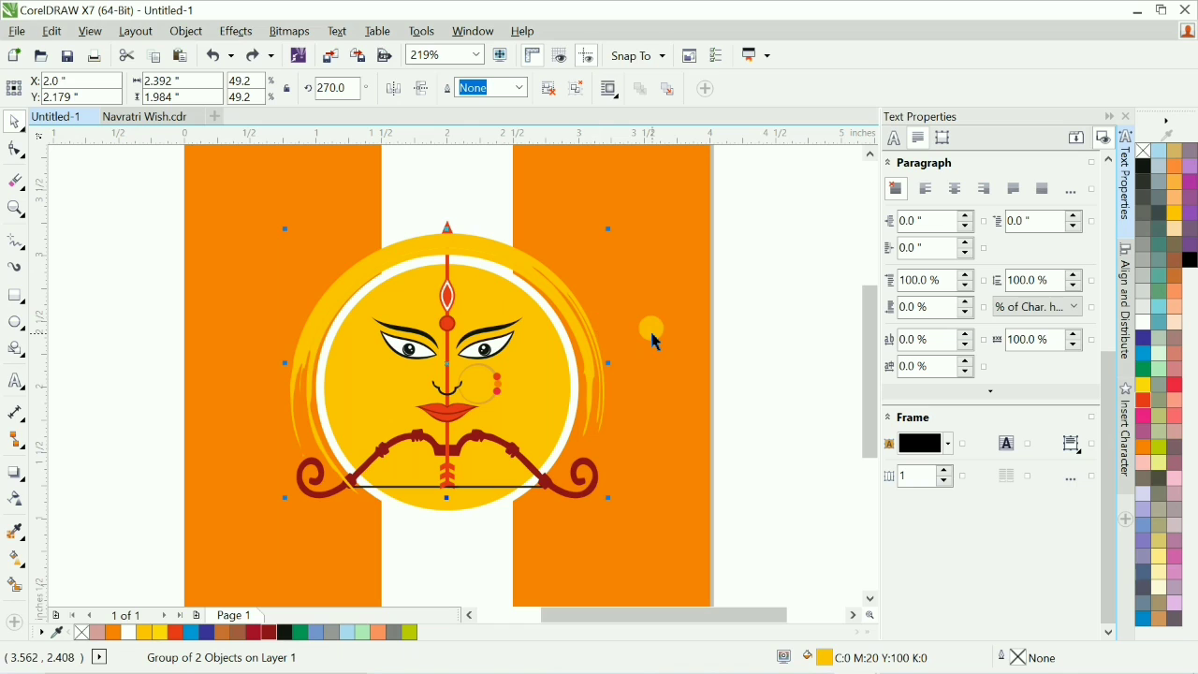
Raise the brushstroke arc's centre to Y 2.259 inches and place the arc behind the white centre stripe and the arrow.
key("Up")
key("Up")
key("Up")
key("Up")
key("Up")
key("Up")
key("Up")
key("Up")
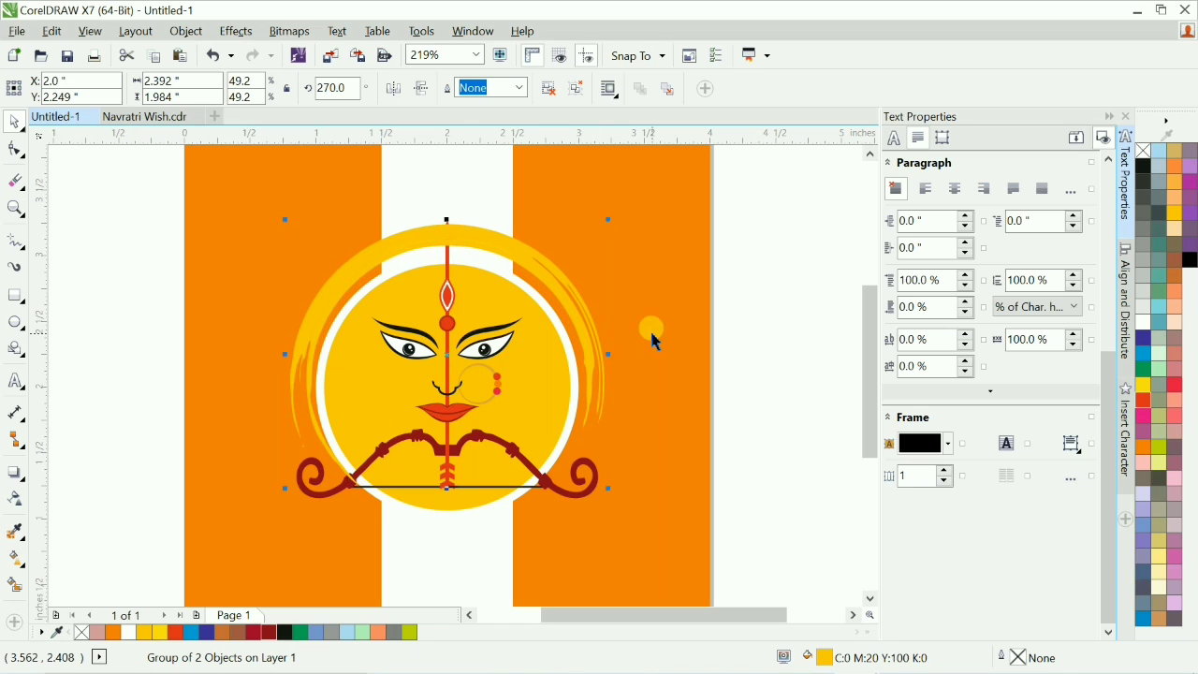
key("ctrl+Page_Down")
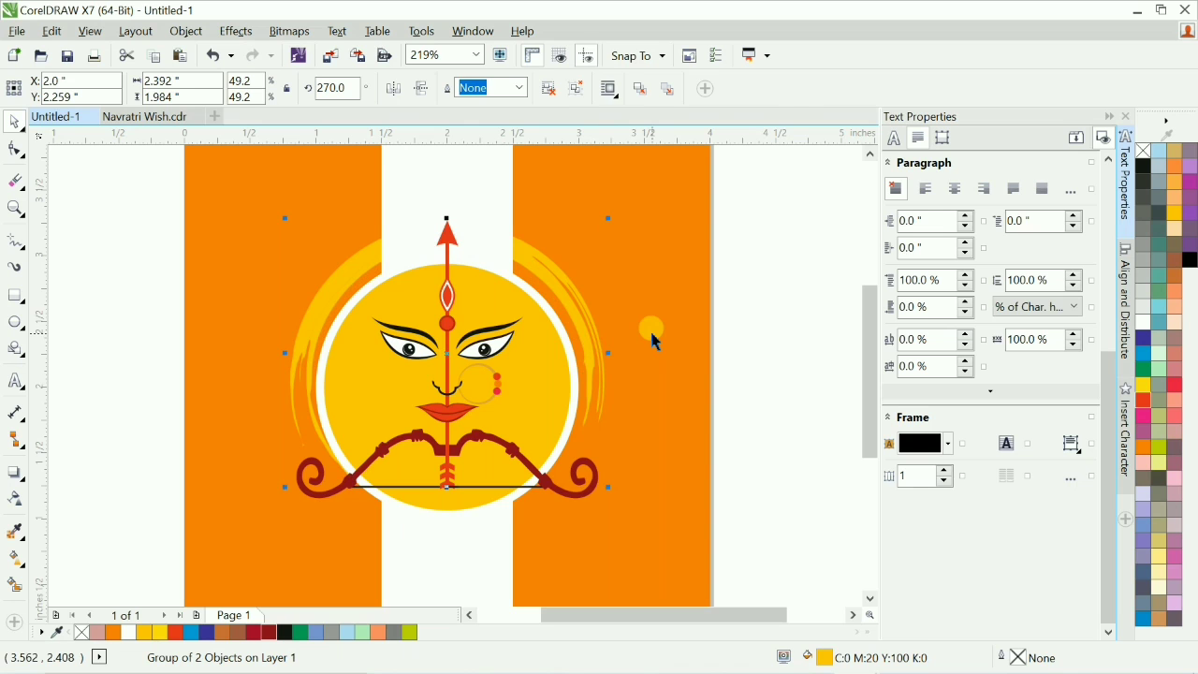
left_click(755, 339)
Set the greeting text in the Butter Chicken font and move it near the card's top edge, centred at X 2.0 and Y 3.64 inches.
scroll(755, 339, "down", 2)
scroll(719, 428, "up", 1)
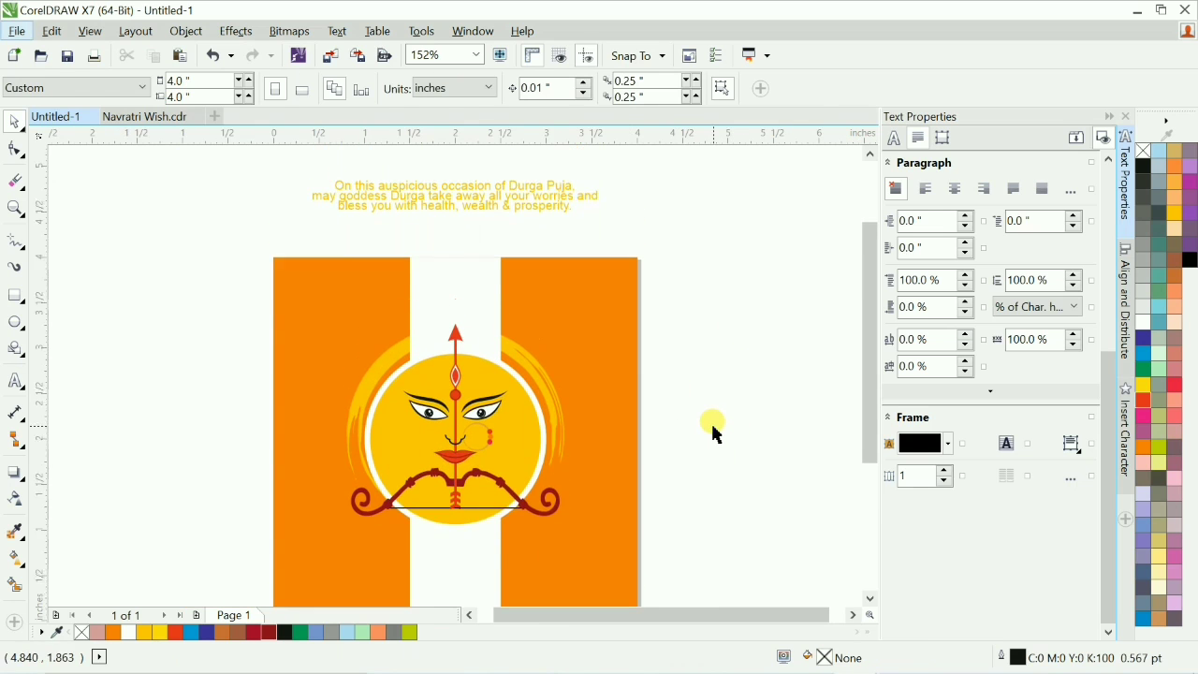
left_click(514, 238)
left_click(477, 88)
left_click(468, 122)
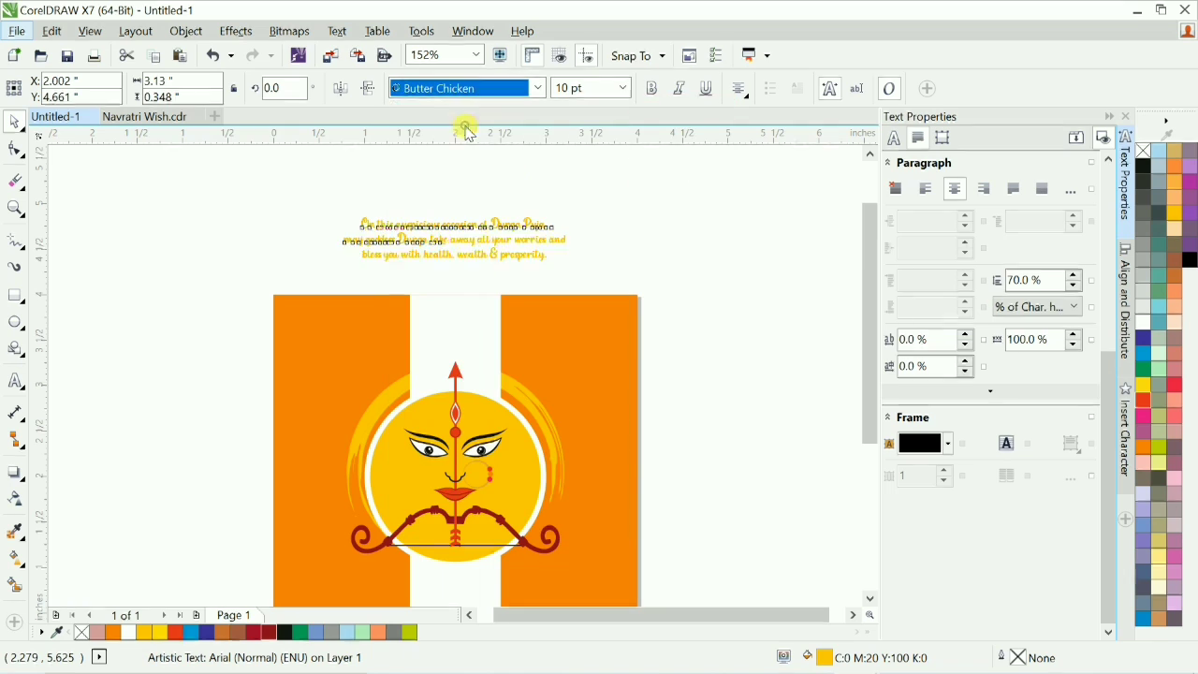
left_click_drag(481, 241, 481, 331)
left_click_drag(340, 276, 585, 391)
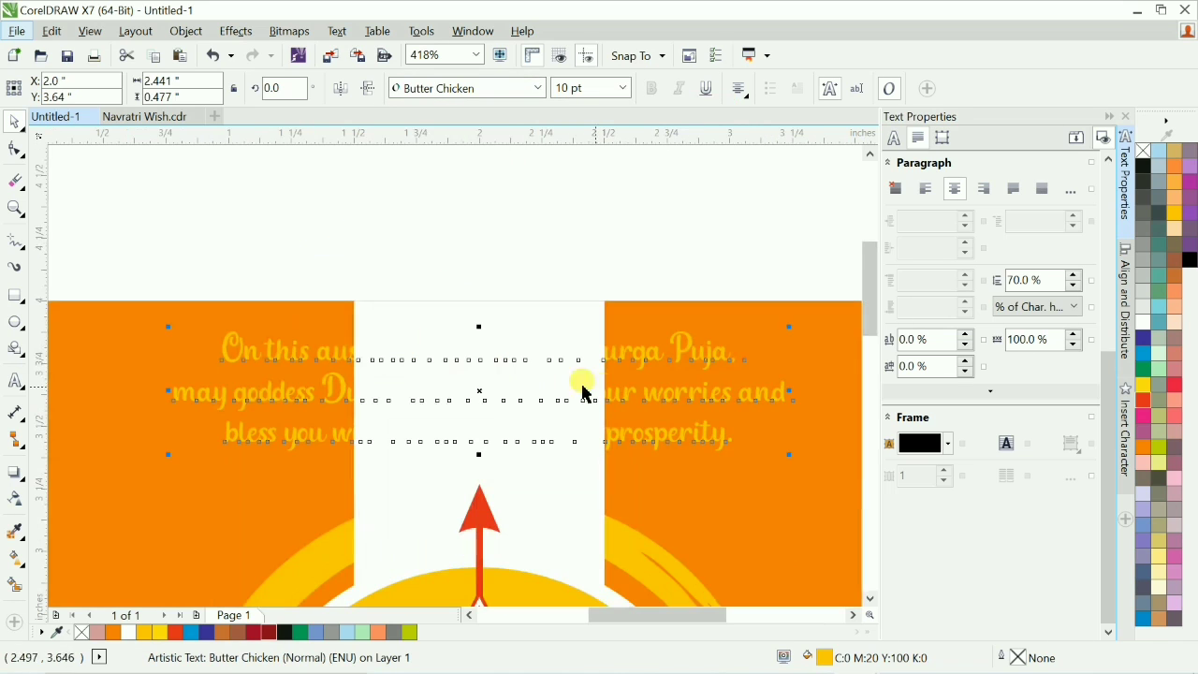
Add a black drop shadow straight below the greeting text with a vertical offset of -0.029 inches and feathering of 3.
left_click(16, 503)
left_click_drag(480, 390, 480, 449)
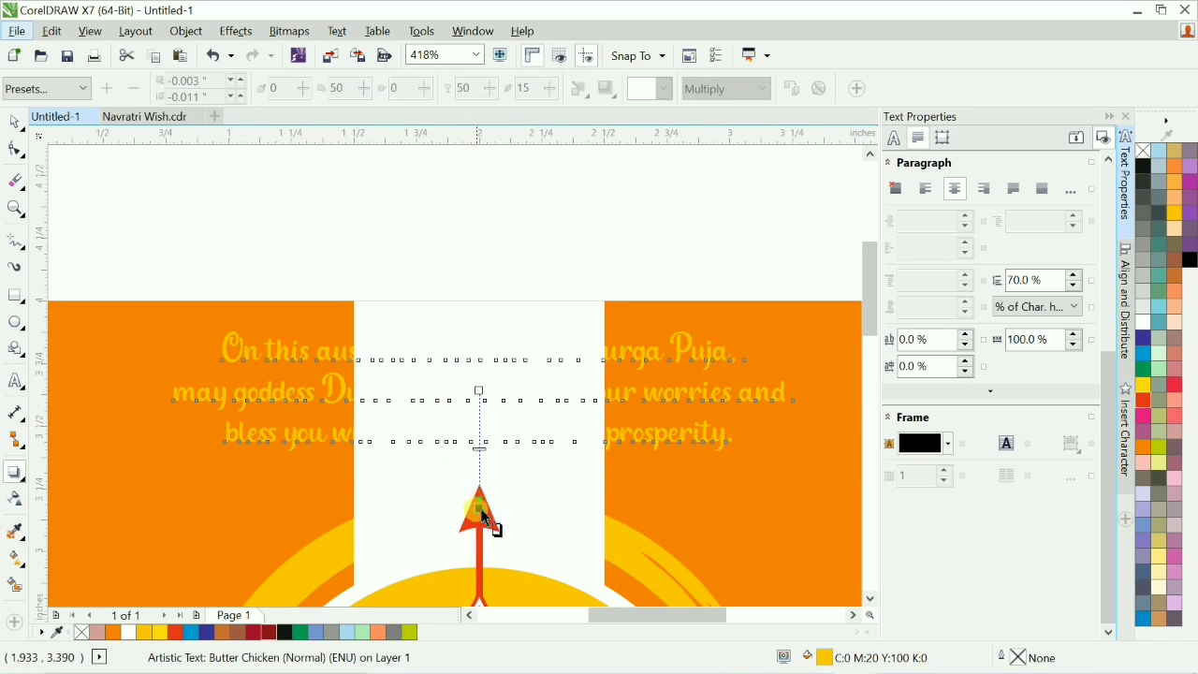
left_click_drag(476, 530, 475, 458)
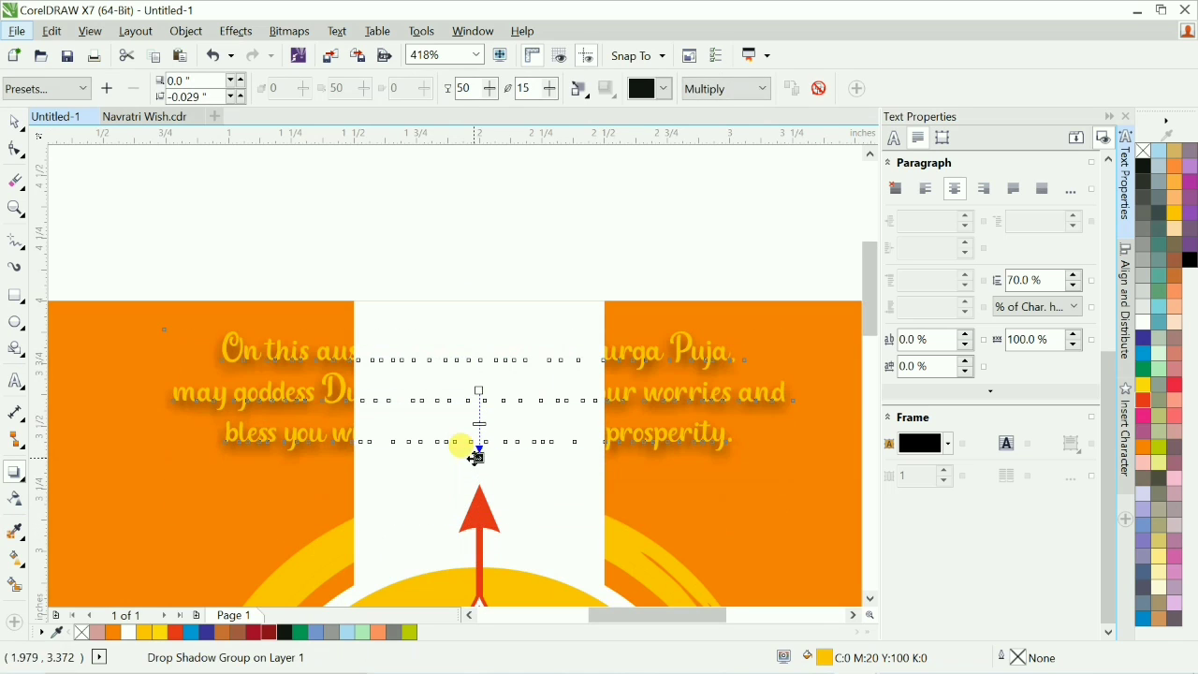
double_click(530, 89)
type("3")
key("Return")
Reduce the vertical offset of the greeting text's drop shadow to -0.013 inches.
key("F2")
left_click_drag(266, 281, 680, 498)
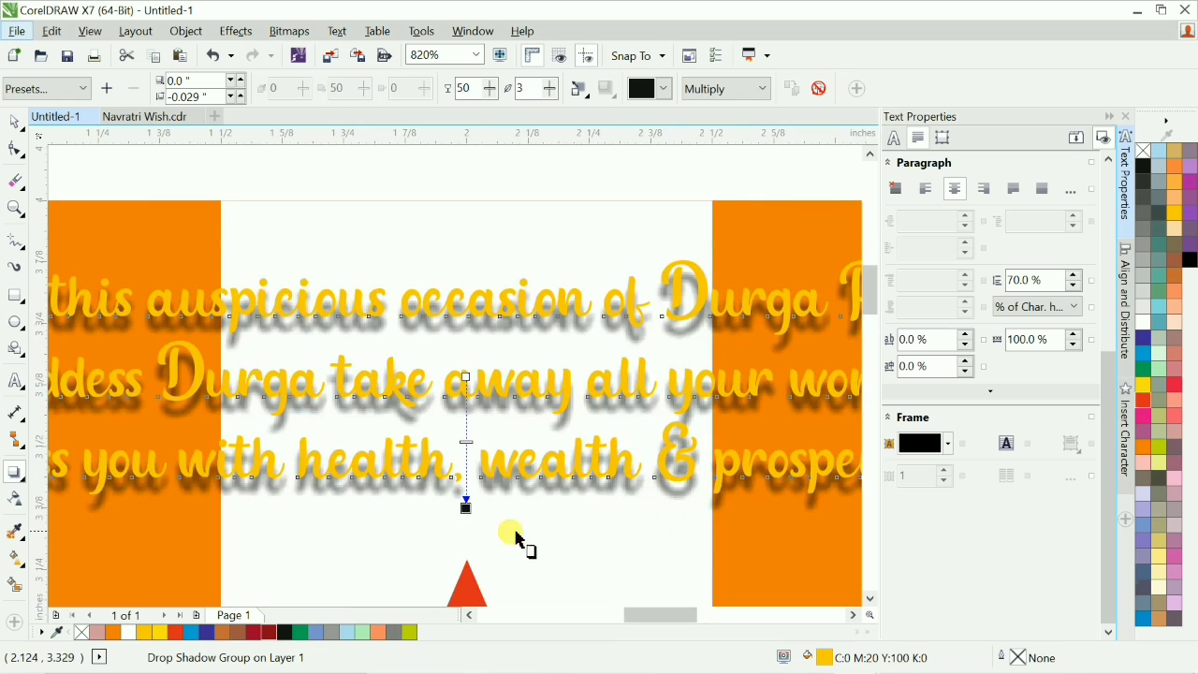
left_click_drag(466, 512, 467, 501)
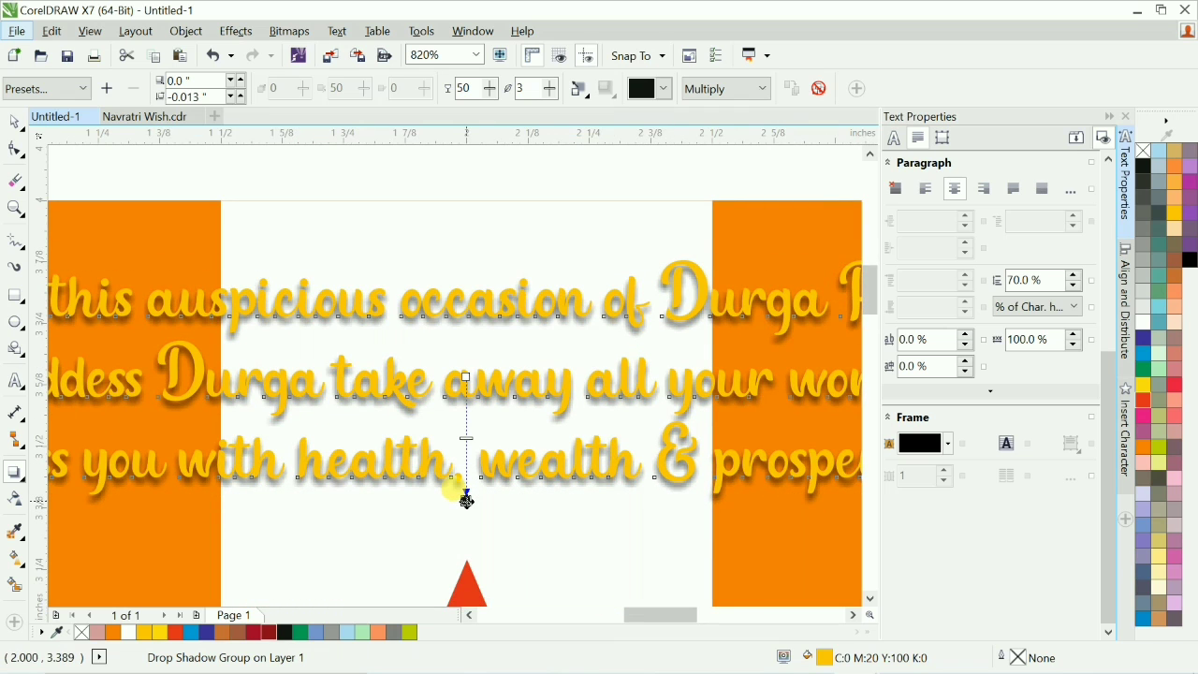
key("space")
key("F3")
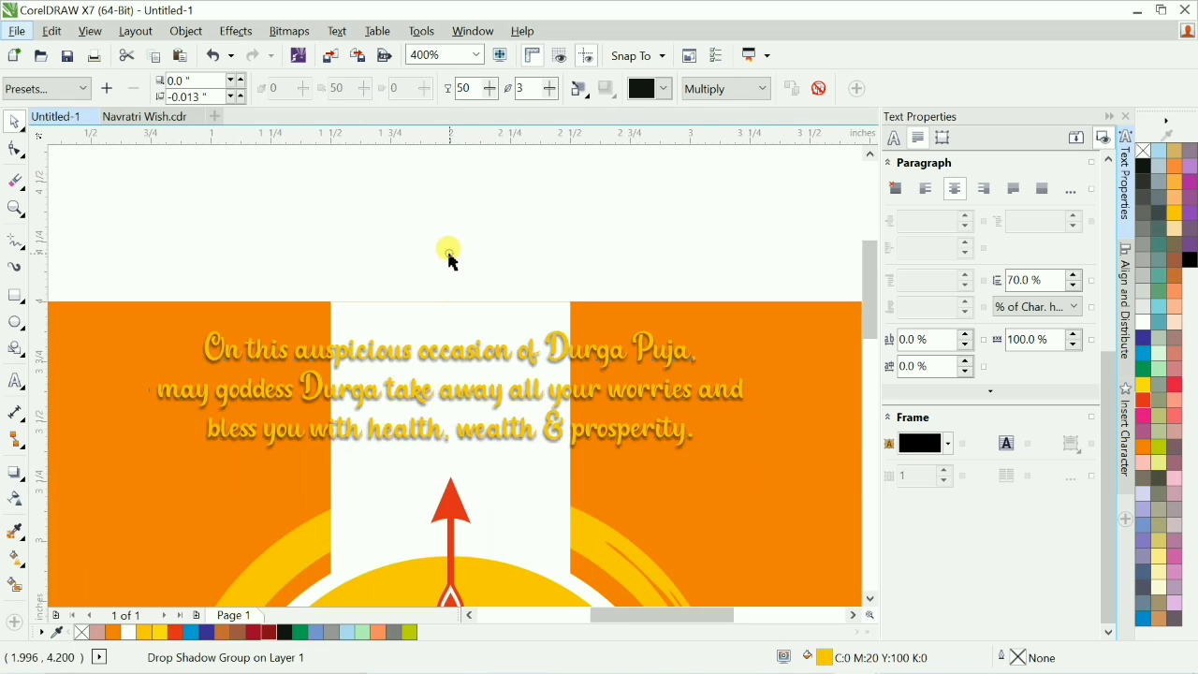
left_click(449, 253)
Lower the shadowed greeting text slightly so that its centre sits at Y 3.63 inches.
scroll(451, 246, "down", 1)
key("F2")
left_click_drag(242, 245, 685, 398)
left_click_drag(541, 382, 529, 408)
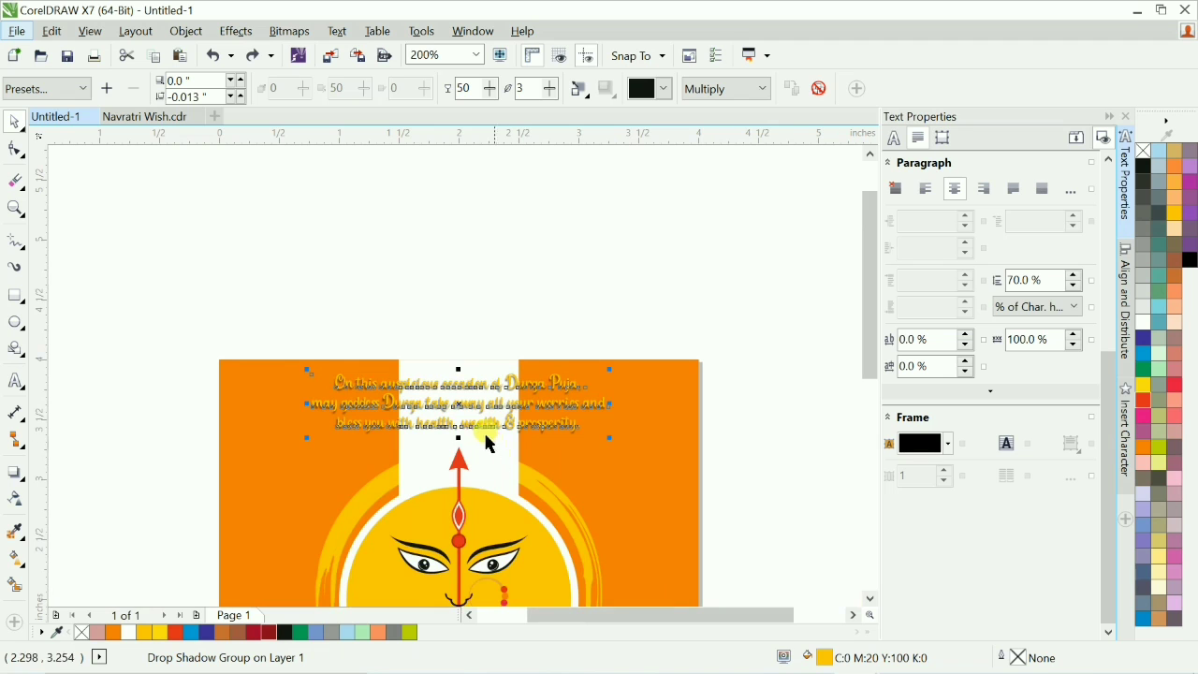
scroll(490, 446, "up", 2)
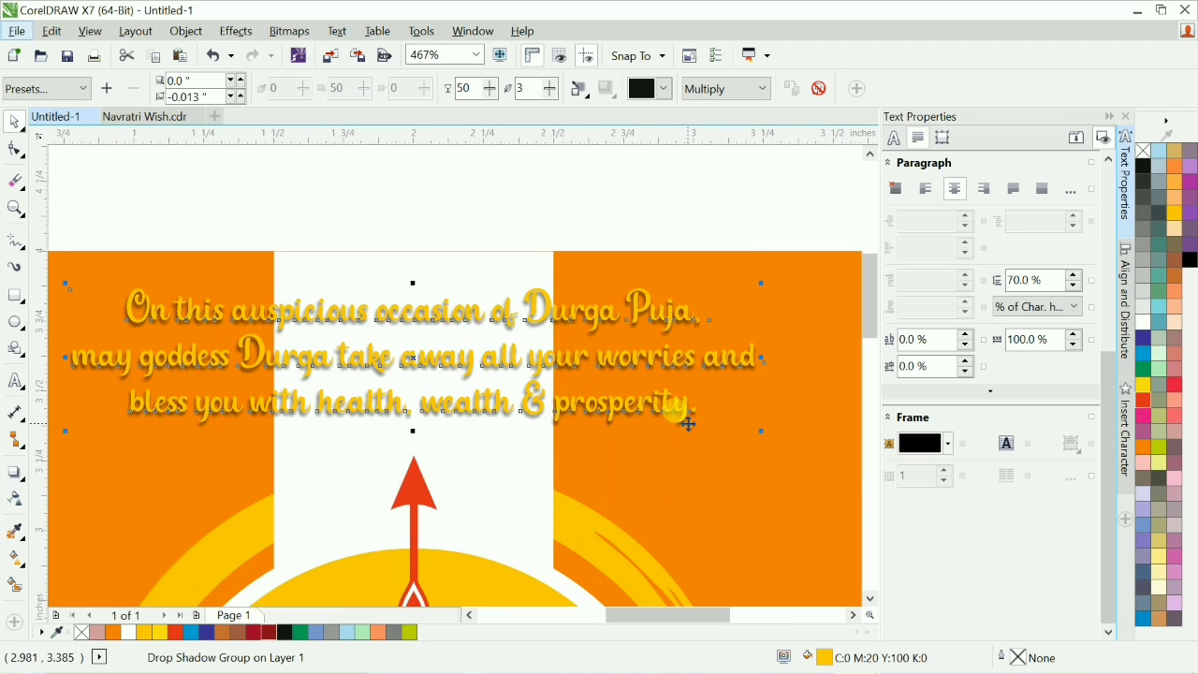
scroll(625, 423, "down", 2)
scroll(744, 368, "up", 1)
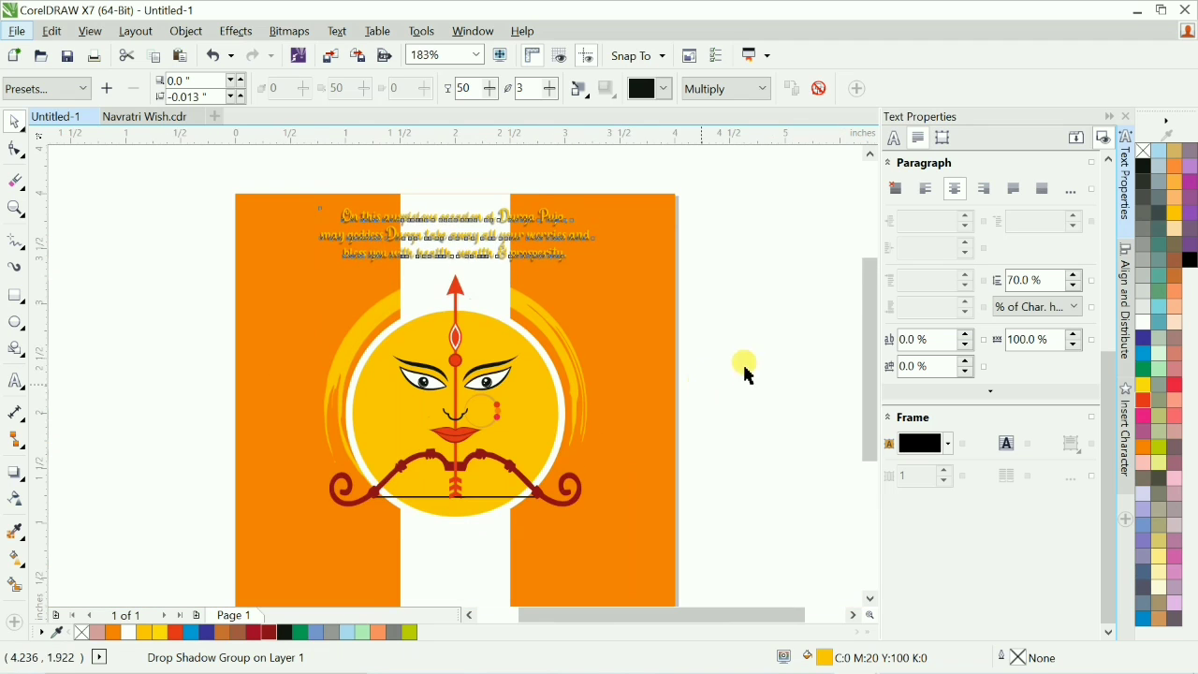
left_click(743, 369)
PowerClip a copy of the shadowed greeting text inside the white centre stripe, directly over the original text.
key("F2")
left_click_drag(246, 171, 695, 340)
left_click(482, 361)
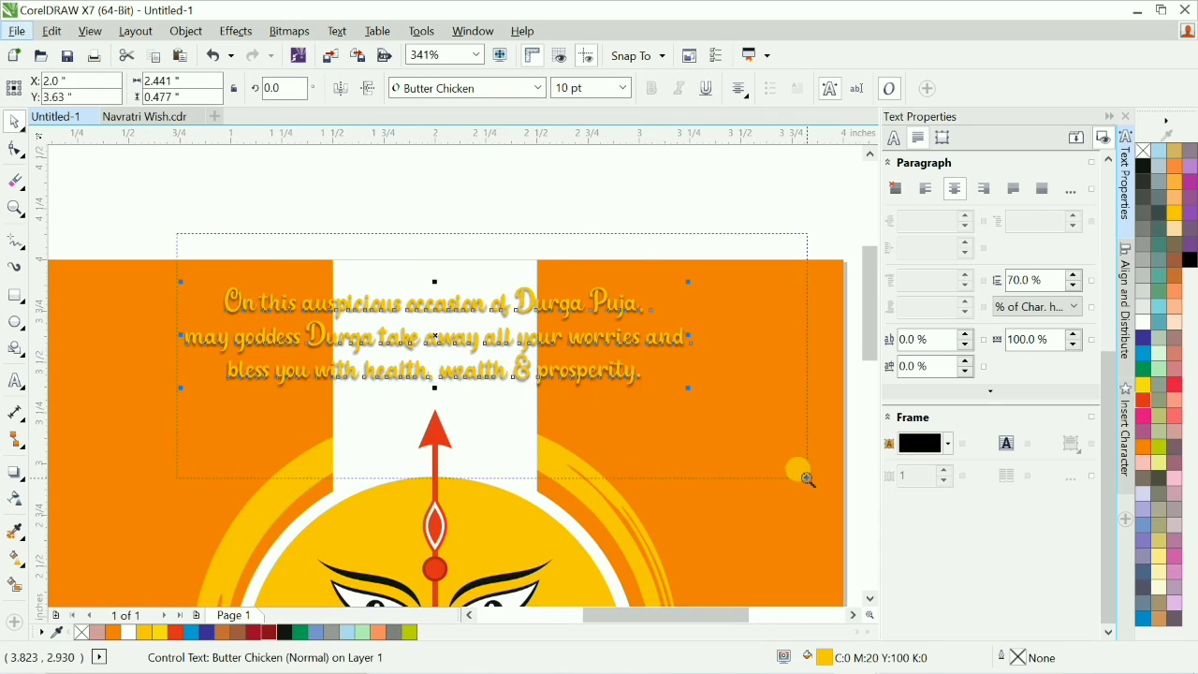
scroll(600, 359, "up", 1)
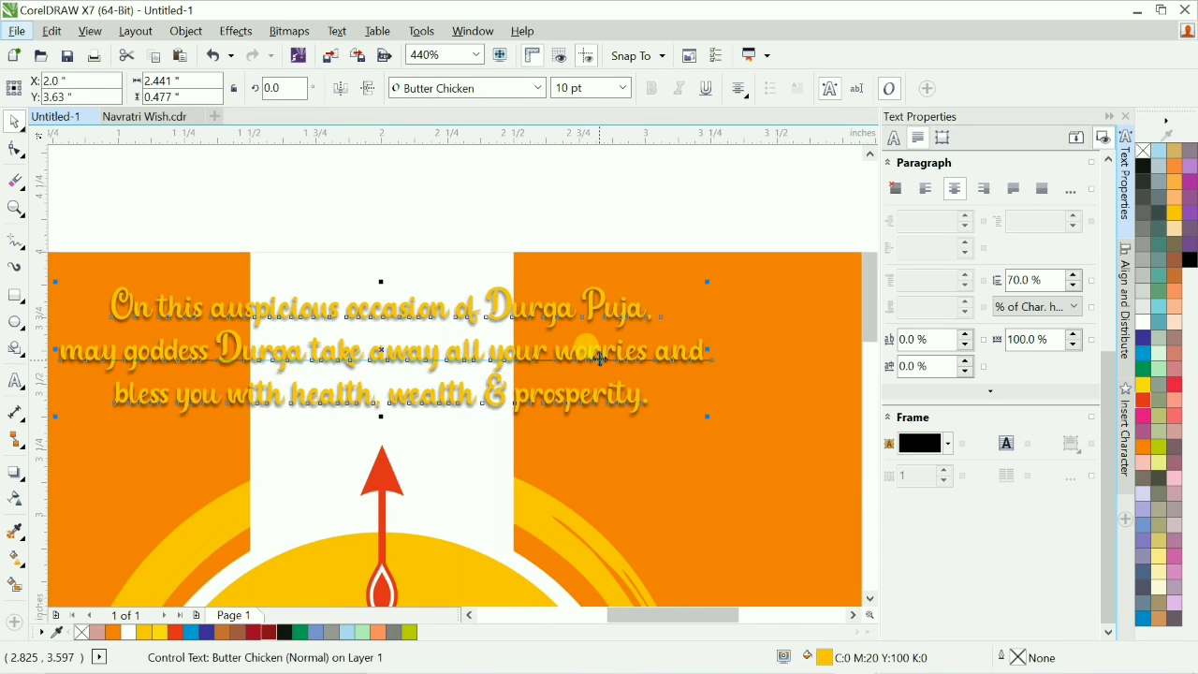
left_click(600, 358)
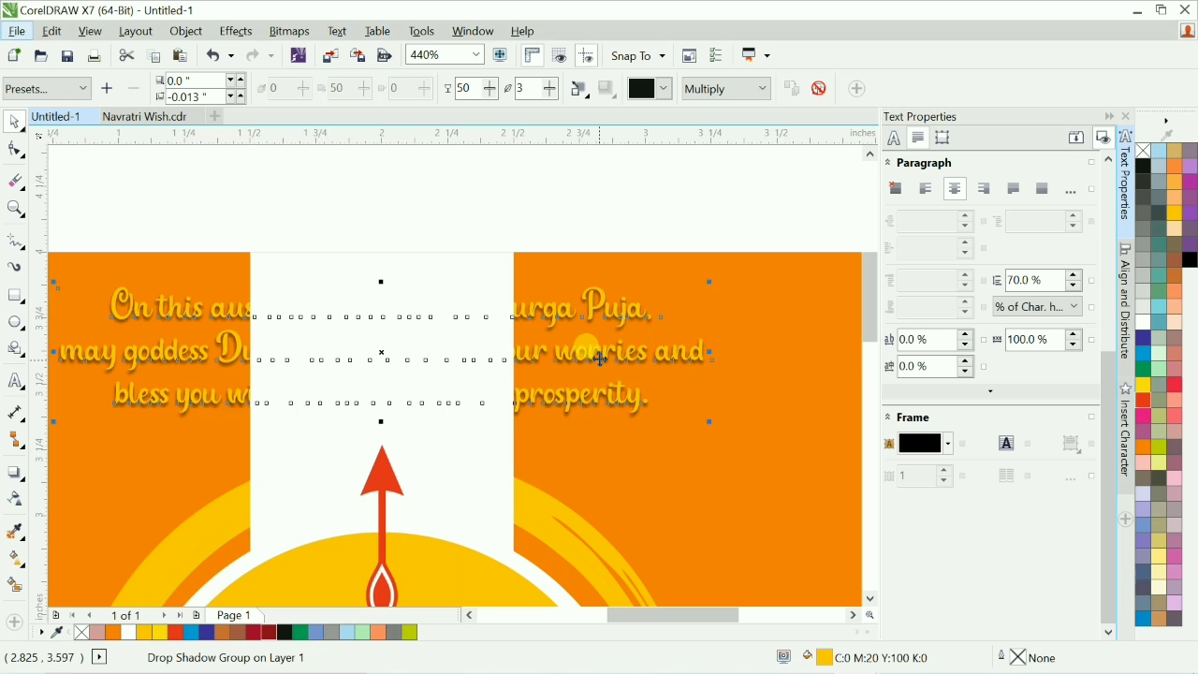
left_click(393, 294)
left_click(509, 210)
left_click(436, 311)
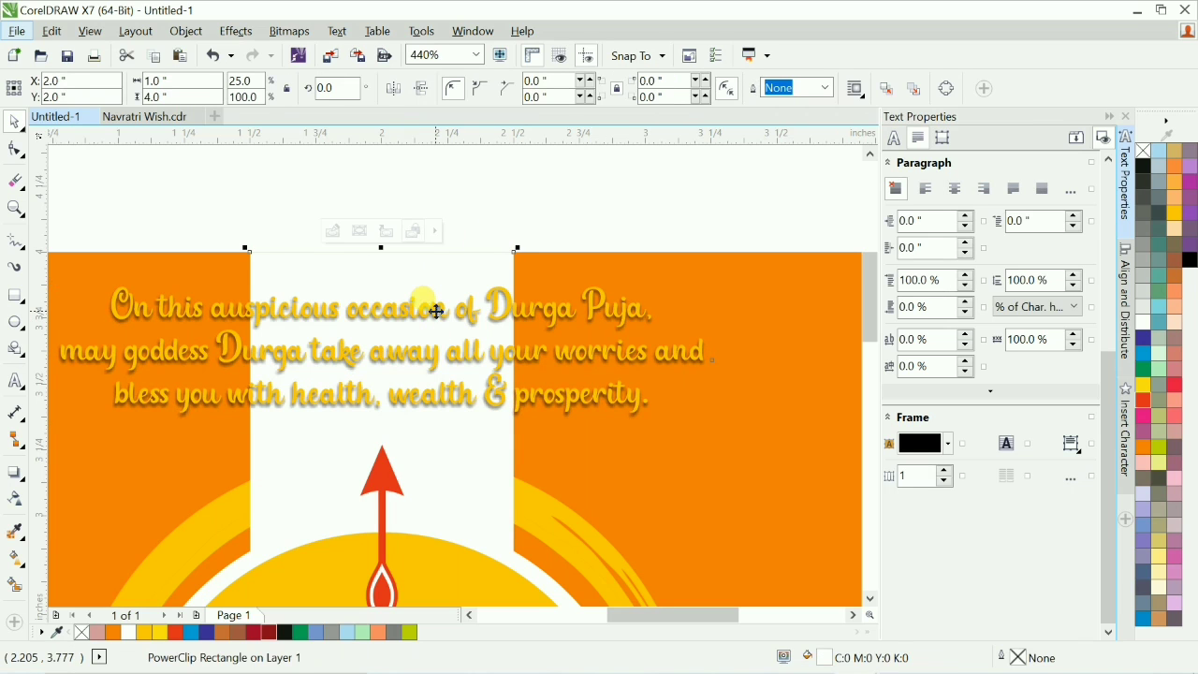
Fill the text copy clipped inside the white stripe with white and check it against the background.
left_click(440, 320, "ctrl")
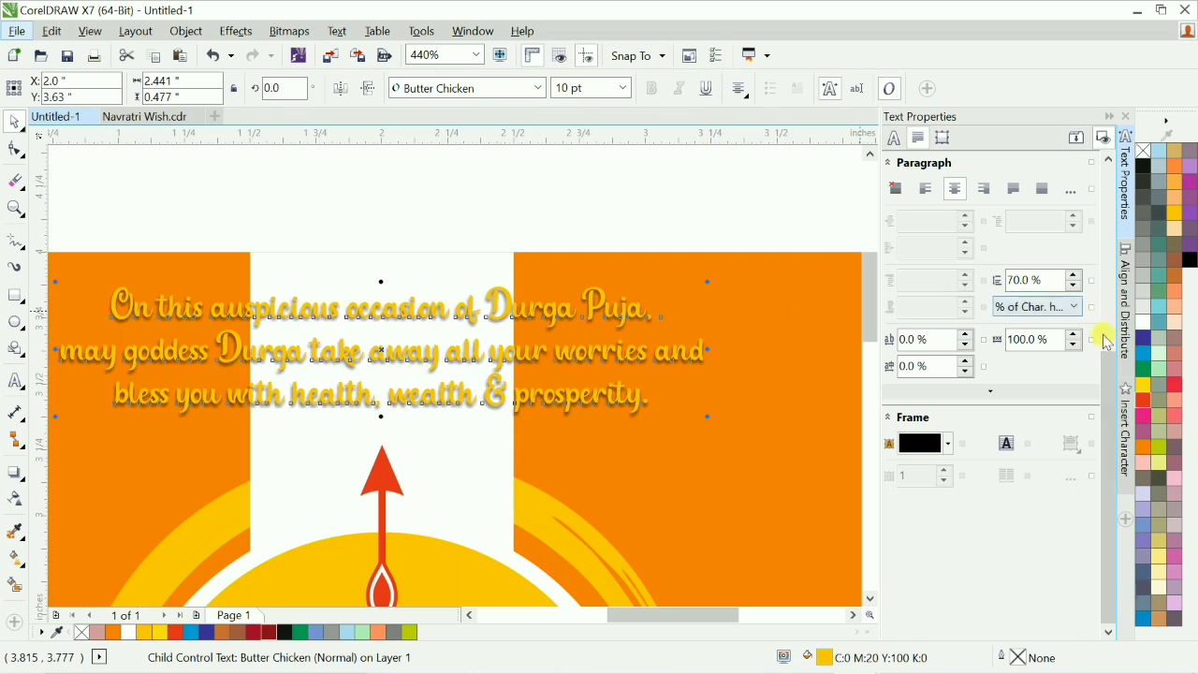
left_click(561, 208)
key("shift+F4")
scroll(757, 335, "up", 4)
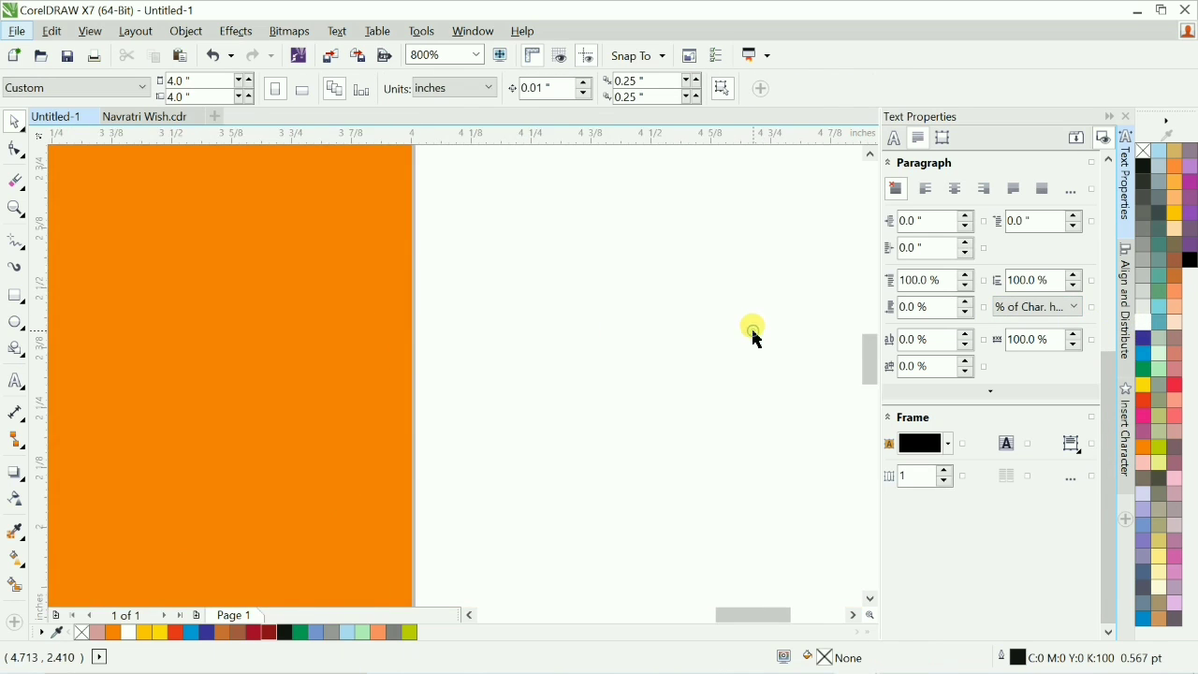
scroll(756, 336, "down", 4)
scroll(534, 240, "up", 4)
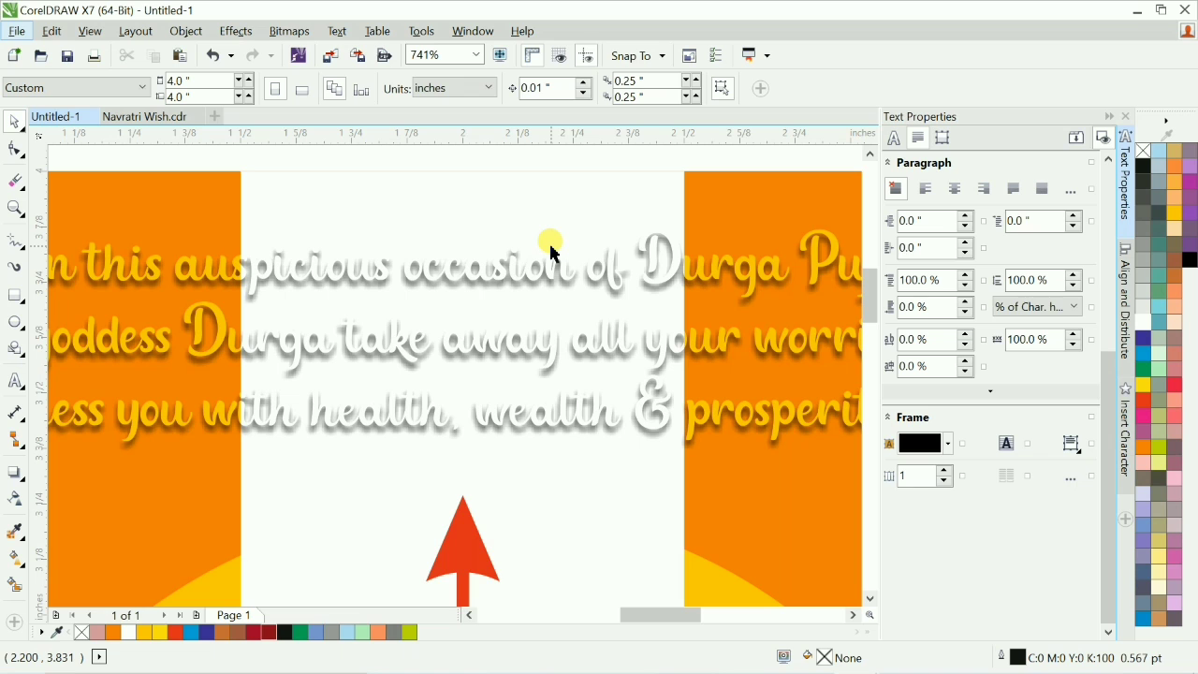
scroll(549, 240, "down", 2)
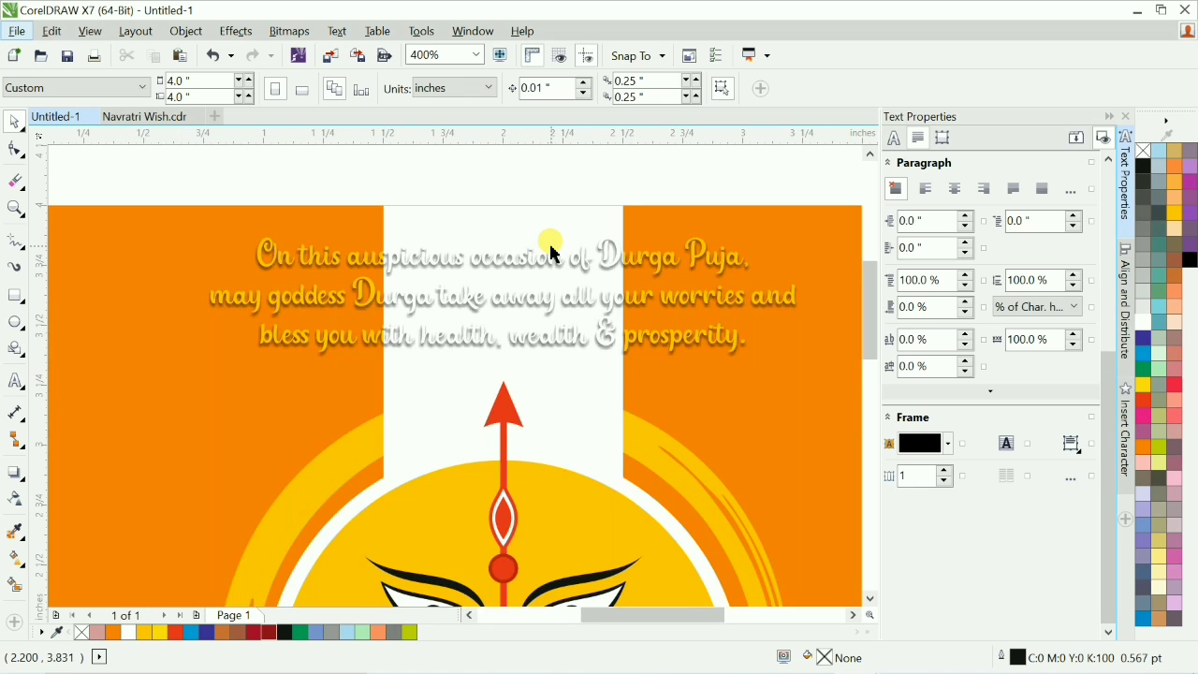
scroll(549, 316, "down", 2)
scroll(571, 335, "up", 4)
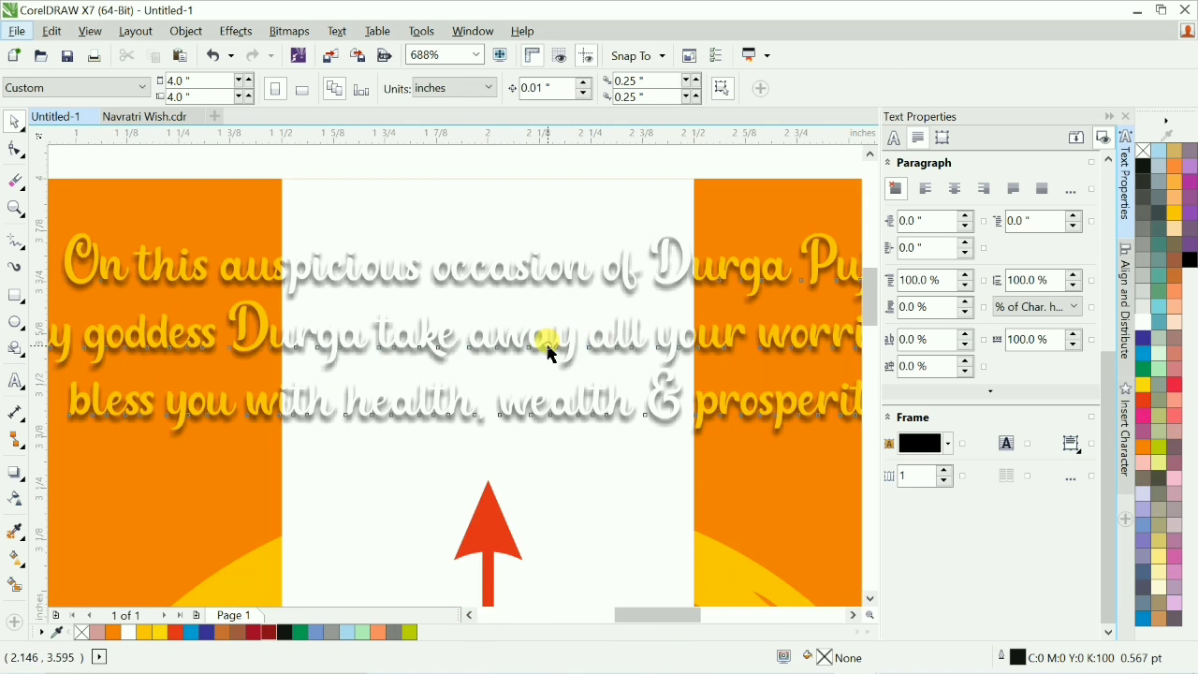
Try yellow, deep yellow and paler yellow fills on the clipped text copy, settling on Chalk (C0 M0 Y40 K0).
left_click(552, 355)
left_click(1151, 384)
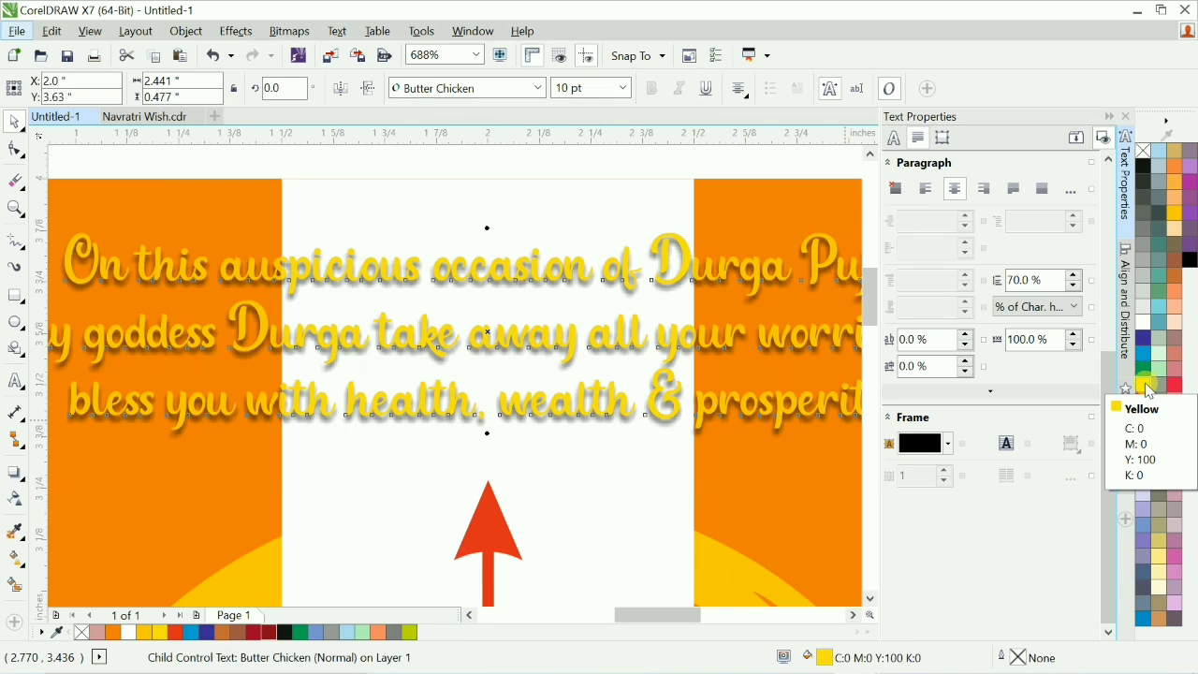
left_click(1175, 219)
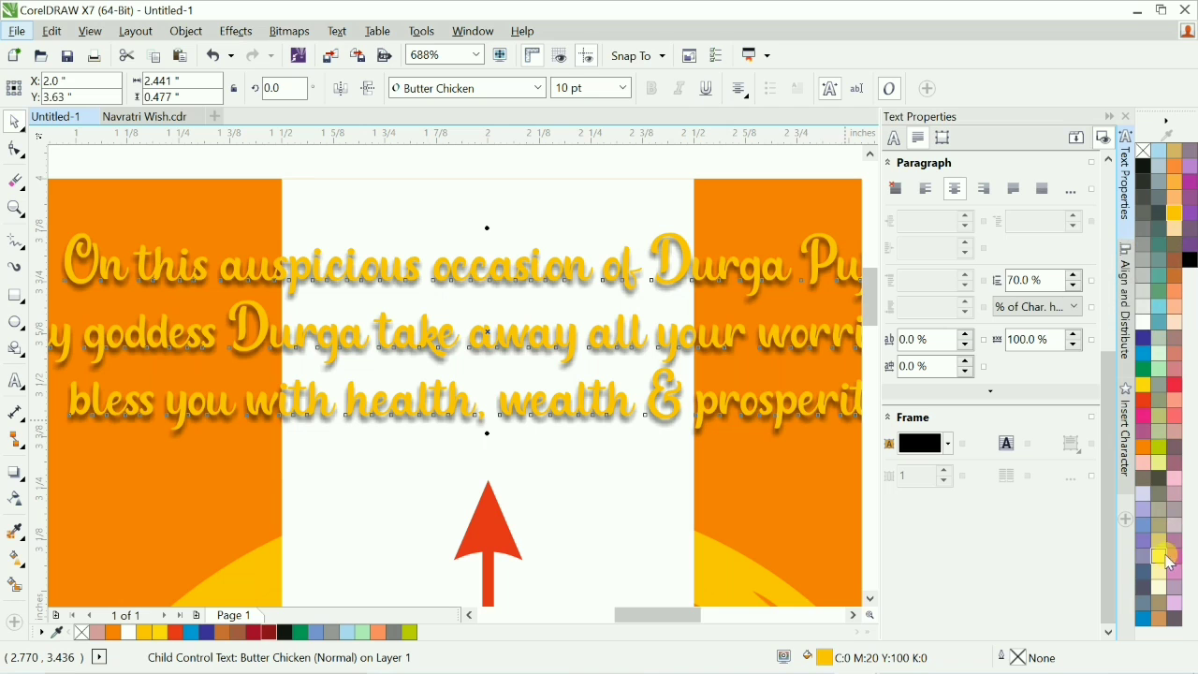
left_click(1165, 562)
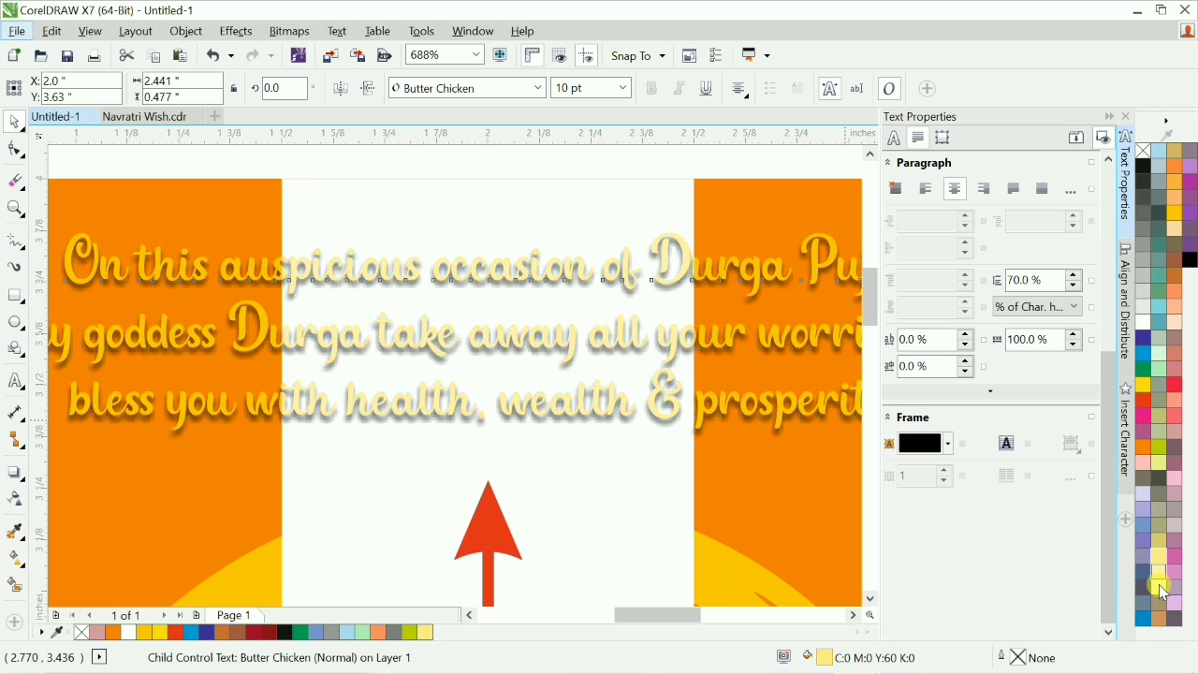
left_click(1158, 584)
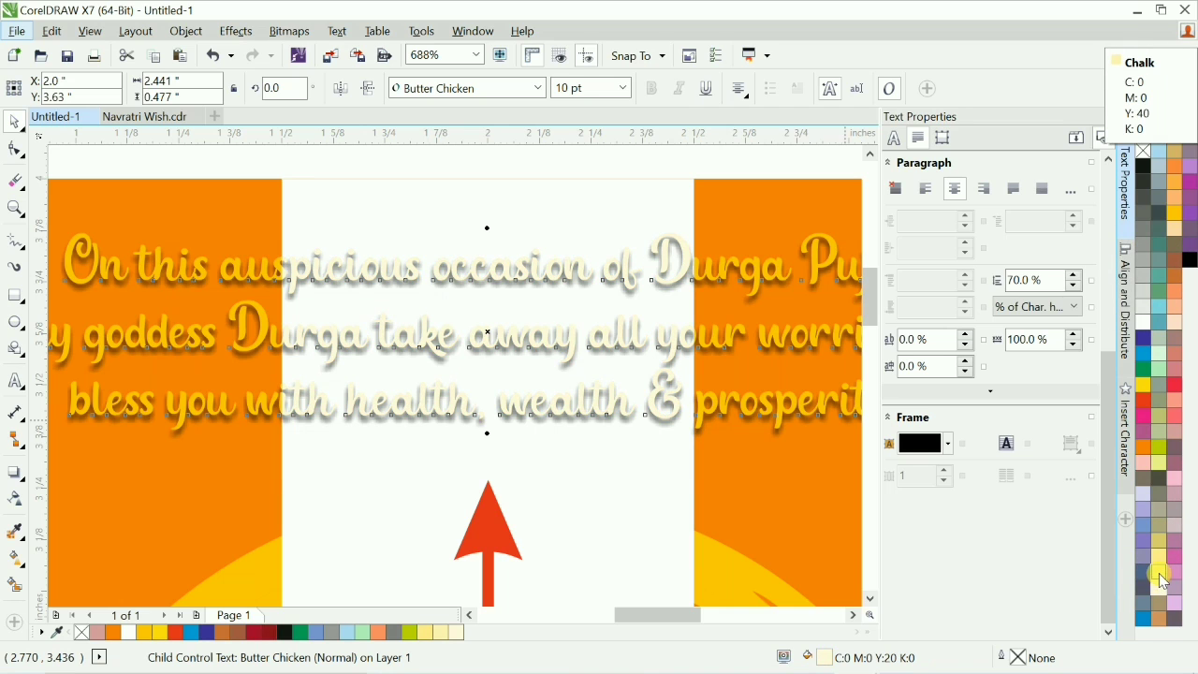
left_click(1159, 574)
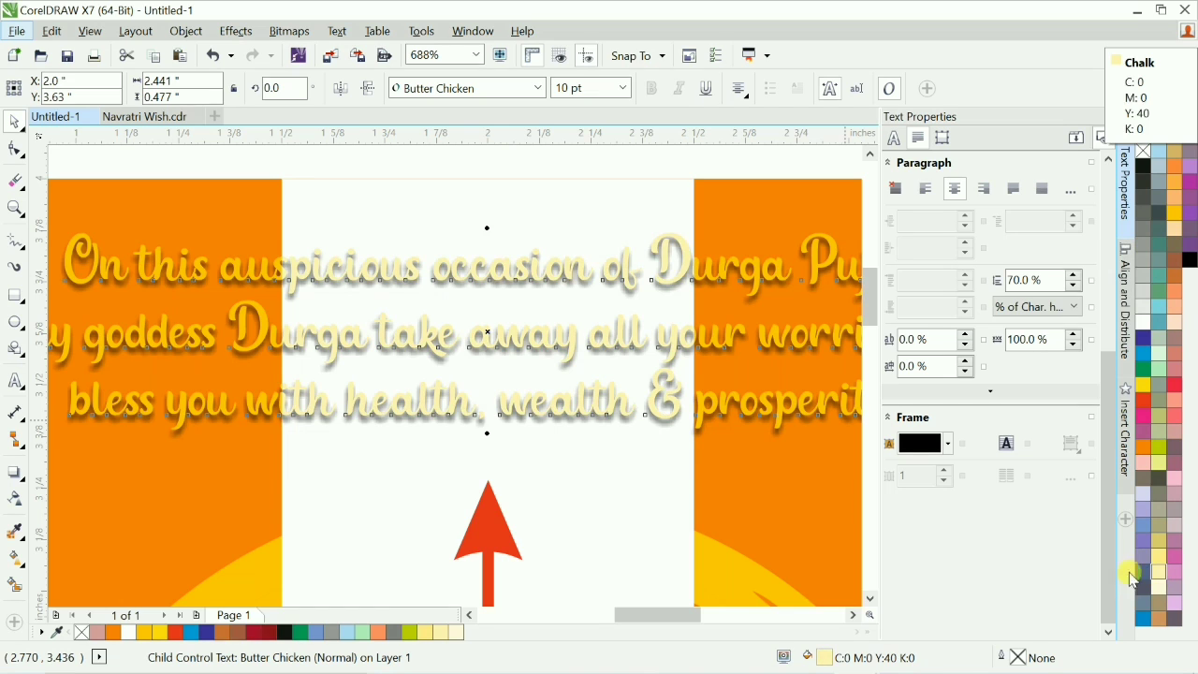
Fill the text copy inside the white stripe with a pale cream, C0 M0 Y20 K0.
scroll(460, 342, "down", 2)
key("F4")
left_click(761, 273)
key("F2")
left_click_drag(302, 163, 642, 288)
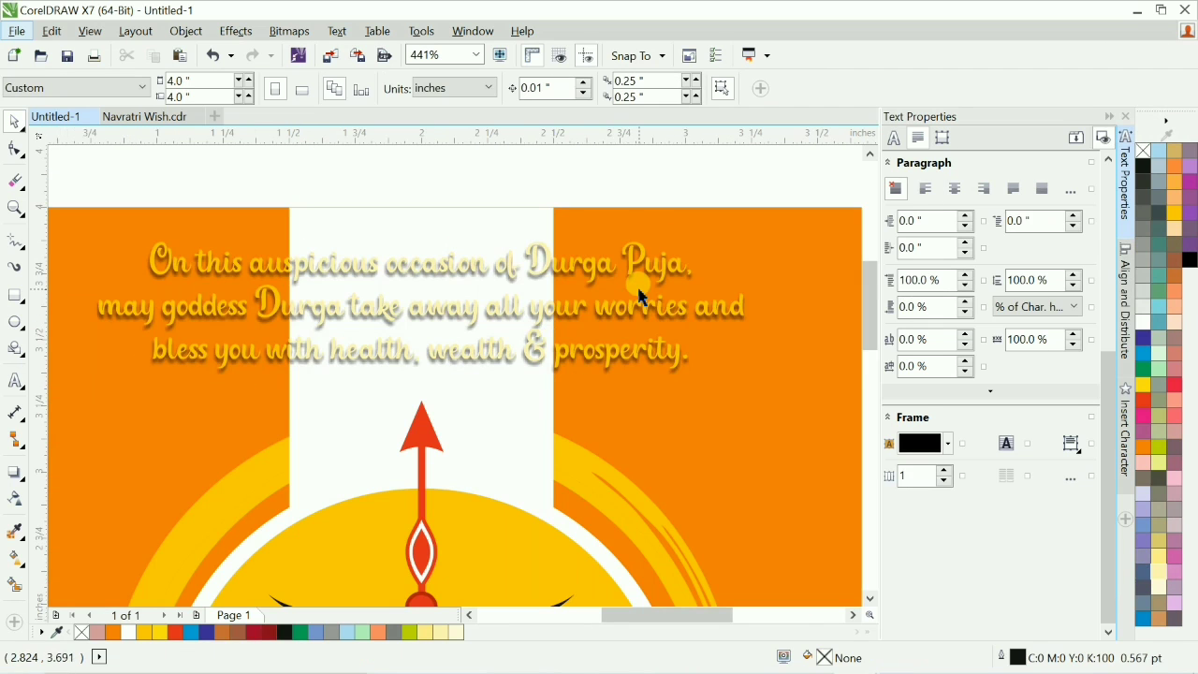
key("F2")
left_click(610, 407)
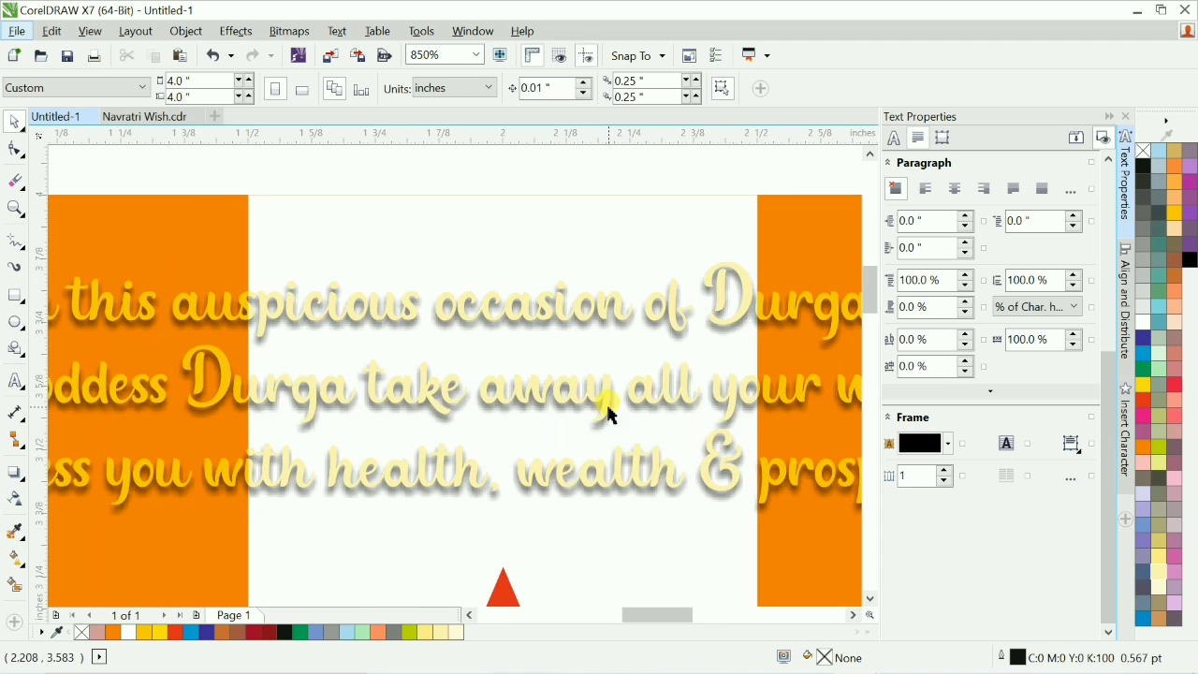
right_click(550, 337)
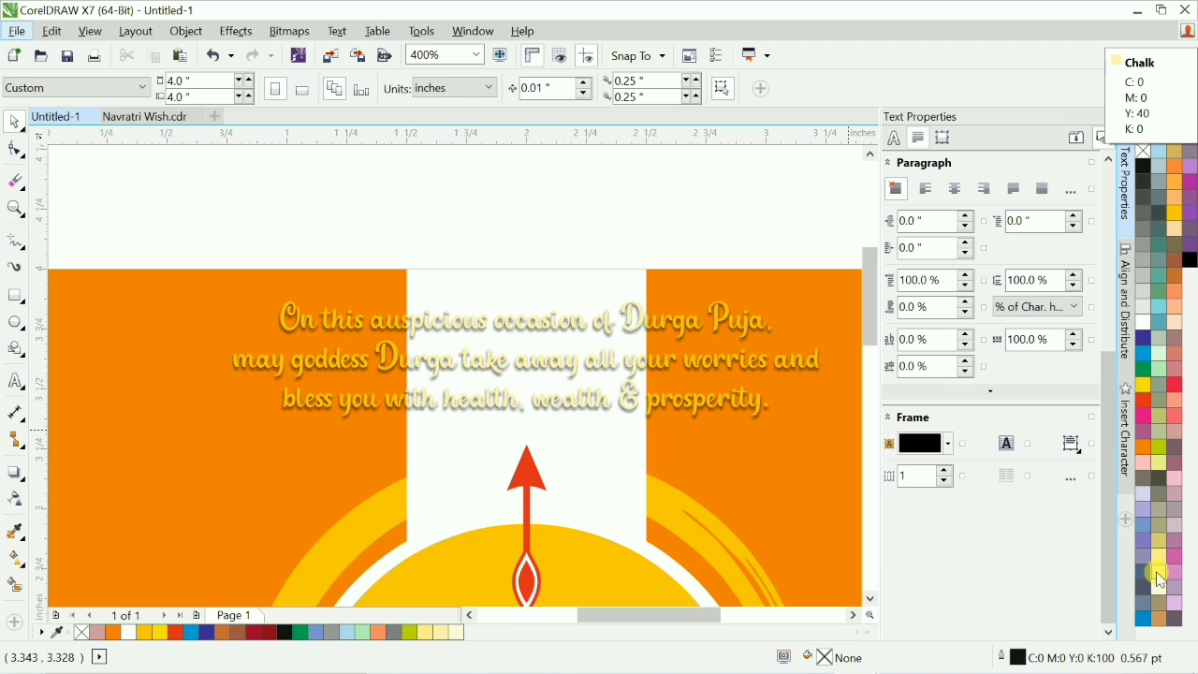
right_click(627, 280)
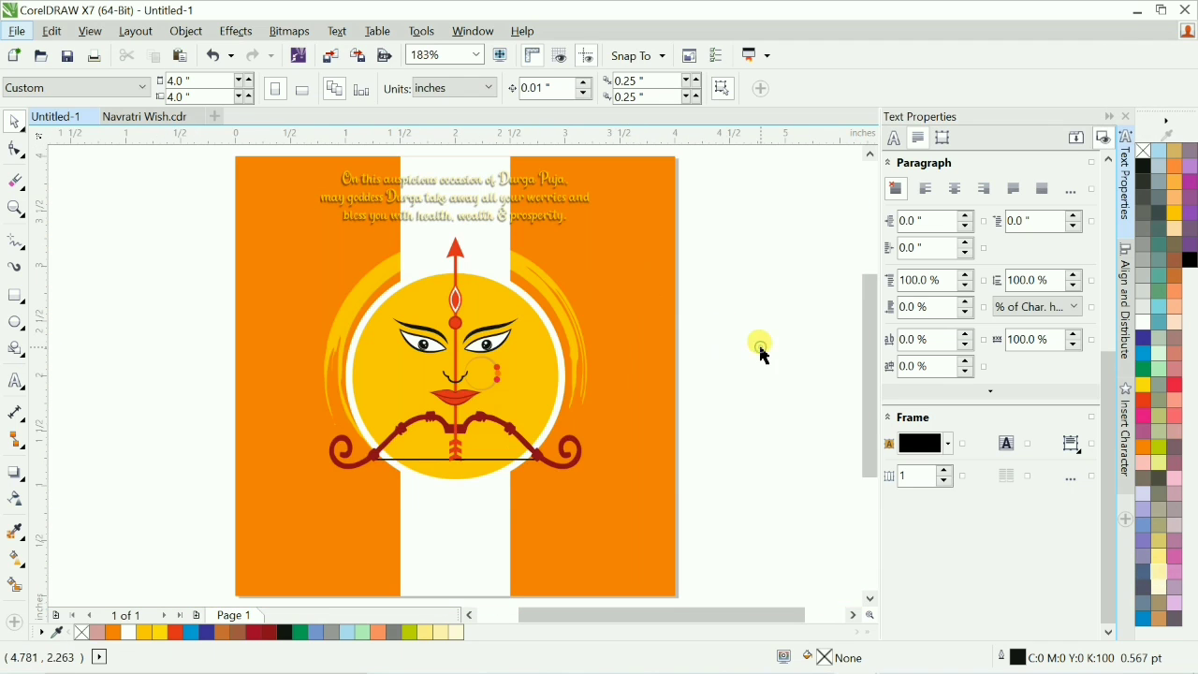
scroll(760, 347, "up", 1)
key("F2")
left_click_drag(286, 174, 689, 343)
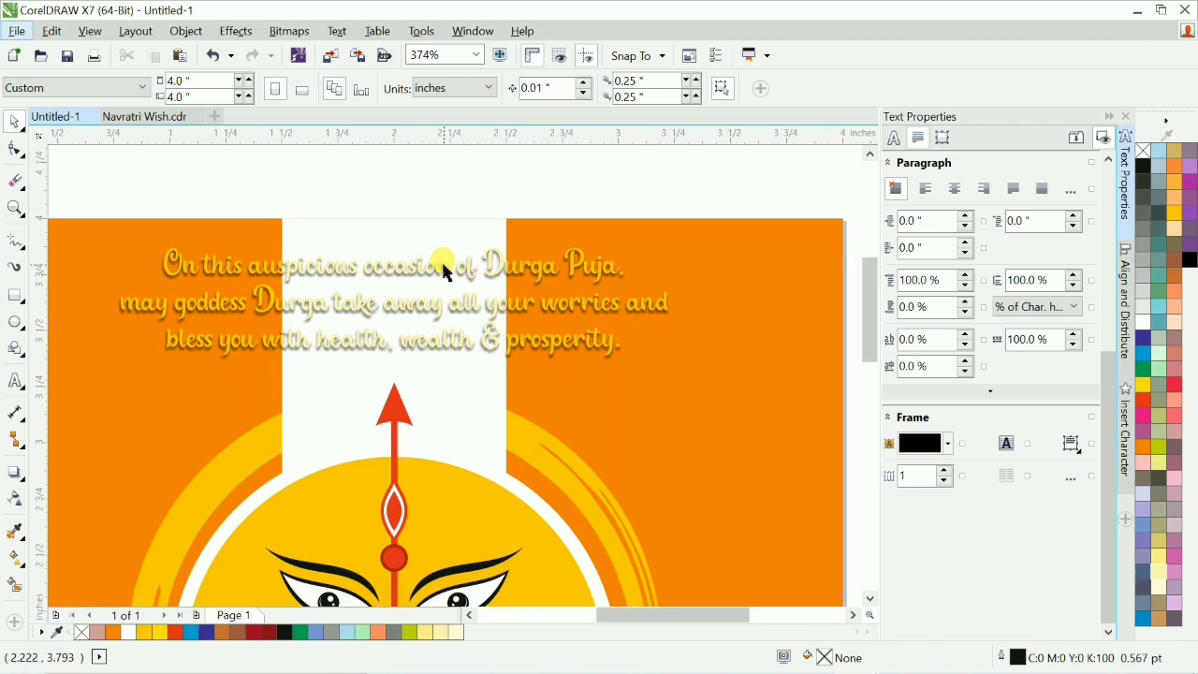
left_click(447, 269)
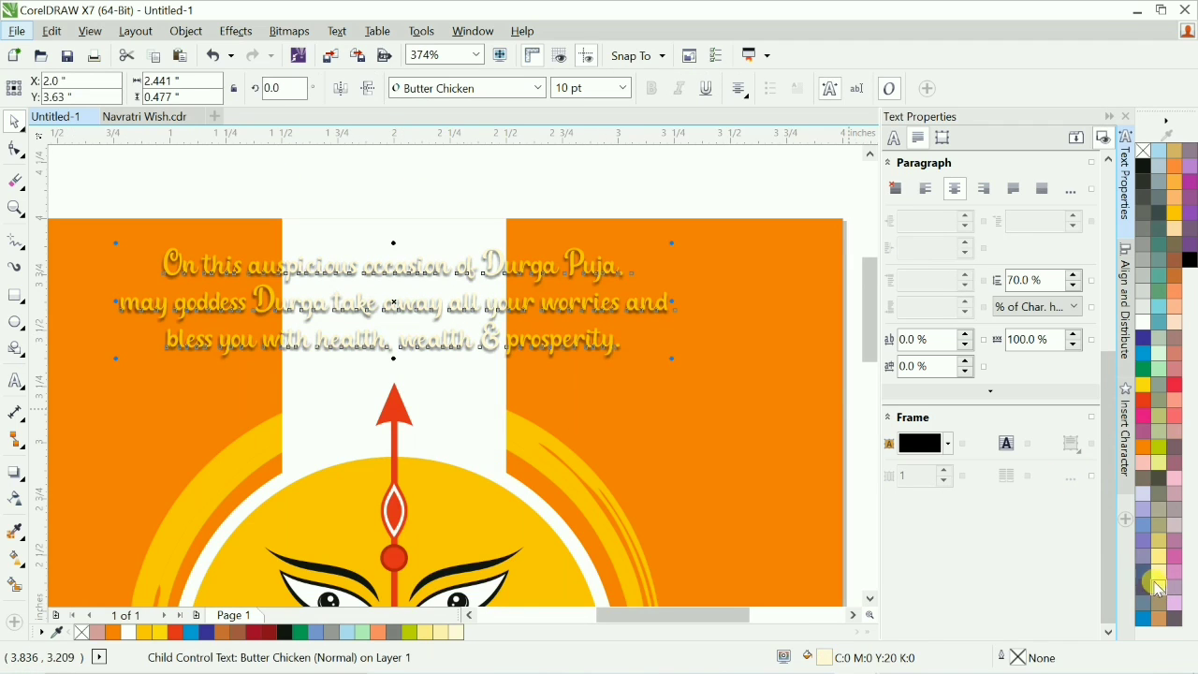
Check the whole greeting with the cream-filled text copy from the top text down to the bow.
left_click(572, 184)
key("F3")
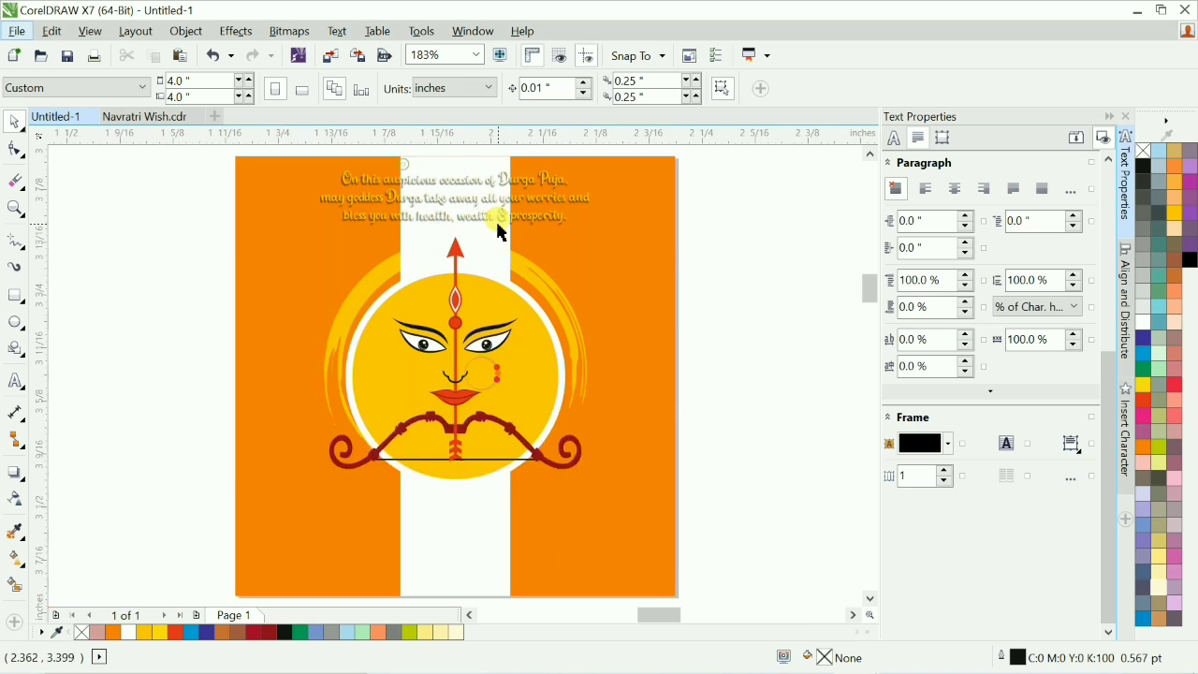
scroll(498, 224, "down", 1)
key("F4")
scroll(746, 348, "up", 1)
scroll(746, 348, "down", 1)
left_click(782, 402)
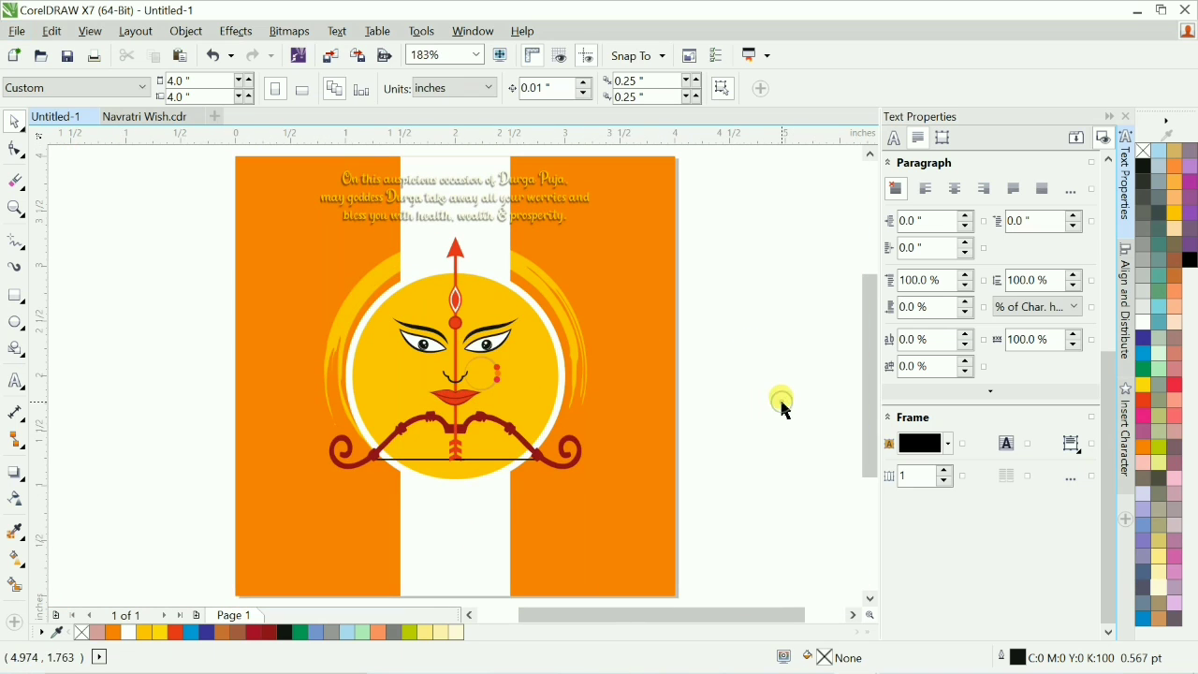
scroll(765, 401, "down", 1)
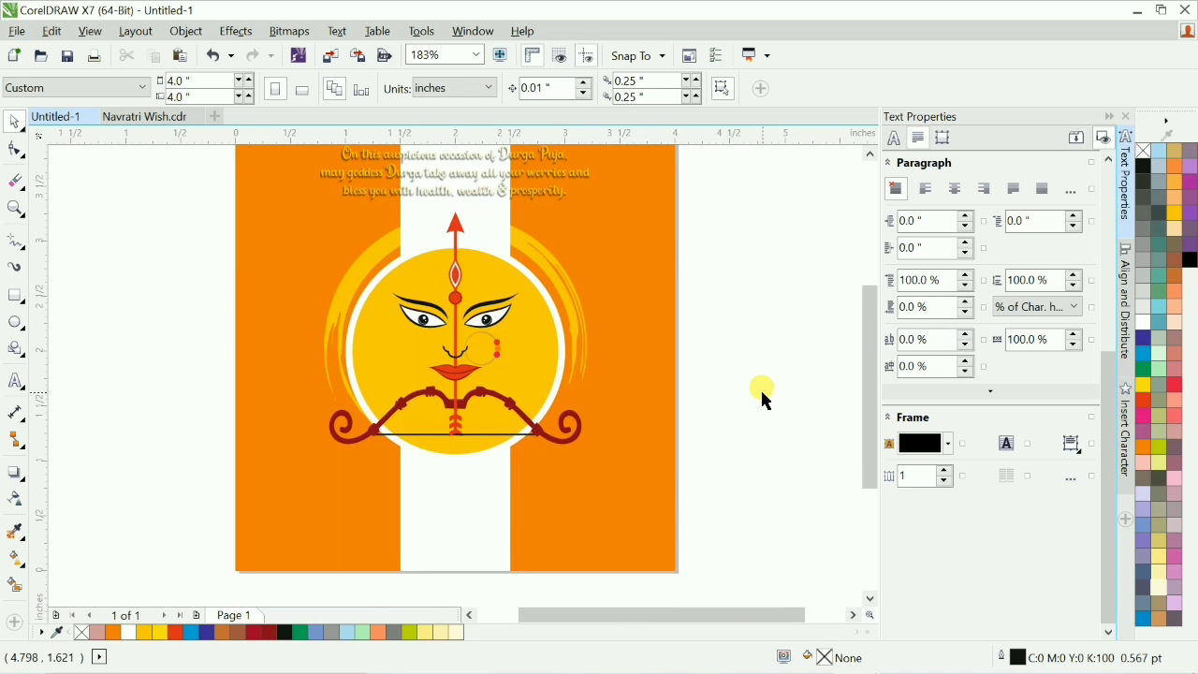
scroll(760, 390, "down", 1)
Add the text fot;n'keh below the bow and set its font to Kruti Dev 501, giving the Hindi heading विजयदशमी.
key("F2")
left_click_drag(144, 366, 717, 585)
key("F8")
left_click(398, 369)
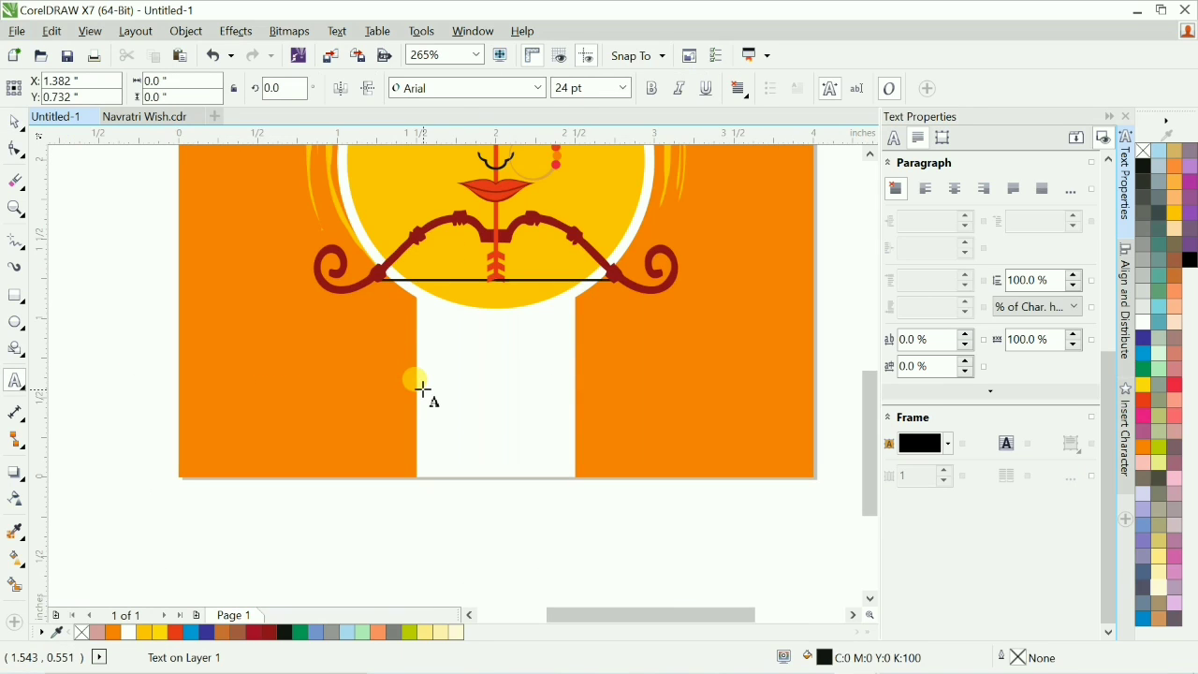
type("fot;n'keh")
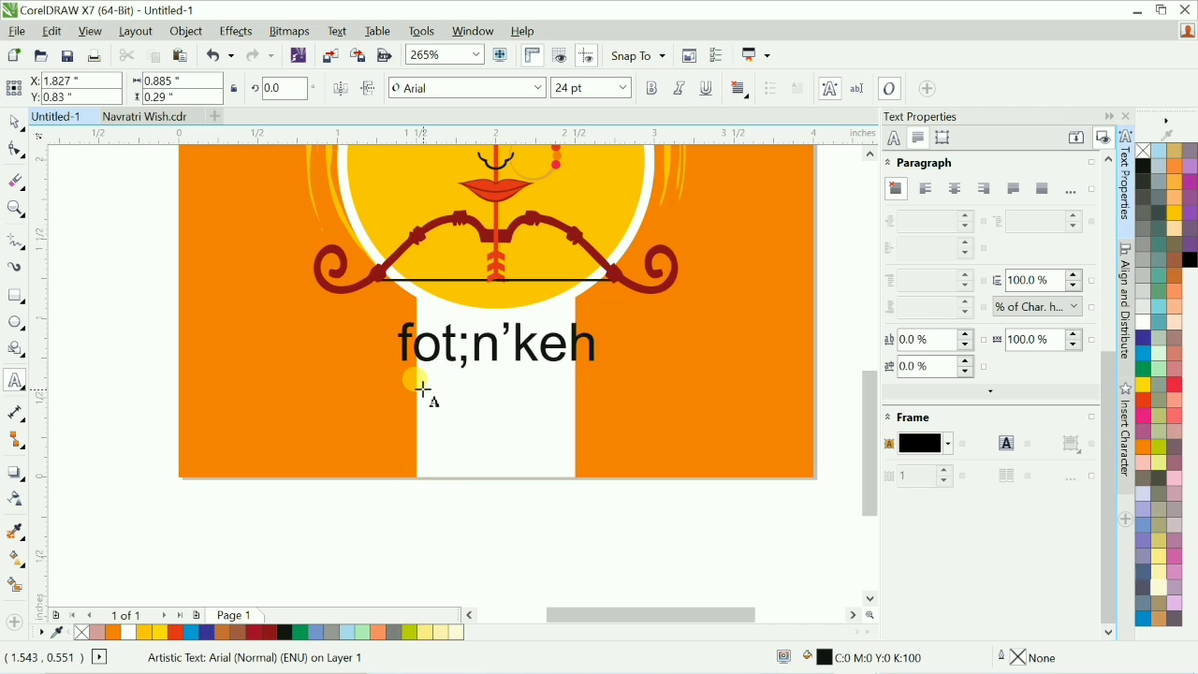
key("ctrl+a")
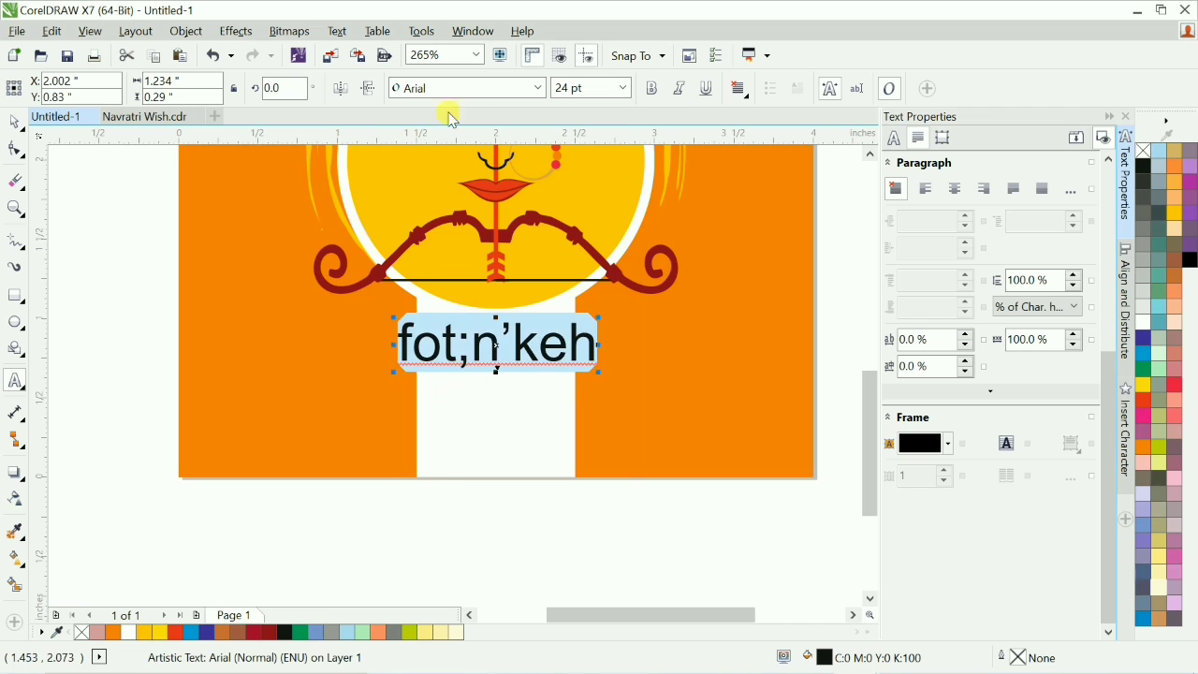
left_click(476, 88)
left_click(459, 138)
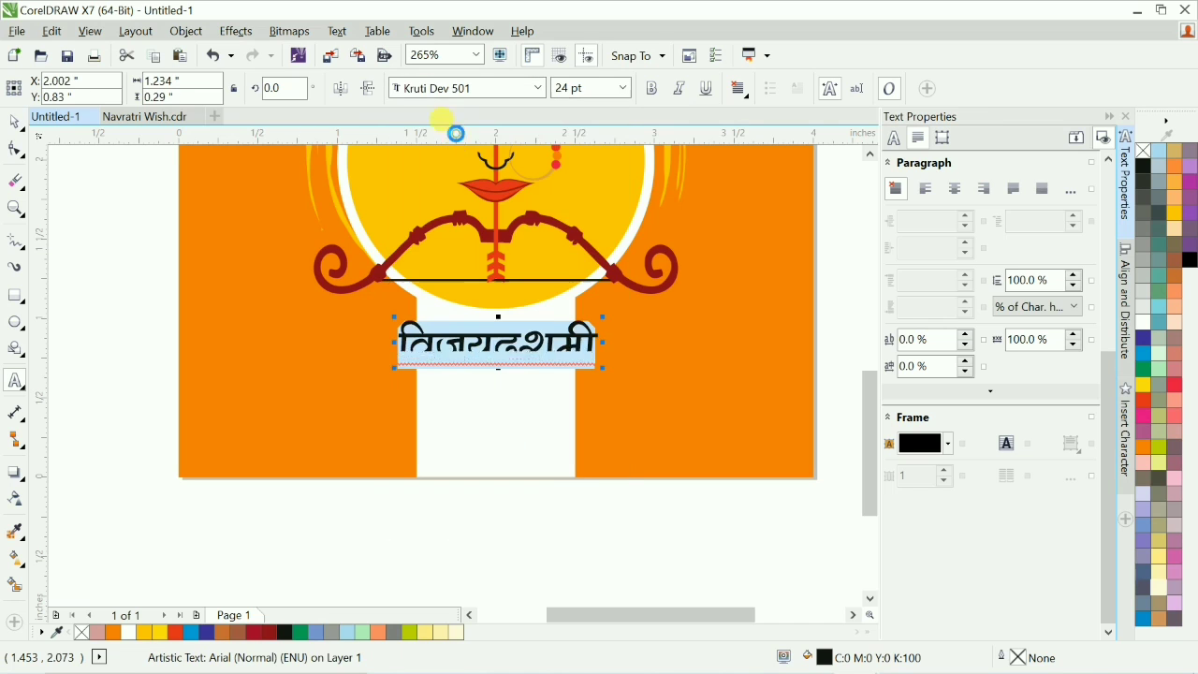
left_click(488, 351)
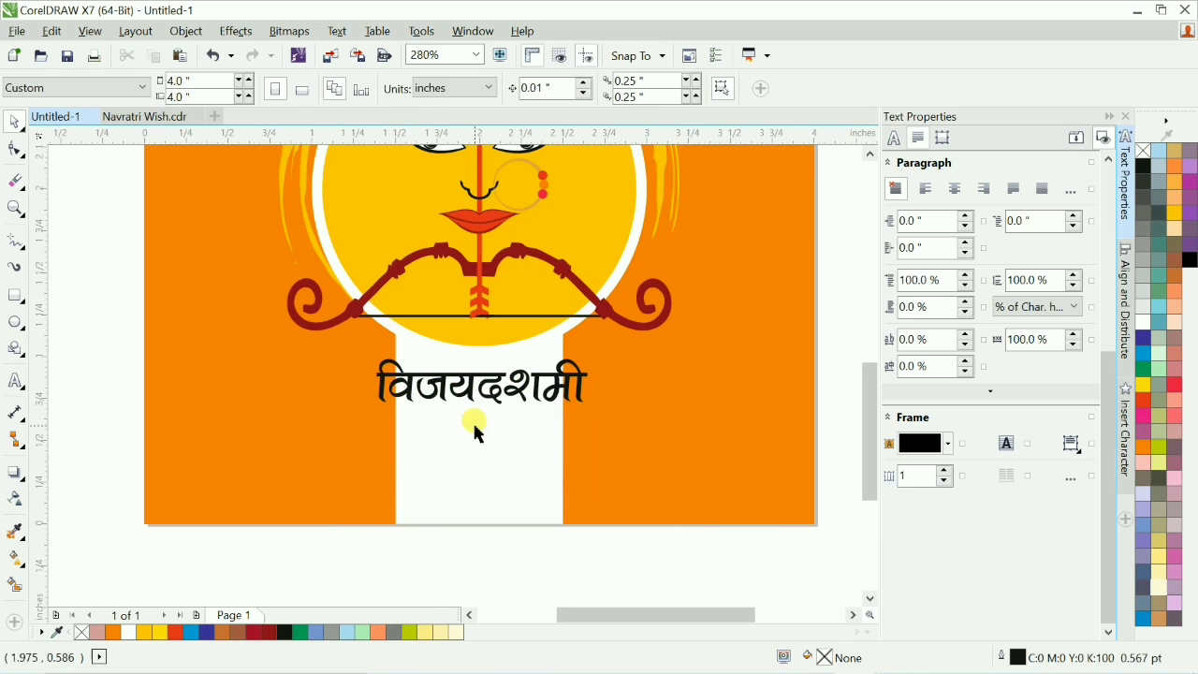
Add the line की हार्दिक शुभकामनाएँ in 24 pt Kruti Dev 010 and park it just below the page.
key("F8")
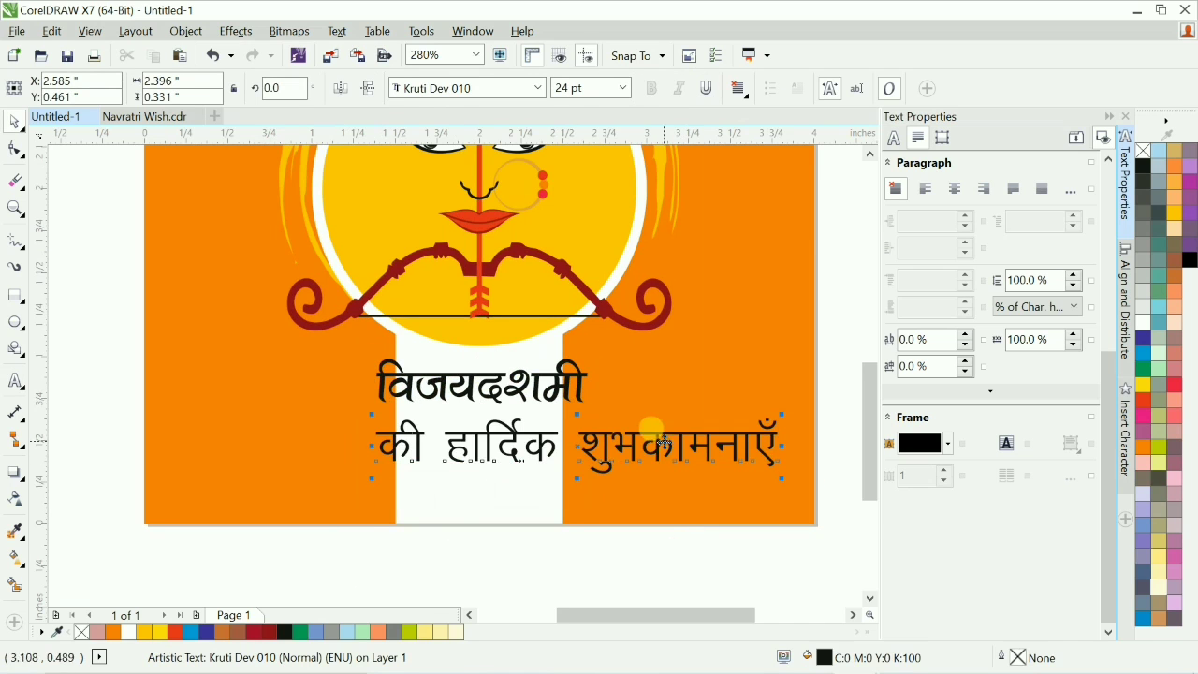
left_click_drag(664, 442, 583, 444)
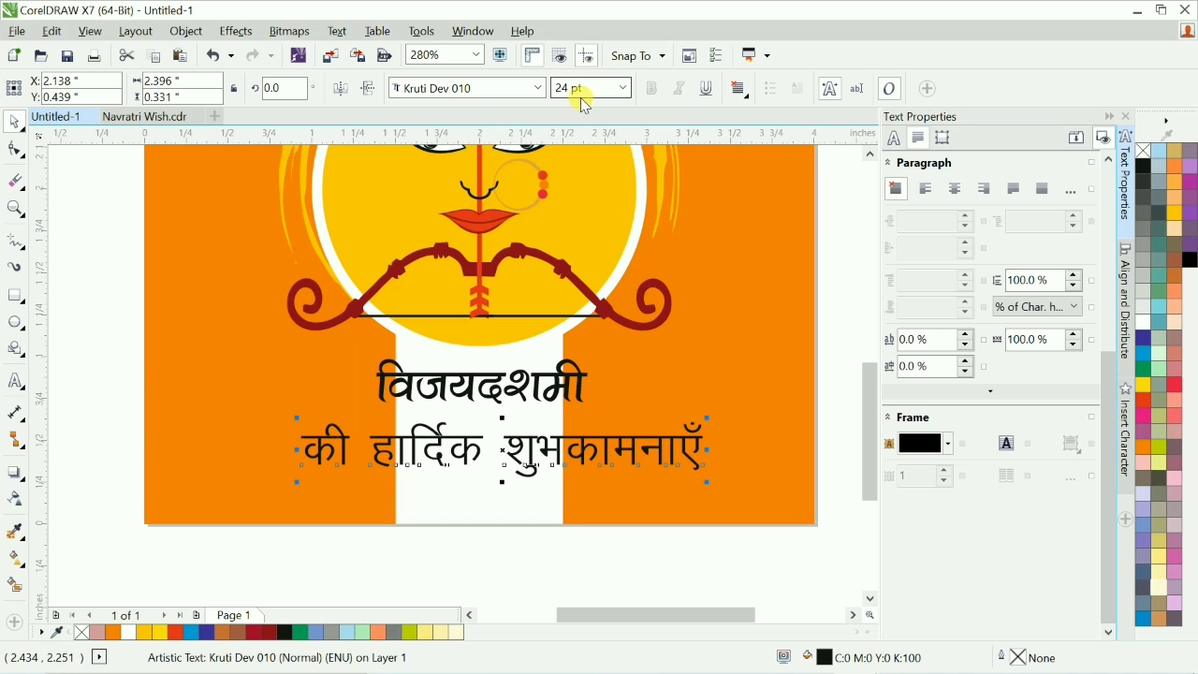
left_click_drag(552, 444, 551, 571)
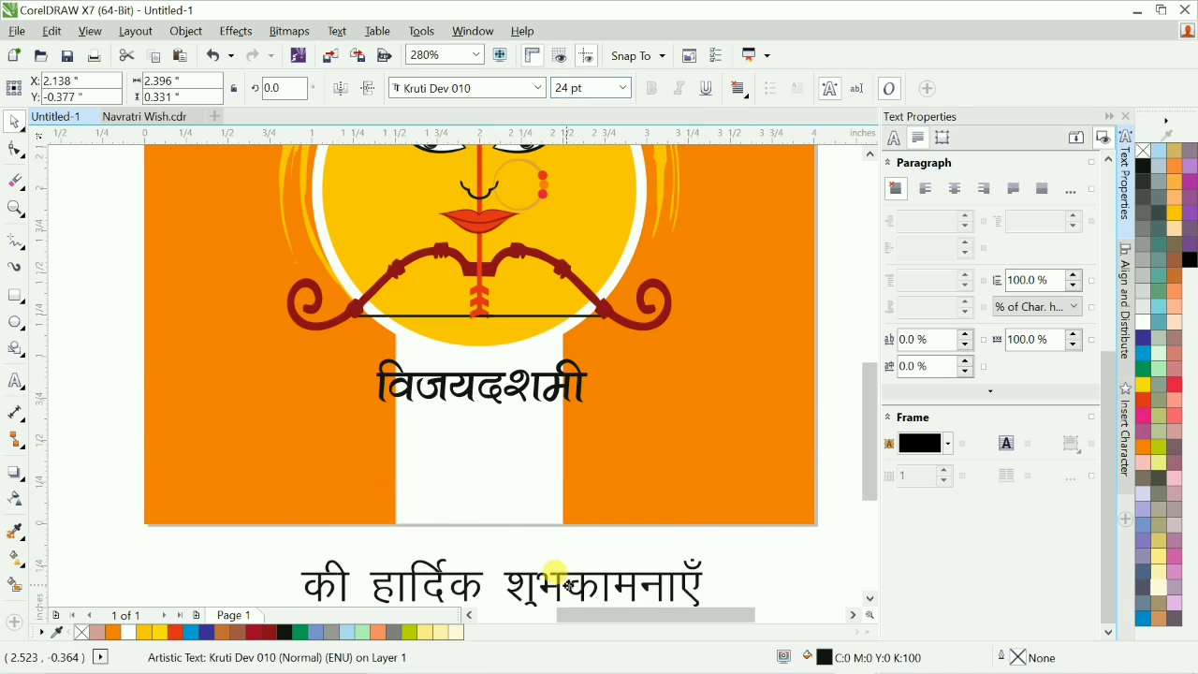
left_click(813, 429)
Set the font size of the विजयदशमी heading to 45 pt.
key("shift+F4")
scroll(437, 532, "up", 2)
scroll(413, 318, "down", 1)
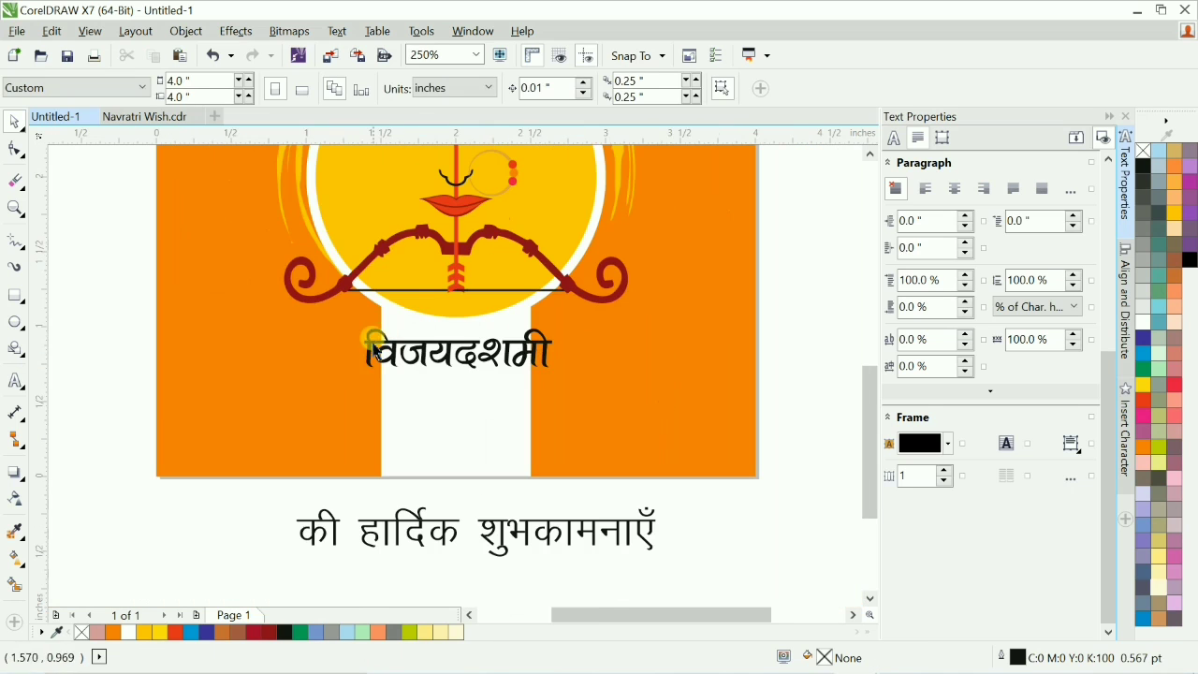
left_click(375, 341)
left_click(581, 87)
type("45")
key("Return")
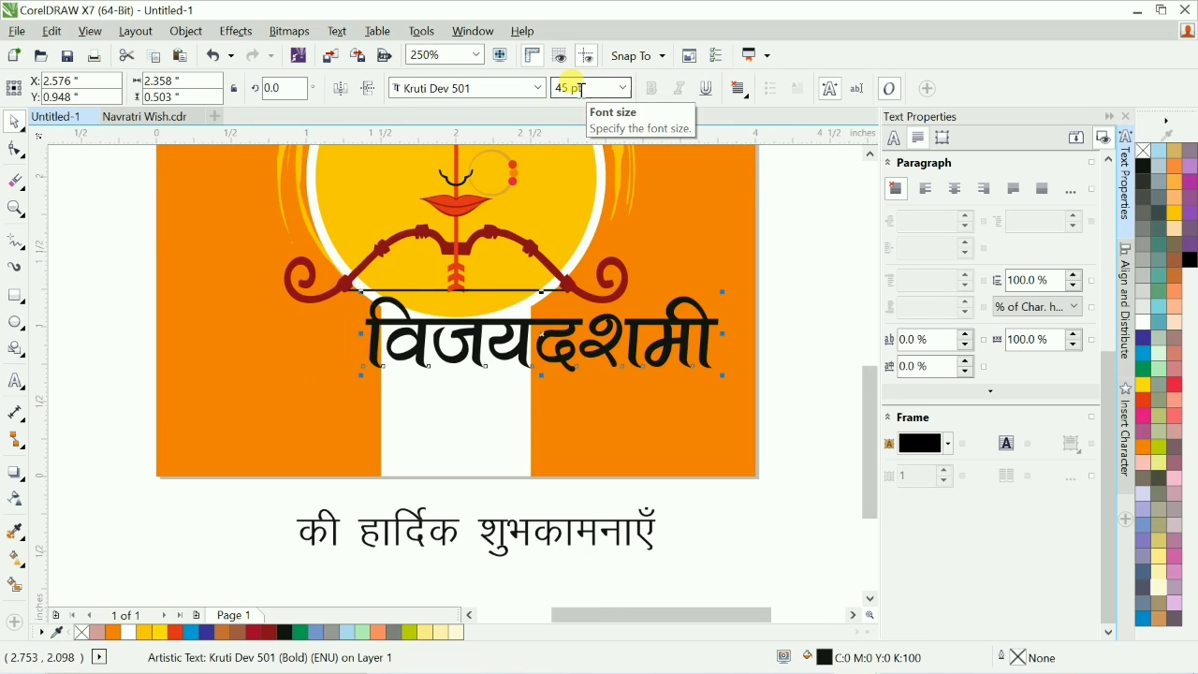
Centre the विजयदशमी heading horizontally on the page and nudge it down beneath the bow.
key("c")
key("Down")
key("Down")
key("Down")
key("Down")
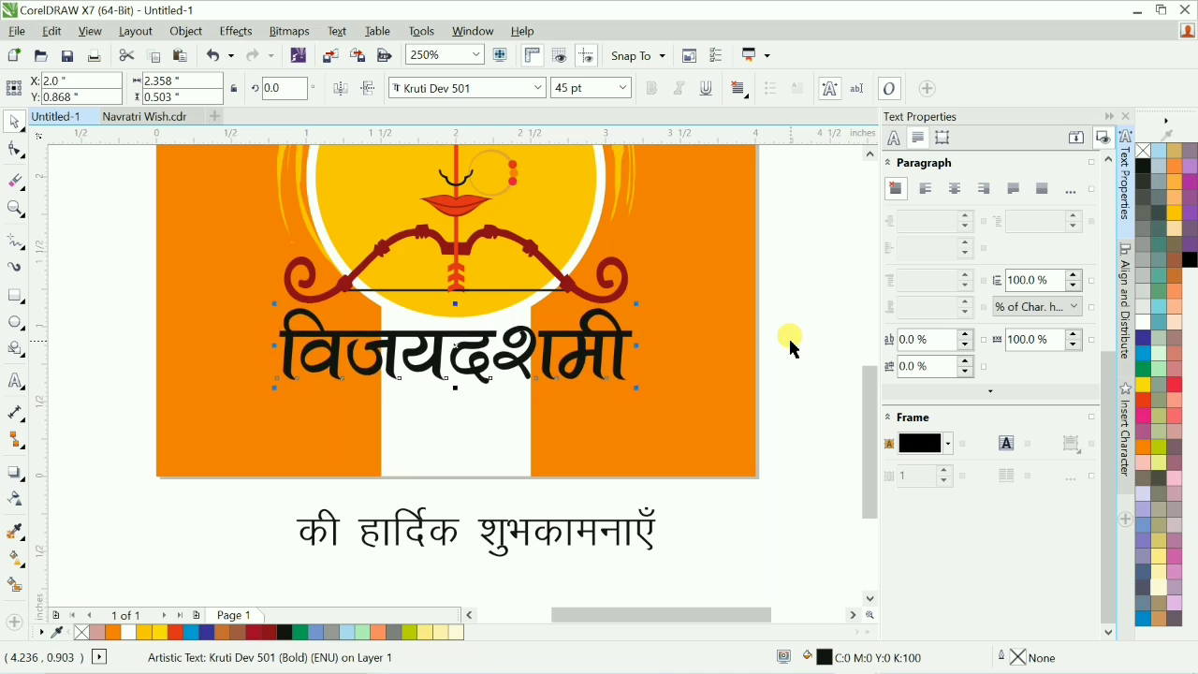
key("Up")
key("Up")
key("F3")
left_click(757, 374)
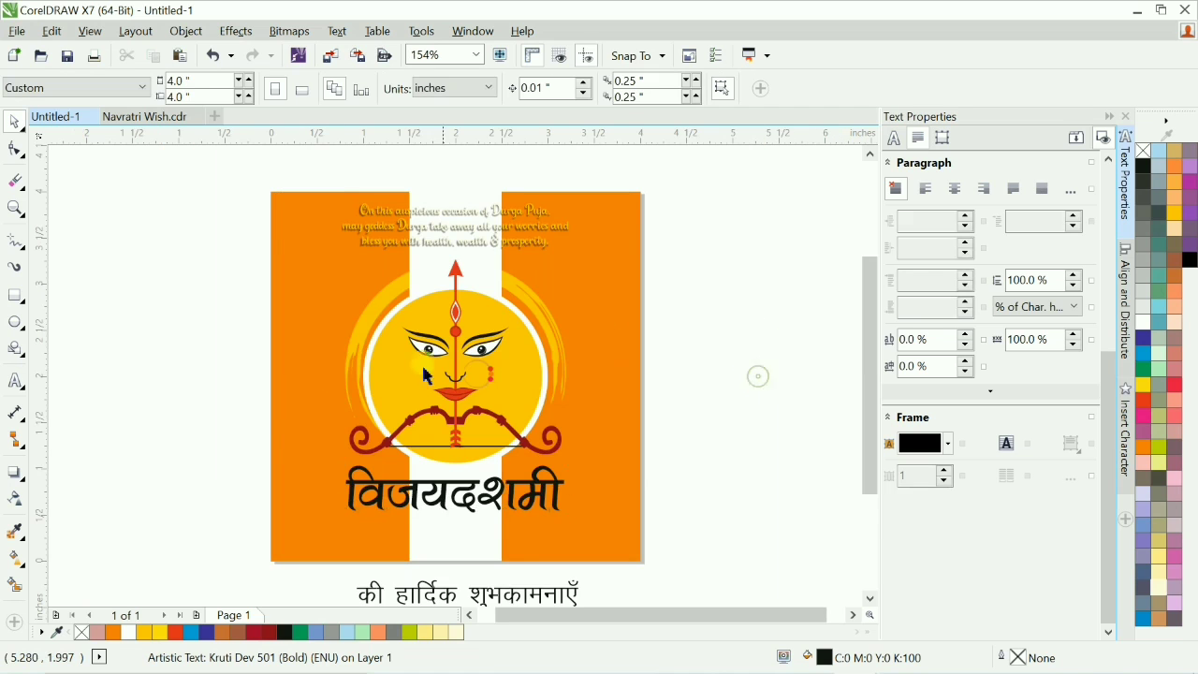
Set the विजयदशमी heading's font size to 35 pt and centre it horizontally on the background.
key("F2")
left_click_drag(182, 401, 755, 562)
left_click(300, 388)
left_click(582, 87)
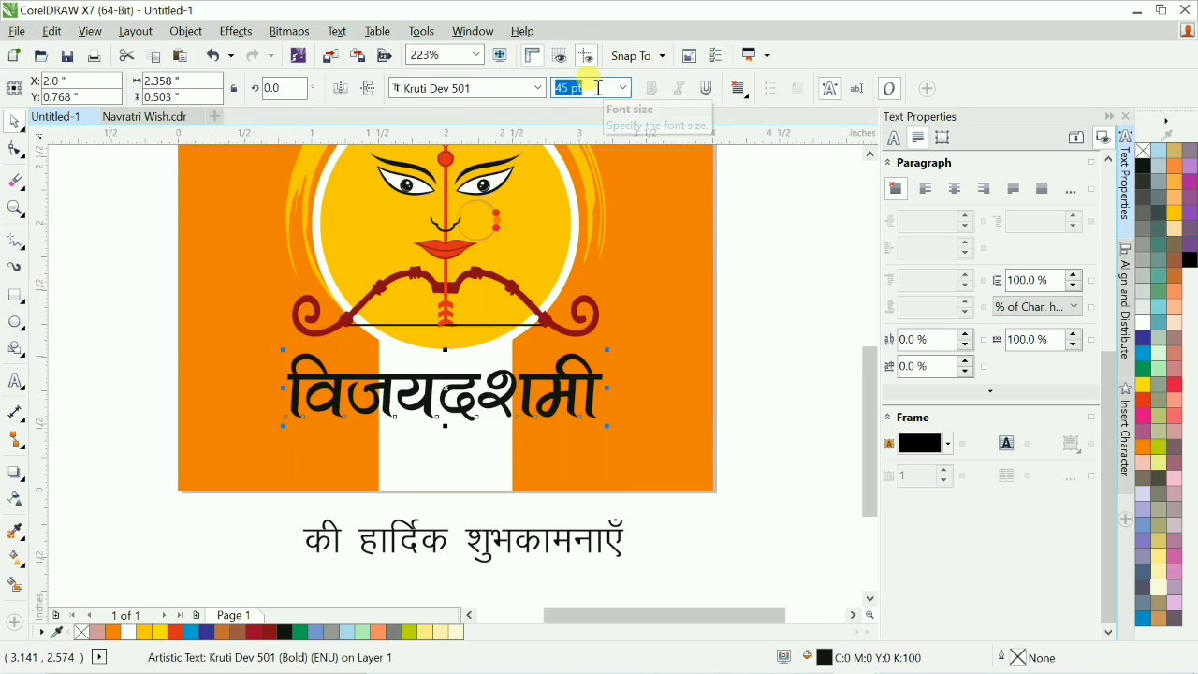
type("35")
key("Return")
left_click(628, 374, "shift")
key("c")
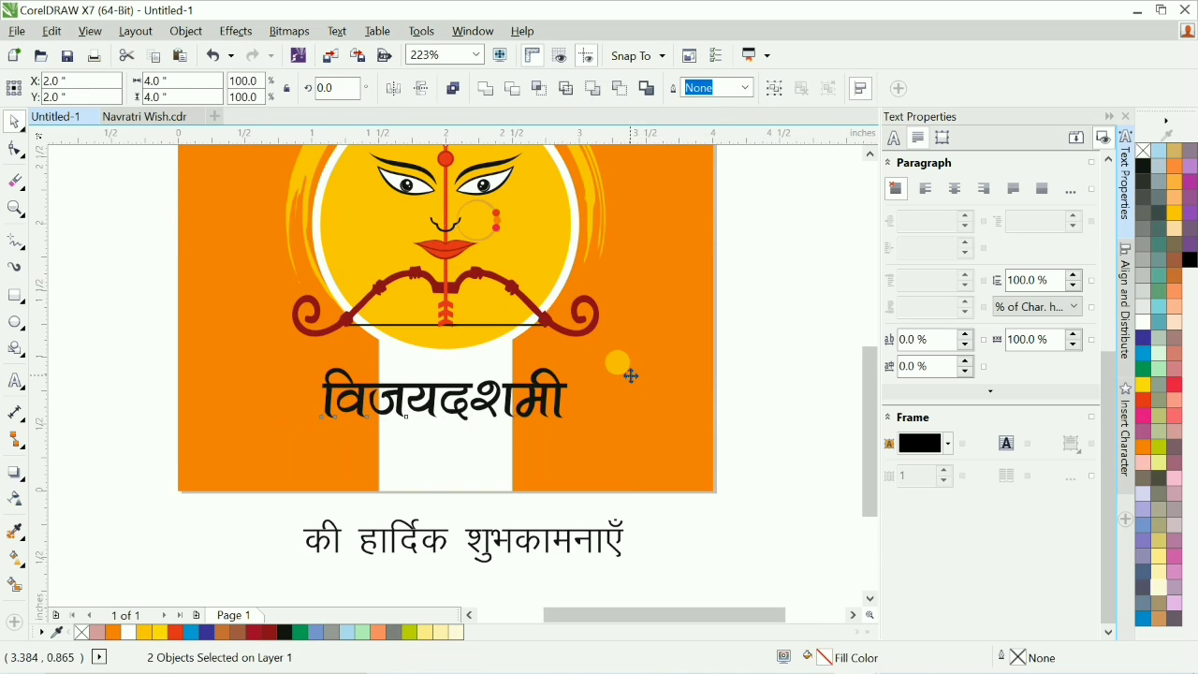
left_click(628, 374, "shift")
left_click(798, 390)
Draw a circle about 0.55 inches in diameter around the first letter of the विजयदशमी heading.
key("F2")
left_click_drag(235, 283, 663, 495)
key("F7")
left_click_drag(226, 365, 301, 444)
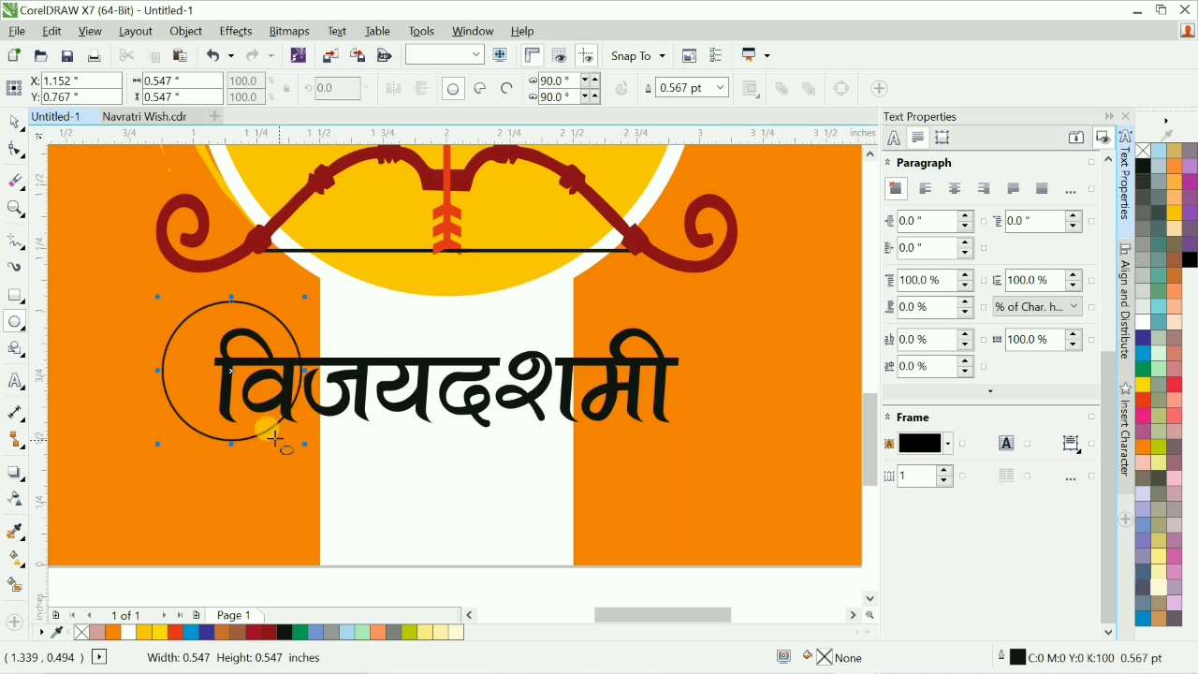
left_click(351, 354, "shift")
key("F2")
left_click_drag(123, 278, 441, 485)
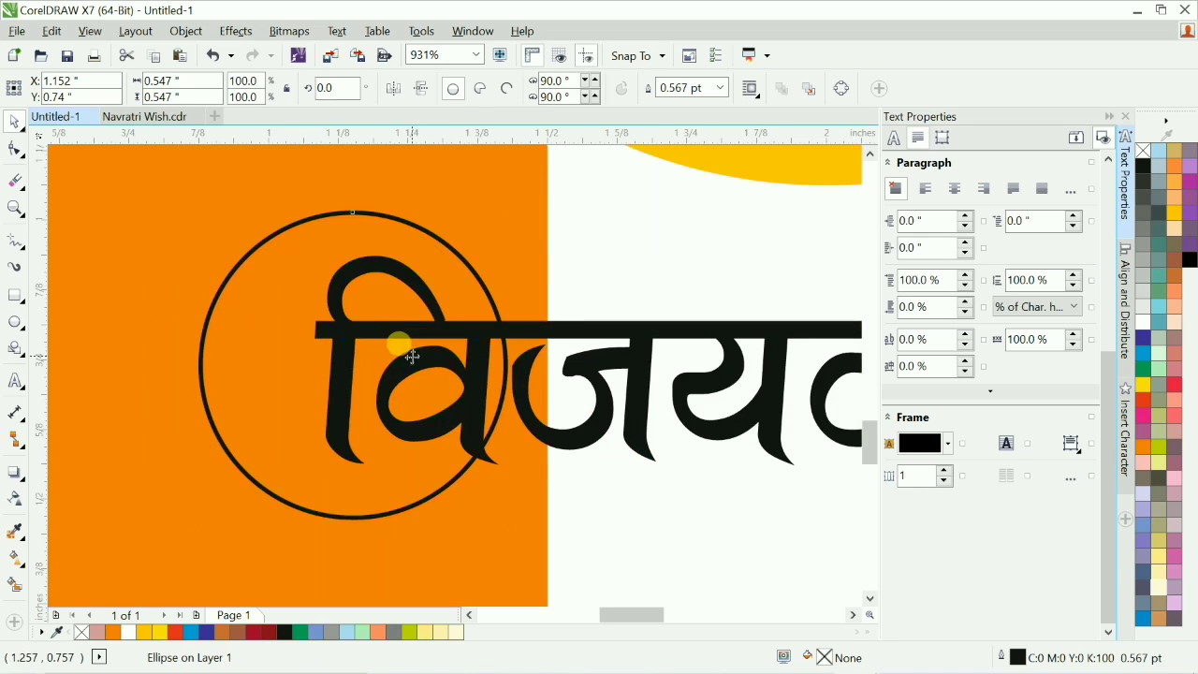
Shrink the circle to about 0.41 inches and nudge it so its edge meets the first letter's upper curve.
left_click_drag(412, 355, 359, 356)
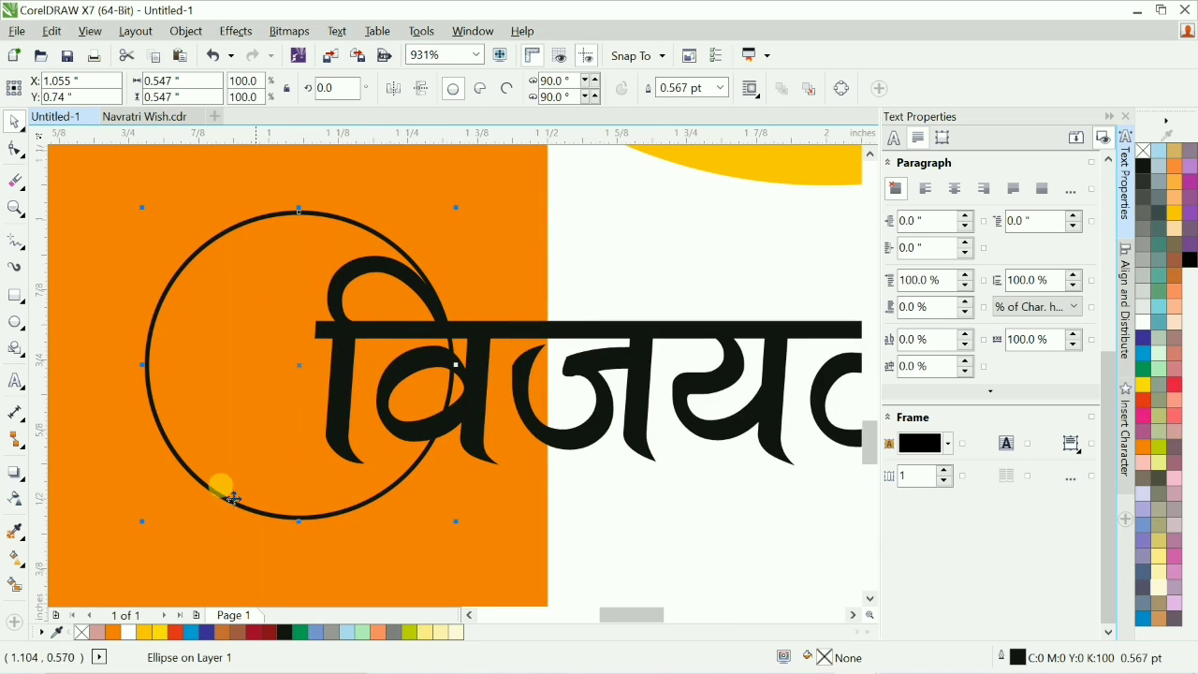
left_click_drag(139, 516, 356, 481)
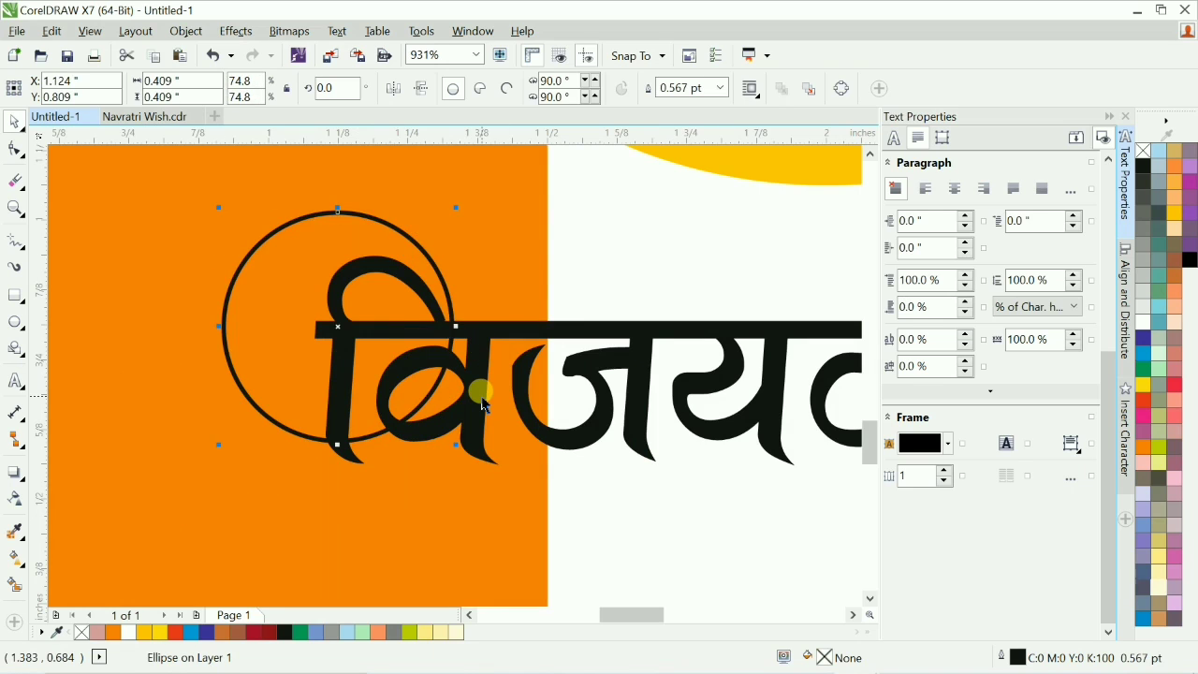
key("Down")
key("Down")
key("Down")
key("Left")
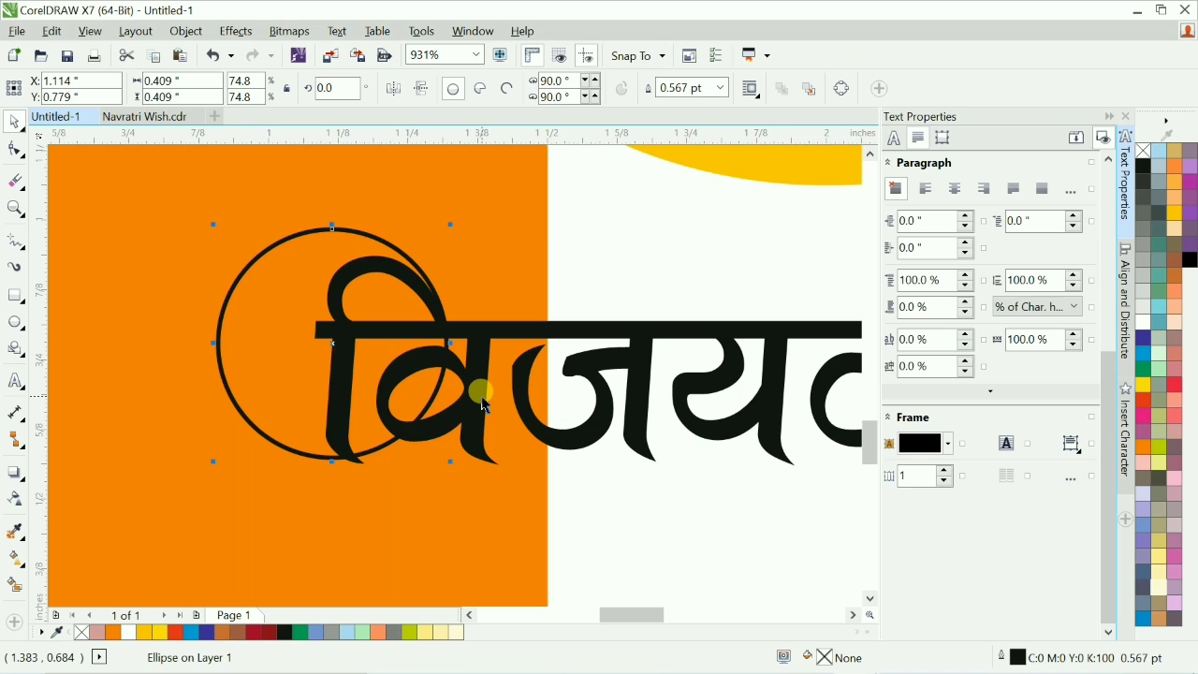
key("Right")
key("Left")
key("Down")
key("Right")
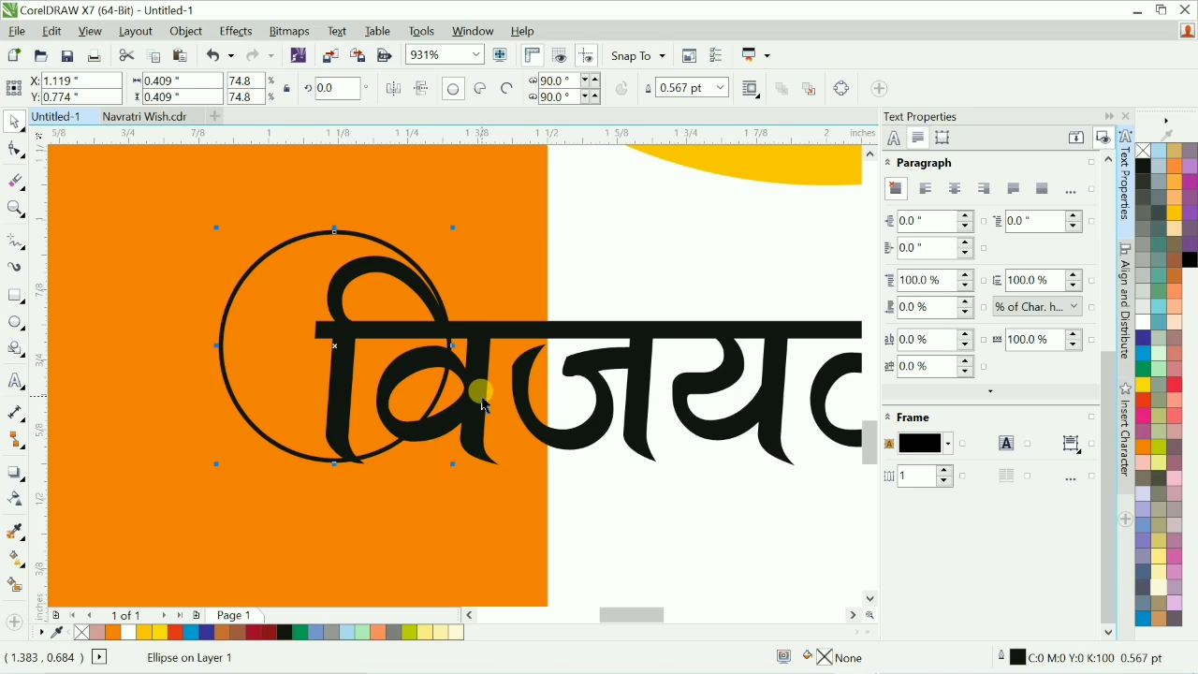
Copy the circle straight across to the last letters of the विजयदशमी heading.
scroll(483, 405, "down", 5)
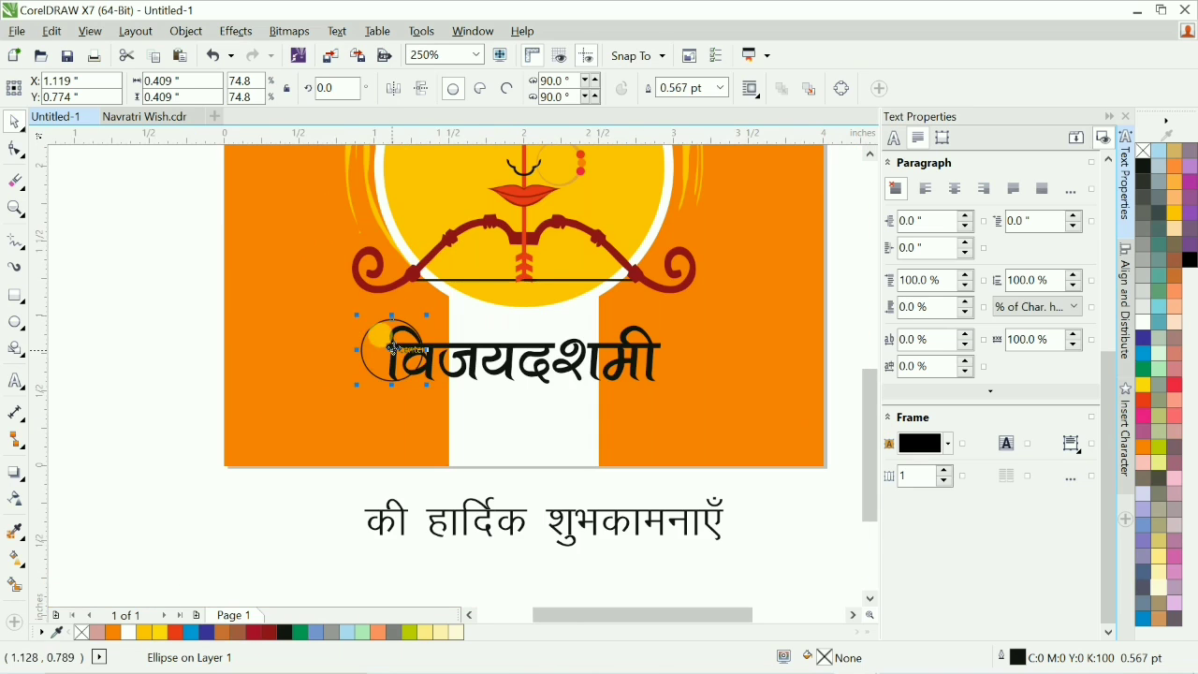
left_click_drag(393, 383, 594, 384)
scroll(583, 347, "down", 2)
scroll(583, 347, "up", 5)
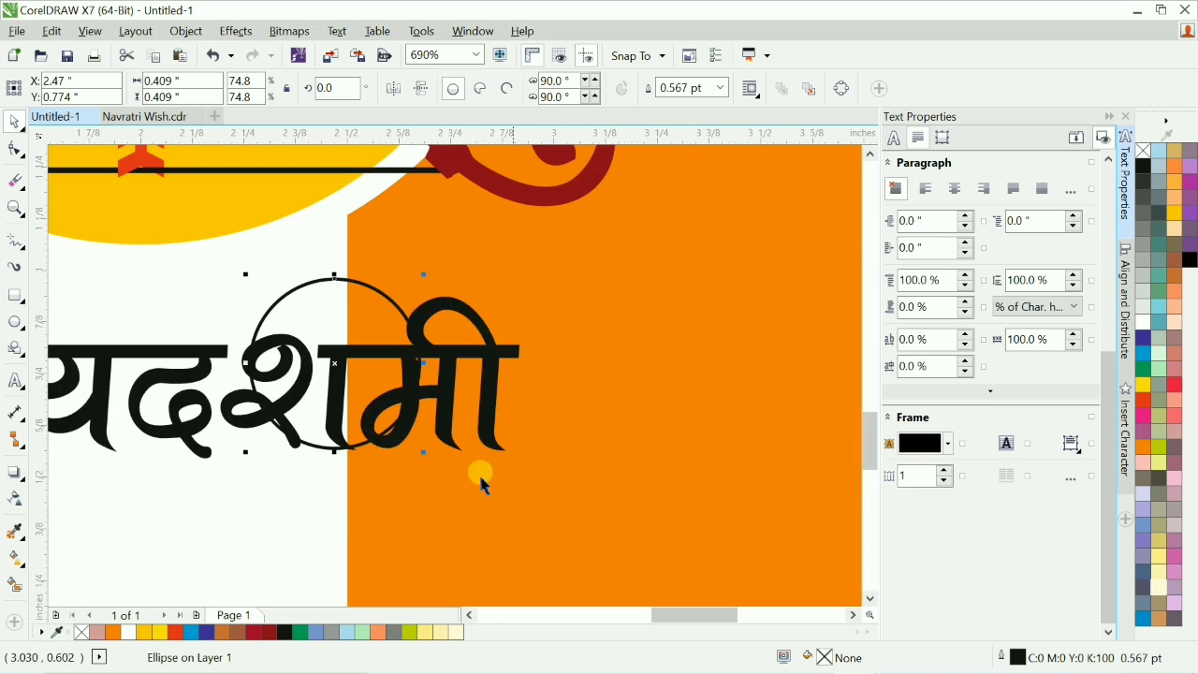
Enlarge the copied circle to about 0.77 inches and position it around the heading's last letters.
left_click_drag(481, 481, 541, 533)
left_click(346, 392)
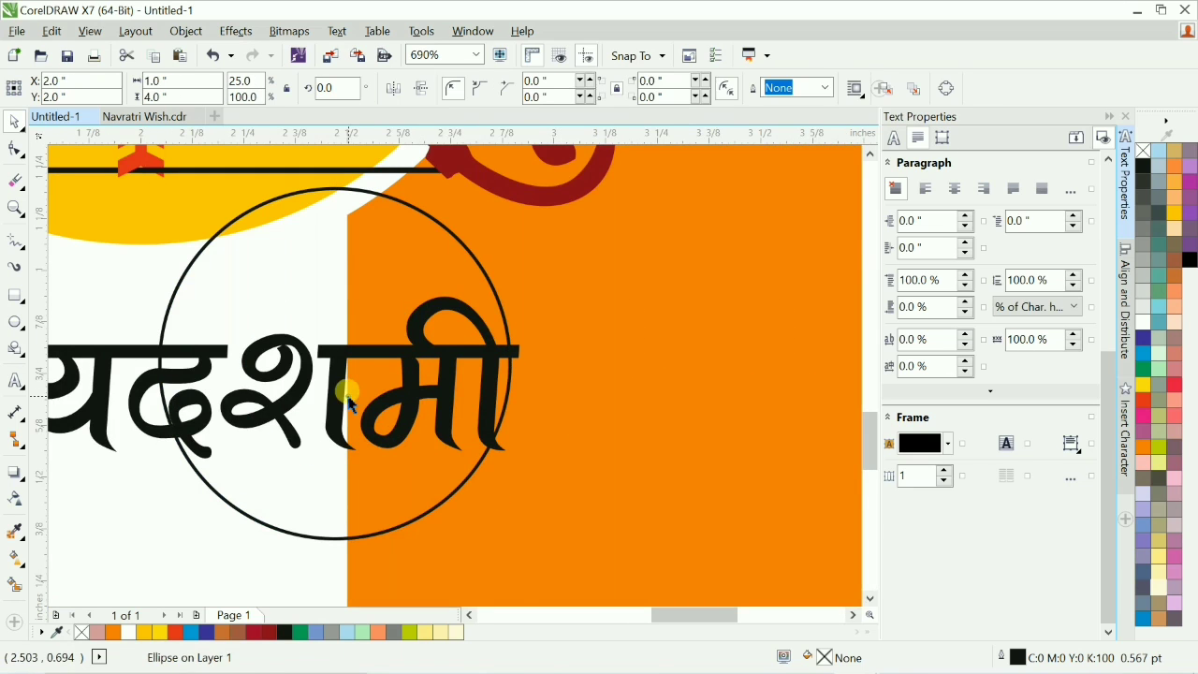
left_click(364, 295)
left_click_drag(335, 364, 449, 373)
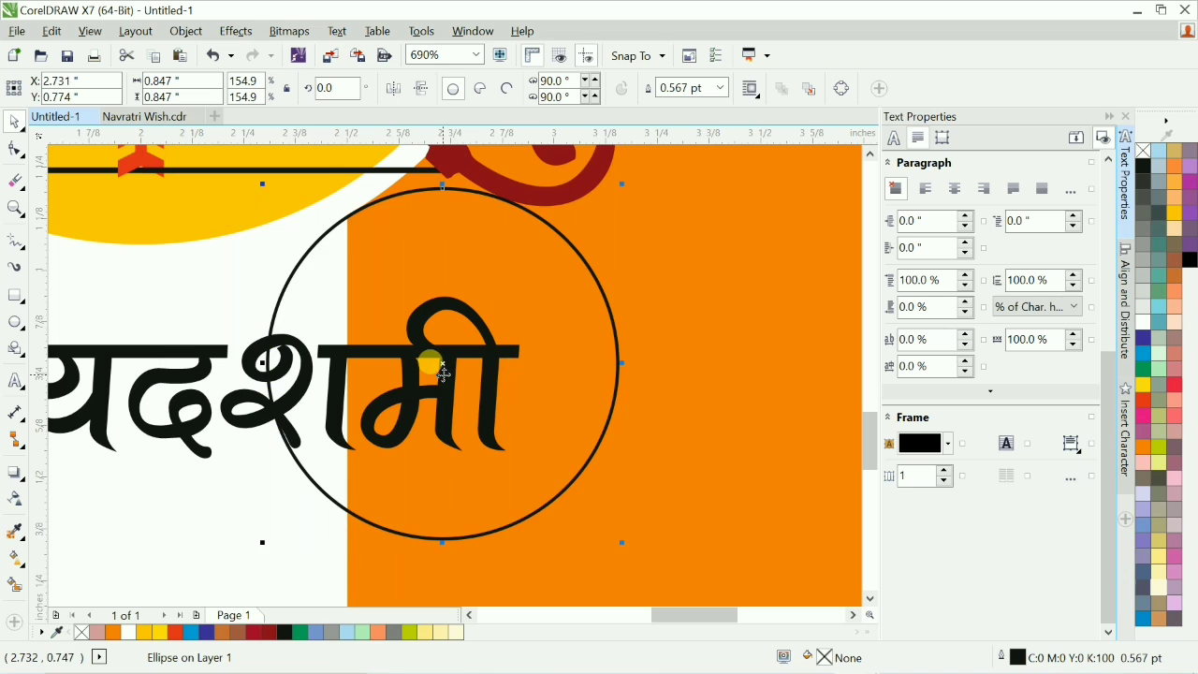
left_click_drag(621, 191, 617, 212)
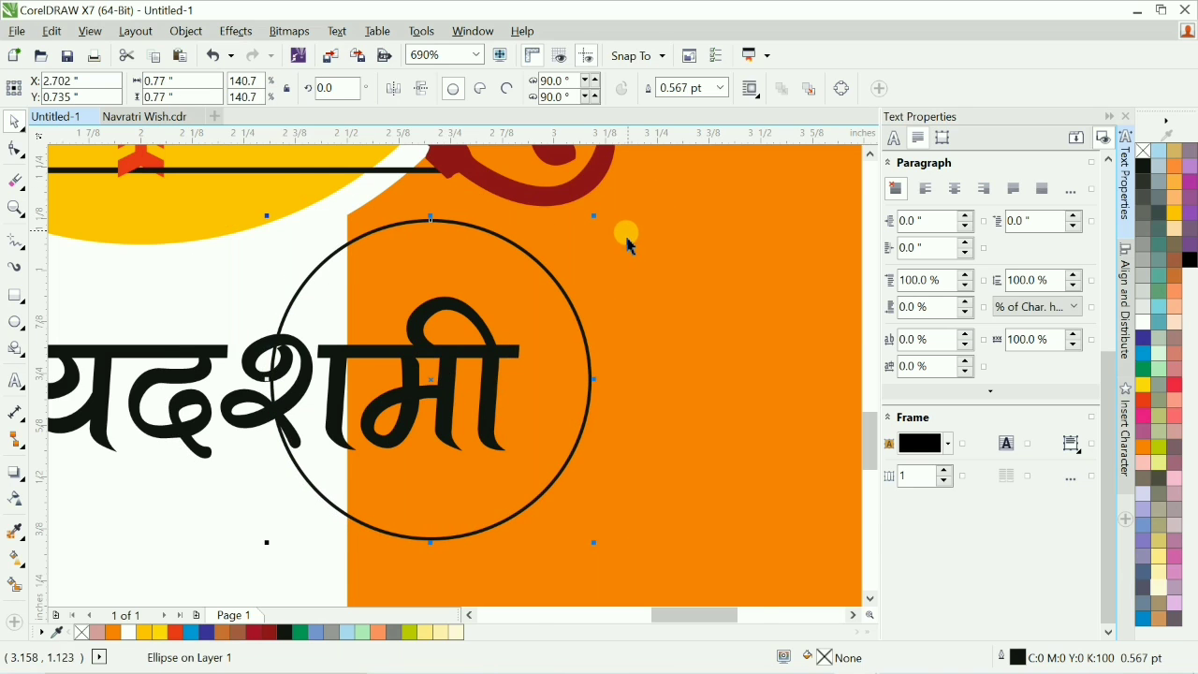
Convert the small circle to curves, add nodes at its lower left and at the first letter's upper curve, and break it there.
scroll(629, 245, "down", 7)
scroll(543, 321, "up", 6)
left_click(335, 348)
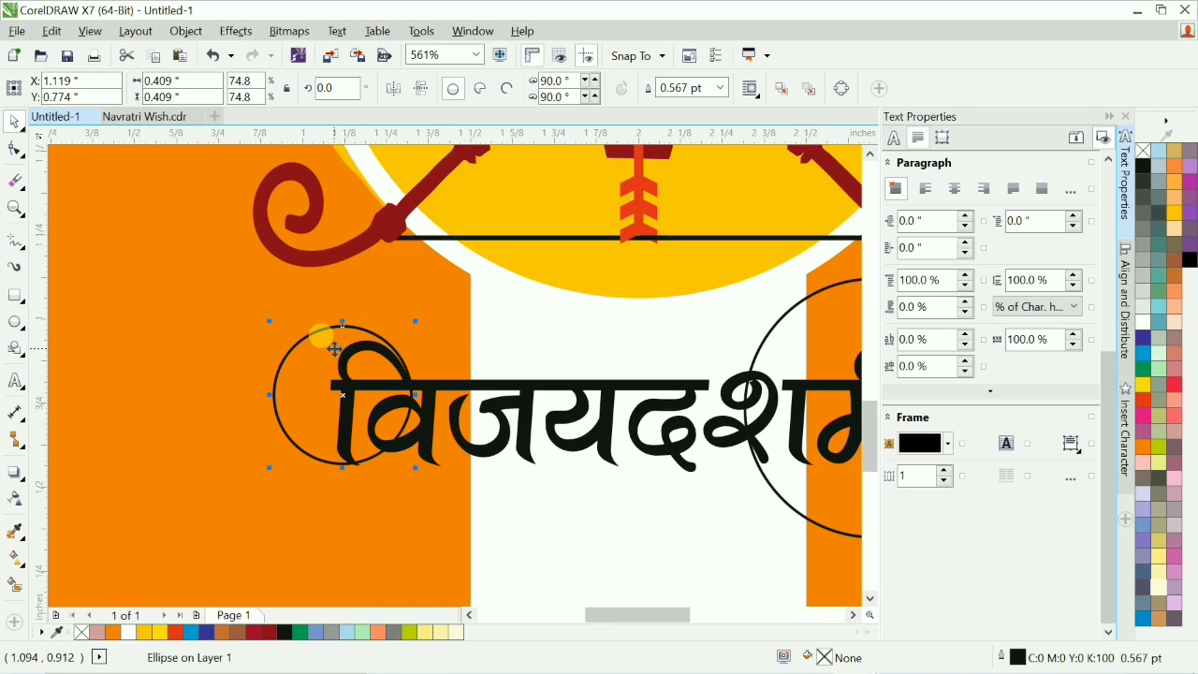
key("ctrl+q")
key("F10")
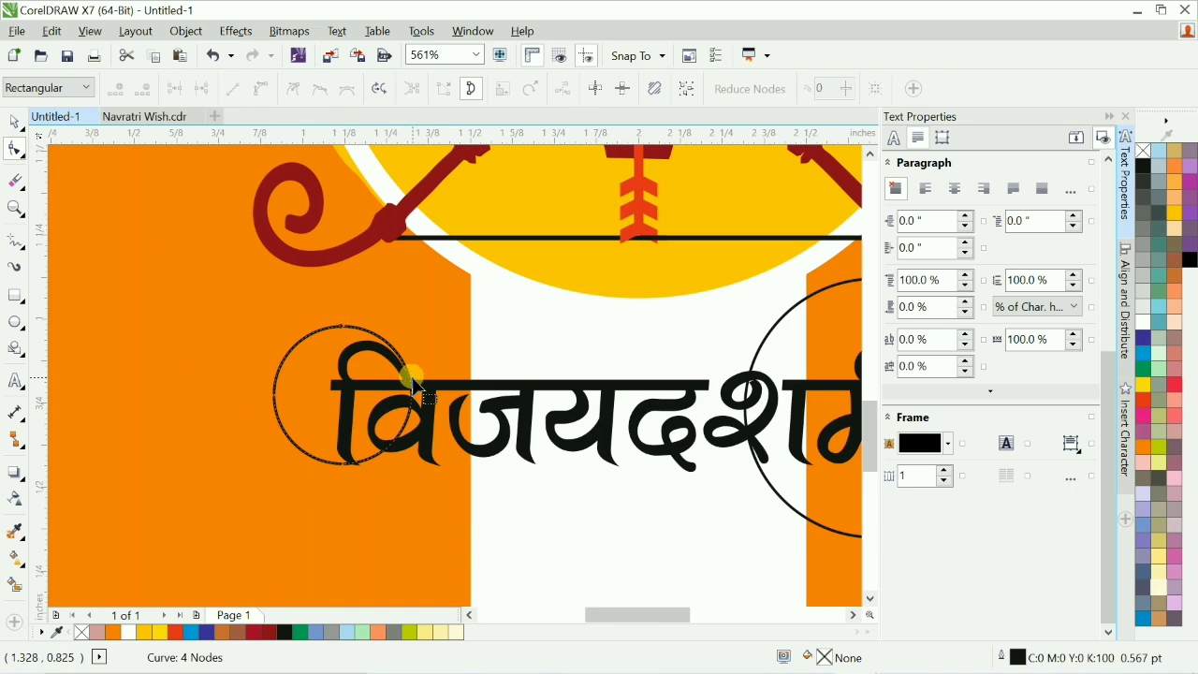
double_click(290, 443)
double_click(409, 379)
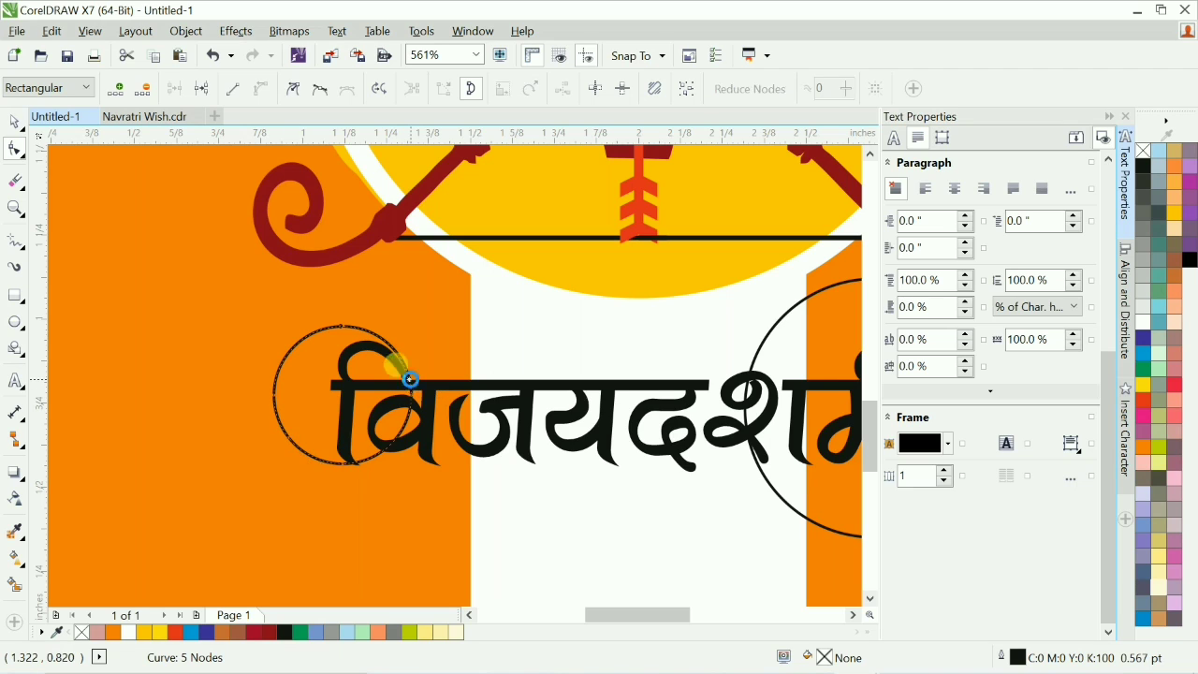
left_click(203, 90)
key("space")
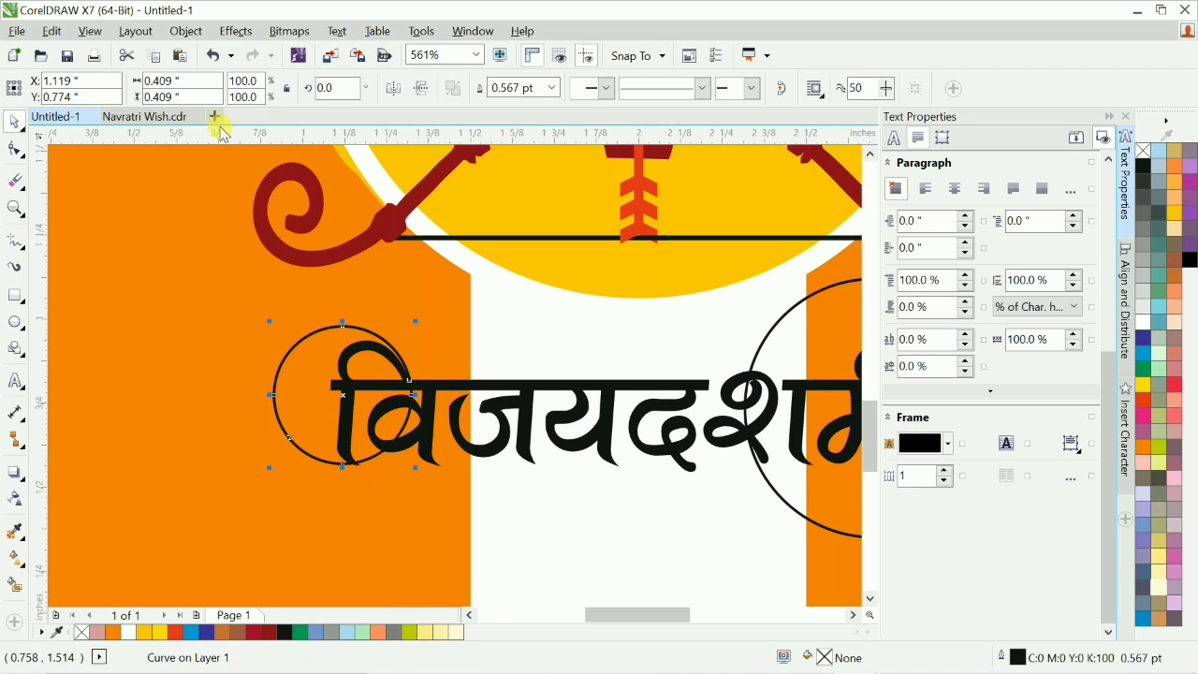
Break the small circle apart and delete its lower arc crossing the first letter.
key("ctrl+k")
left_click(375, 457)
key("Delete")
Convert the large circle to curves, add a node where it crosses the heading's श, and break it there.
scroll(521, 428, "right", 4)
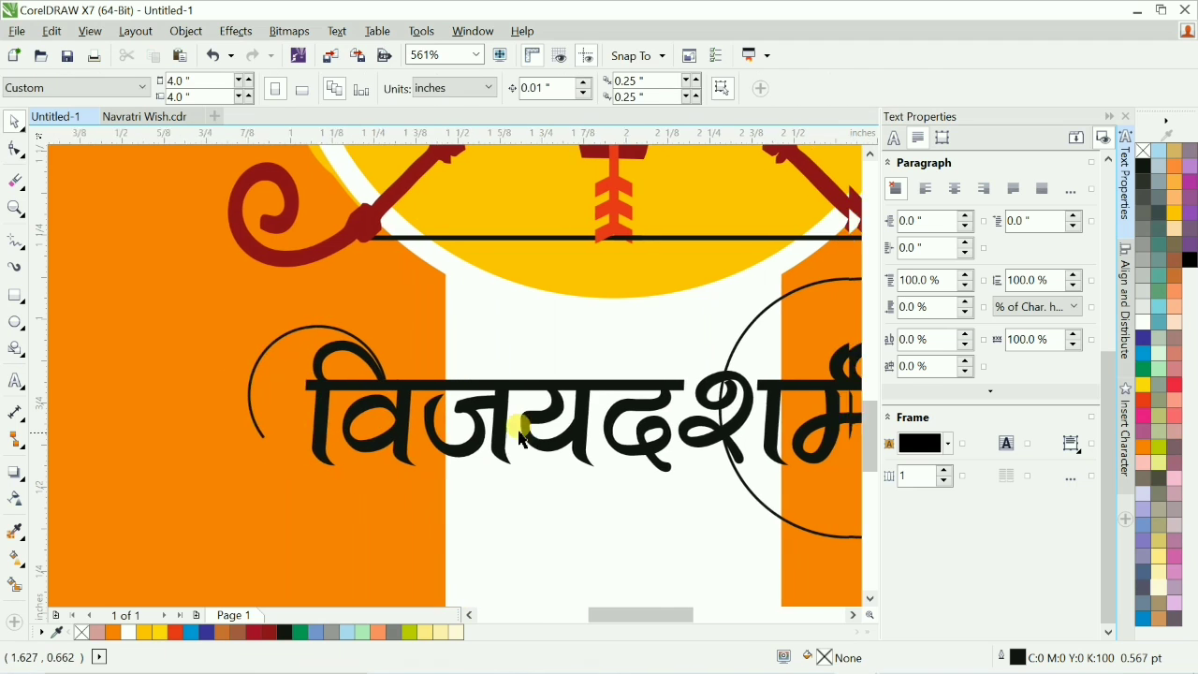
left_click(758, 363)
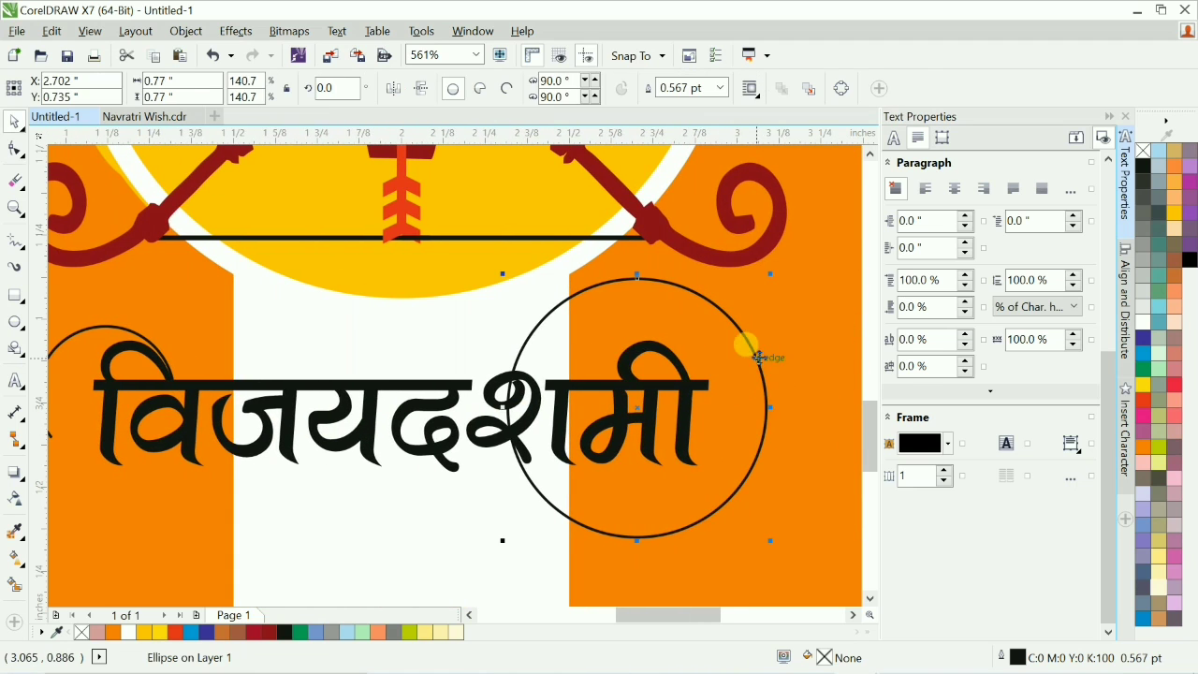
key("F10")
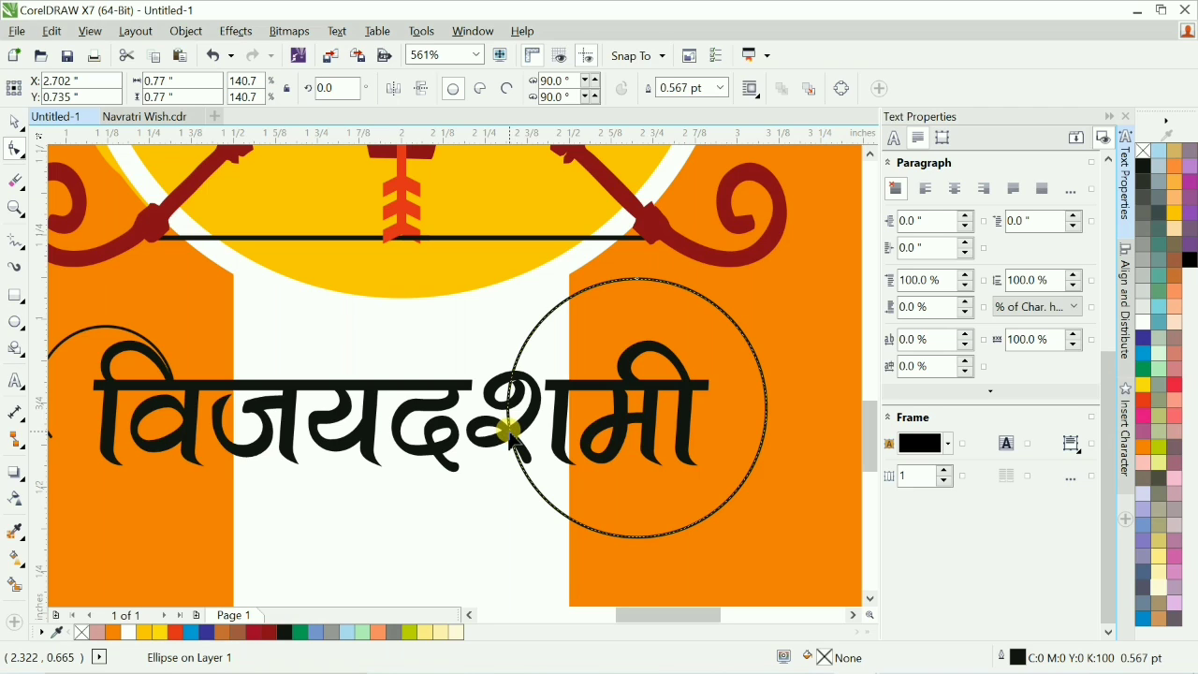
key("ctrl+q")
left_click(510, 430)
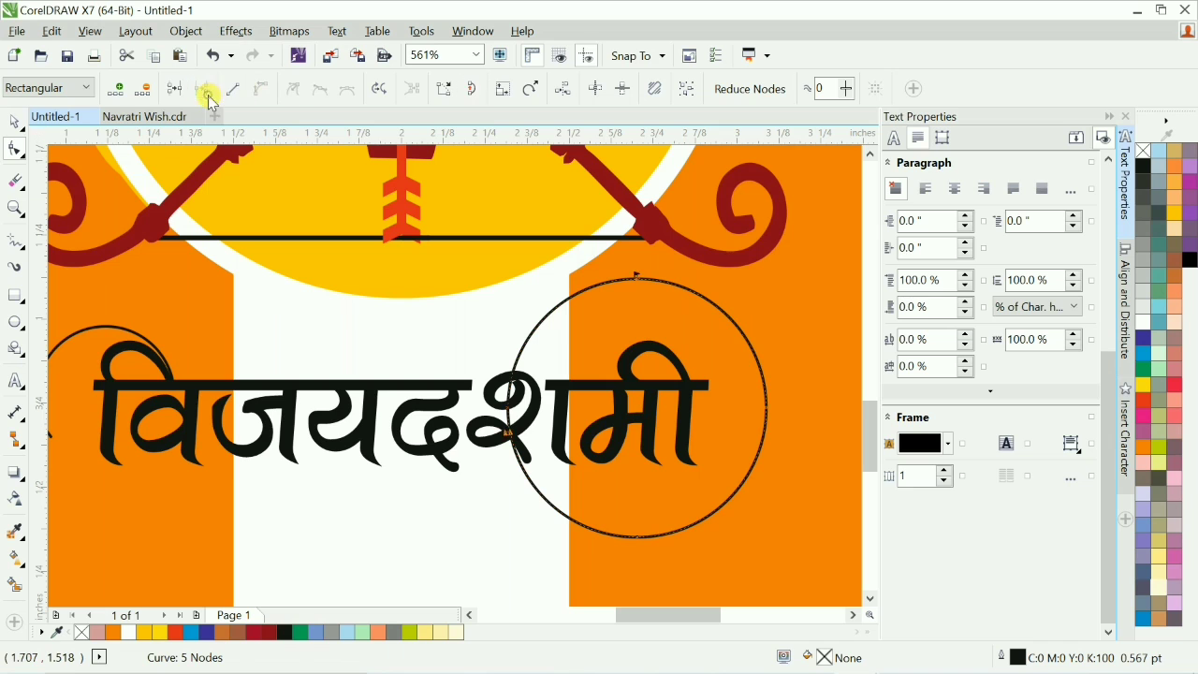
Break the large circle apart and delete its upper-left arc crossing the heading.
key("space")
key("ctrl+k")
left_click_drag(433, 236, 689, 461)
key("Delete")
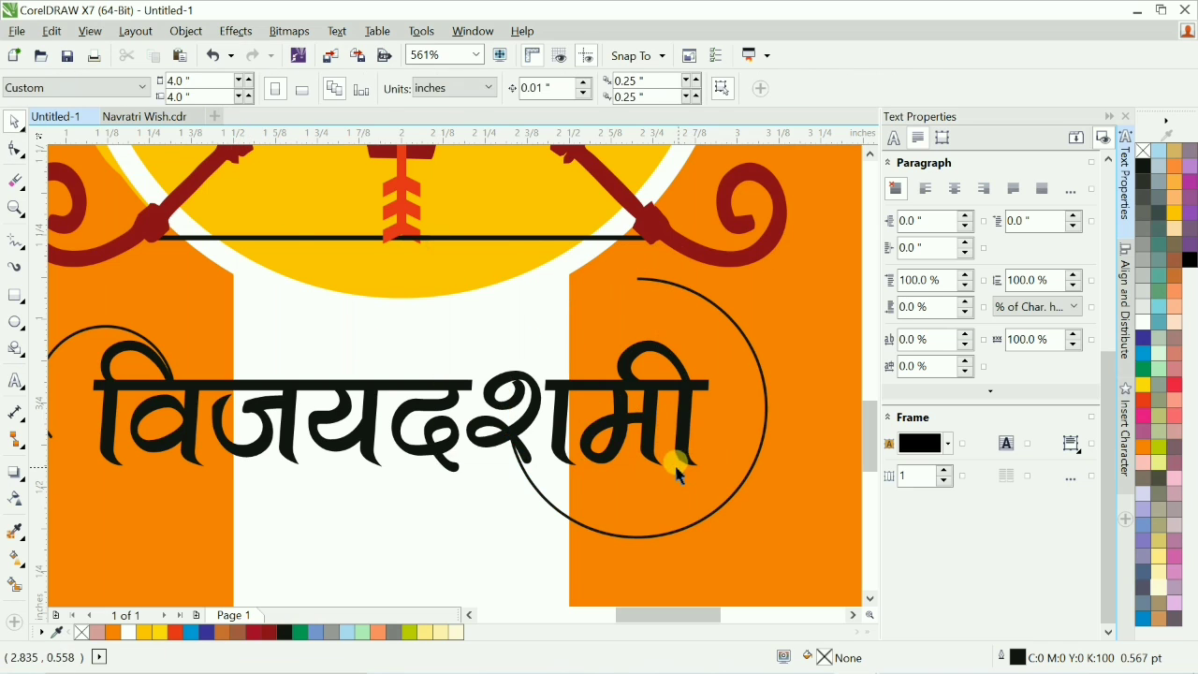
Set the outline width of both ornamental arcs around the heading to 1.0 pt.
scroll(665, 441, "down", 3)
key("F2")
left_click_drag(535, 399, 729, 474)
key("F2")
left_click_drag(233, 296, 739, 474)
left_click(107, 356)
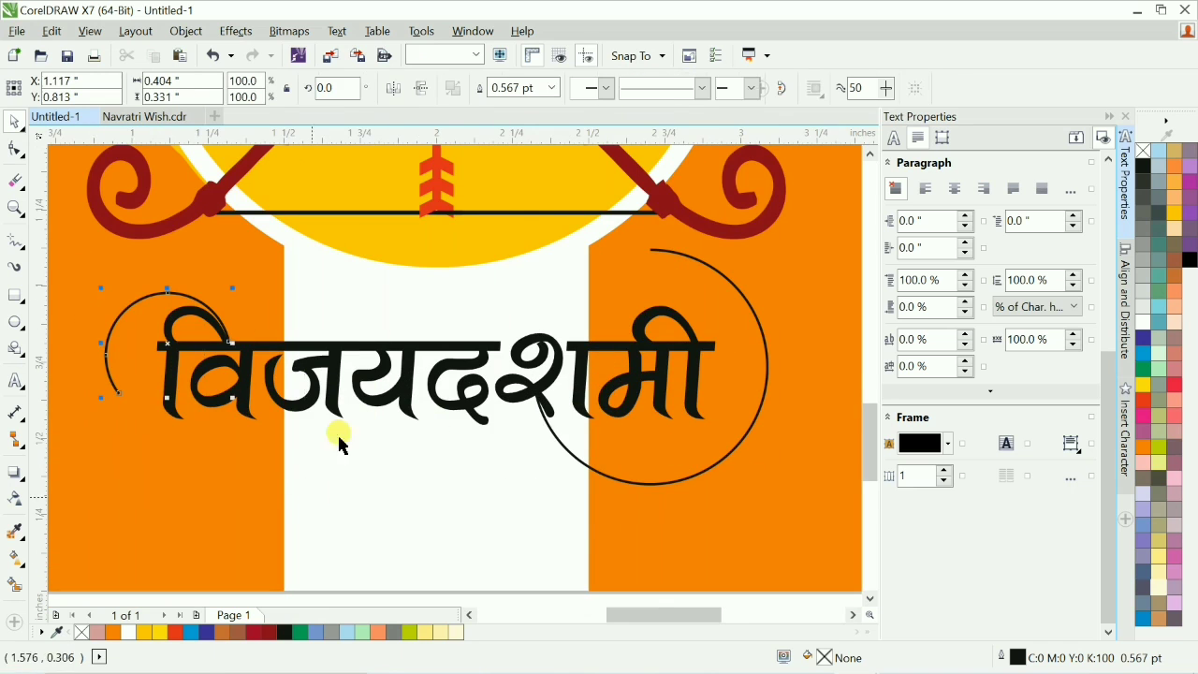
left_click_drag(507, 208, 807, 519)
key("F12")
key("Tab")
type("1")
key("Return")
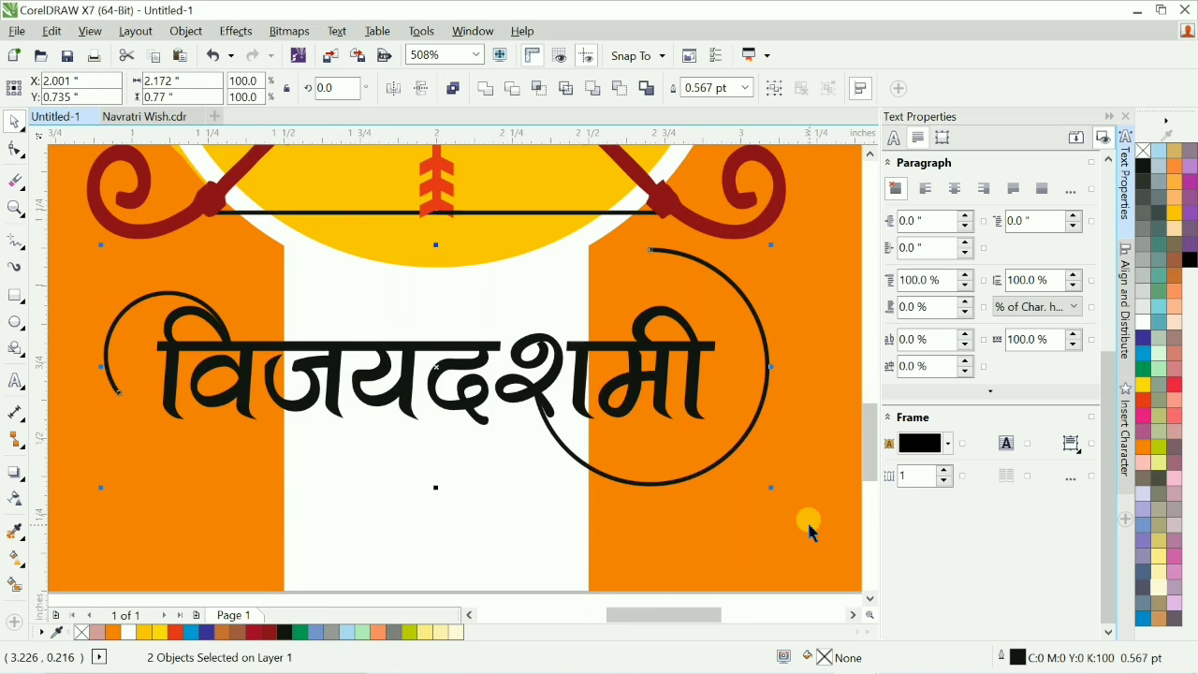
Give both arcs' outlines round corners and round line caps.
key("F12")
left_click(541, 353)
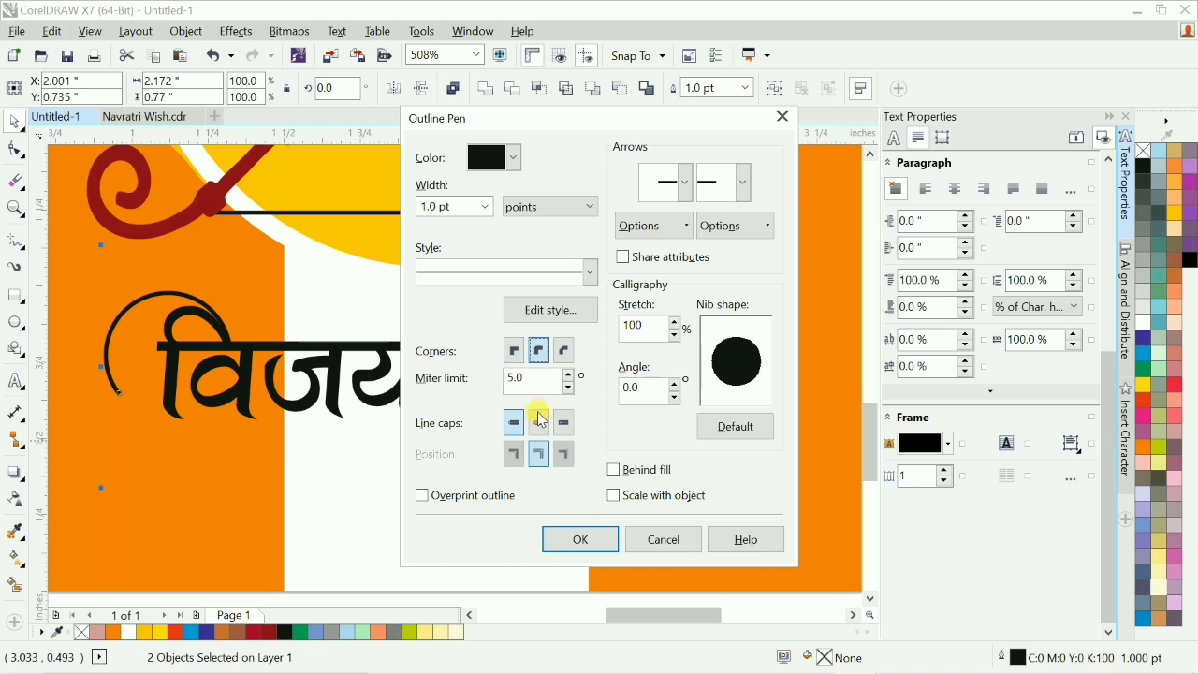
left_click(539, 423)
left_click(581, 540)
Draw a teardrop perfect shape about 0.4 inches in size and move it near the large arc's upper end.
scroll(599, 477, "down", 2)
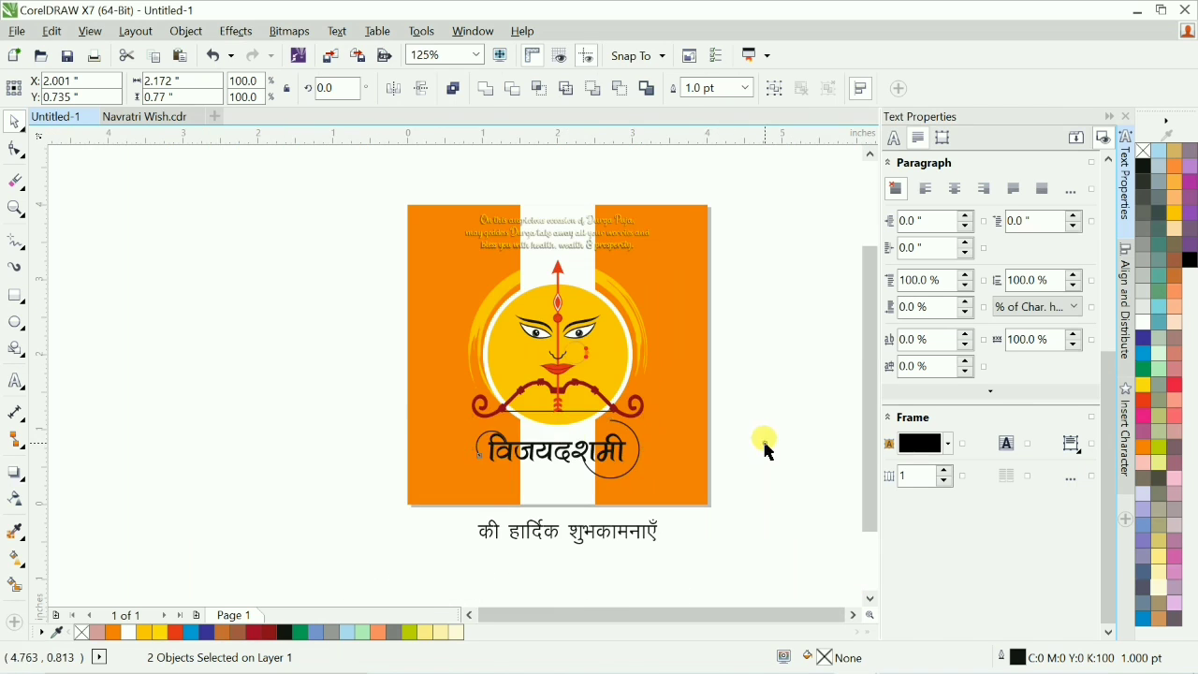
left_click(762, 449)
key("F2")
left_click_drag(418, 394, 668, 486)
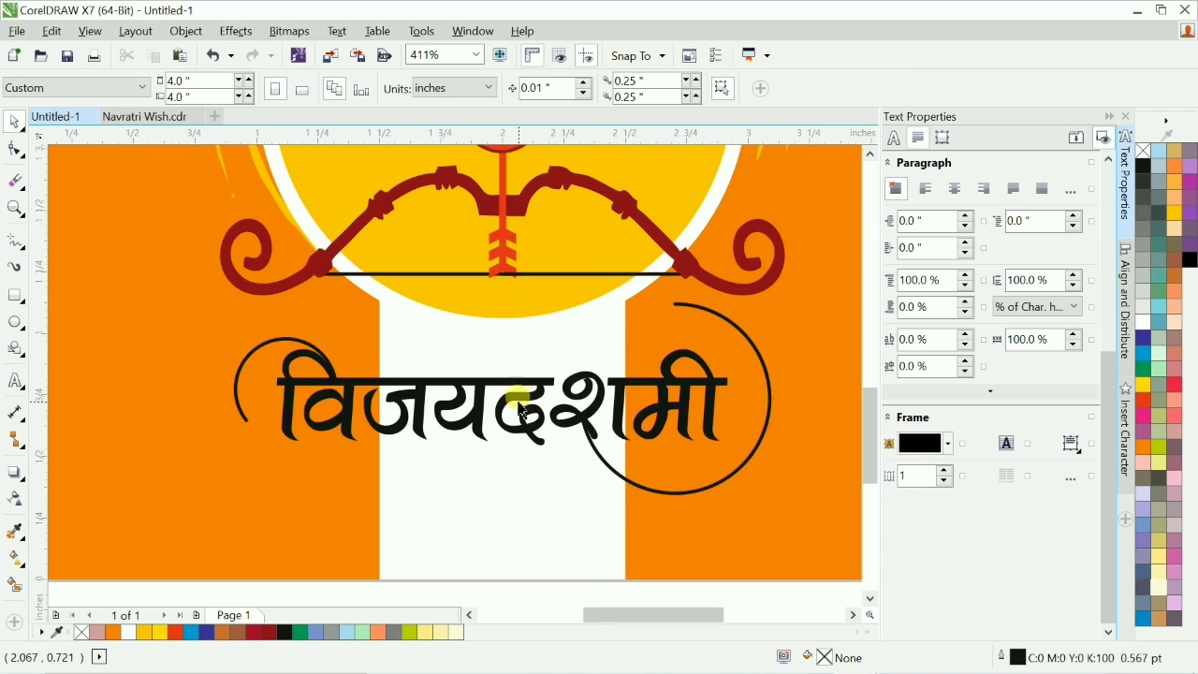
left_click(13, 347)
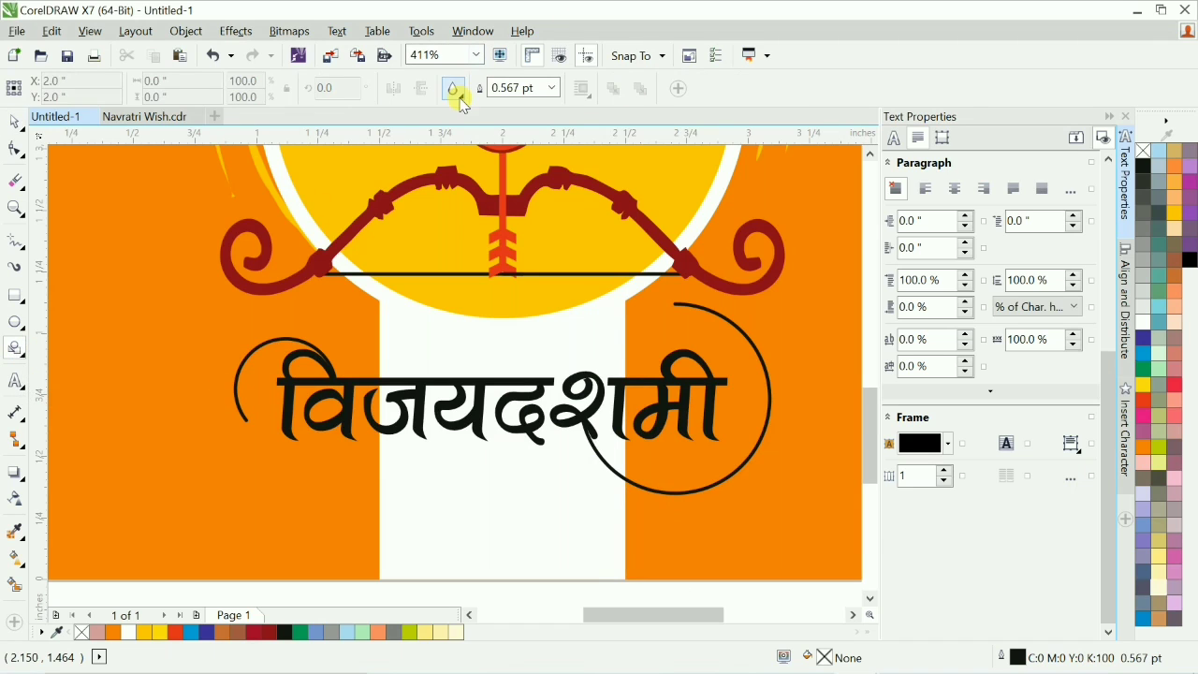
left_click(460, 98)
left_click(542, 175)
left_click_drag(139, 388, 241, 489)
key("space")
left_click_drag(202, 452, 675, 351)
Shrink the teardrop to about 0.039 by 0.125 inches and place it beside the large arc's upper end.
key("F2")
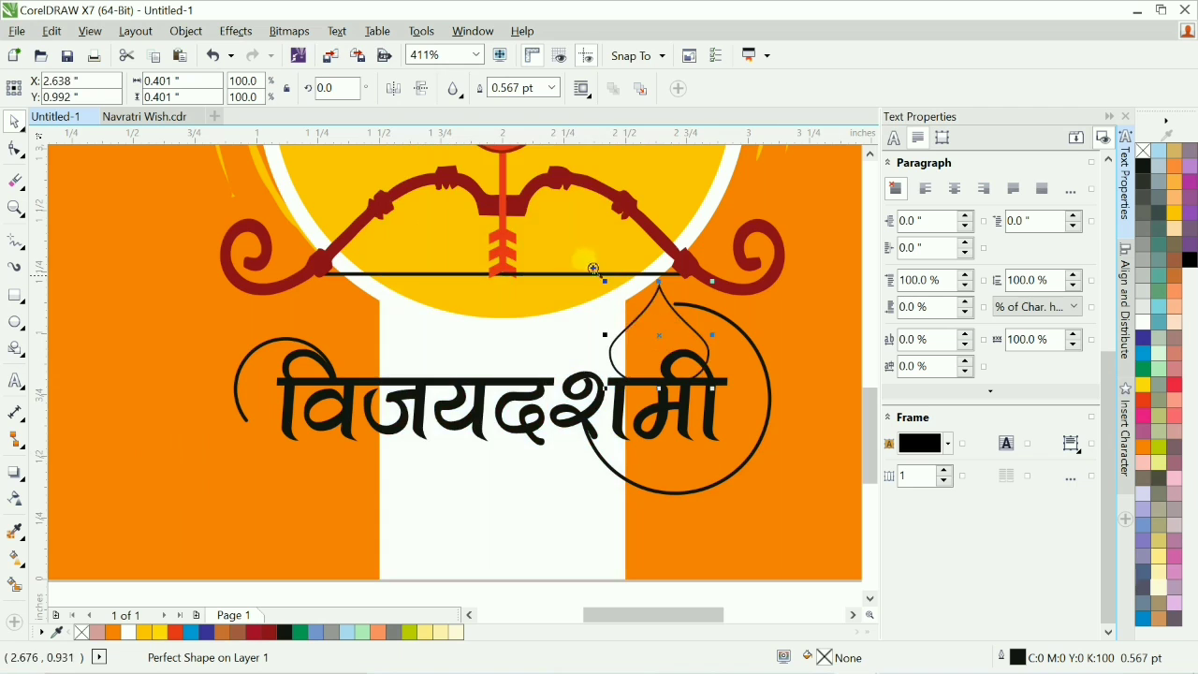
left_click_drag(592, 266, 777, 451)
left_click_drag(516, 322, 432, 322, "shift")
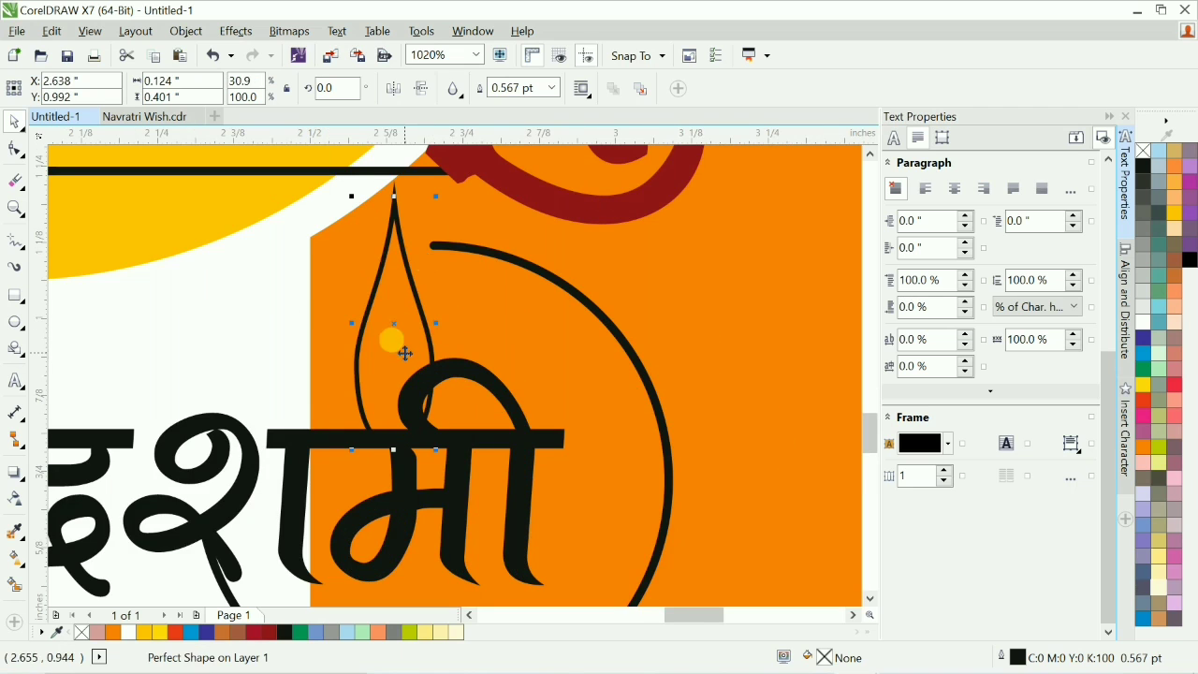
left_click_drag(436, 195, 423, 285, "shift")
left_click_drag(394, 329, 381, 285)
left_click(382, 285)
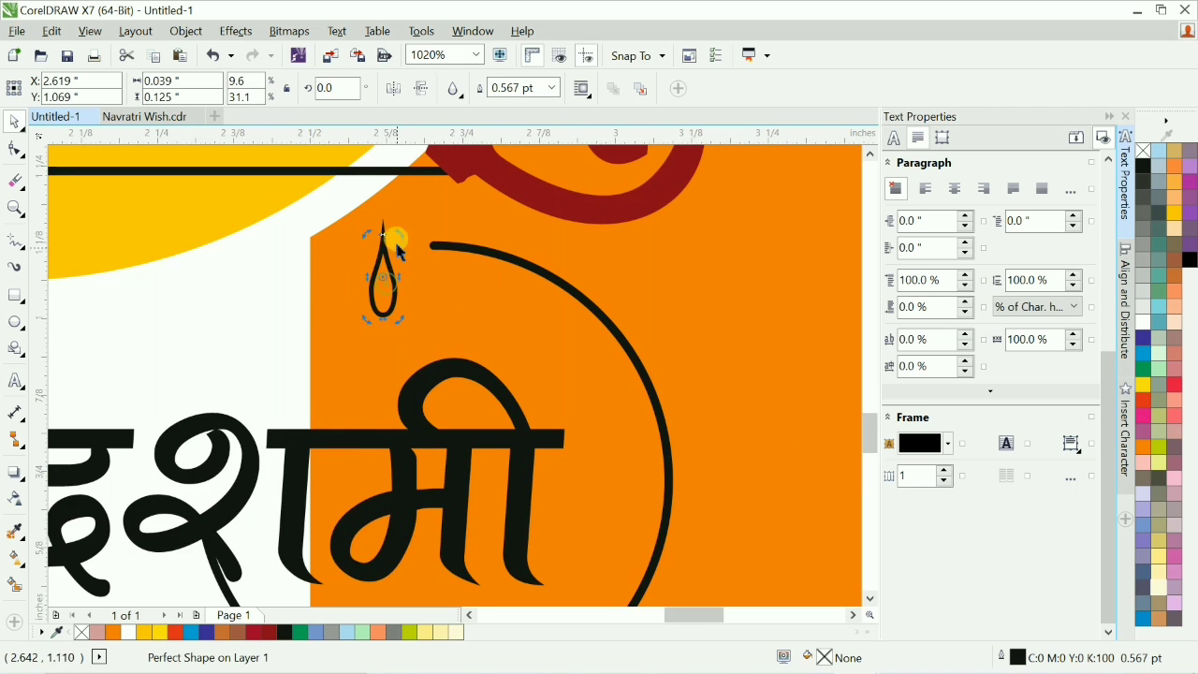
Rotate the teardrop to 270 degrees and align its pointed tip with the large arc's upper end.
mouse_move(398, 239)
left_mouse_down("ctrl")
mouse_move(422, 291)
mouse_move(409, 249)
left_mouse_up("ctrl")
scroll(430, 263, "down", 1)
key("F2")
left_click_drag(372, 212, 490, 278)
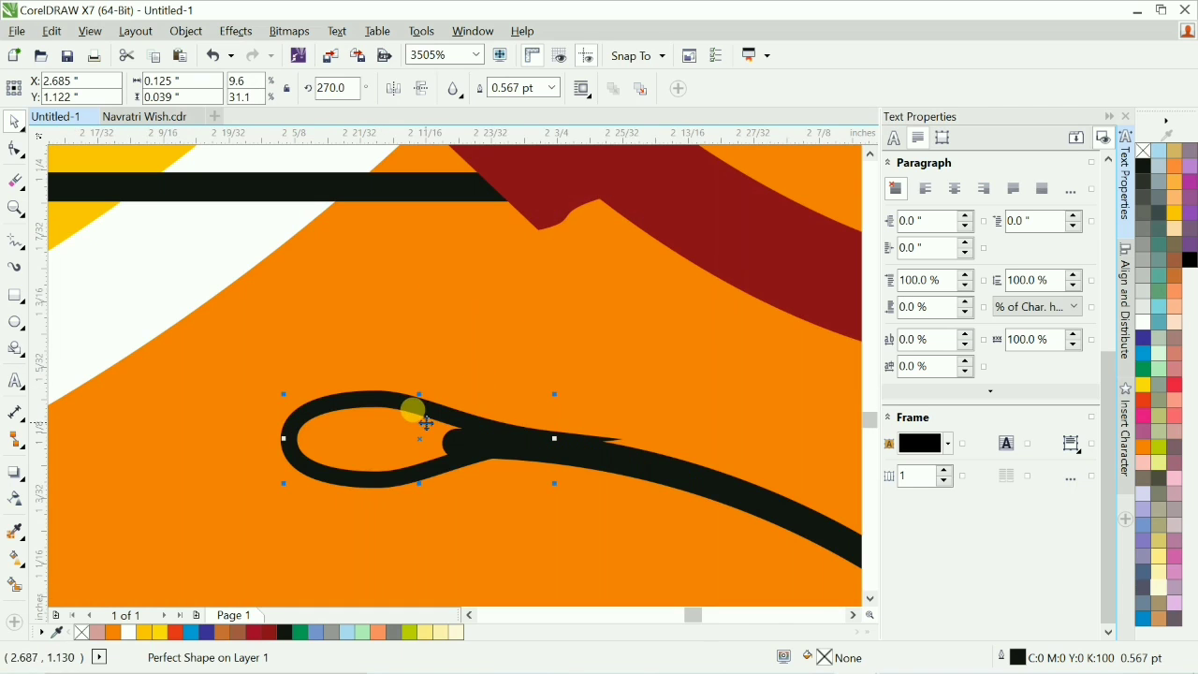
left_click_drag(425, 422, 429, 429)
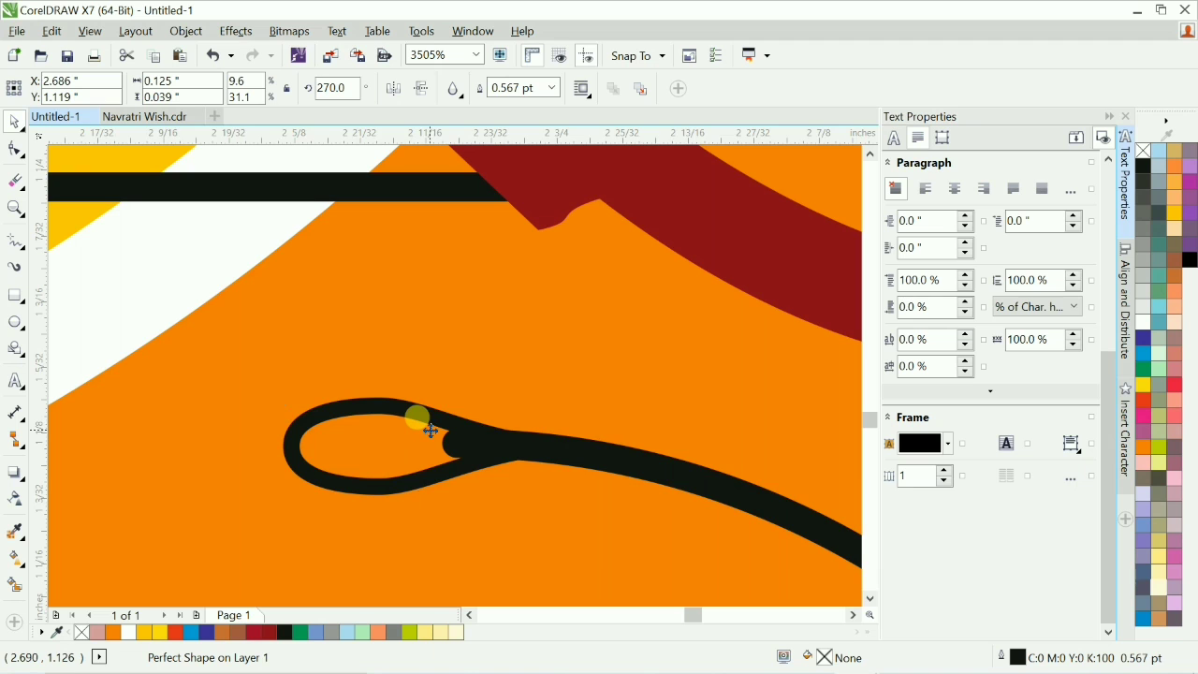
Copy the teardrop to the lower end of the small arc beside the heading's first letter.
scroll(430, 430, "down", 4)
left_click(685, 450)
key("F2")
left_click_drag(152, 375, 520, 502)
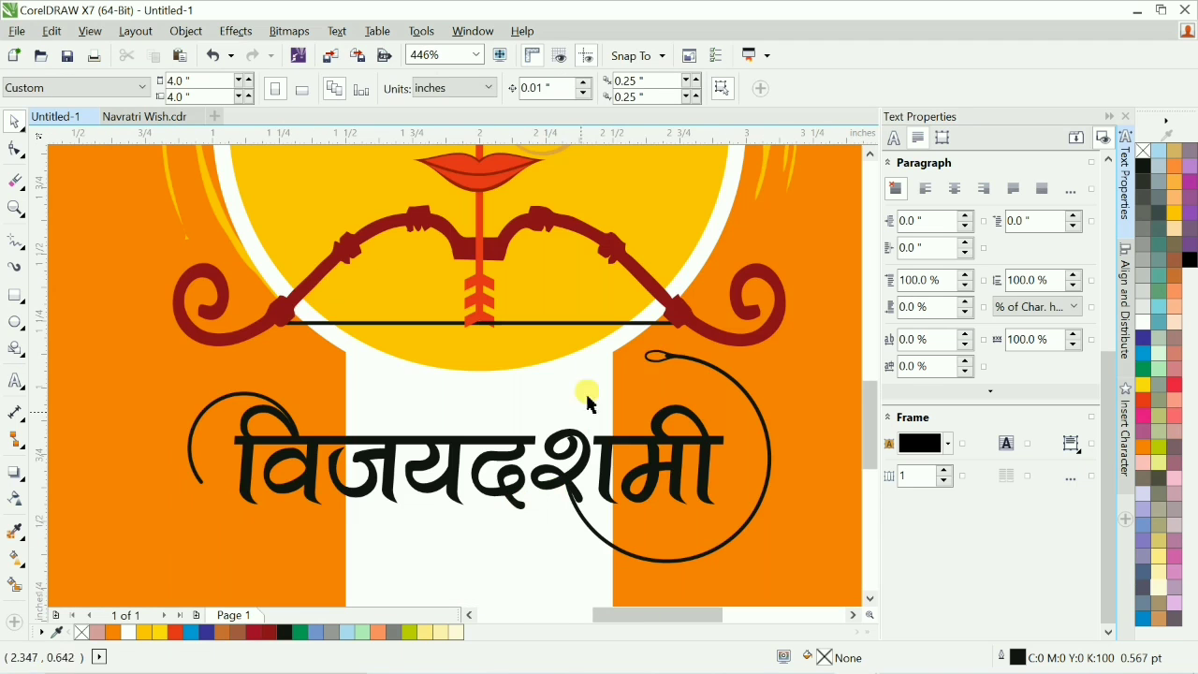
left_click(656, 363)
left_click_drag(656, 356, 201, 483)
right_click(200, 483)
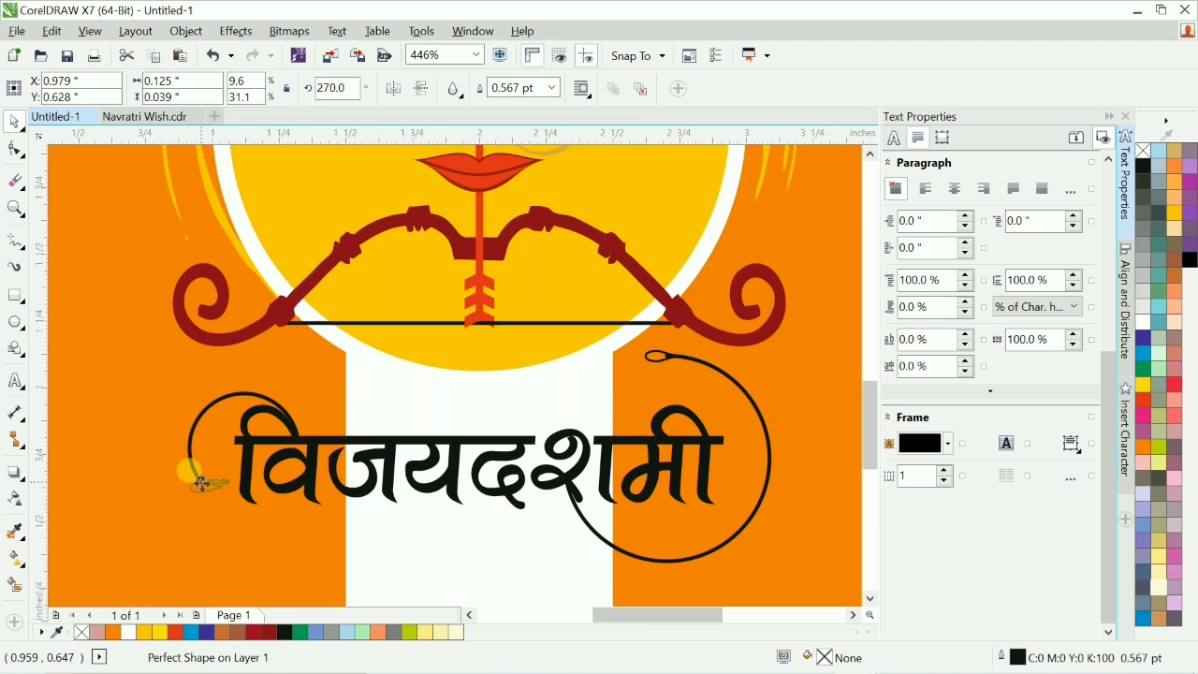
Rotate the copied teardrop to 30 degrees and align its tip with the small arc's lower end.
key("F2")
left_click_drag(127, 449, 395, 578)
left_click(309, 309)
left_click_drag(365, 317, 288, 239)
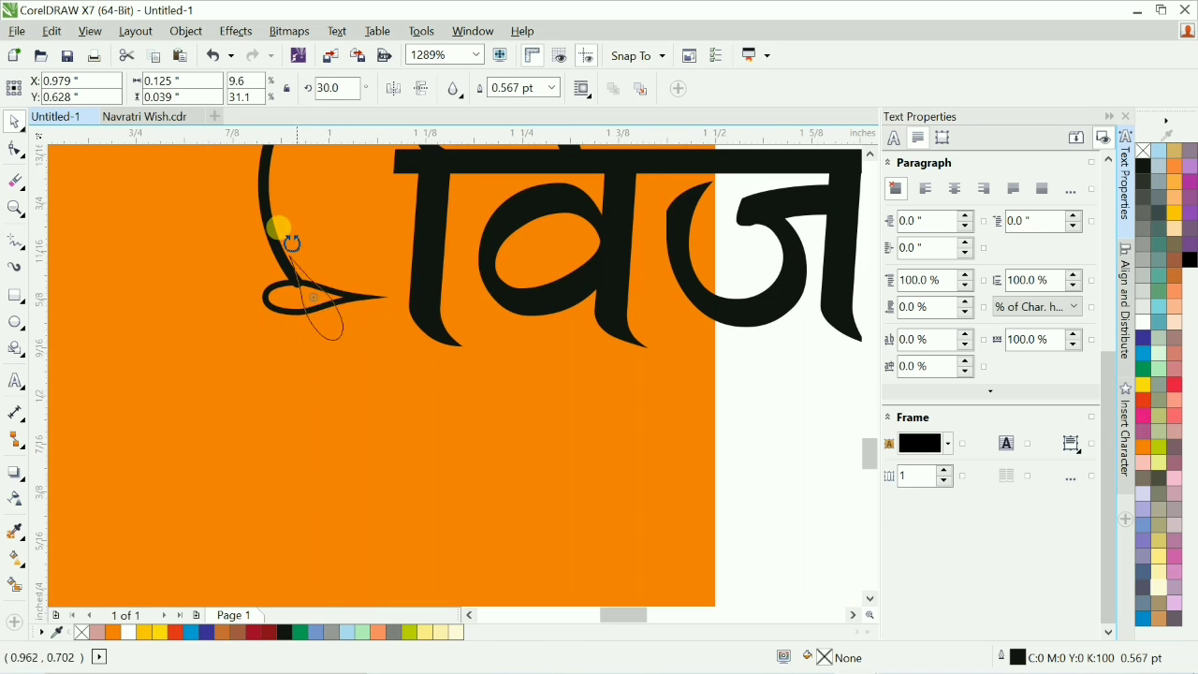
scroll(393, 329, "down", 2)
scroll(529, 393, "up", 3)
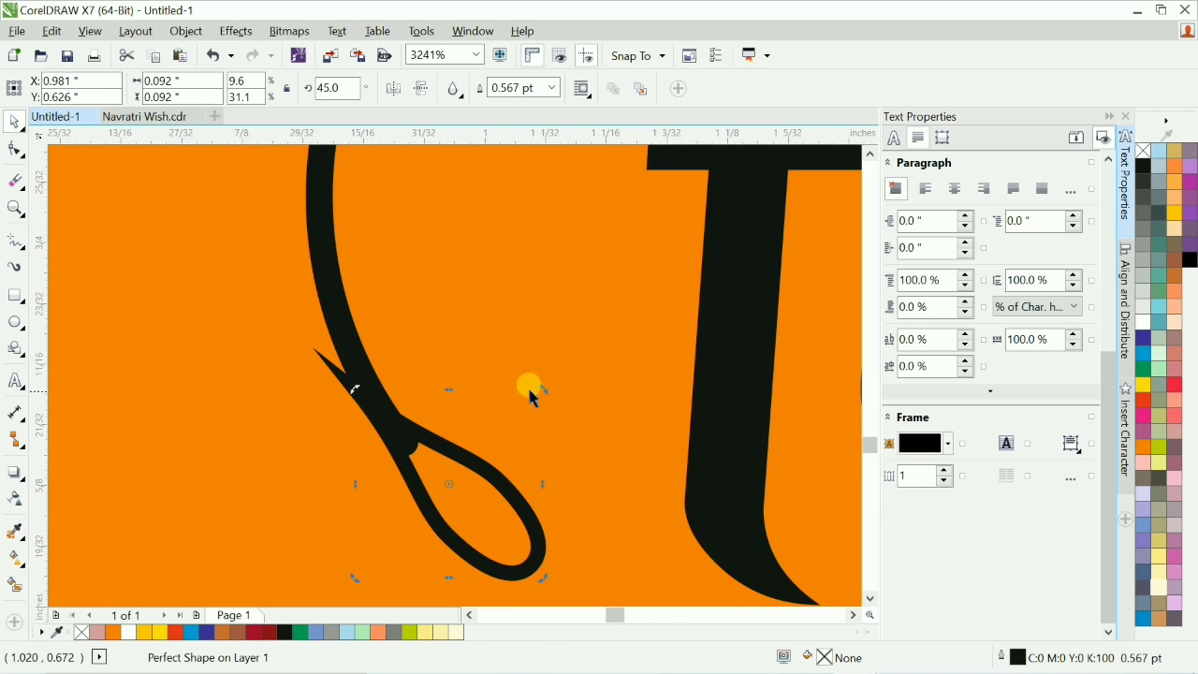
left_click_drag(530, 393, 559, 421)
left_click_drag(486, 483, 458, 483)
Weld each teardrop to its adjoining arc, forming one small and one large ornament curve.
scroll(457, 472, "down", 3)
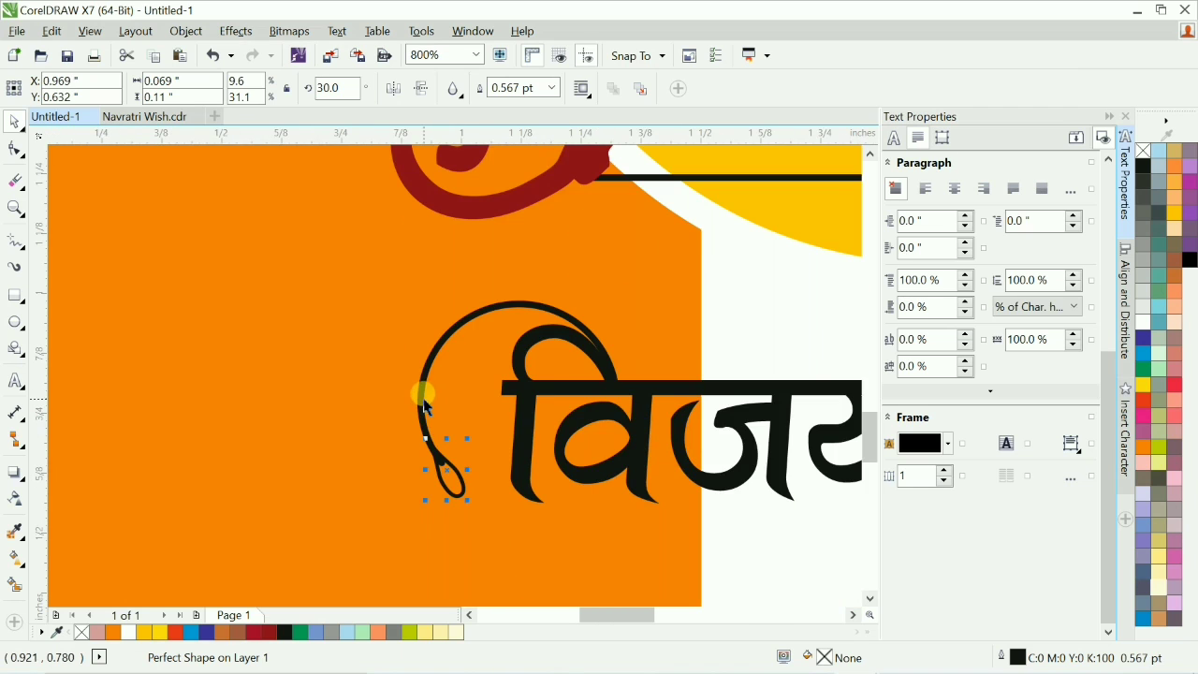
left_click(423, 400, "shift")
left_click(483, 89)
scroll(365, 217, "down", 4)
scroll(571, 262, "up", 3)
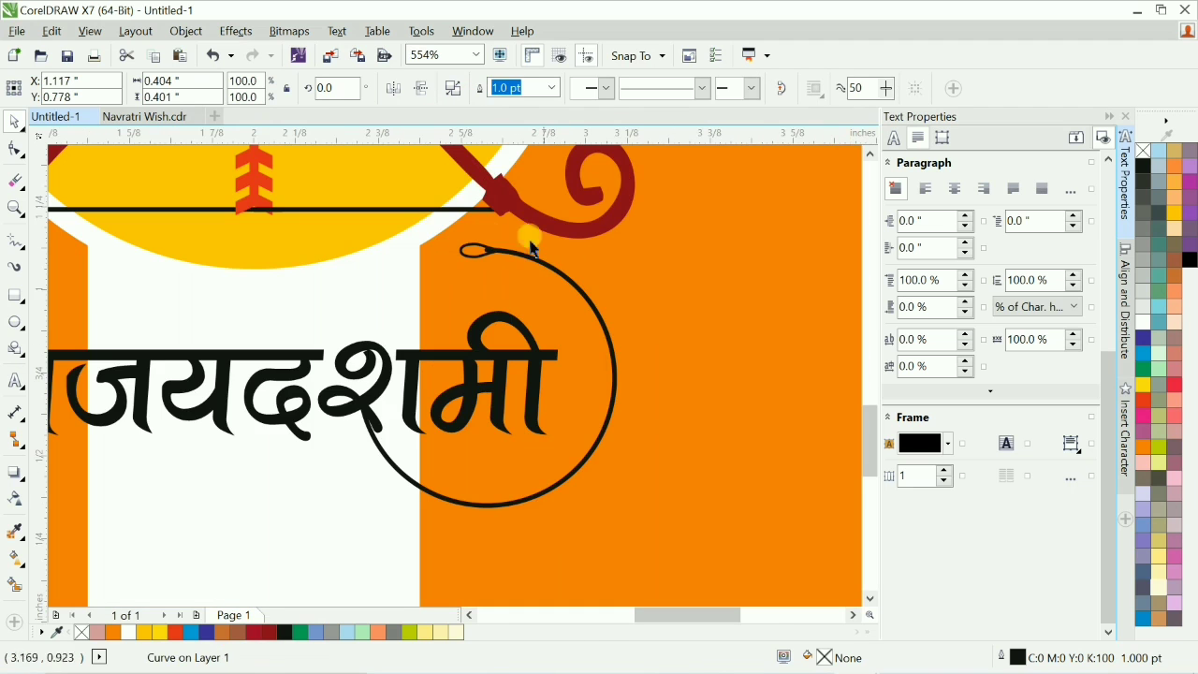
left_click(498, 251)
left_click(552, 265, "shift")
left_click(481, 88)
scroll(457, 330, "down", 3)
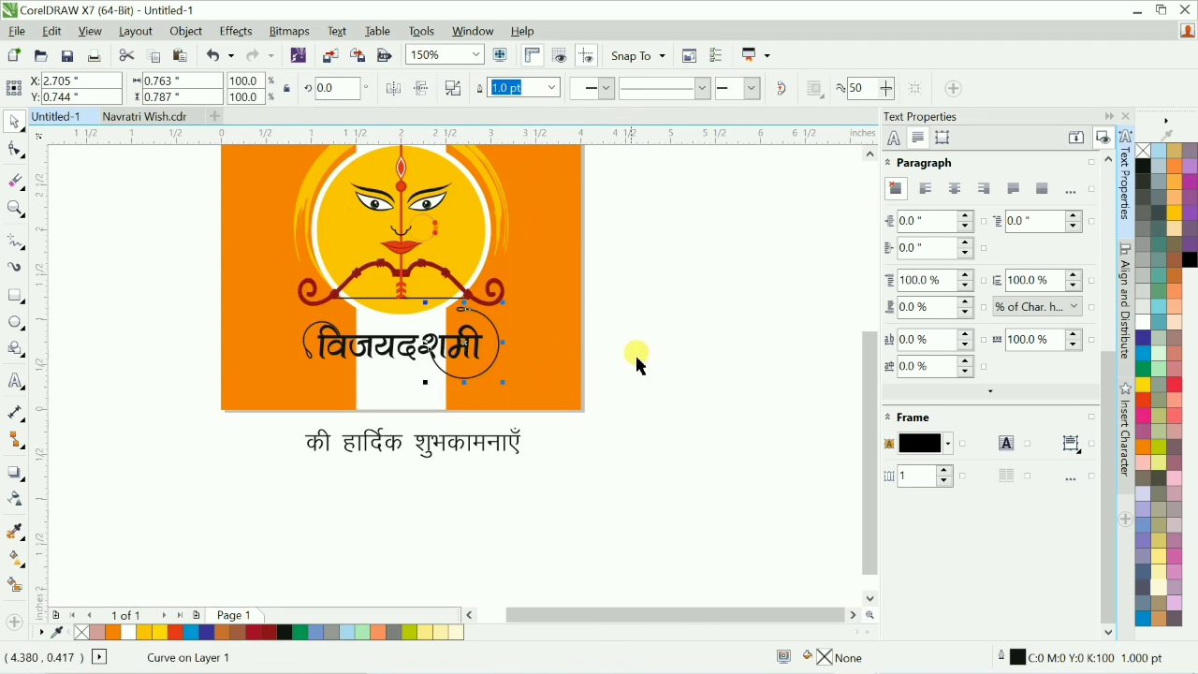
Convert both ornament outlines to objects and break them apart so the teardrops are solid black.
left_click(635, 353)
scroll(403, 365, "up", 2)
left_click(185, 344)
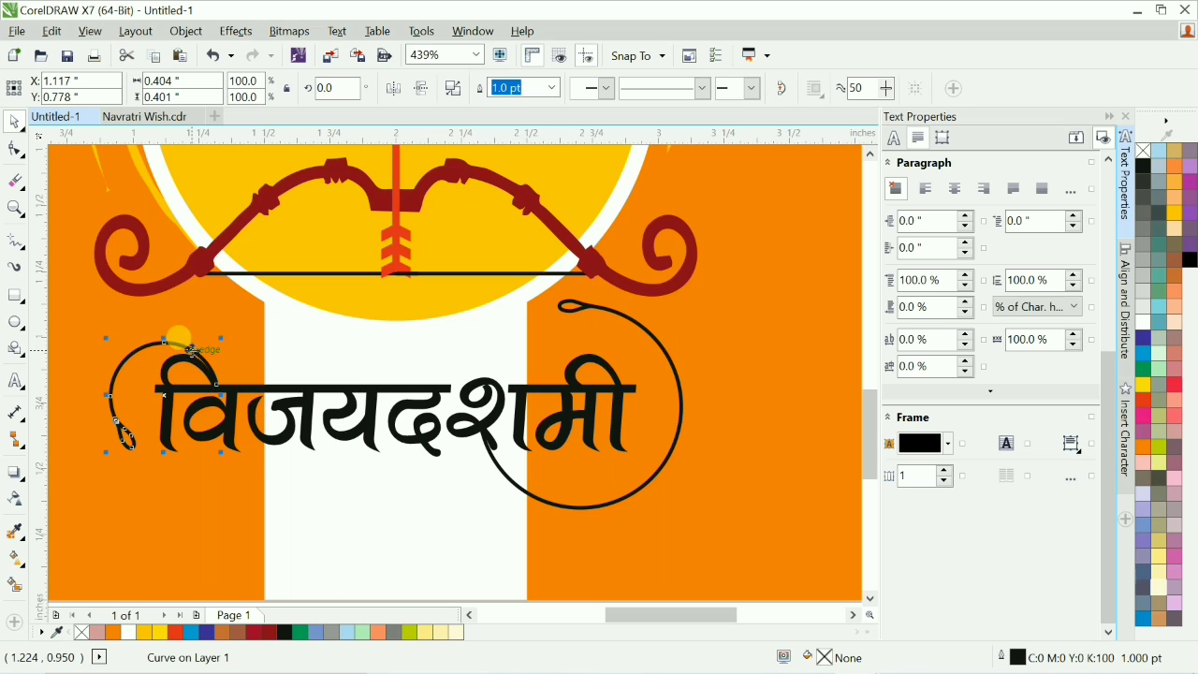
key("ctrl+shift+q")
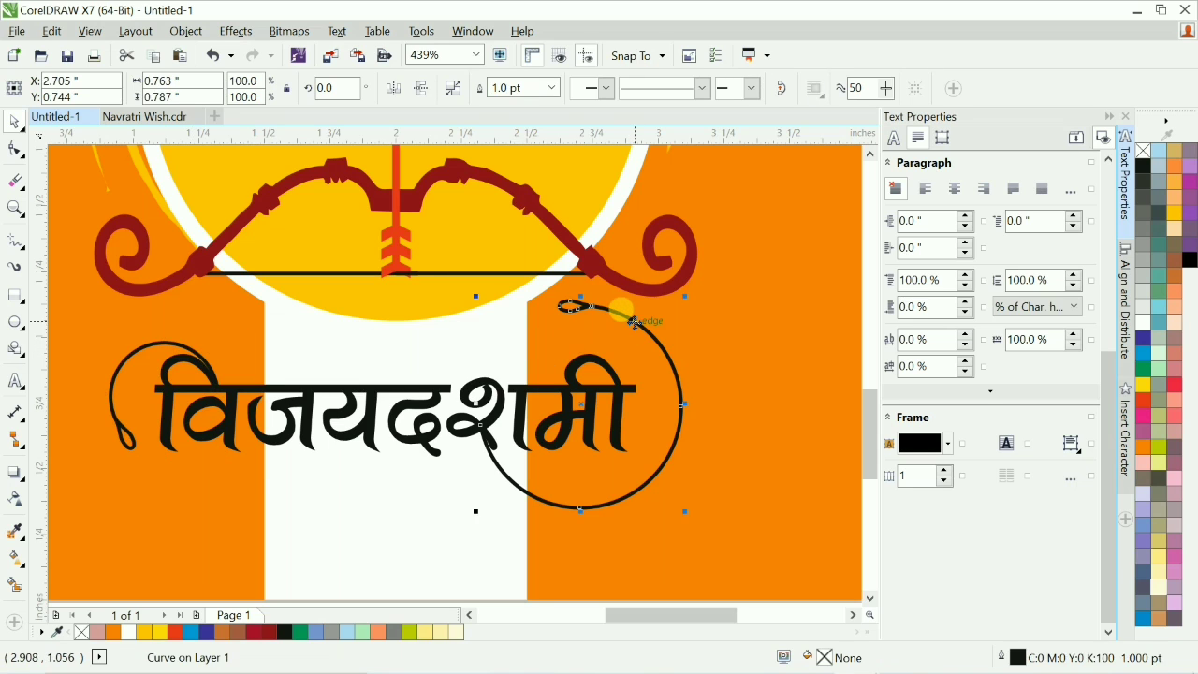
key("ctrl+shift+q")
left_click(453, 88)
left_click(572, 304)
left_click(186, 348)
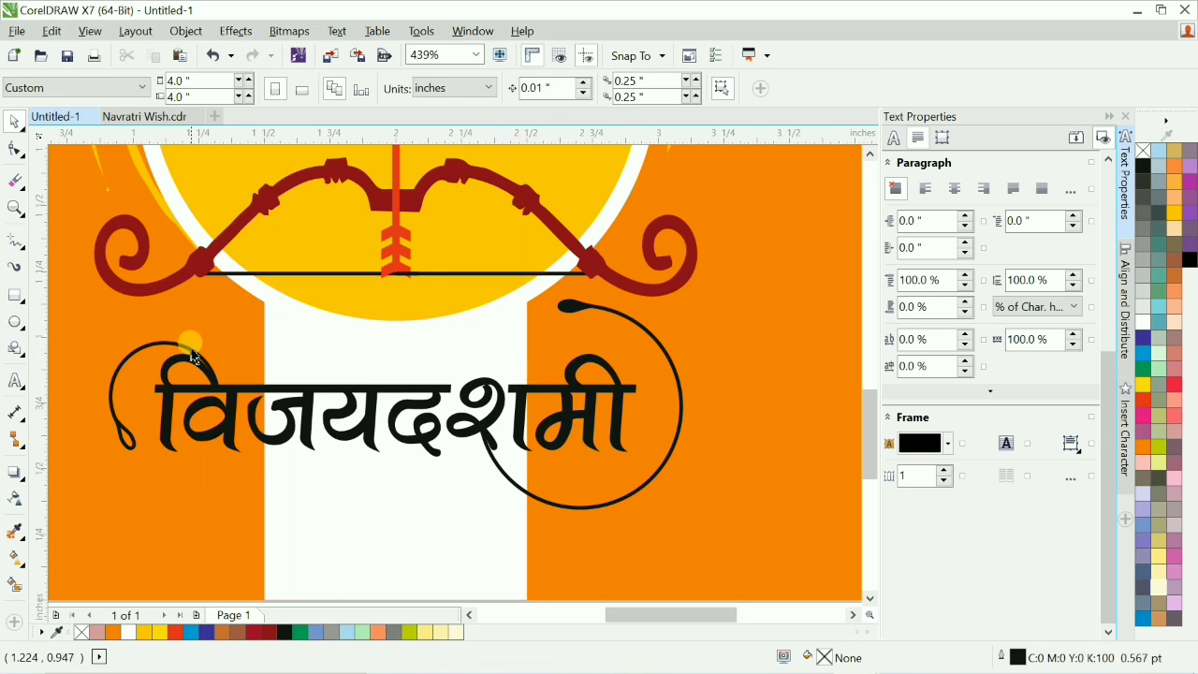
left_click(455, 88)
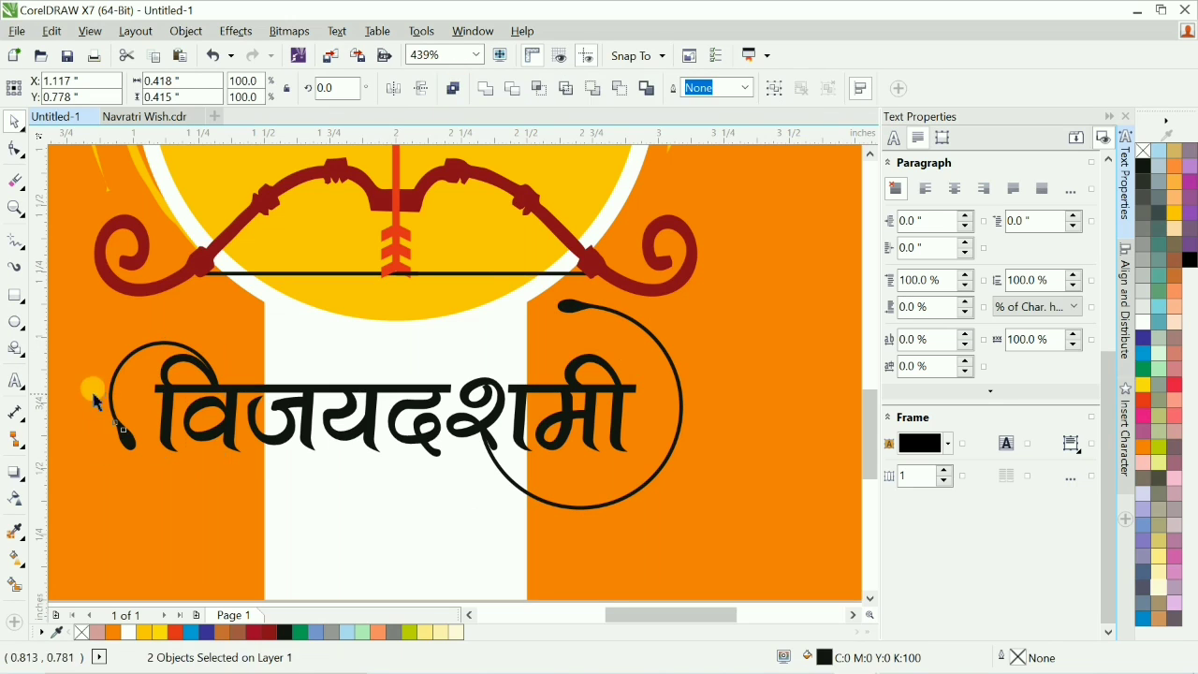
Group the विजयदशमी heading with its two ornaments and fill the group white.
left_click(181, 497)
scroll(239, 354, "down", 2)
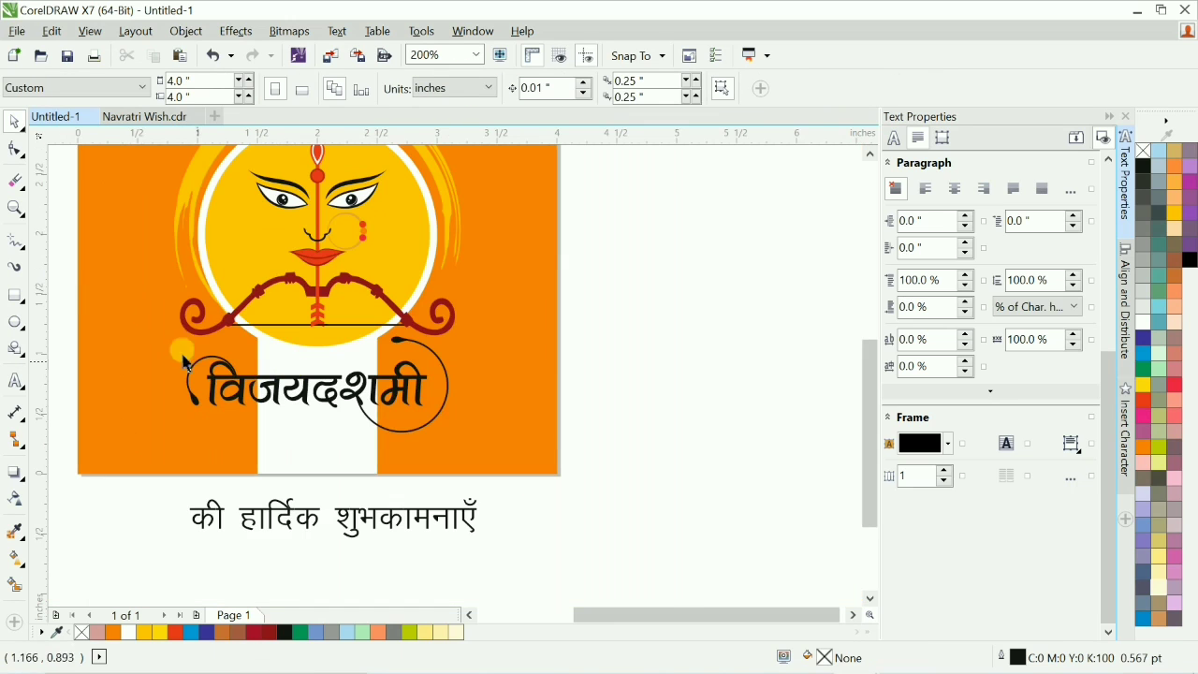
scroll(390, 363, "up", 2)
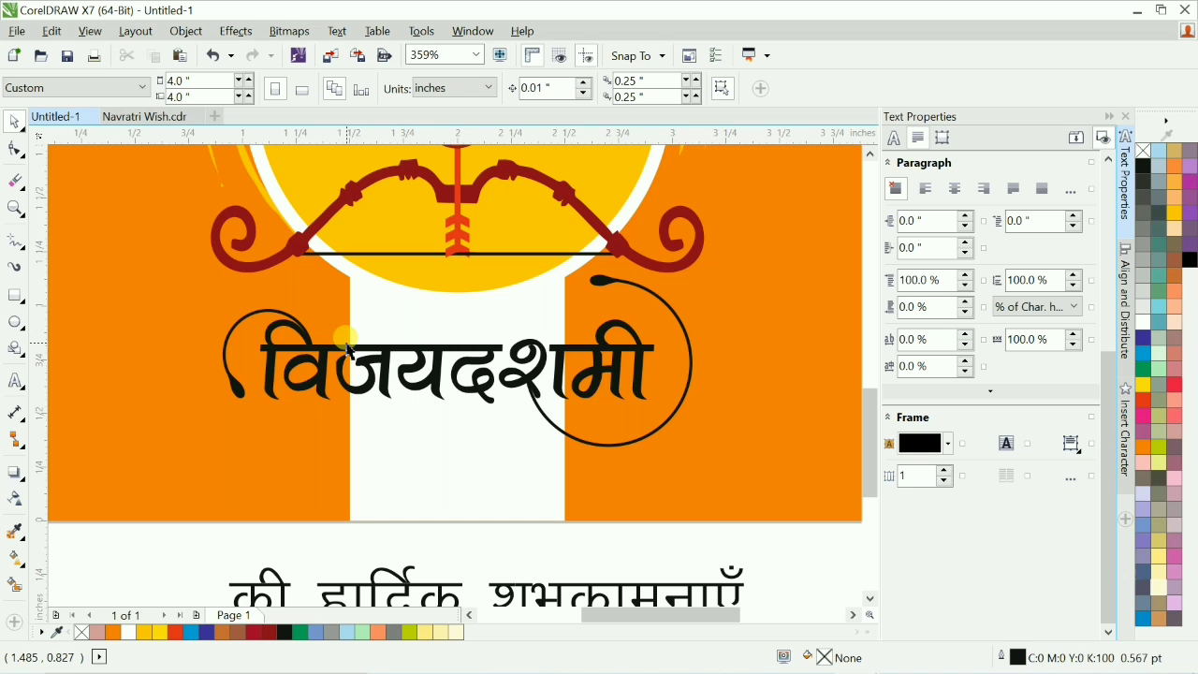
left_click_drag(690, 494, 183, 257)
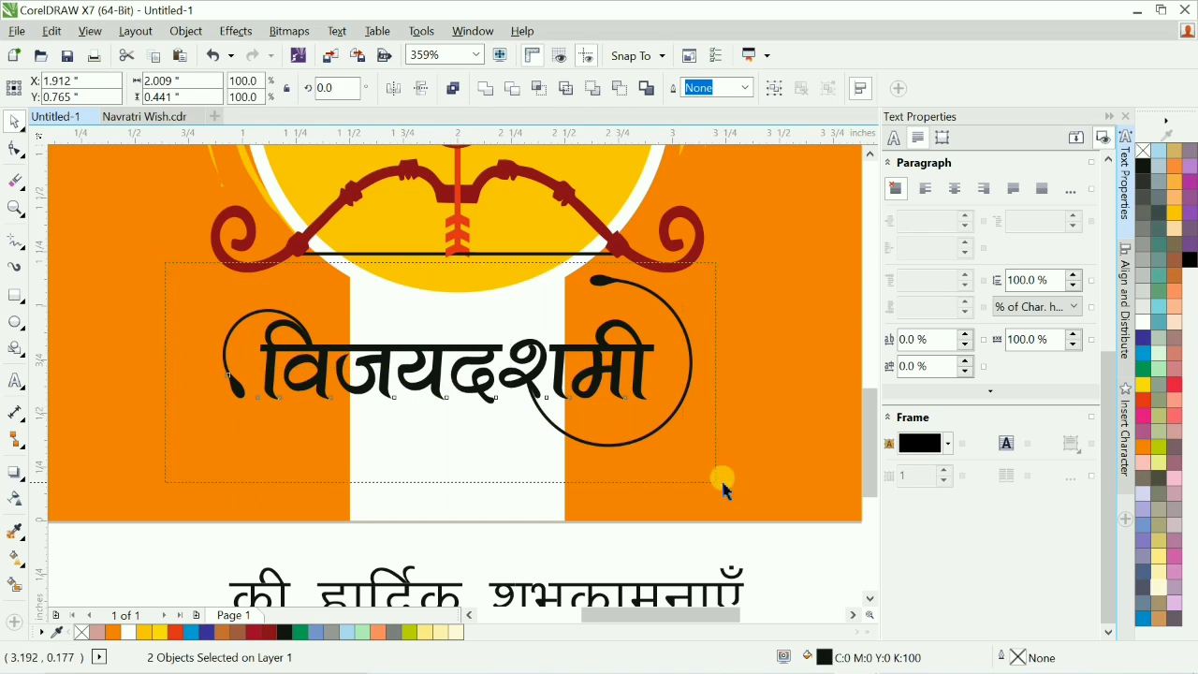
left_click_drag(723, 483, 734, 486)
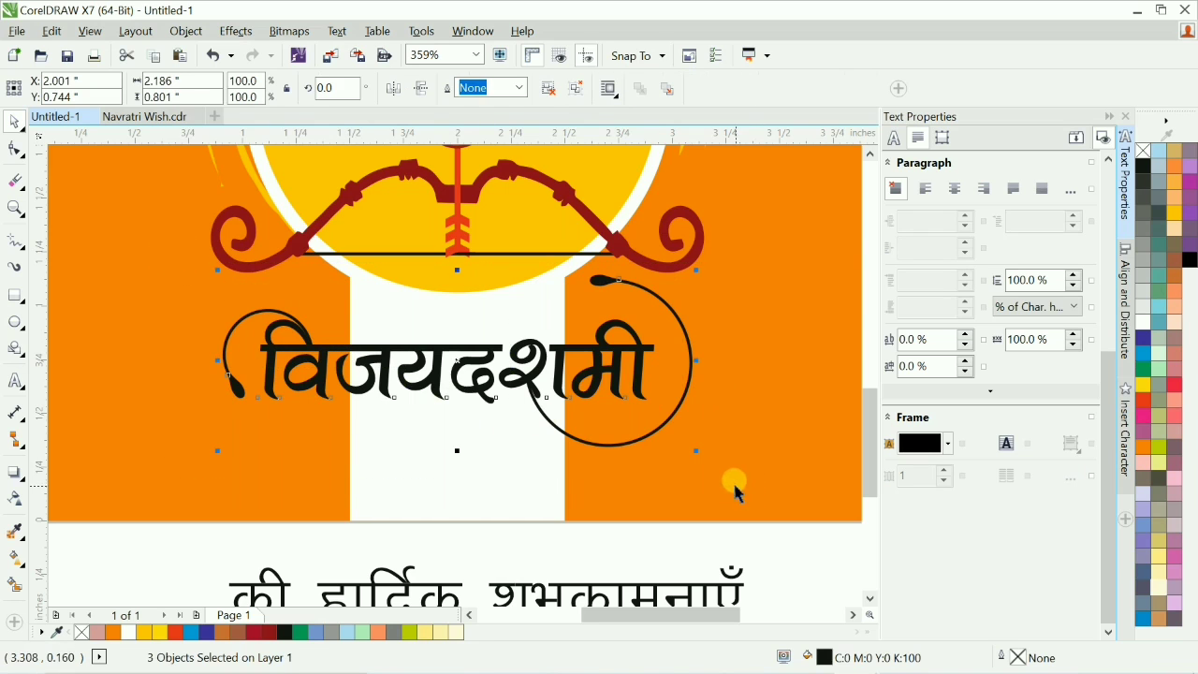
left_click(1142, 330)
left_click_drag(637, 364, 635, 392)
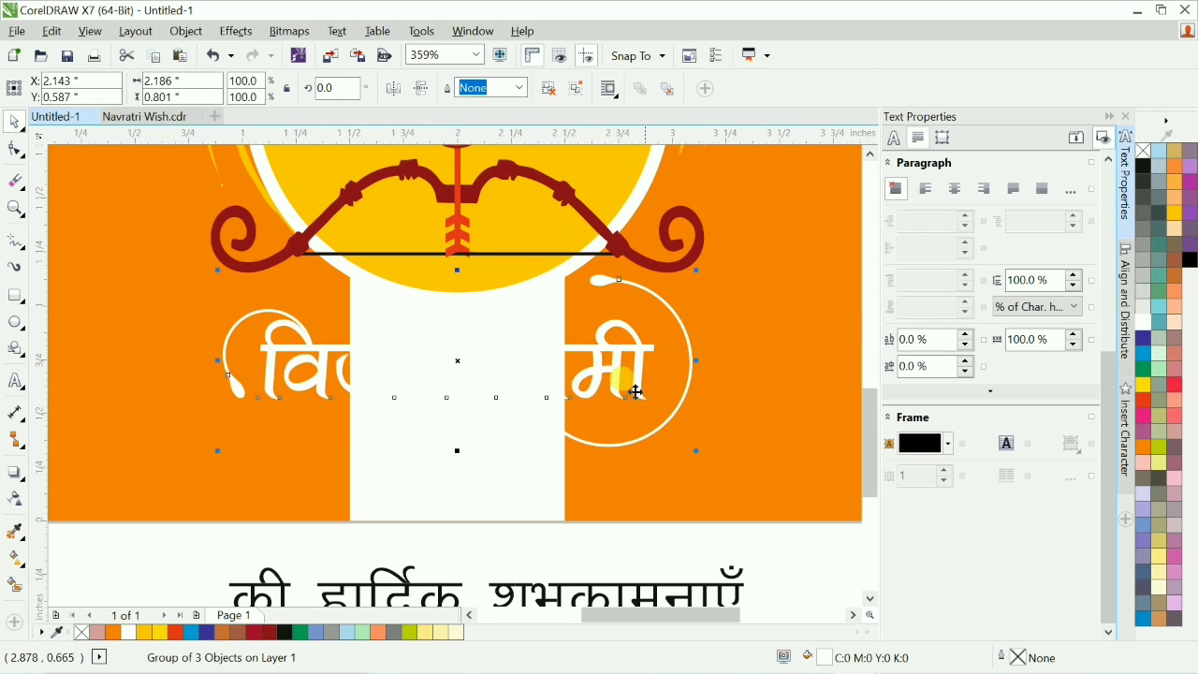
Smooth the join between the teardrop and the small ornament curve by deleting the extra nodes there.
left_click_drag(207, 363, 327, 392)
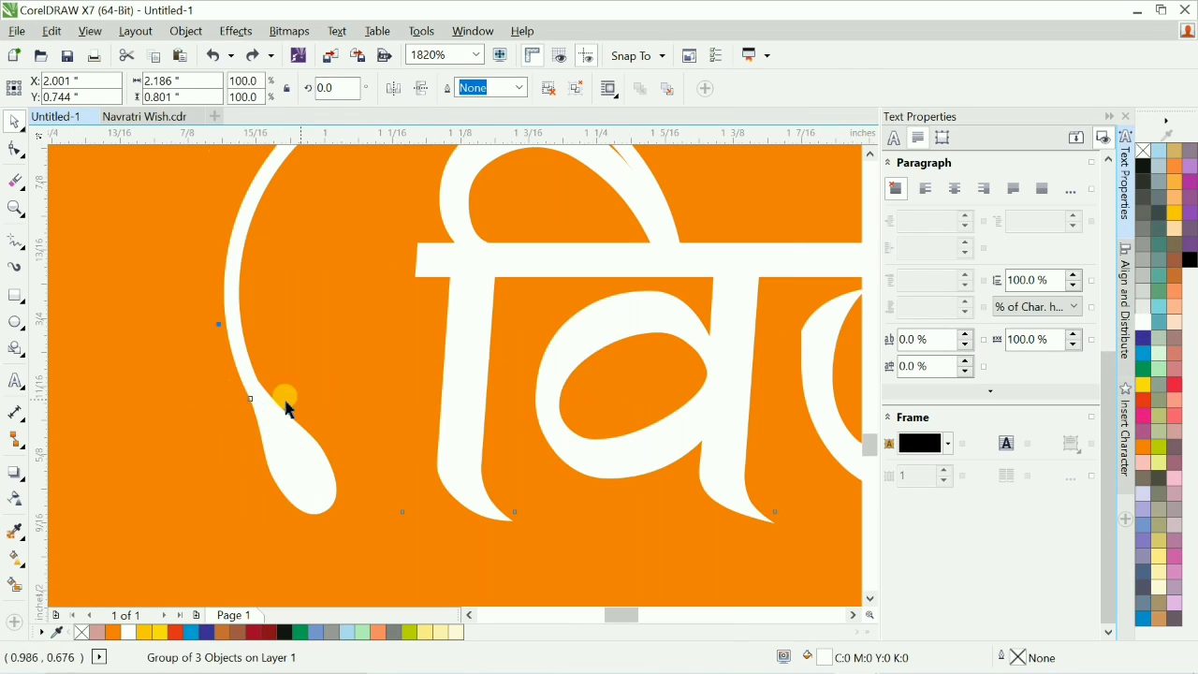
left_click(19, 150)
left_click(253, 396)
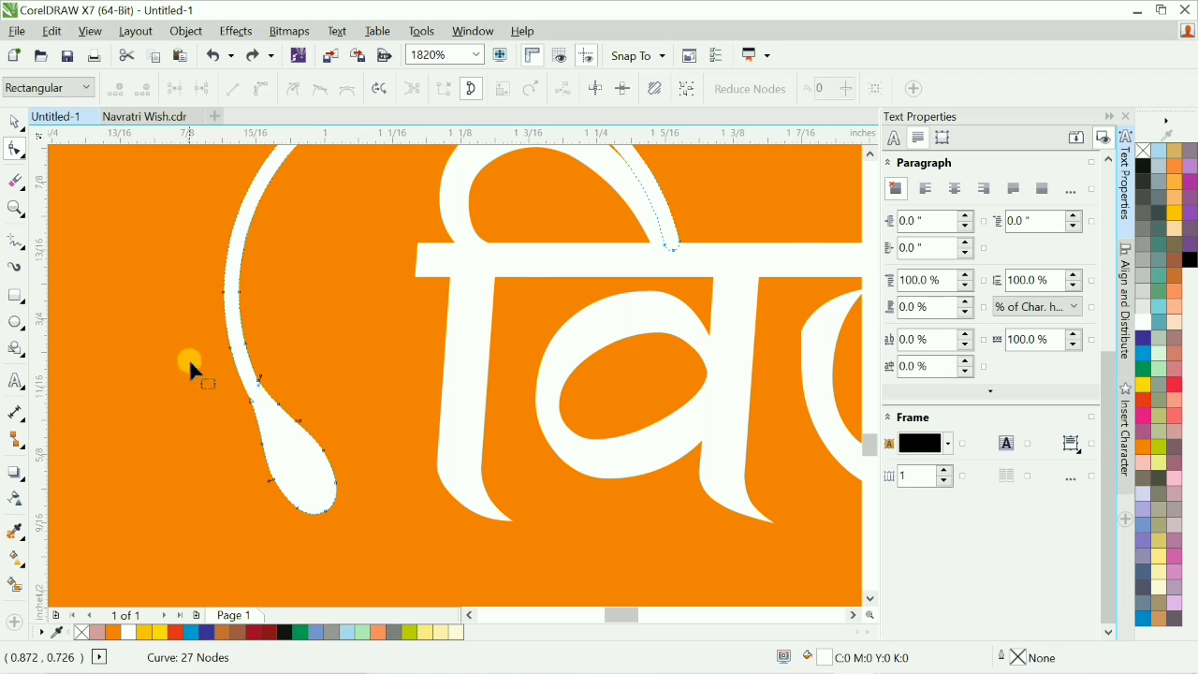
key("Delete")
left_click_drag(272, 379, 284, 421)
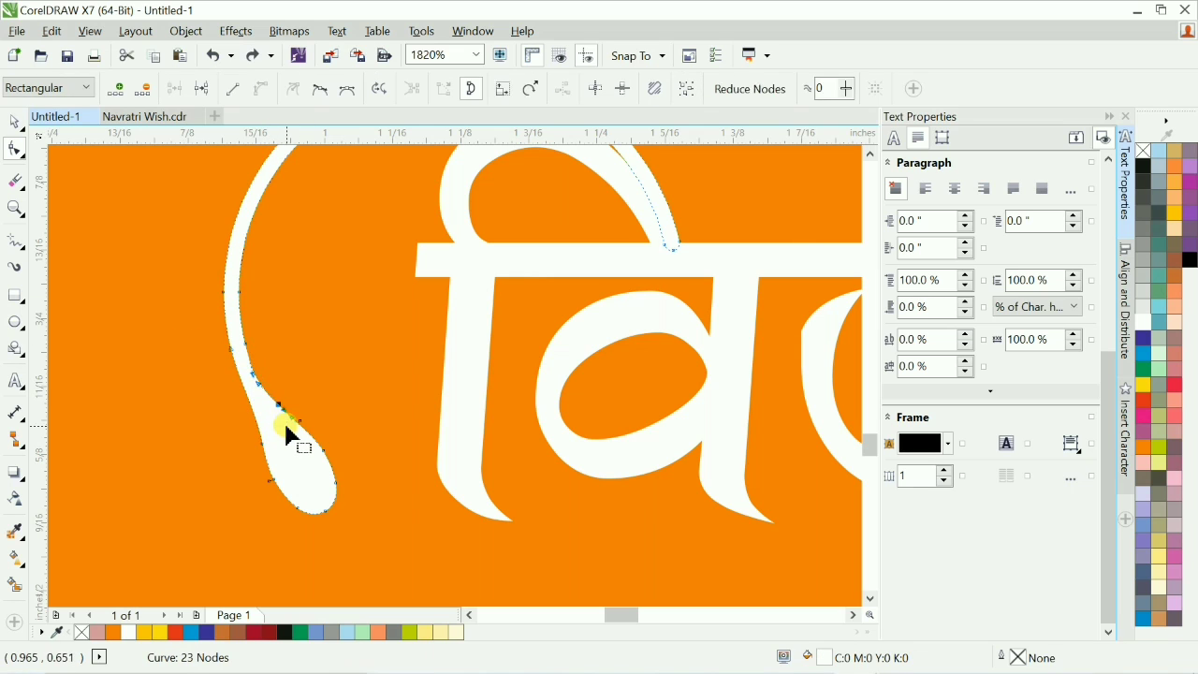
key("Delete")
key("space")
Smooth the large ornament's teardrop join by adding a node along the arc and deleting the surplus nodes at the neck.
scroll(304, 440, "down", 2)
scroll(632, 364, "down", 1)
key("F2")
left_click_drag(699, 299, 798, 360)
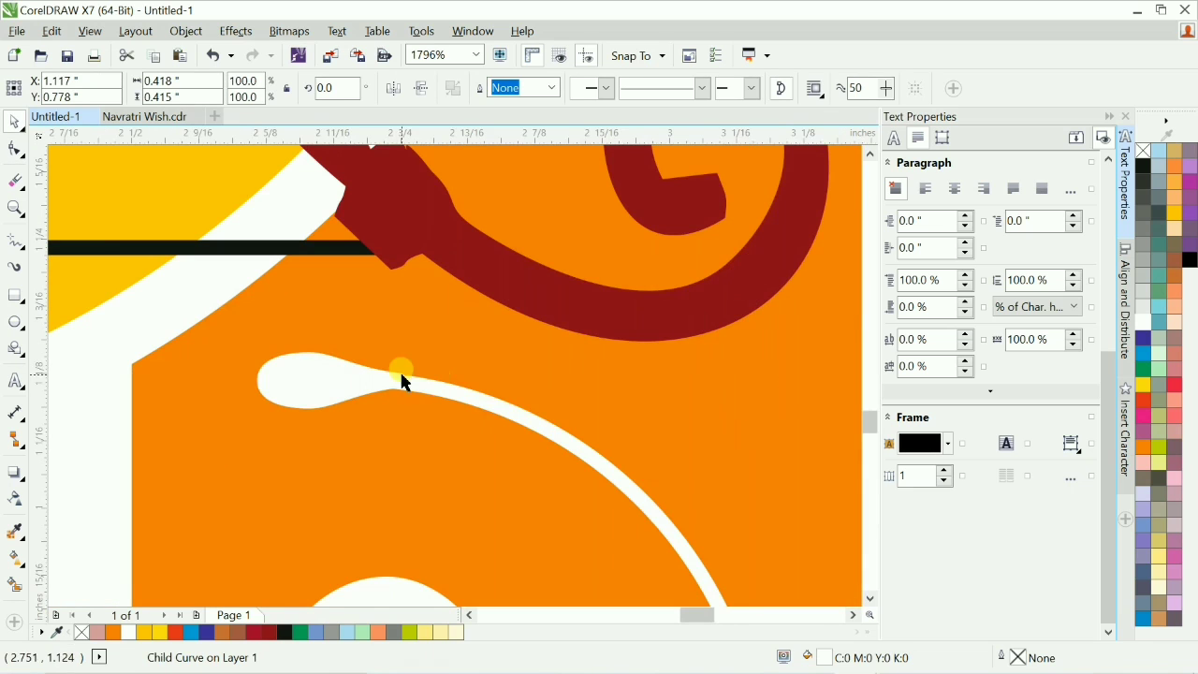
key("F10")
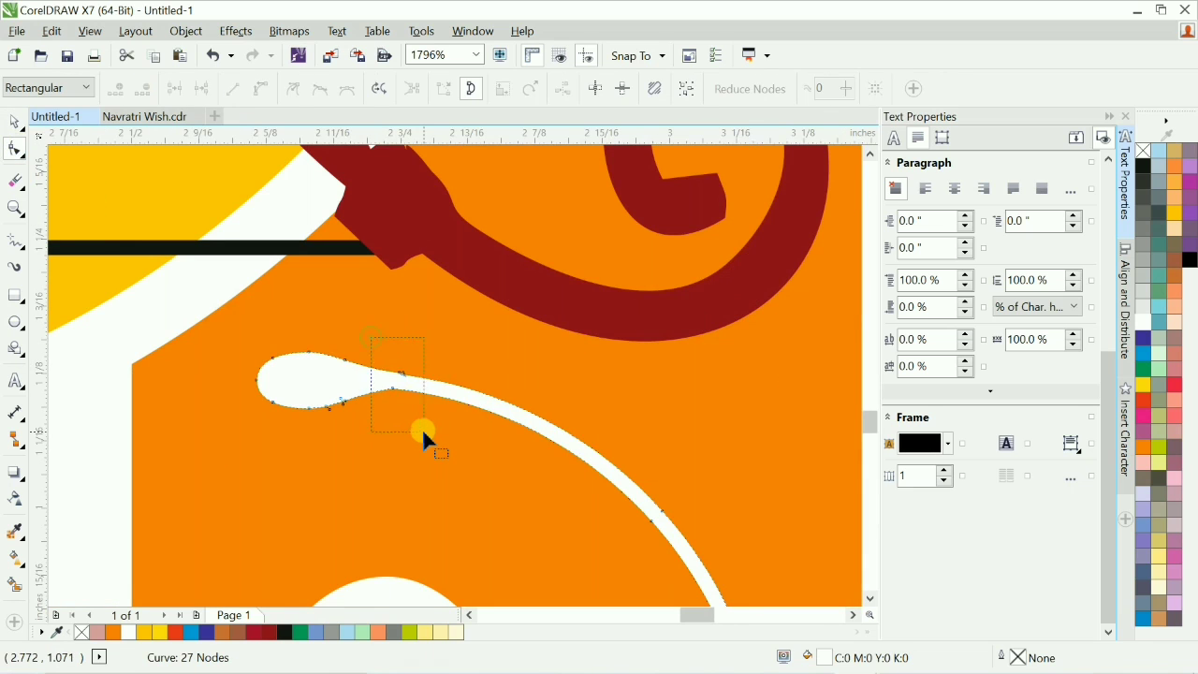
left_click_drag(422, 428, 423, 429)
key("Delete")
key("ctrl+z")
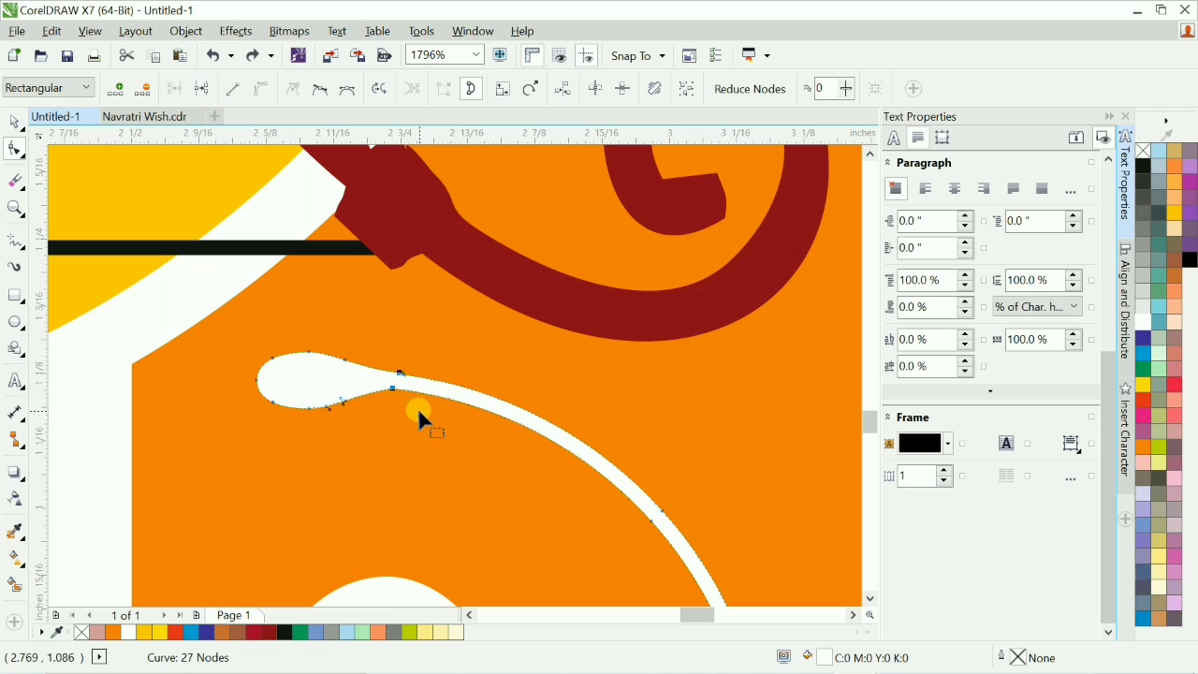
double_click(475, 405)
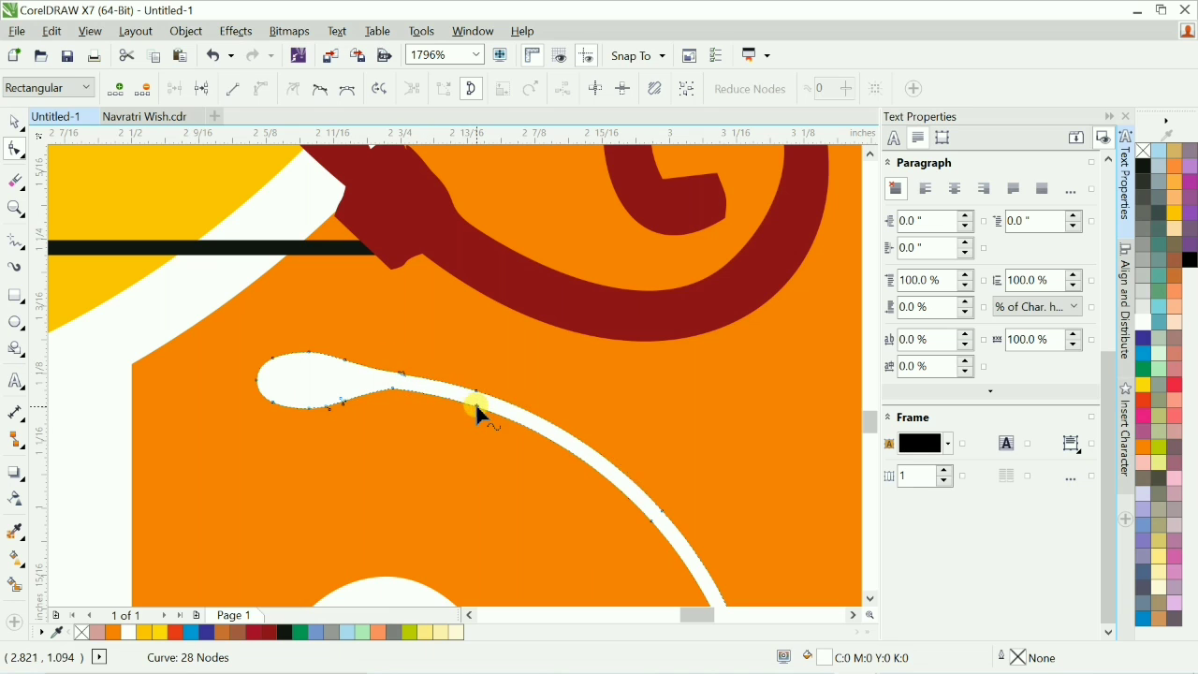
left_click_drag(382, 348, 432, 425)
key("Delete")
key("space")
key("F3")
key("F3")
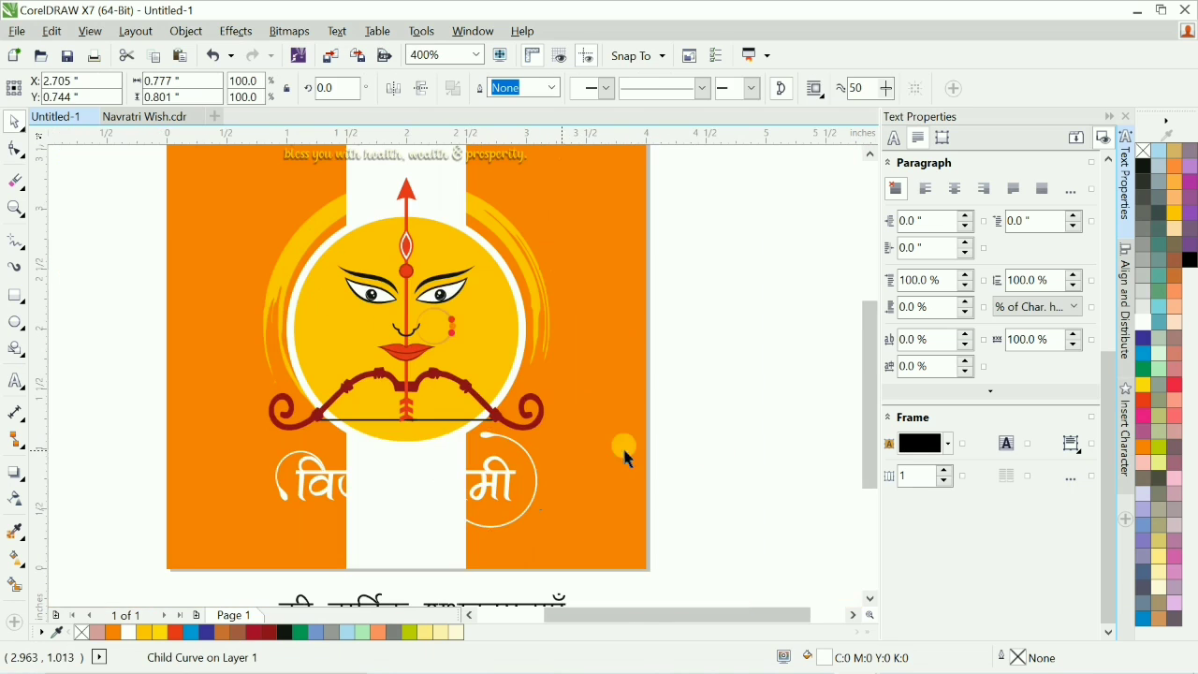
Place an orange copy of the heading group inside the white stripe's PowerClip, keeping the white heading over the orange panels.
left_click(719, 449)
key("F2")
left_click_drag(200, 378, 650, 543)
left_click(608, 414)
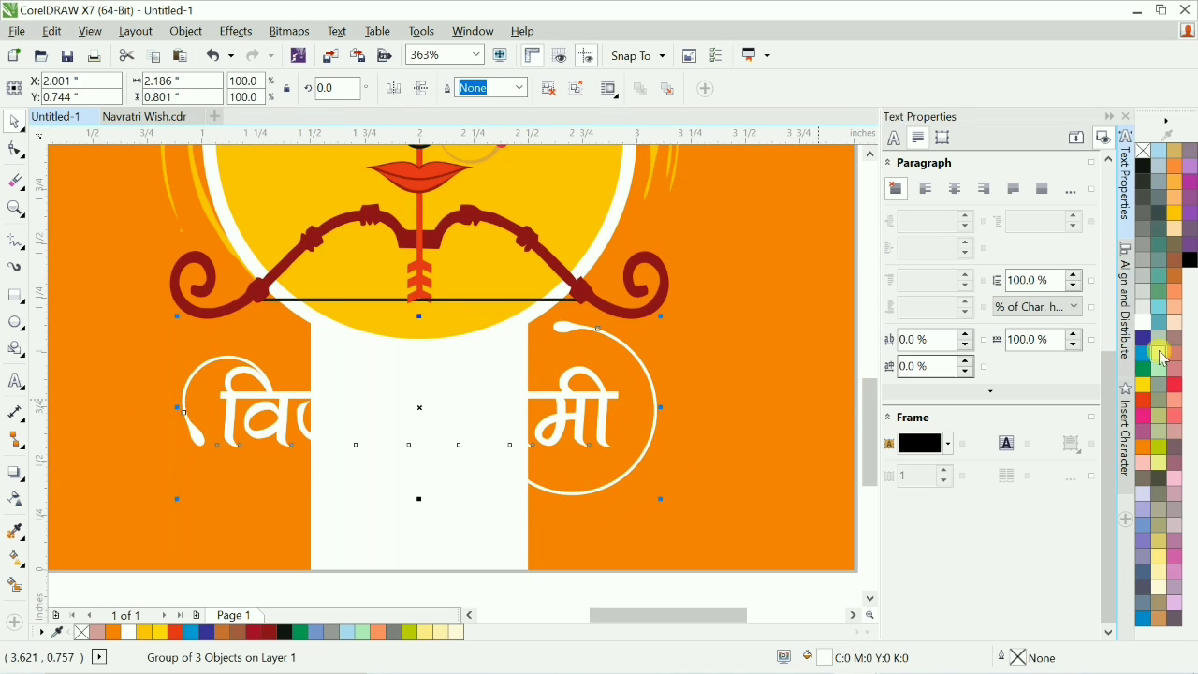
left_click(1150, 448)
key("ctrl+z")
left_click(447, 504)
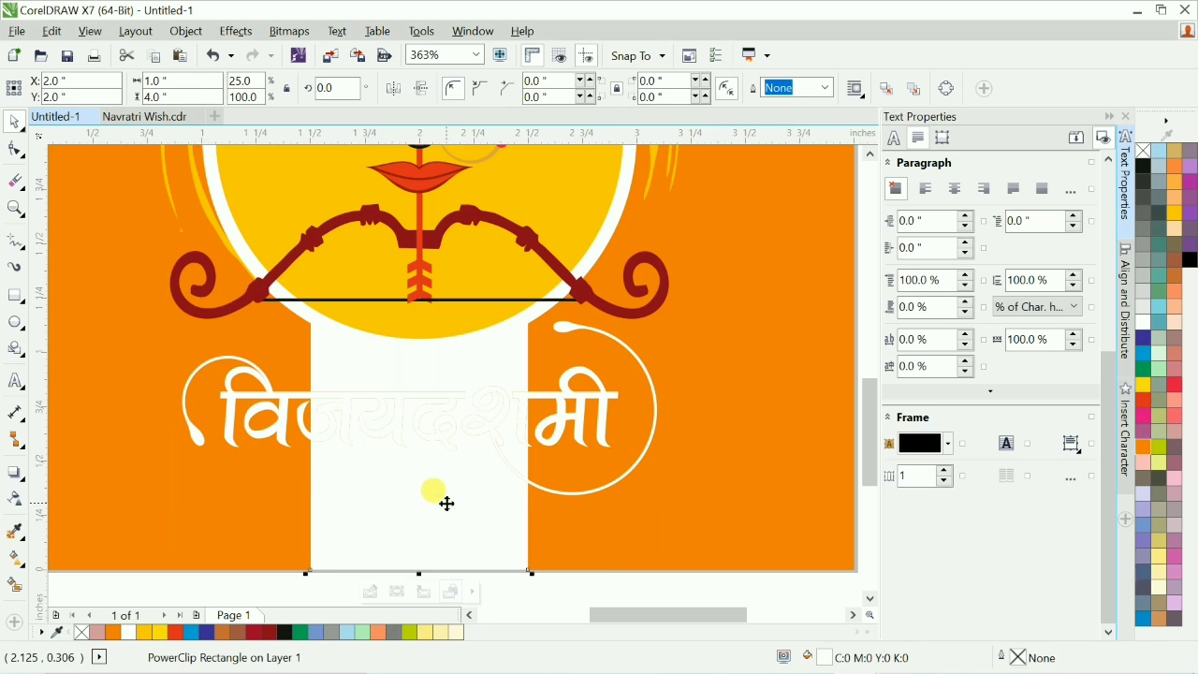
left_click(583, 421)
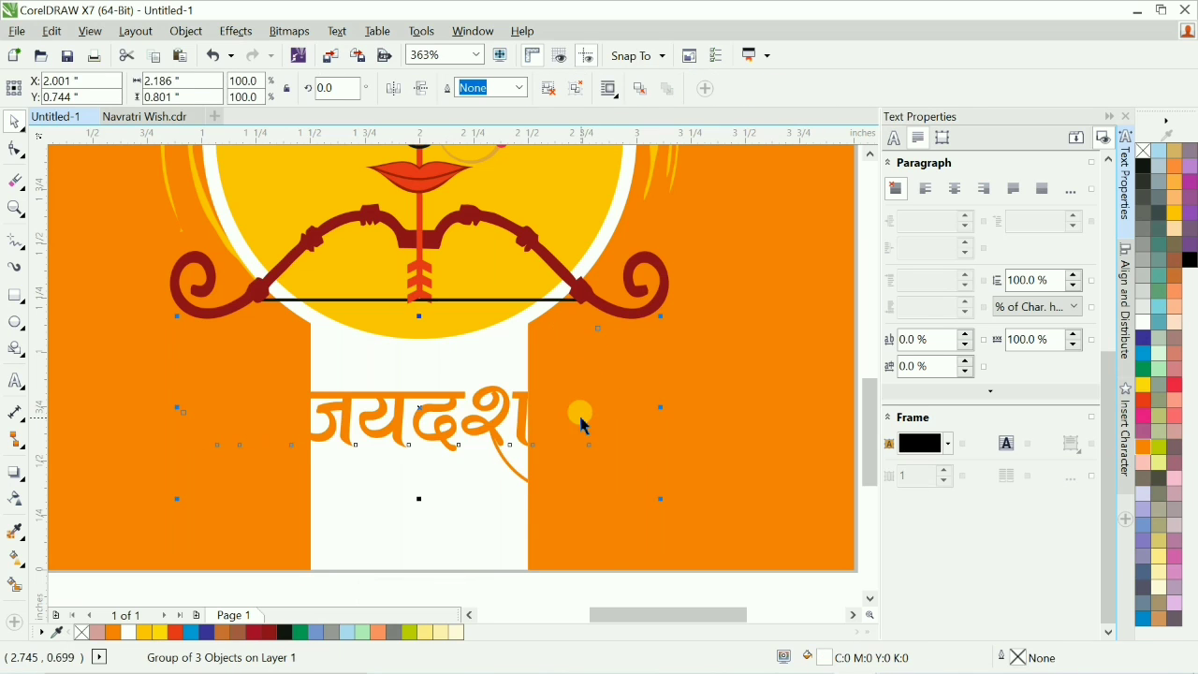
scroll(761, 420, "down", 3)
left_click(770, 420)
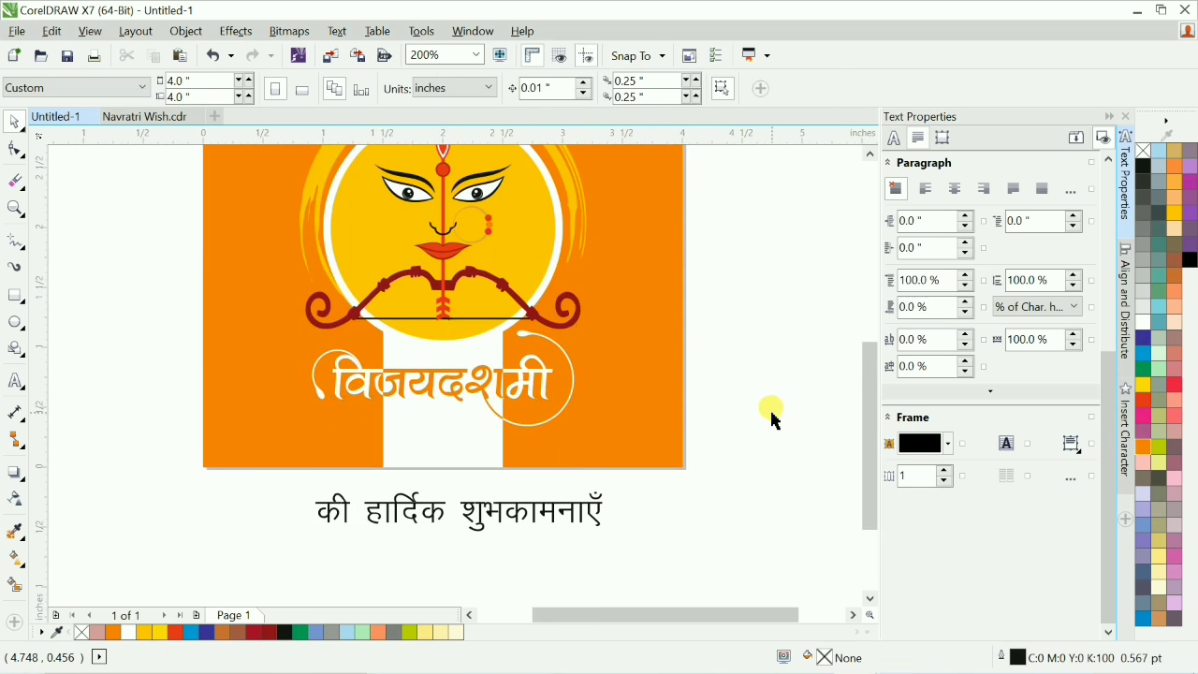
Move the line की हार्दिक शुभकामनाएँ directly beneath the heading and scale it down to about 12 pt.
scroll(770, 420, "down", 3)
scroll(658, 495, "up", 5)
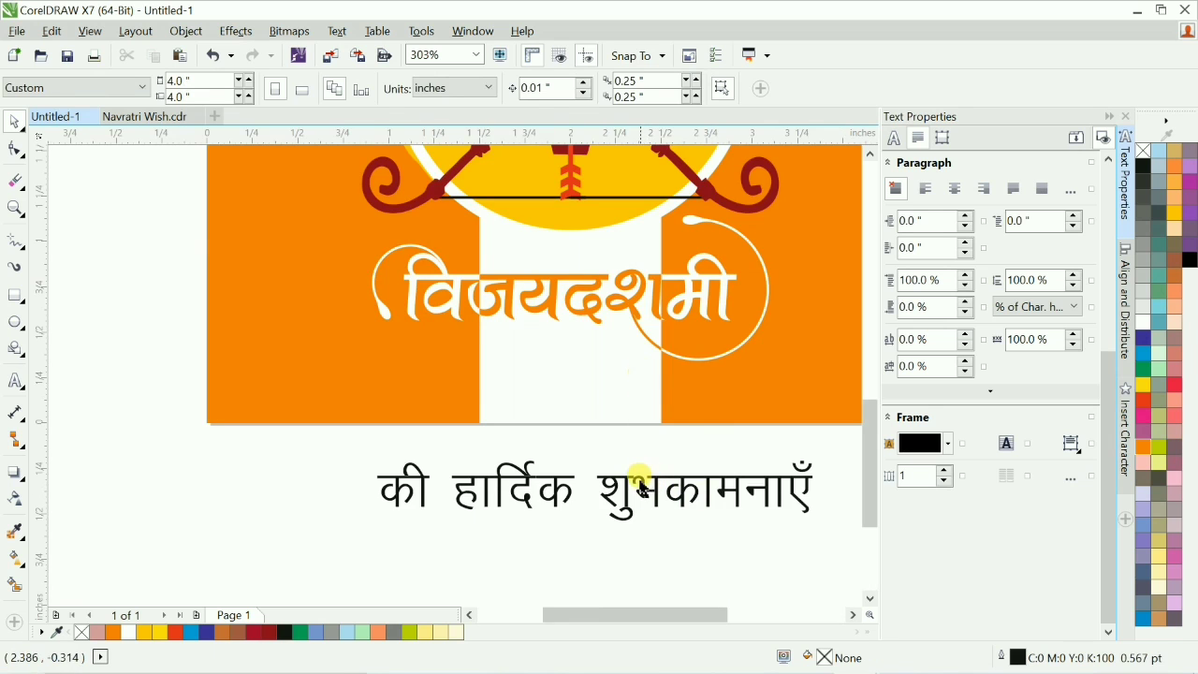
left_click_drag(642, 486, 632, 355)
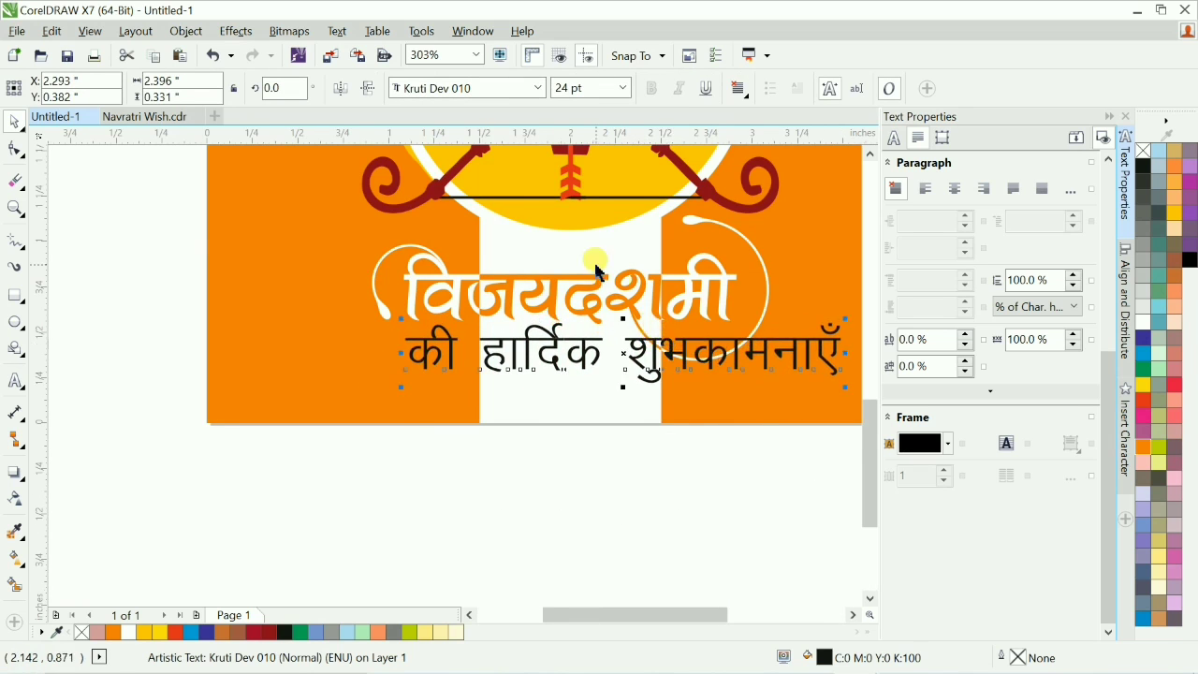
scroll(776, 388, "down", 3)
scroll(709, 387, "up", 4)
left_click_drag(709, 388, 438, 352)
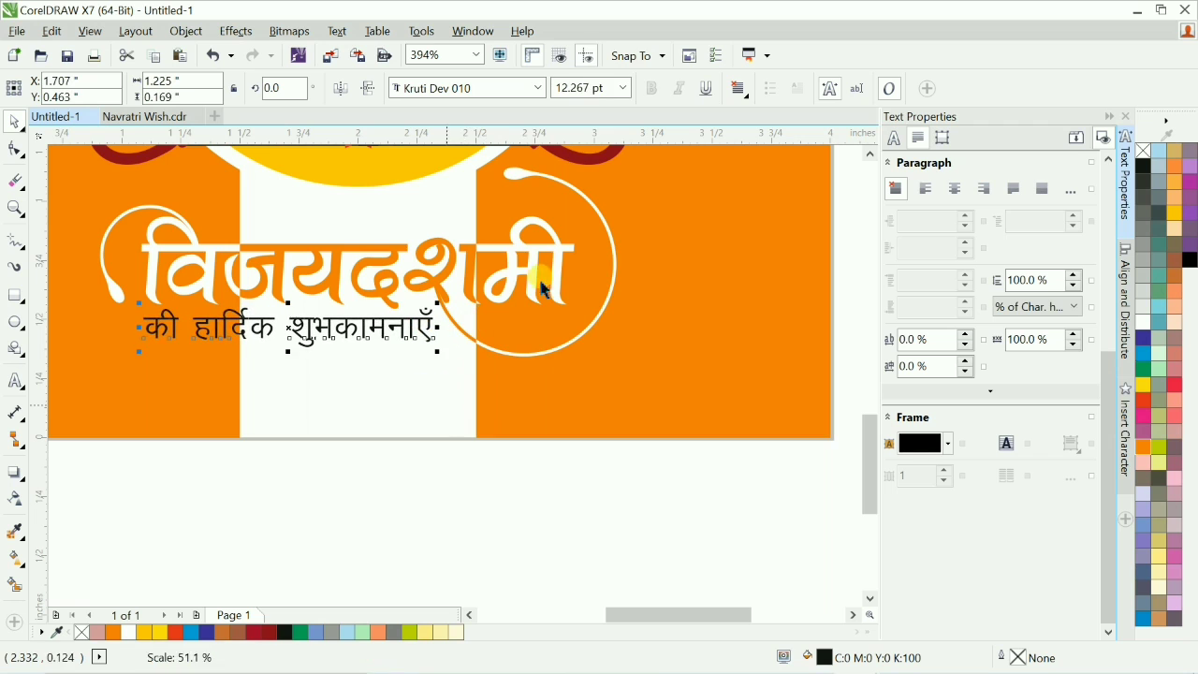
left_click(475, 530)
scroll(475, 531, "down", 3)
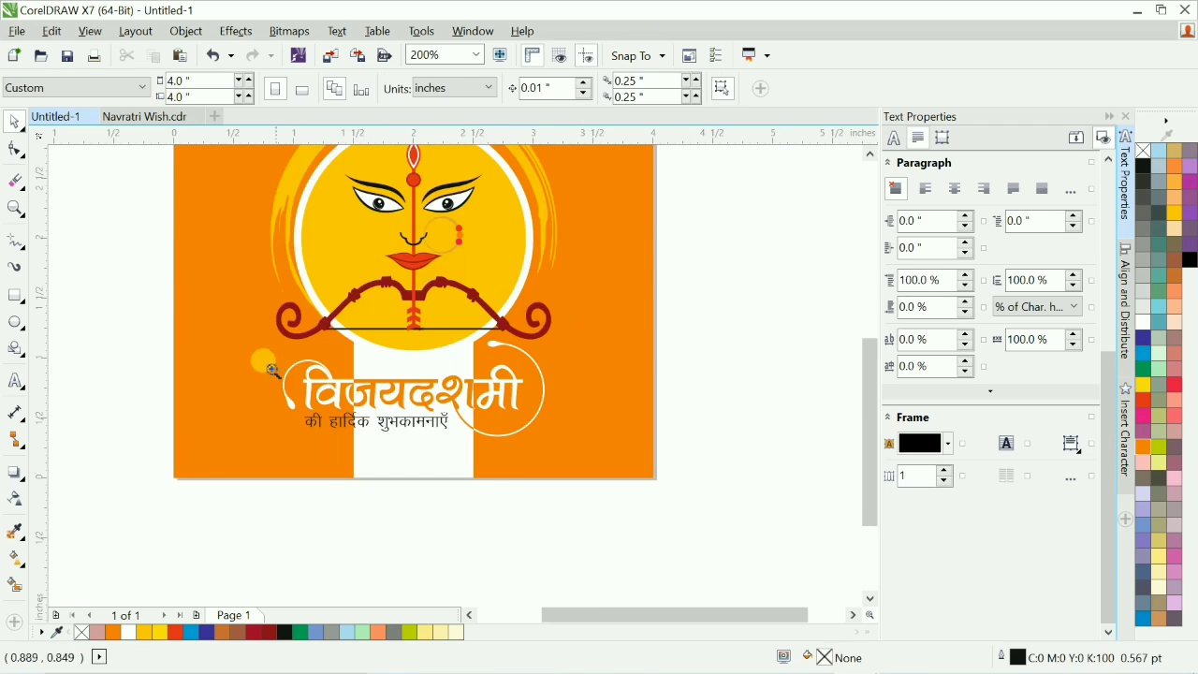
scroll(521, 476, "up", 5)
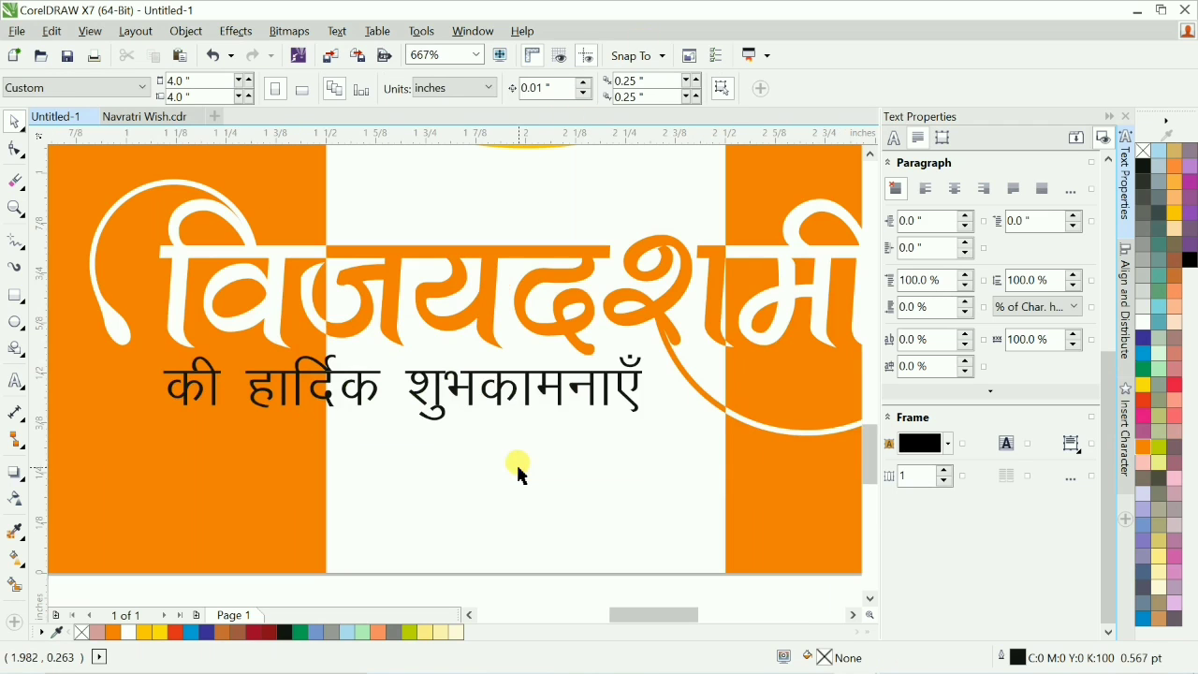
Colour the की हार्दिक शुभकामनाएँ line white over the orange panel and place a black copy inside the white stripe's PowerClip.
left_click(503, 396)
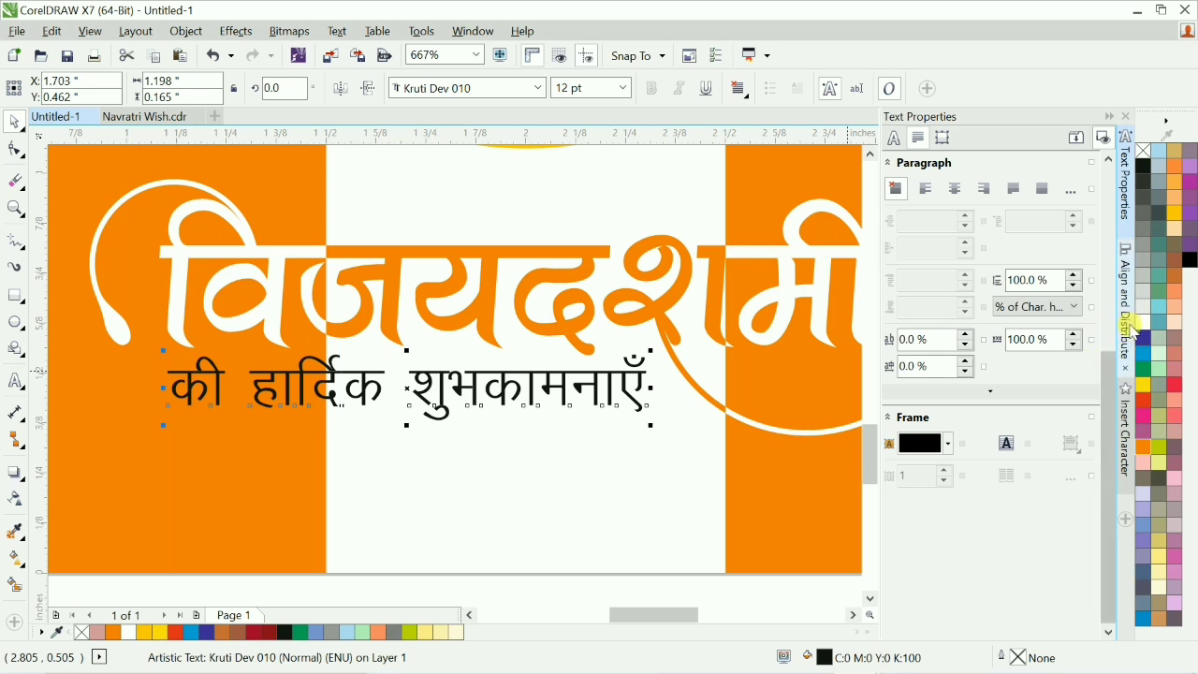
left_click(1144, 325)
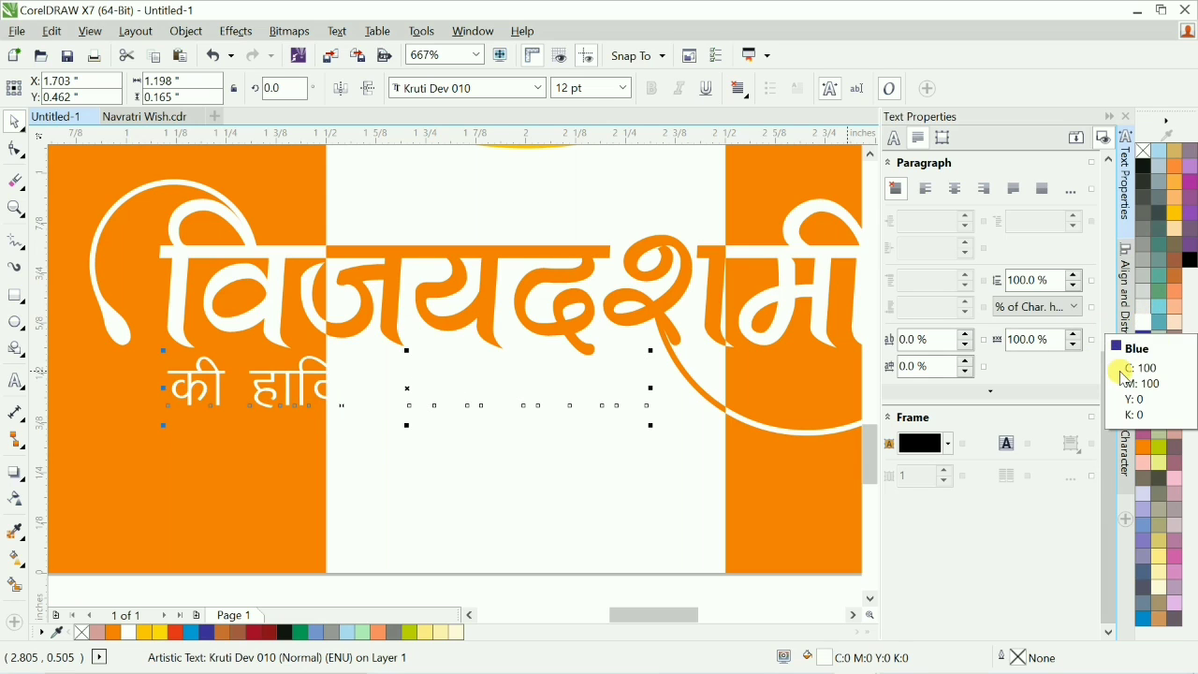
left_click(1144, 166)
left_click(401, 466)
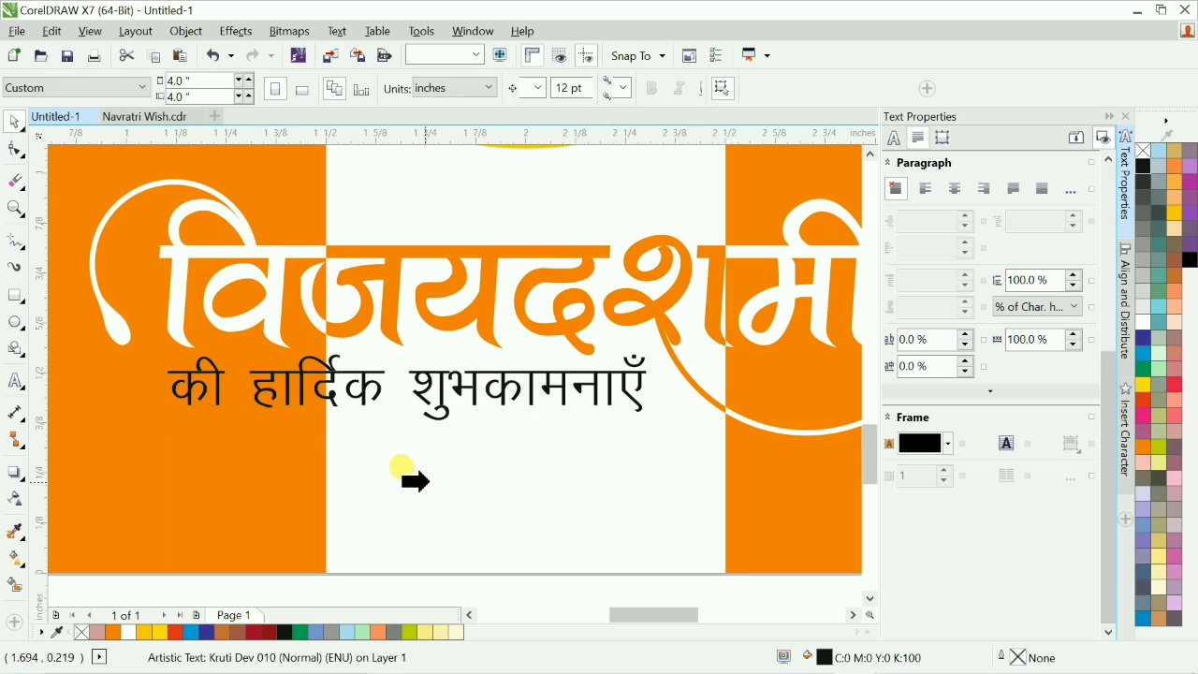
left_click(301, 394)
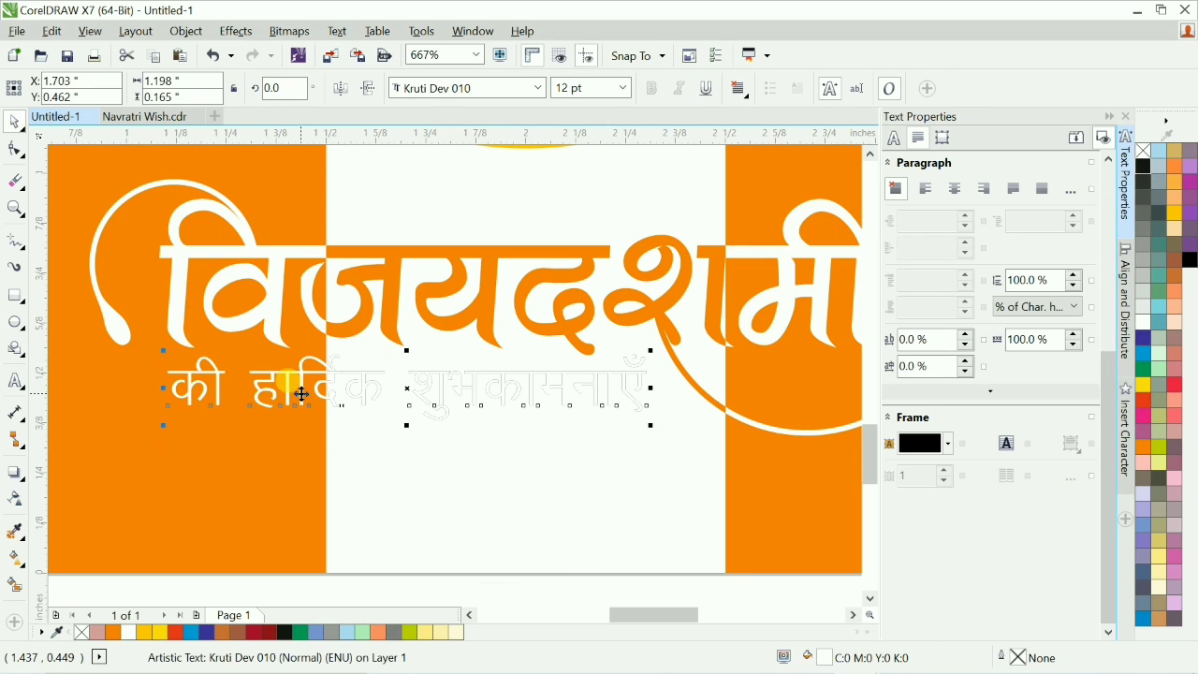
key("ctrl+x")
scroll(452, 527, "down", 5)
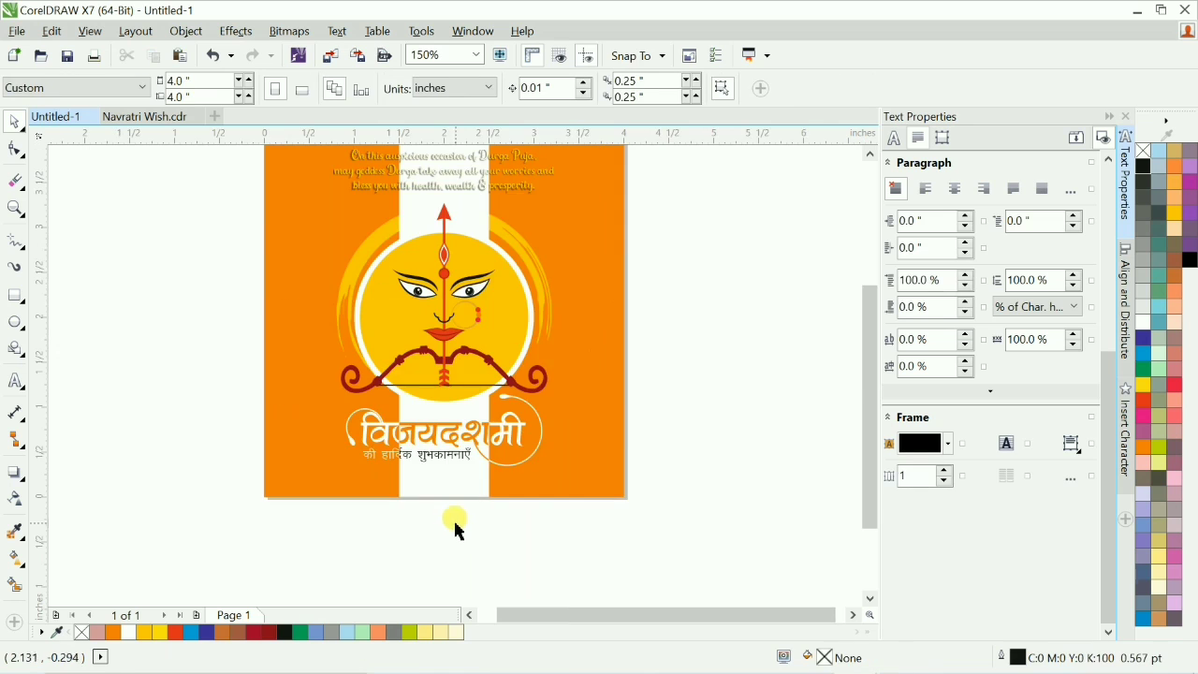
left_click_drag(547, 527, 550, 529)
key("shift+F4")
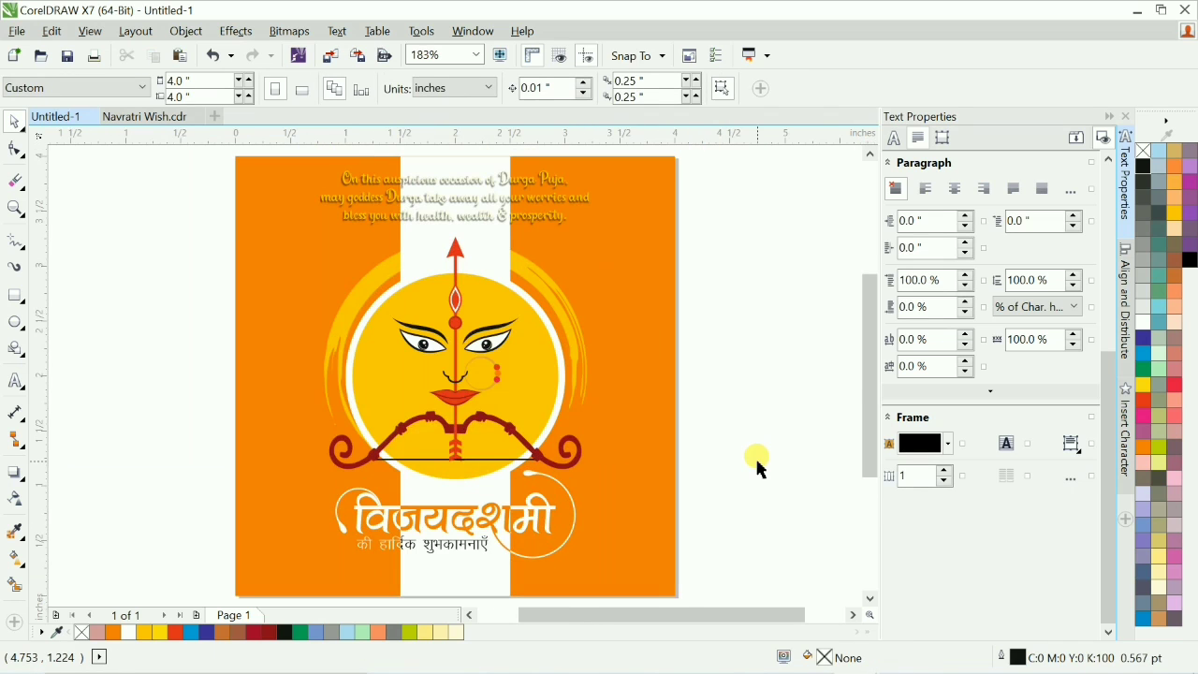
Draw a 10-sided polygon about 0.67 by 0.70 inches beside the page.
scroll(757, 460, "down", 1)
scroll(761, 468, "up", 1)
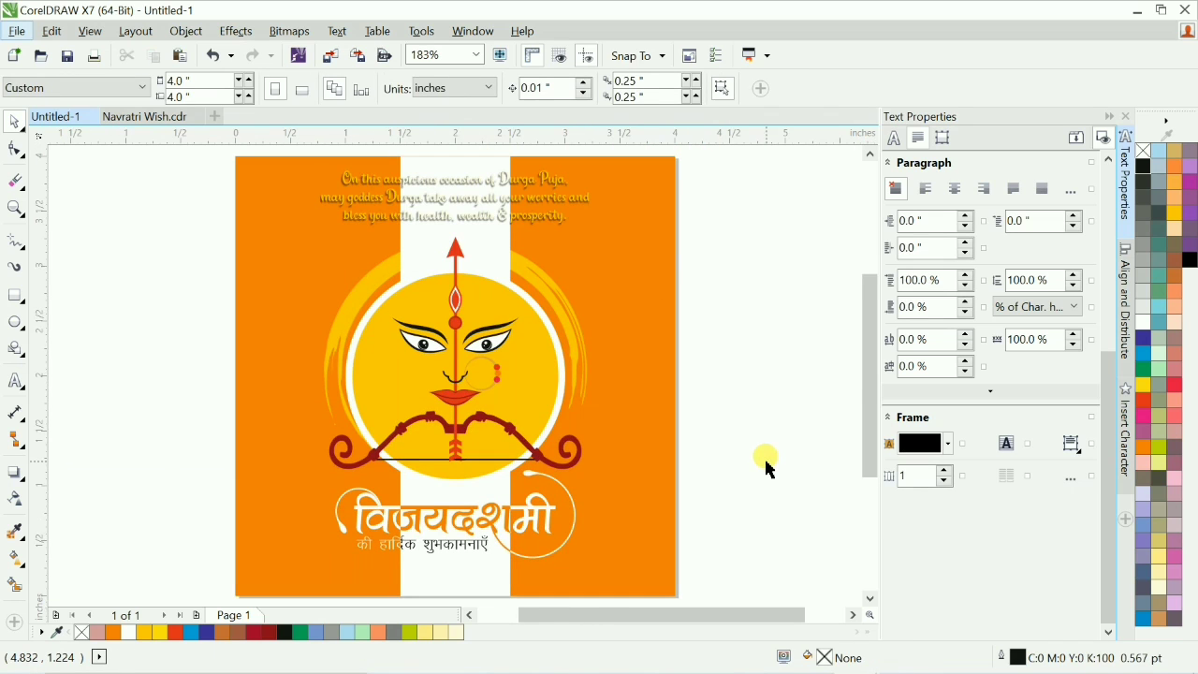
scroll(766, 460, "up", 1)
key("F4")
scroll(220, 282, "up", 3)
left_click(21, 328)
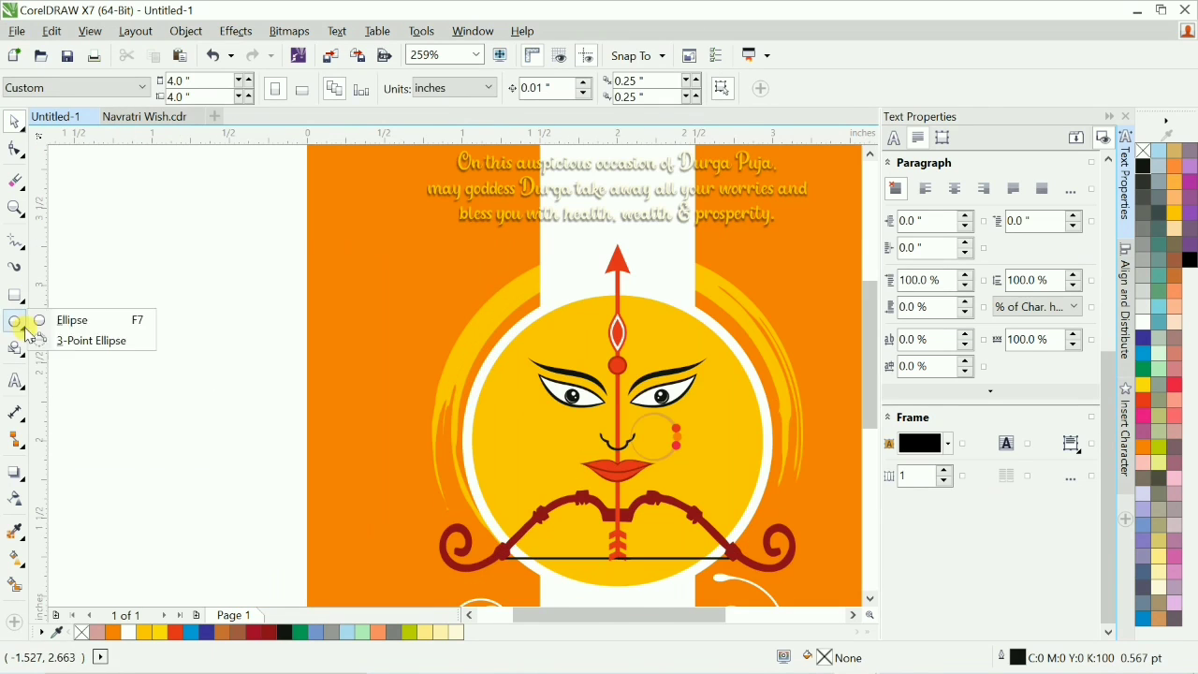
left_click(21, 353)
left_click(66, 348)
left_click_drag(153, 270, 261, 378)
left_click(471, 82)
left_click(471, 82)
key("F2")
key("shift+F2")
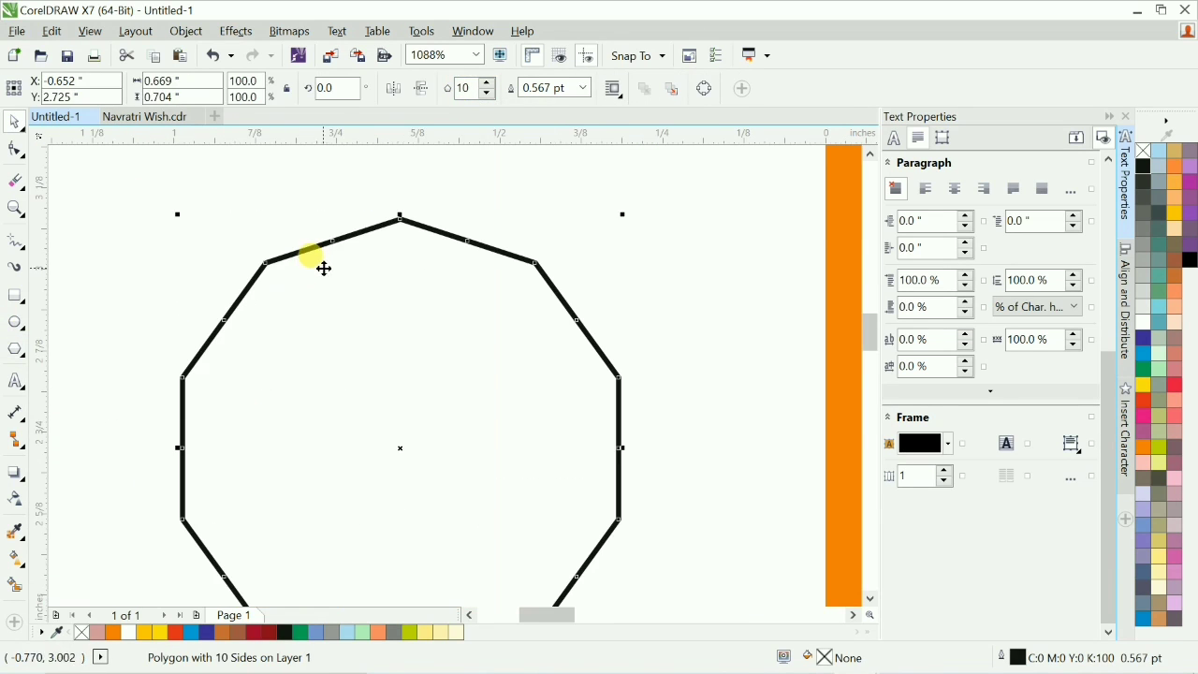
Pull the polygon's side midpoints inward into a star and curve its segments into crossing leaf-shaped petals.
key("F10")
left_click_drag(318, 264, 376, 368)
left_click(387, 301)
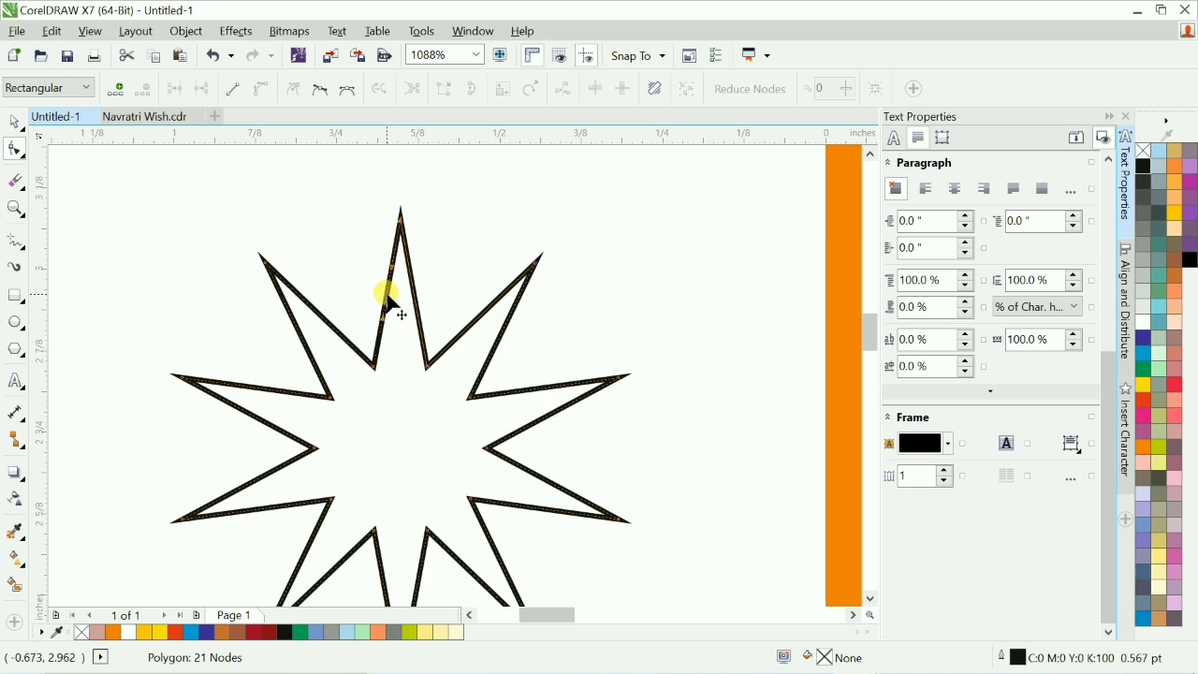
left_click_drag(419, 309, 396, 309)
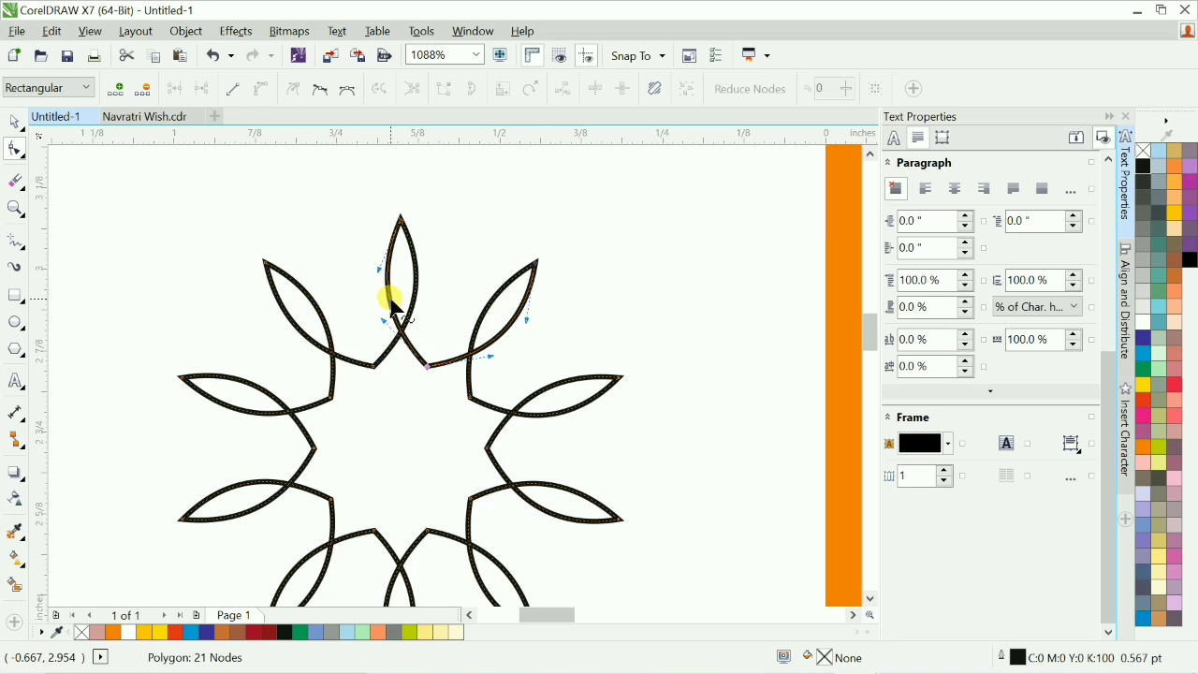
key("space")
left_click(511, 175)
Add two concentric smaller copies of the petal flower, about 0.29 and 0.10 inches wide.
scroll(511, 175, "down", 1)
left_click(454, 308)
left_click_drag(587, 204, 337, 436)
key("F2")
left_click(505, 277)
left_click(447, 330)
left_click_drag(513, 265, 497, 288)
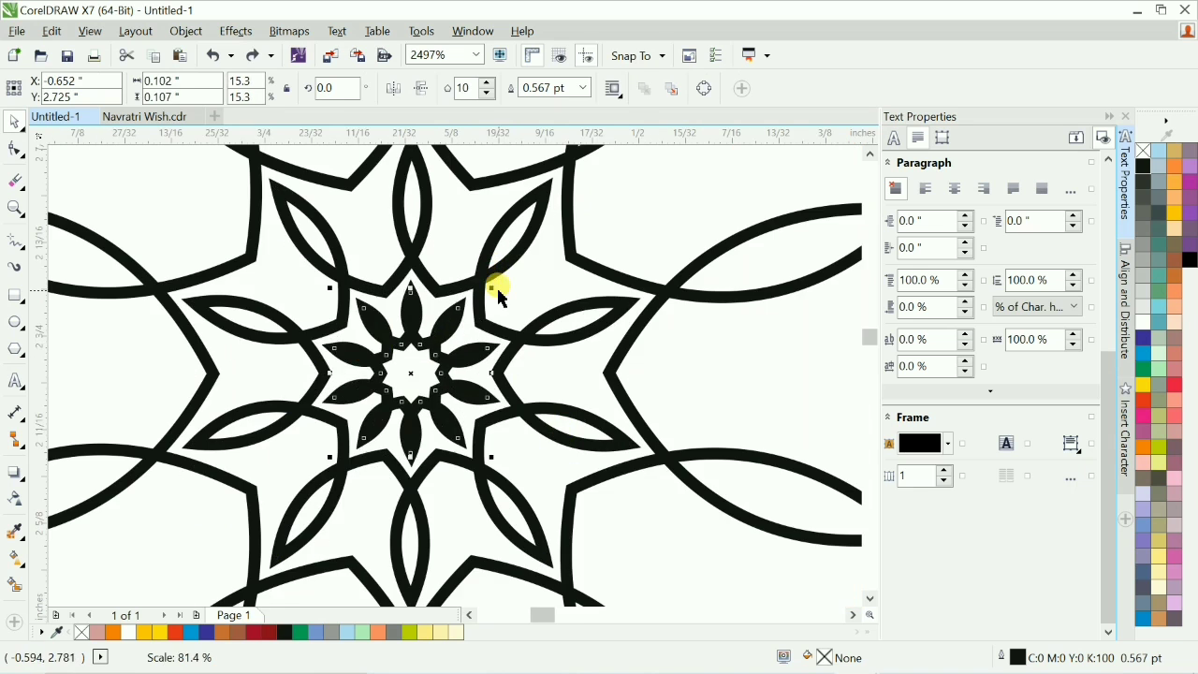
scroll(485, 329, "down", 2)
left_click(568, 443)
scroll(567, 444, "down", 1)
scroll(582, 389, "up", 2)
Try to rotate the flower about its centre.
double_click(500, 249)
left_click_drag(571, 204, 596, 275)
key("ctrl+z")
left_click(596, 281)
scroll(599, 290, "down", 2)
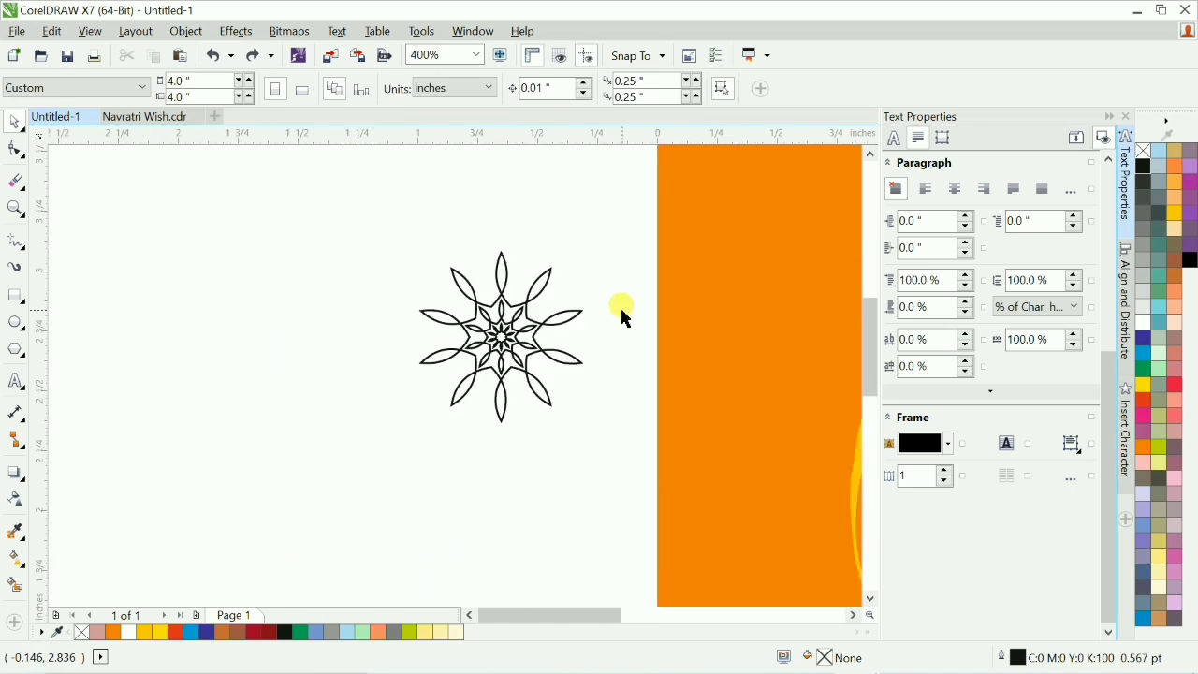
Fill the outer flower with yellow C0 M20 Y100 K0 and remove its outline.
scroll(643, 281, "up", 1)
left_click_drag(318, 278, 551, 545)
left_click(446, 420)
scroll(324, 221, "down", 1)
scroll(406, 313, "up", 2)
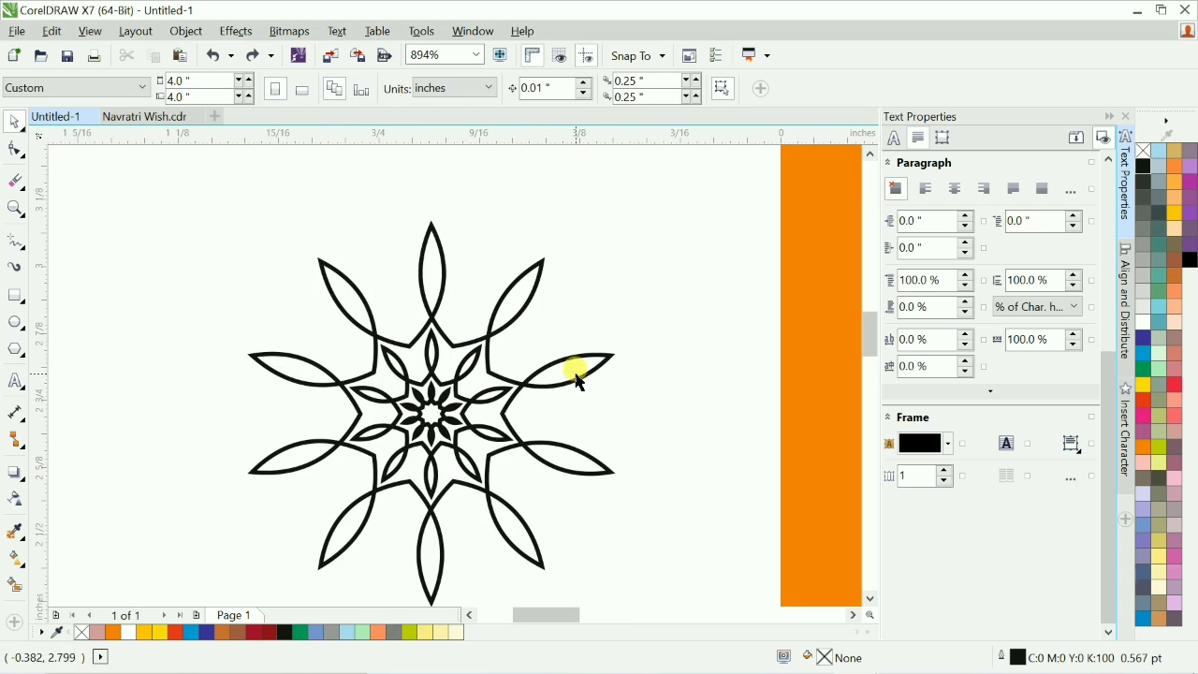
left_click(575, 376)
left_click(1174, 212)
right_click(1144, 150)
Remove the inner flowers' outlines and fill the middle flower white.
key("Tab")
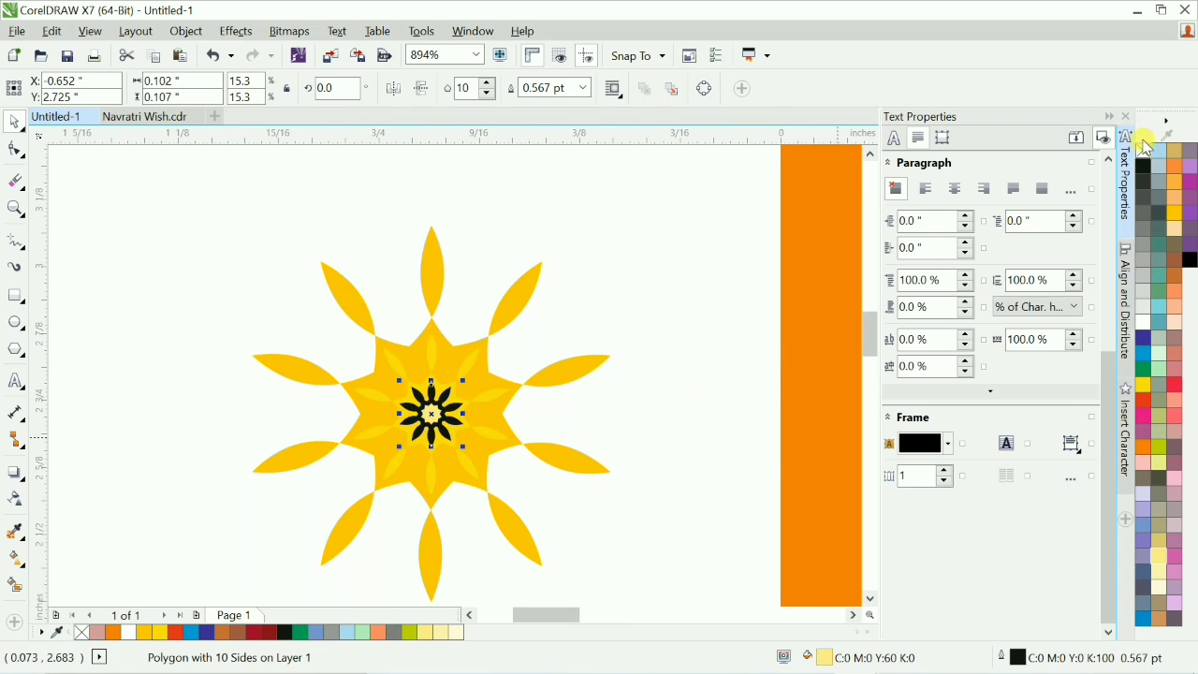
left_click(1142, 324)
key("ctrl+z")
left_click(719, 431)
scroll(536, 374, "down", 2)
scroll(529, 372, "up", 2)
left_click(501, 387)
left_click(1142, 324)
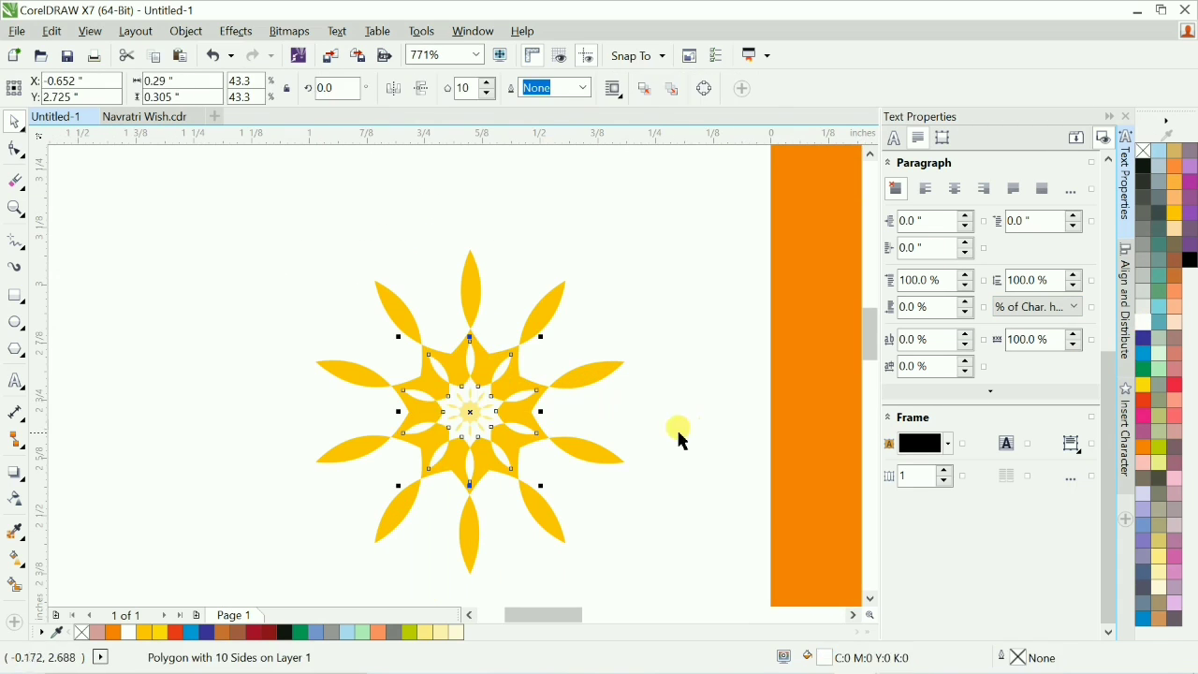
Make a yellow copy of the outer flower enlarged to about 133% behind it, and fill the original outer flower white.
scroll(530, 387, "down", 1)
scroll(585, 377, "up", 1)
left_click(577, 377)
left_click_drag(608, 245, 695, 190)
right_click(695, 190)
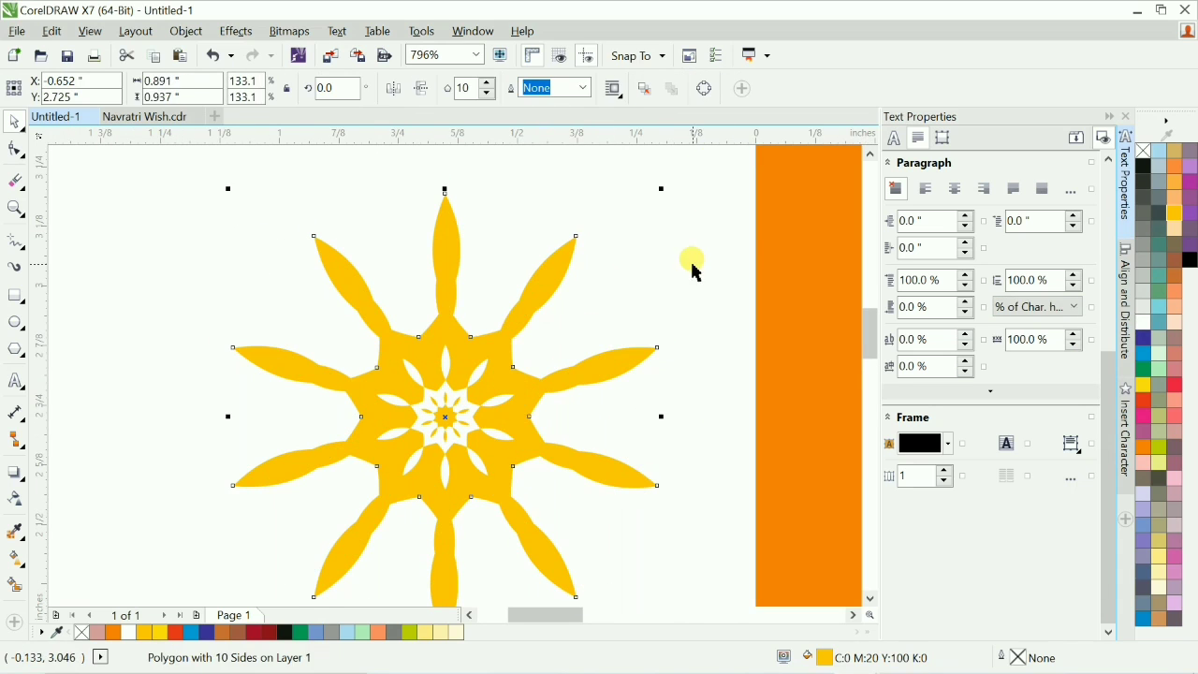
key("ctrl+z")
left_click(1142, 322)
left_click(543, 241)
scroll(544, 241, "down", 2)
scroll(522, 208, "up", 2)
Group the flower shapes and move the ornament onto the orange panel left of the circle, at about X 0.613, Y 2.865 inches.
left_click_drag(367, 245, 706, 574)
scroll(704, 570, "down", 2)
left_click_drag(657, 527, 737, 510)
left_click(632, 444)
scroll(646, 462, "up", 1)
scroll(621, 372, "up", 1)
left_click(621, 373)
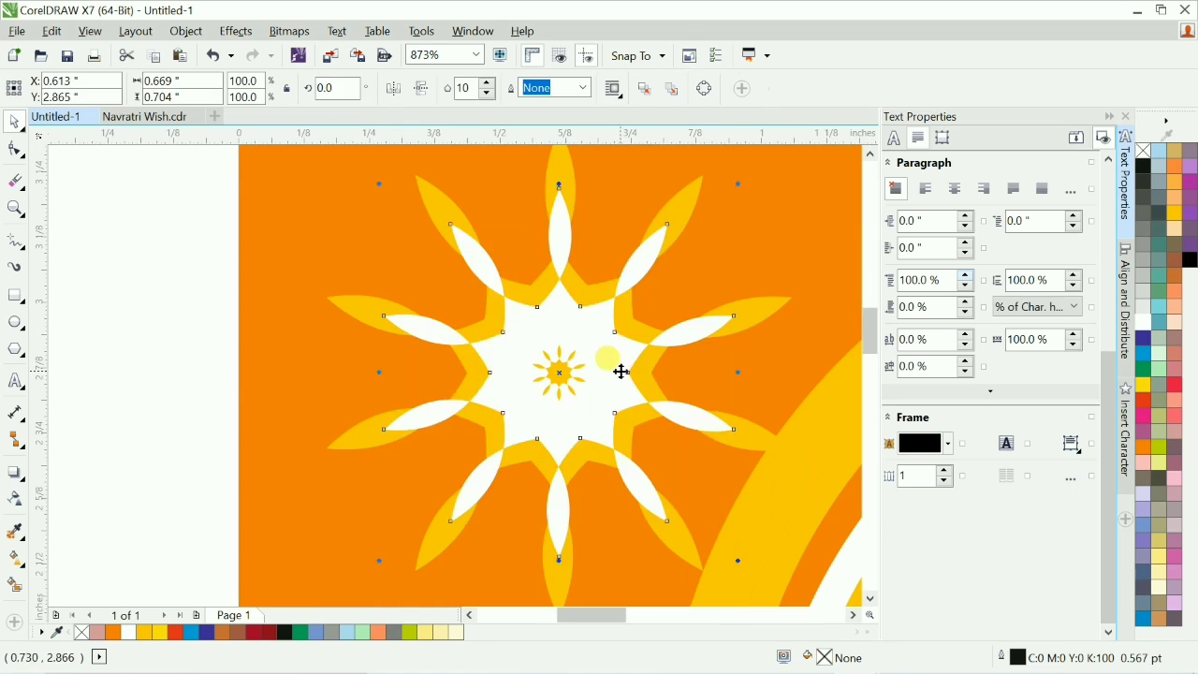
Try a C0 M0 Y100 K0 yellow fill on the outer flower and restore its white fill.
left_click(1142, 384)
left_click(1158, 585)
left_click(1142, 539)
left_click(1142, 384)
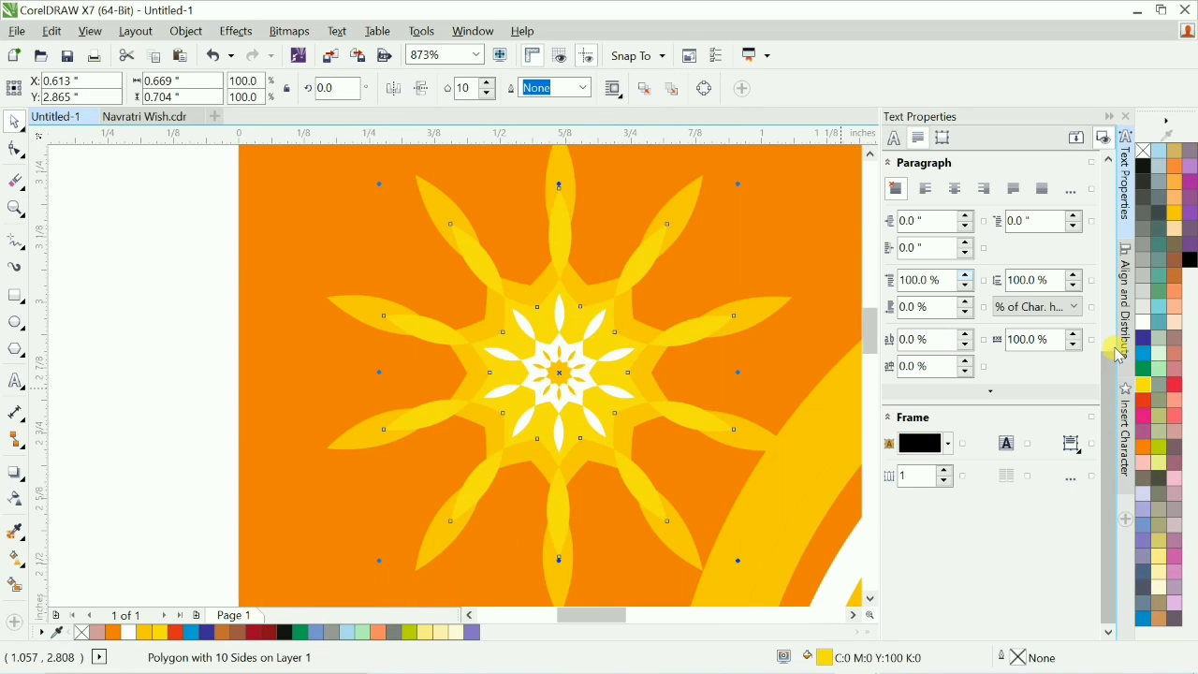
left_click(1142, 322)
left_click(1157, 540)
left_click(1142, 322)
Fill the middle flower with yellow C0 M0 Y100 K0 and the innermost flower white.
left_click(591, 370)
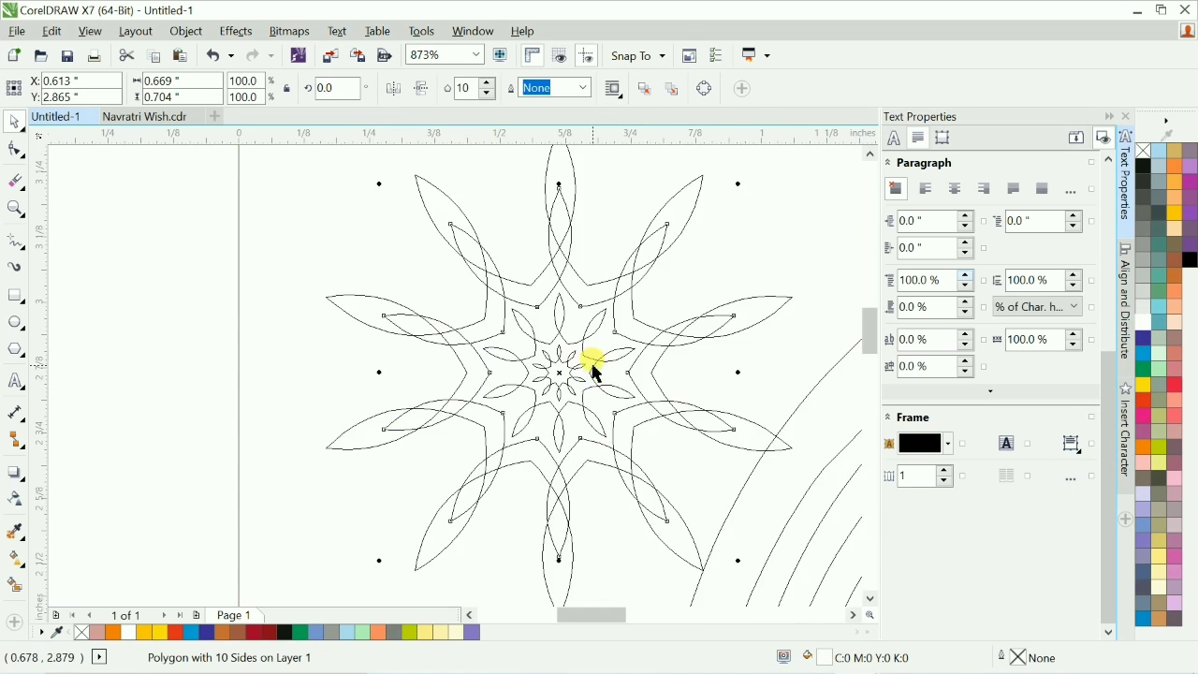
left_click(1142, 384)
left_click(565, 376)
left_click(1142, 322)
left_click(235, 349)
Group the recoloured flower shapes, scale the ornament down slightly and centre it on the page.
scroll(235, 349, "down", 2)
left_click_drag(276, 270, 629, 498)
left_click(552, 294)
left_click_drag(678, 215, 645, 250)
scroll(595, 294, "down", 3)
left_click_drag(348, 318, 468, 425)
key("p")
left_click(253, 289)
Enlarge the centred flower to nearly the full page size and keep a same-size copy beside the page.
key("F2")
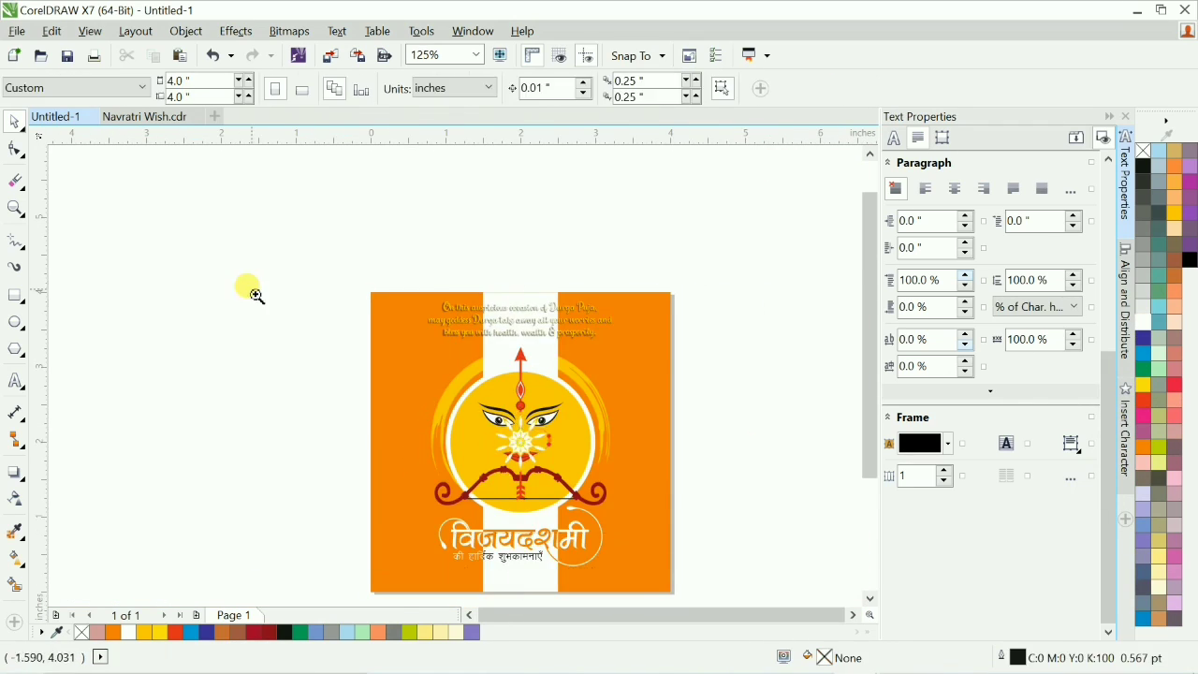
left_click_drag(253, 286, 792, 588)
left_click_drag(496, 360, 700, 361)
key("ctrl+z")
left_click(462, 403)
left_click_drag(508, 349, 762, 187)
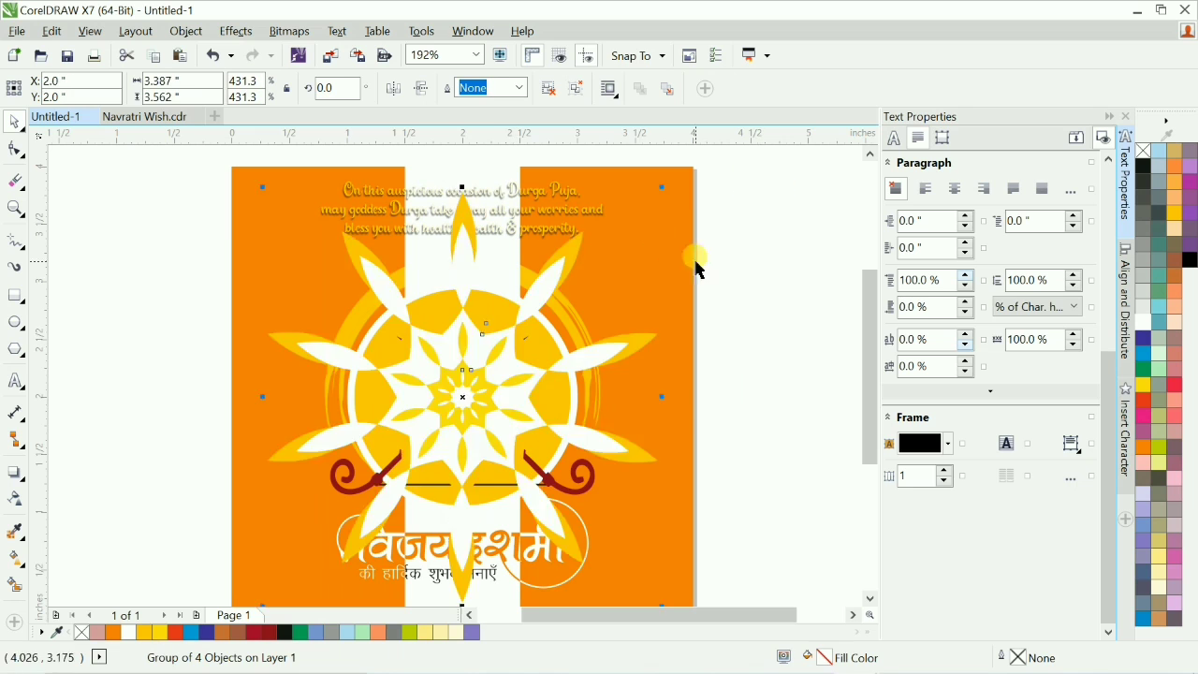
key("F4")
left_click_drag(595, 159, 618, 214)
scroll(394, 432, "down", 1)
Apply a uniform transparency of 80 to the large flower and place it in the clipped background behind the face.
left_click(14, 498)
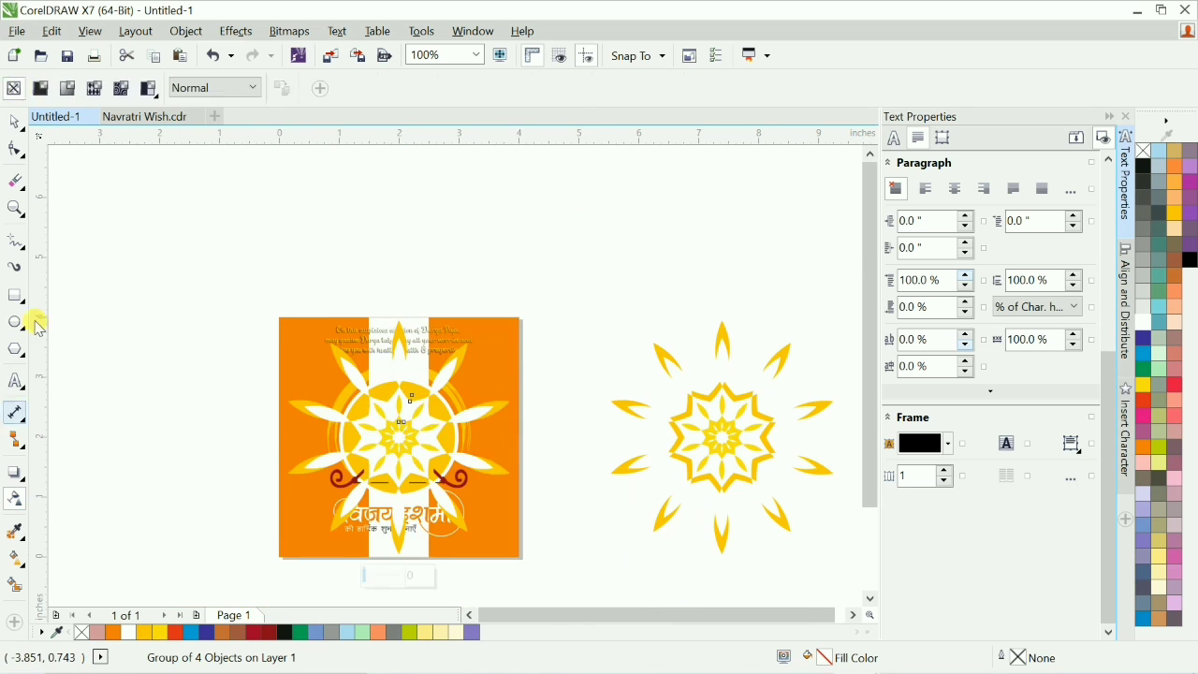
left_click(41, 88)
type("80")
key("Return")
key("F2")
left_click_drag(187, 318, 680, 485)
left_click(562, 299)
left_click(655, 299)
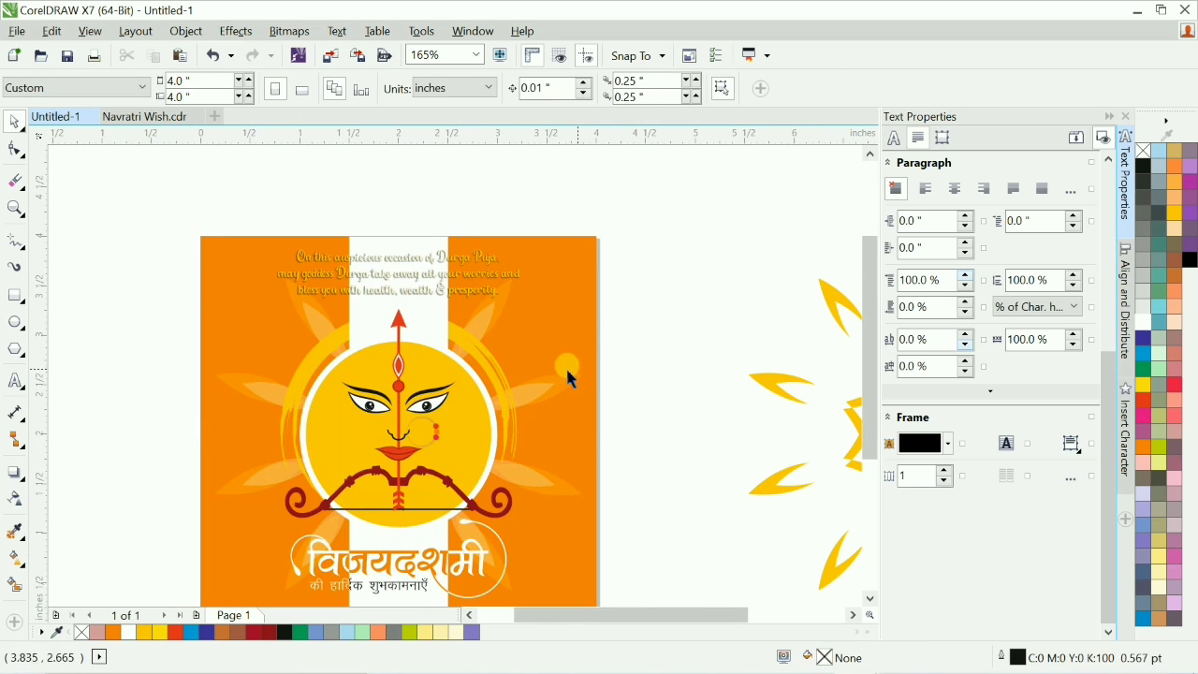
Enlarge the large flower inside the clipped background almost to the page edges and keep it centred on the page.
key("F4")
scroll(532, 386, "up", 1)
key("F4")
scroll(460, 435, "up", 2)
scroll(555, 476, "down", 1)
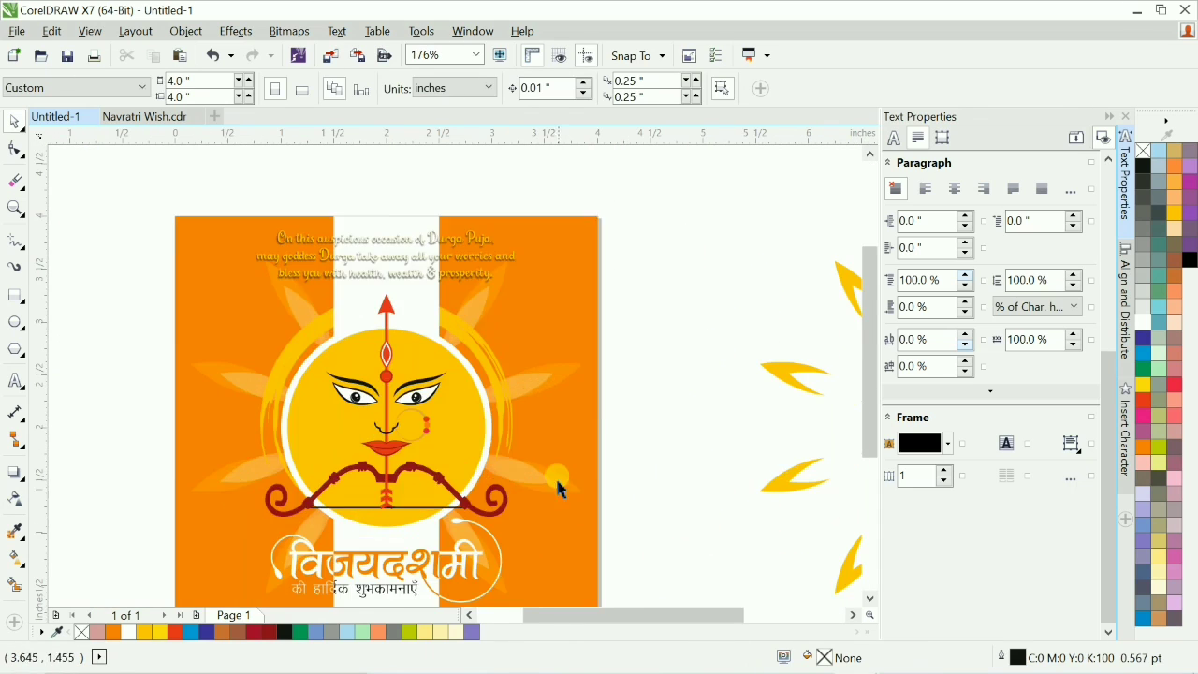
double_click(562, 481)
key("p")
left_click_drag(587, 216, 607, 202)
left_click(658, 260, "ctrl")
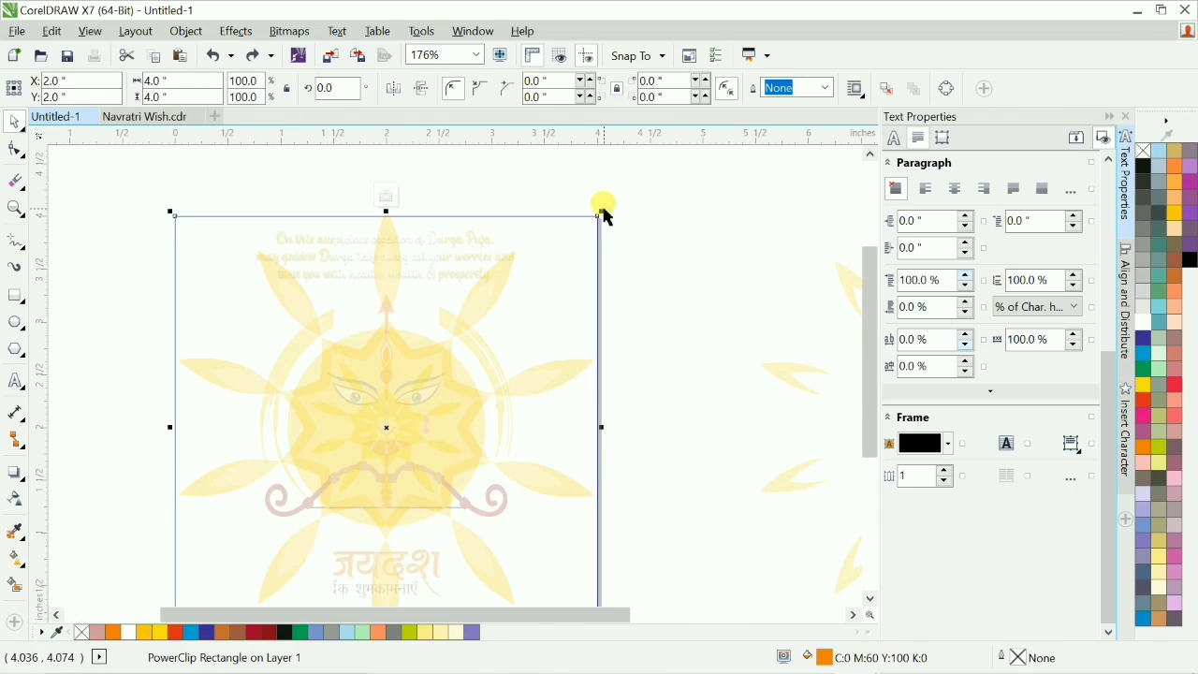
Shrink the spare flower beside the page to about 0.922 × 0.97 inches.
left_click(662, 318)
scroll(660, 290, "down", 4)
key("F2")
left_click_drag(396, 219, 947, 484)
left_click_drag(730, 234, 609, 324)
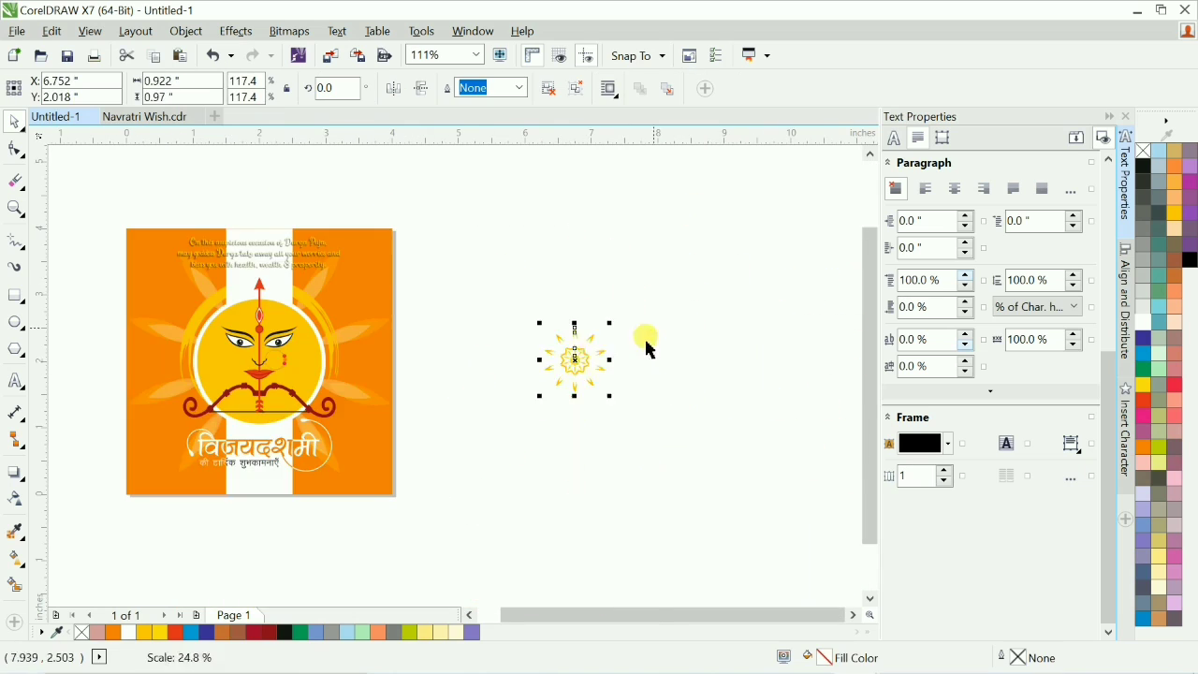
Centre the flower on the page's upper-right corner and enlarge it to about 1.214 × 1.276 inches.
left_click_drag(575, 360, 366, 280)
scroll(353, 229, "up", 4)
left_click_drag(402, 412, 461, 290)
left_click_drag(505, 251, 642, 171)
left_click_drag(446, 347, 492, 272)
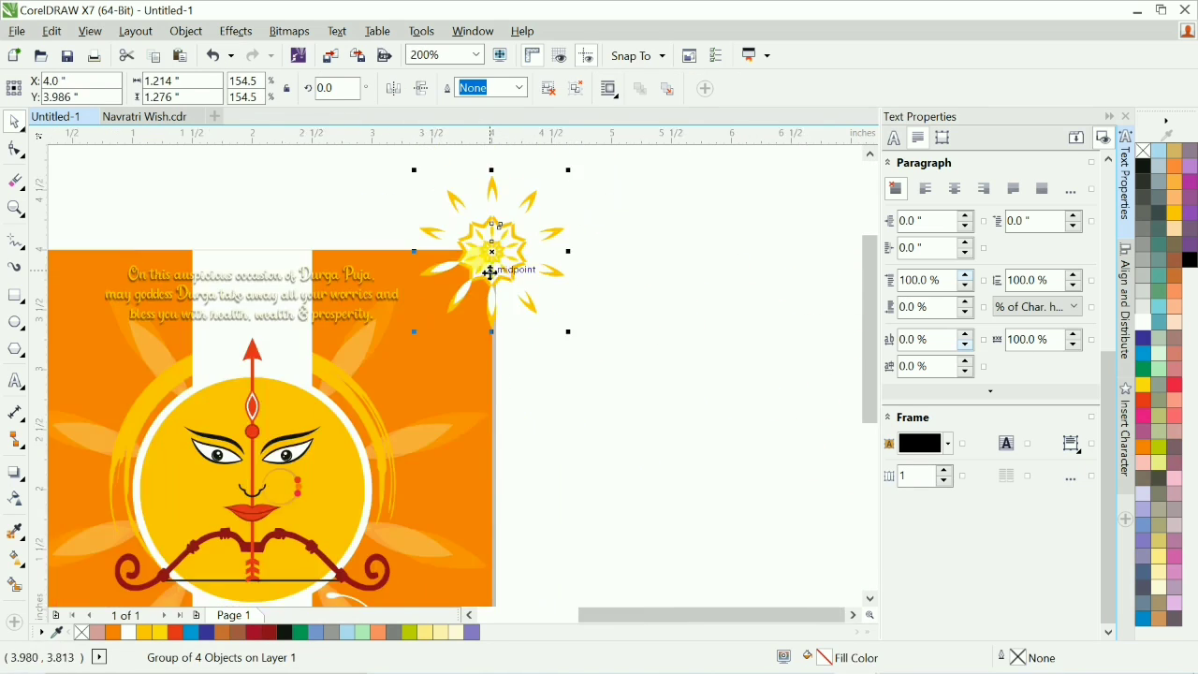
left_click_drag(673, 200, 642, 253)
key("ctrl+z")
Place a spare copy of the corner flower beside the page and copy it onto the other three page corners.
scroll(615, 302, "down", 5)
key("F2")
left_click_drag(323, 261, 737, 562)
left_click_drag(560, 222, 734, 223)
right_click(734, 222)
left_click(559, 222)
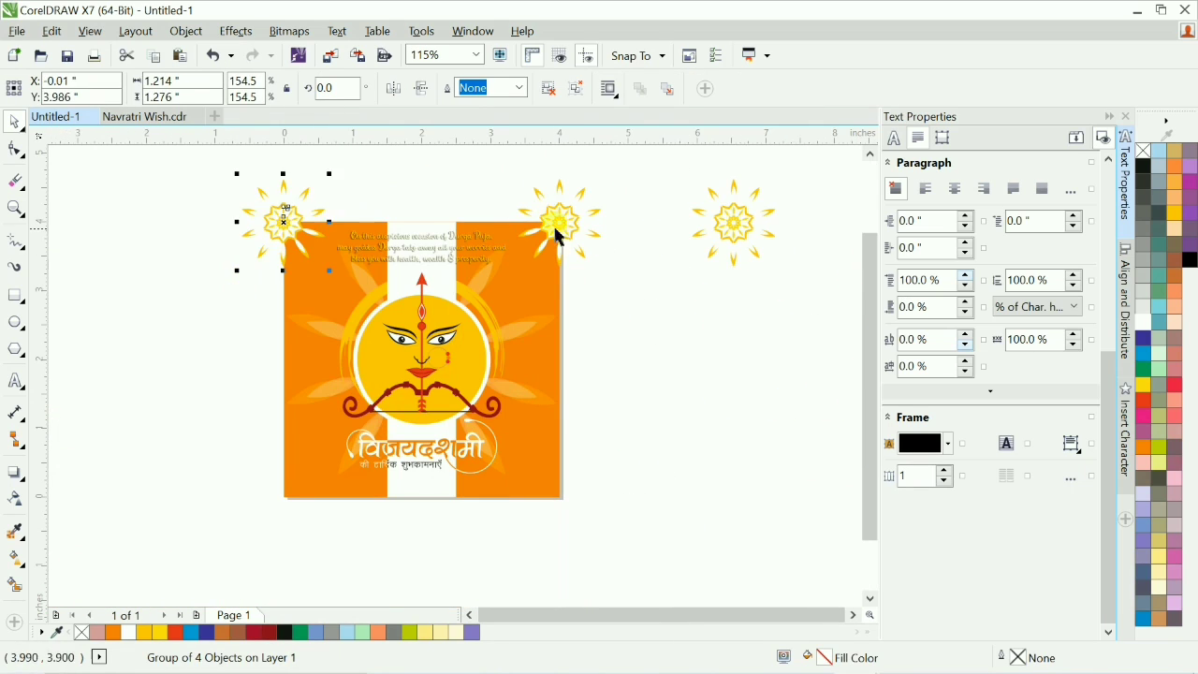
left_click(560, 237, "shift")
left_click_drag(422, 222, 427, 501)
Group the four corner flowers, give them a uniform transparency and place them inside the clipped background.
left_click(552, 214, "shift")
left_click(290, 217, "shift")
key("ctrl+g")
left_click(14, 498)
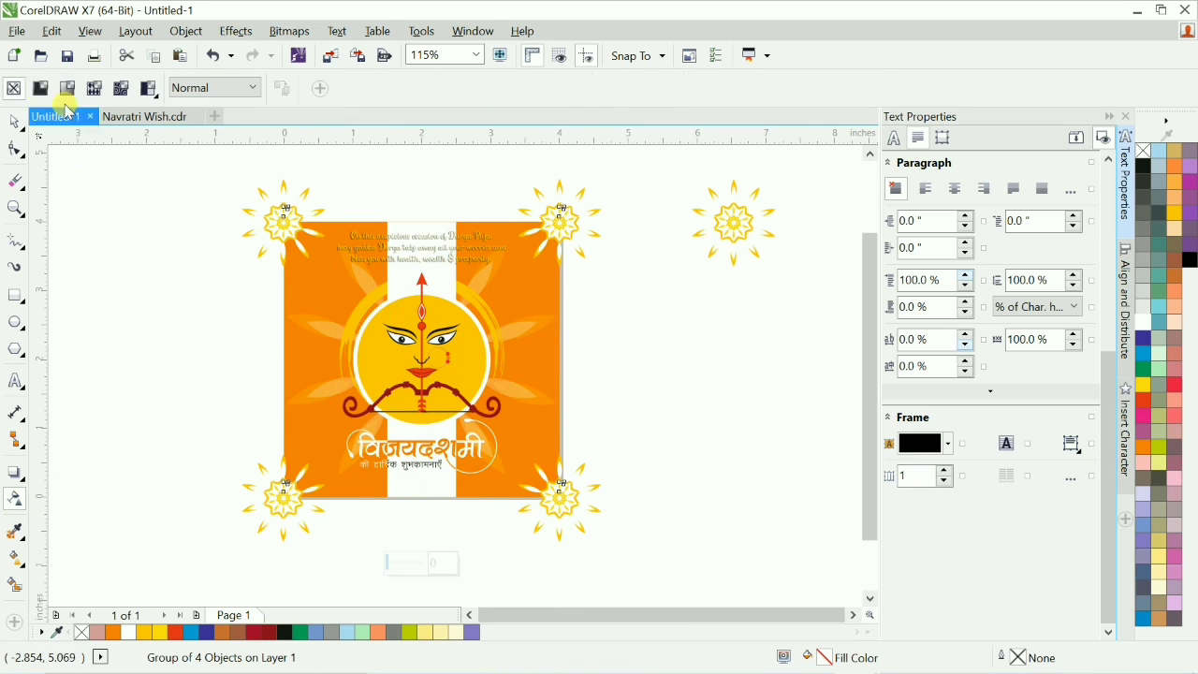
left_click(39, 88)
key("space")
scroll(709, 330, "down", 2)
key("F4")
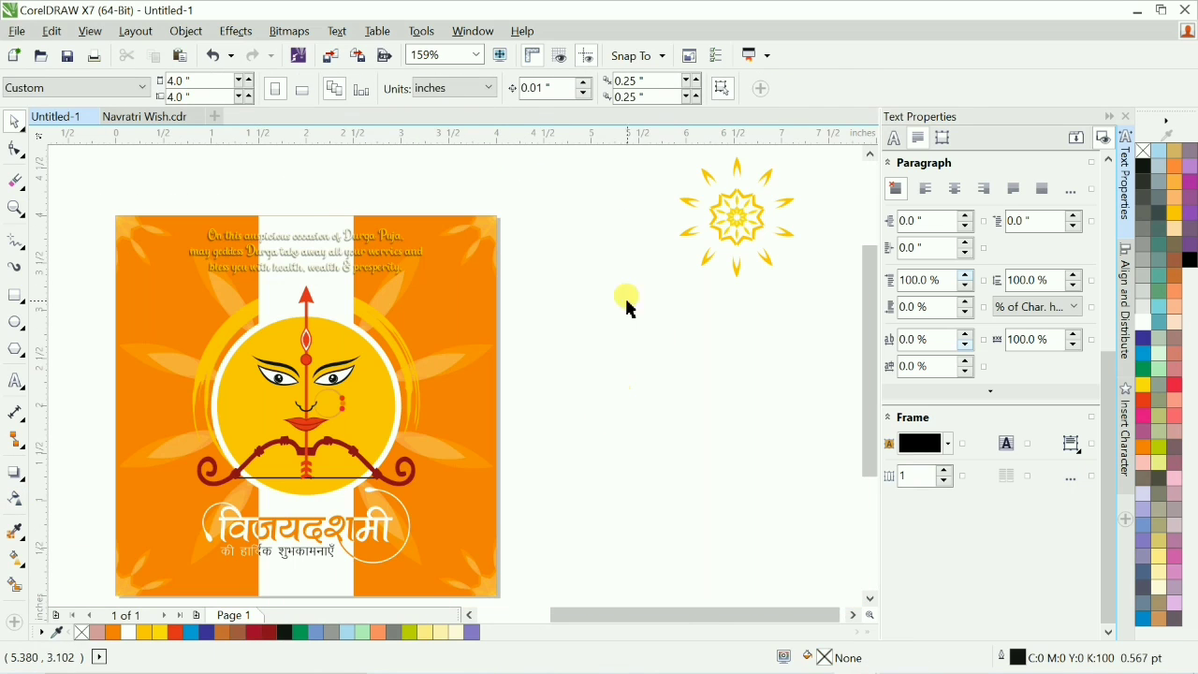
Move the spare flower onto the right orange panel, ungroup it and fill its outer petals with yellow C0 M20 Y100 K0.
left_click_drag(740, 217, 599, 365)
key("F2")
left_click_drag(495, 269, 588, 389)
key("ctrl+u")
left_click(511, 278)
left_click(1142, 447)
left_click(739, 426)
scroll(740, 427, "down", 3)
key("F2")
left_click_drag(487, 274, 642, 429)
left_click(555, 432, "ctrl")
left_click(1173, 213)
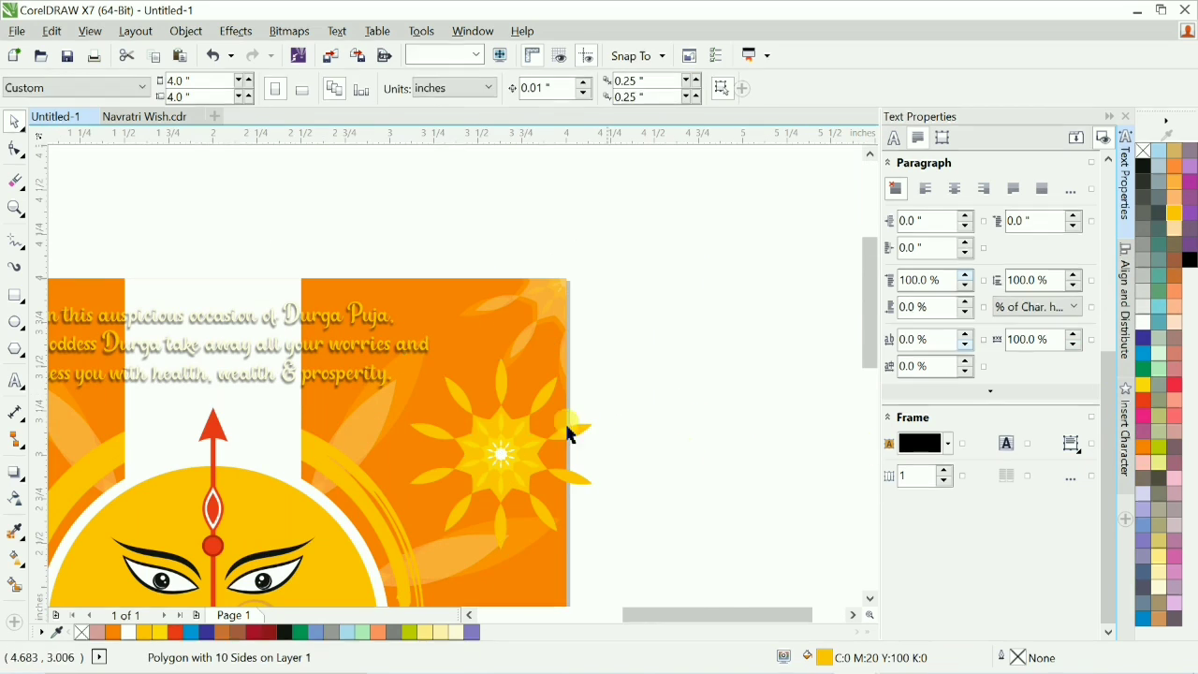
Fill the small ornament's middle flower white and its innermost flower with yellow C0 M20 Y100 K0.
key("F2")
left_click_drag(393, 379, 557, 531)
left_click(608, 366, "ctrl")
left_click(1143, 321)
left_click(556, 390, "ctrl")
left_click(1174, 213)
Reduce the small flower ornament to about 0.482 × 0.506 inches on the right orange panel.
left_click(484, 335)
scroll(484, 335, "down", 2)
left_click_drag(637, 217, 549, 268)
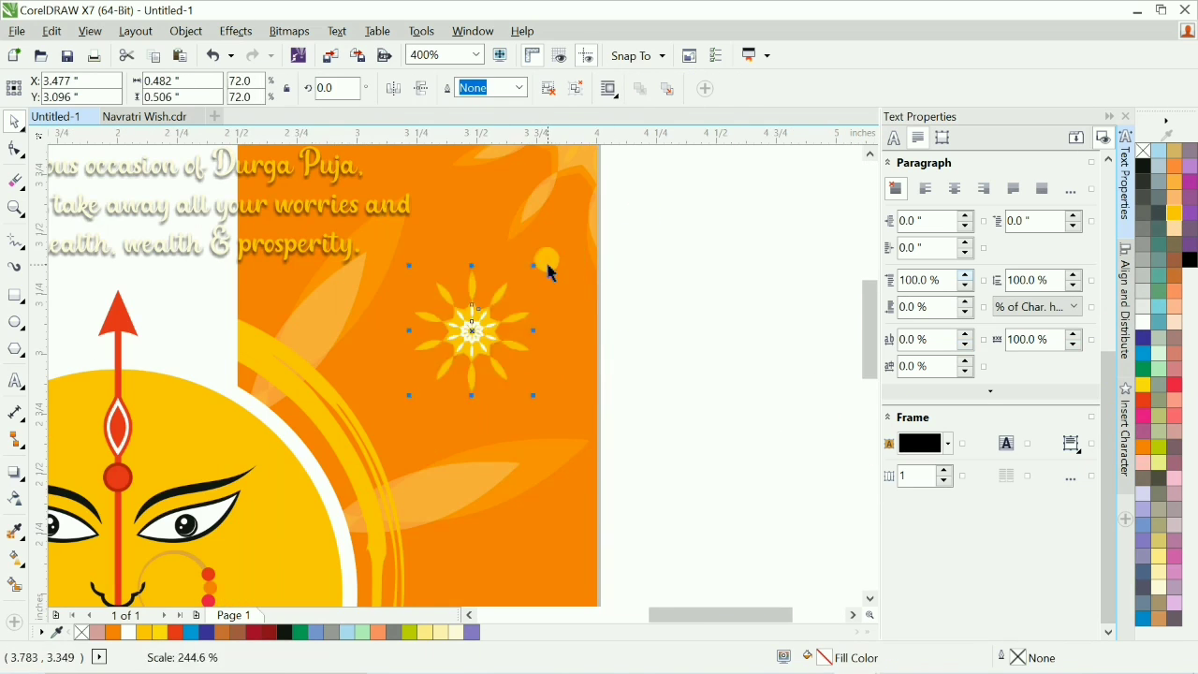
left_click(847, 353)
Copy the small flower onto the left orange panel, copy the pair down beside the circle and shift the right copy outward.
scroll(848, 353, "down", 1)
left_click_drag(615, 340, 176, 340)
right_click(176, 340)
left_click(616, 341, "shift")
scroll(582, 378, "down", 1)
right_click(693, 405)
left_click(816, 403)
left_click_drag(693, 265, 725, 406)
Copy the upper pair of small flowers straight down to the level of the Hindi heading.
left_click(696, 216)
left_click(317, 215, "shift")
left_click_drag(318, 216, 318, 494)
right_click(318, 494)
Group the two small flowers beside the circle and centre the pair horizontally on the page.
left_click(724, 357)
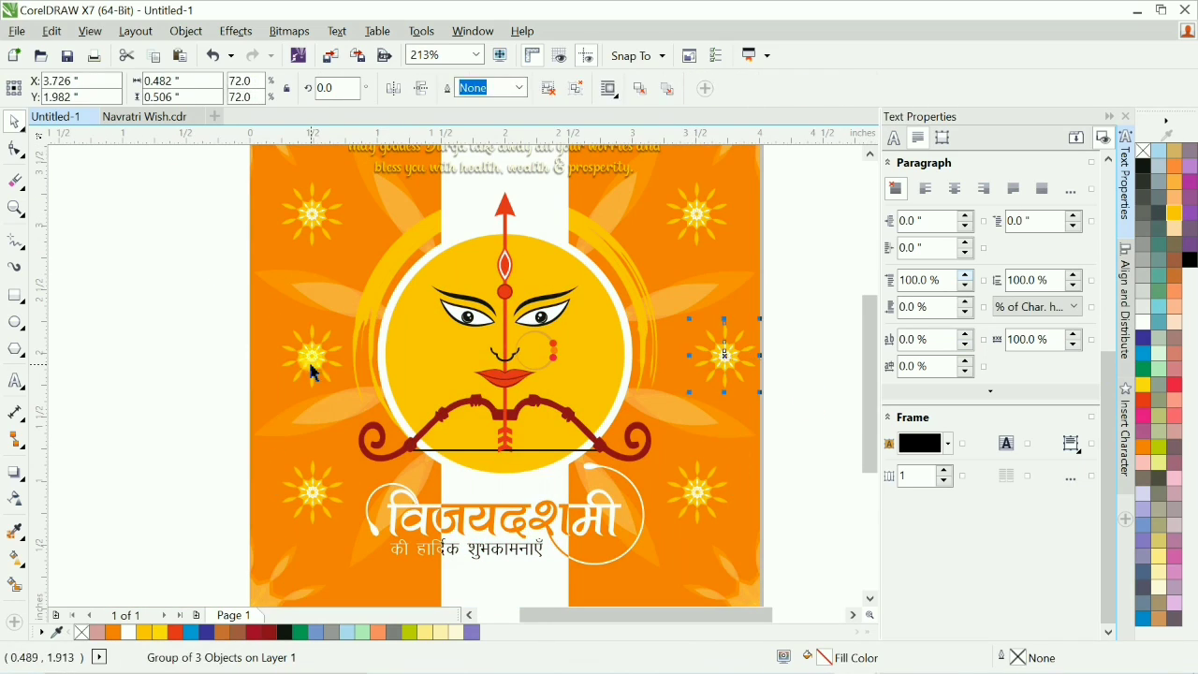
left_click(311, 359, "shift")
key("ctrl+g")
scroll(825, 355, "up", 1)
left_click(829, 313)
scroll(755, 372, "down", 1)
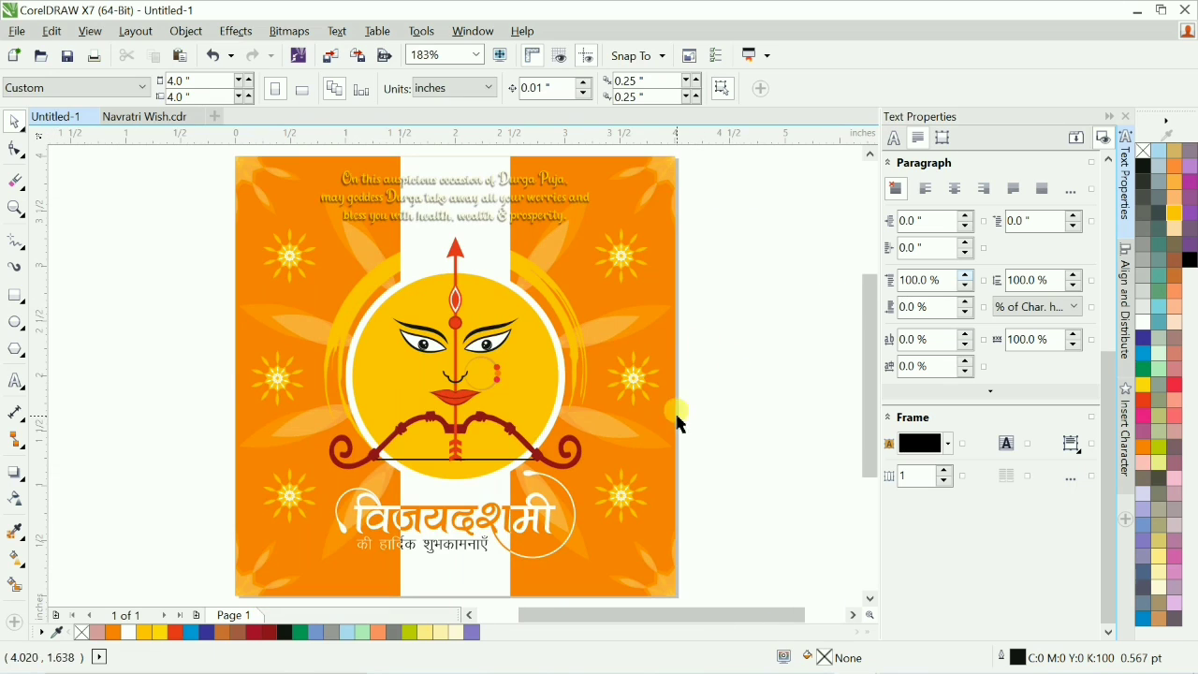
Select the small flowers on both orange panels and group them.
left_click(653, 487)
left_click(634, 209, "shift")
left_click(765, 324)
scroll(765, 324, "down", 1)
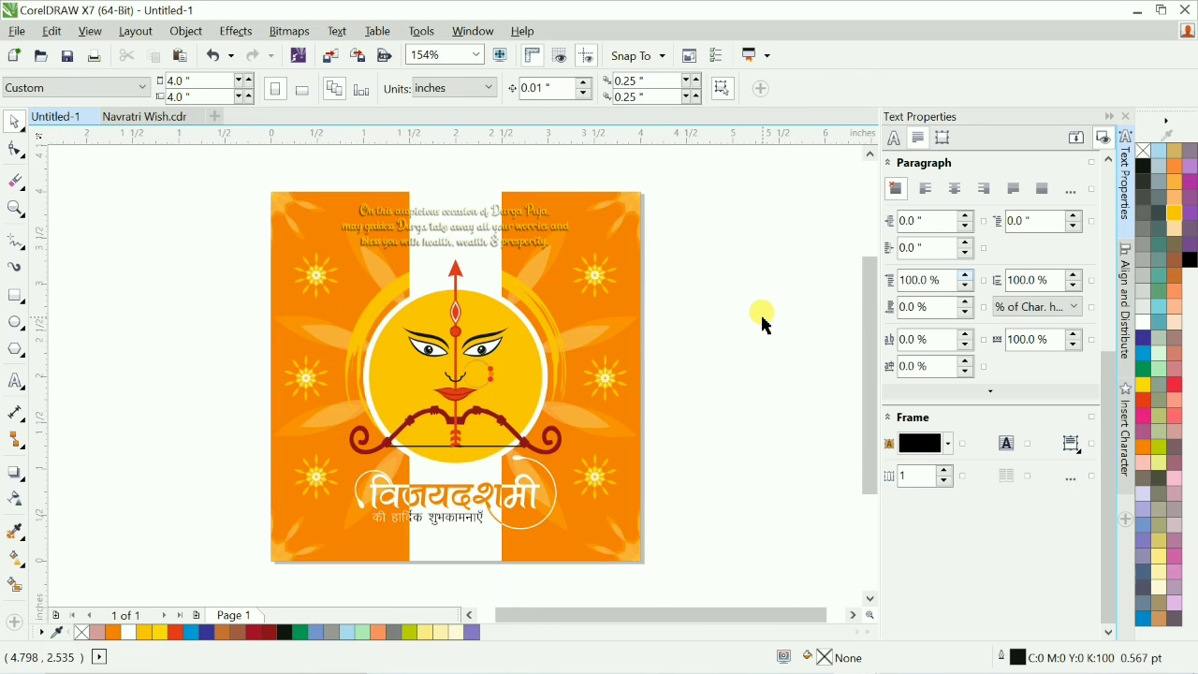
left_click(604, 379, "ctrl")
left_click(594, 474, "shift")
left_click(594, 277, "shift")
key("ctrl+g")
Apply a uniform transparency to the small flowers and place them inside the clipped background.
left_click(14, 498)
left_click(53, 88)
left_click(695, 356, "ctrl")
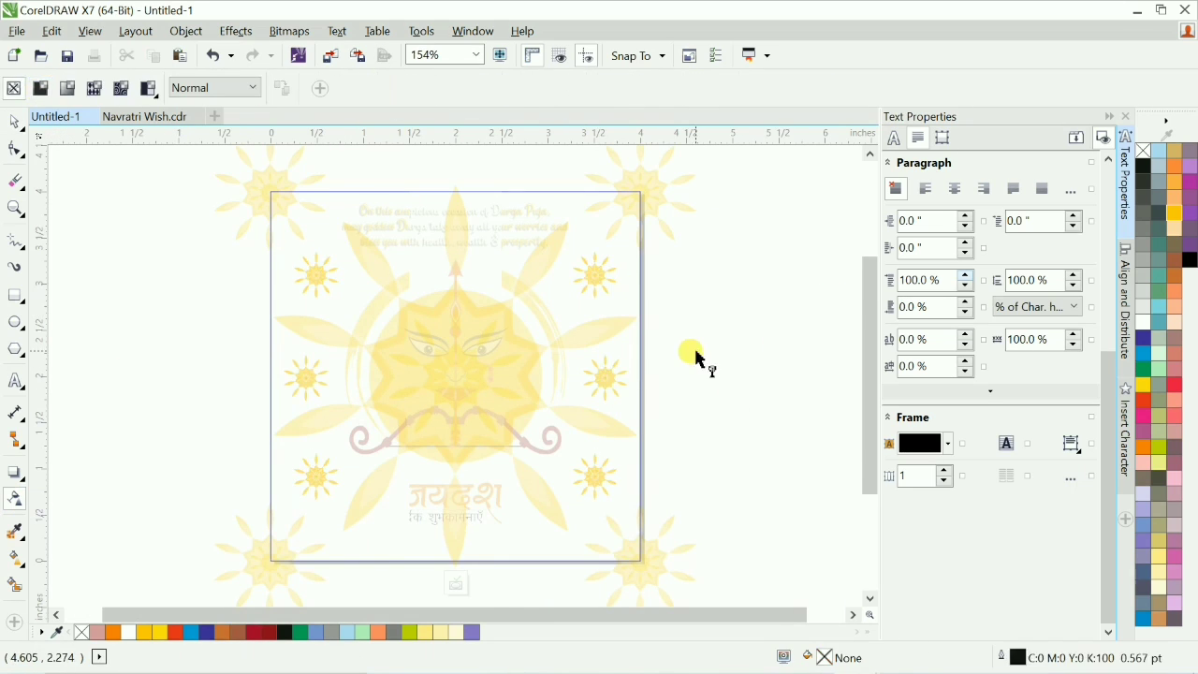
scroll(645, 306, "down", 4)
scroll(620, 287, "up", 5)
key("F4")
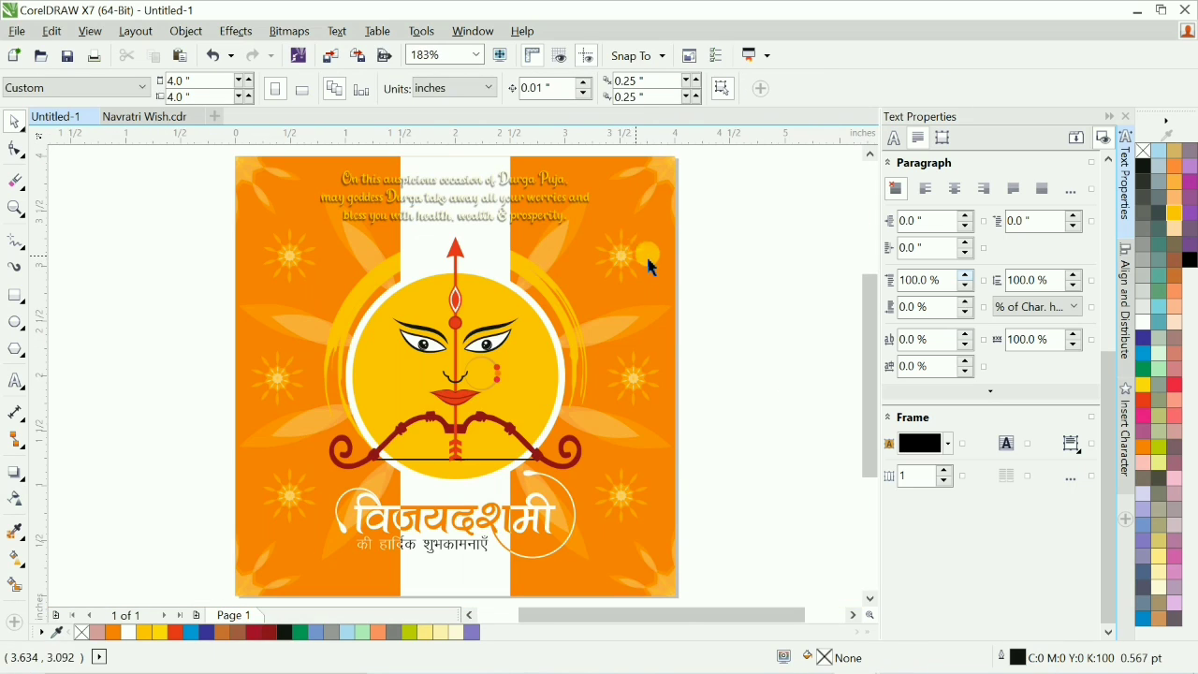
Examine the transparent small flower on the right orange panel up close and check the whole greeting.
left_click(646, 256, "ctrl")
scroll(635, 253, "up", 2)
left_click(399, 308, "ctrl")
left_click(422, 271, "ctrl")
left_click(537, 283, "ctrl")
scroll(394, 271, "up", 3)
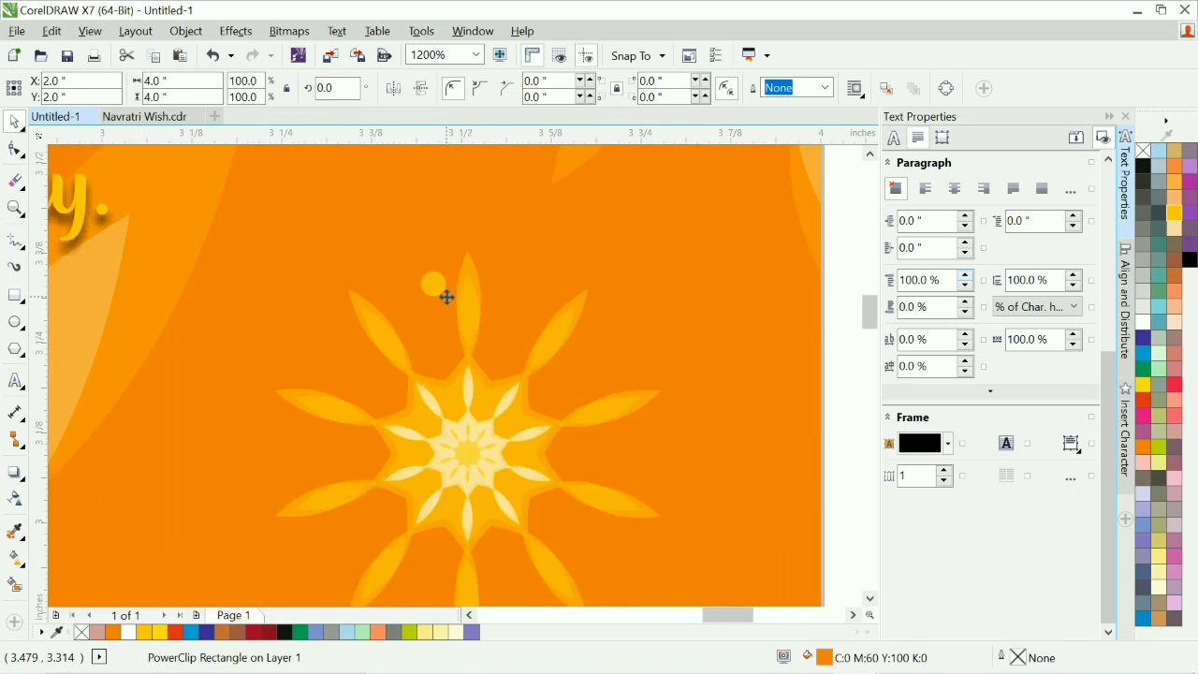
key("F4")
left_click(746, 422)
key("shift+F4")
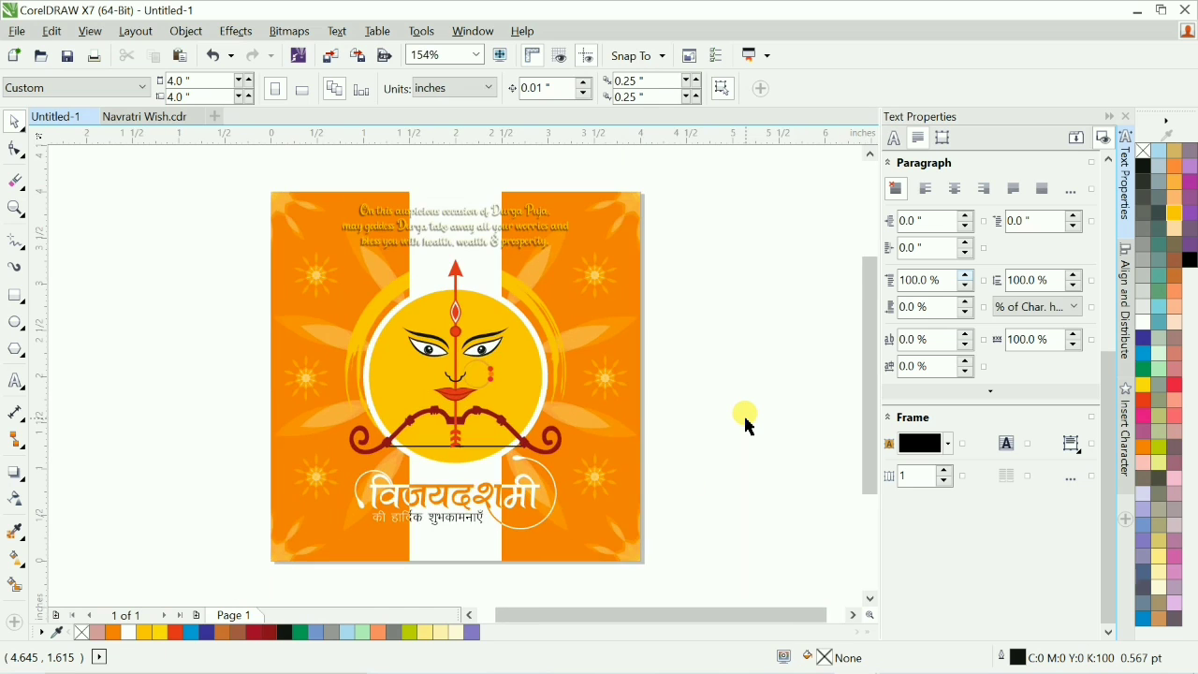
Add a copy of the large central flower inside the background, rotated to 341.996° and reduced to about 3.26 × 3.1 inches.
left_click(585, 370, "ctrl")
left_click(513, 353)
left_click_drag(567, 174, 605, 258)
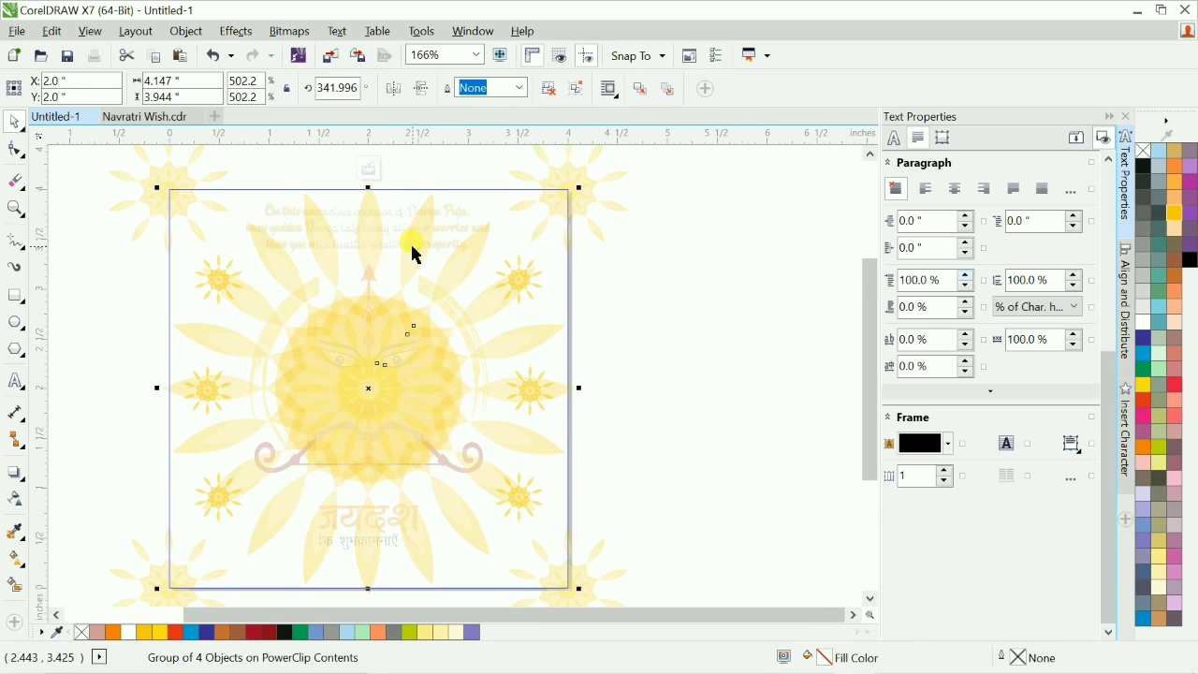
left_click_drag(580, 188, 558, 228)
left_click(697, 352, "ctrl")
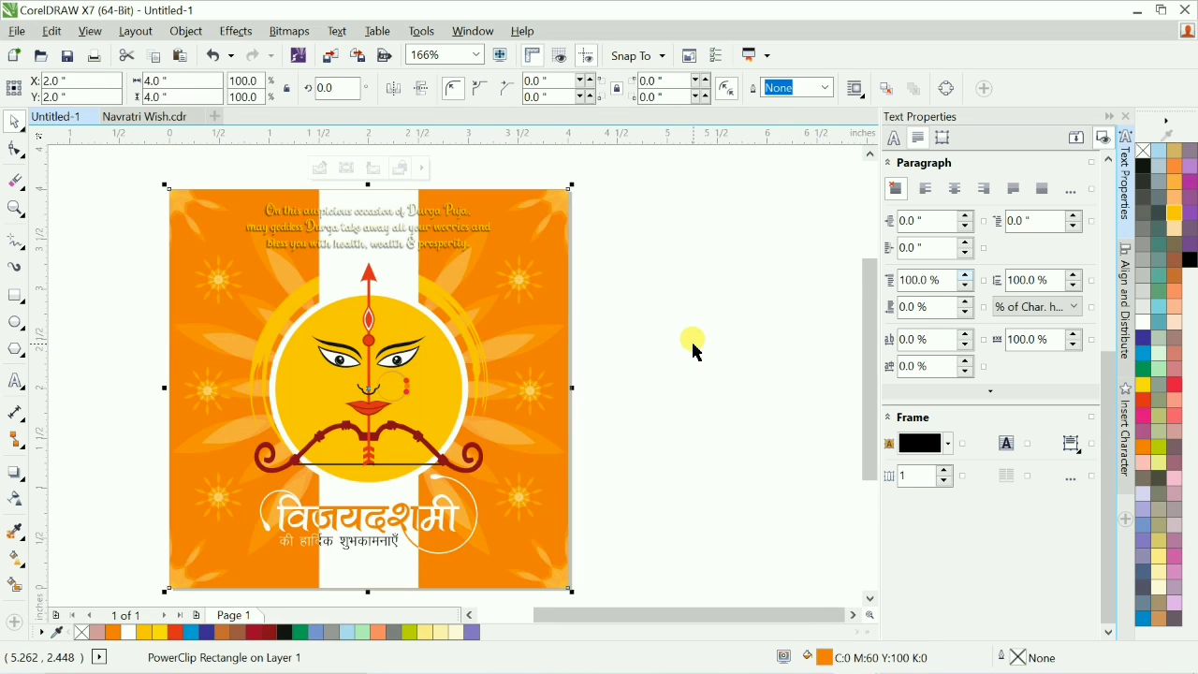
Increase the transparency of both large central flowers inside the clipped background.
left_click(543, 338, "ctrl")
left_click(479, 301)
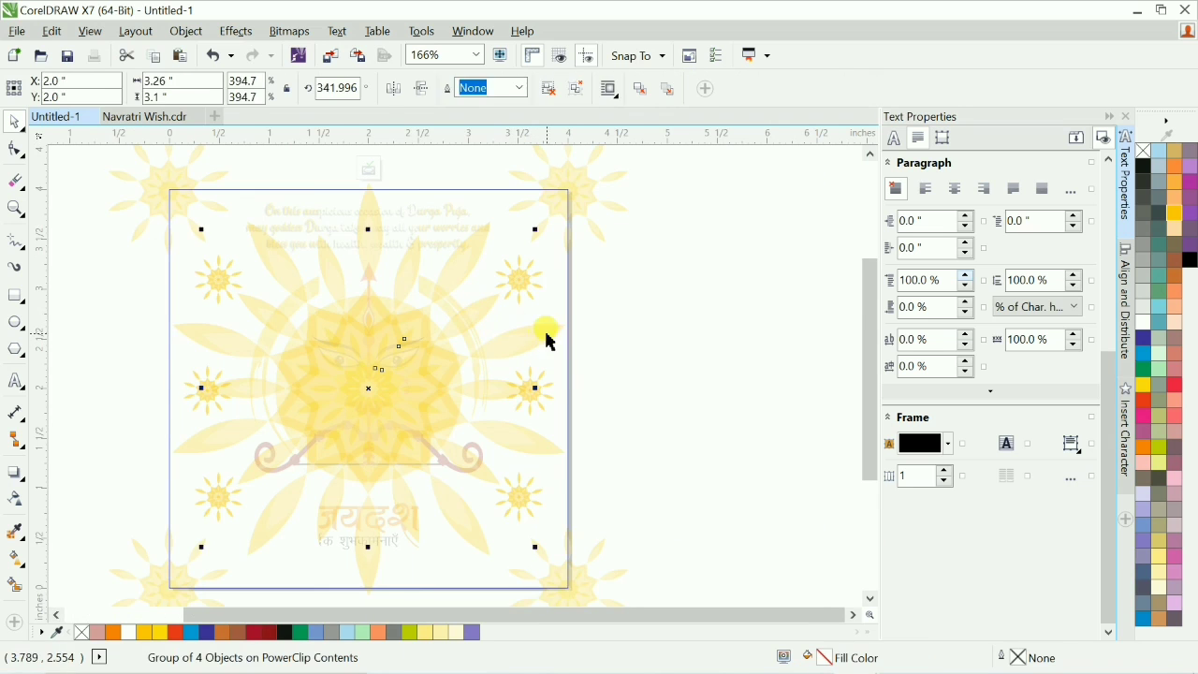
left_click(545, 341, "shift")
left_click(14, 499)
key("space")
left_click(679, 390, "ctrl")
Increase the transparency of the four corner flowers inside the clipped background.
left_click(540, 219, "ctrl")
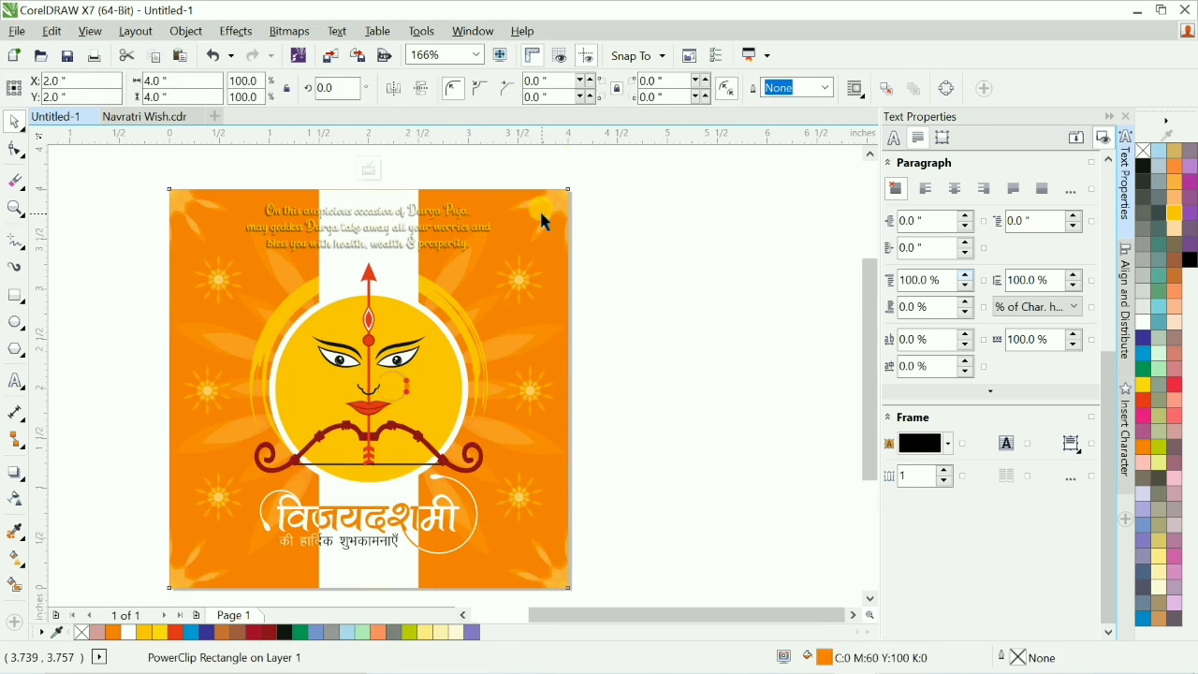
left_click_drag(169, 177, 120, 232)
key("ctrl+z")
key("space")
key("space")
left_click(719, 318, "ctrl")
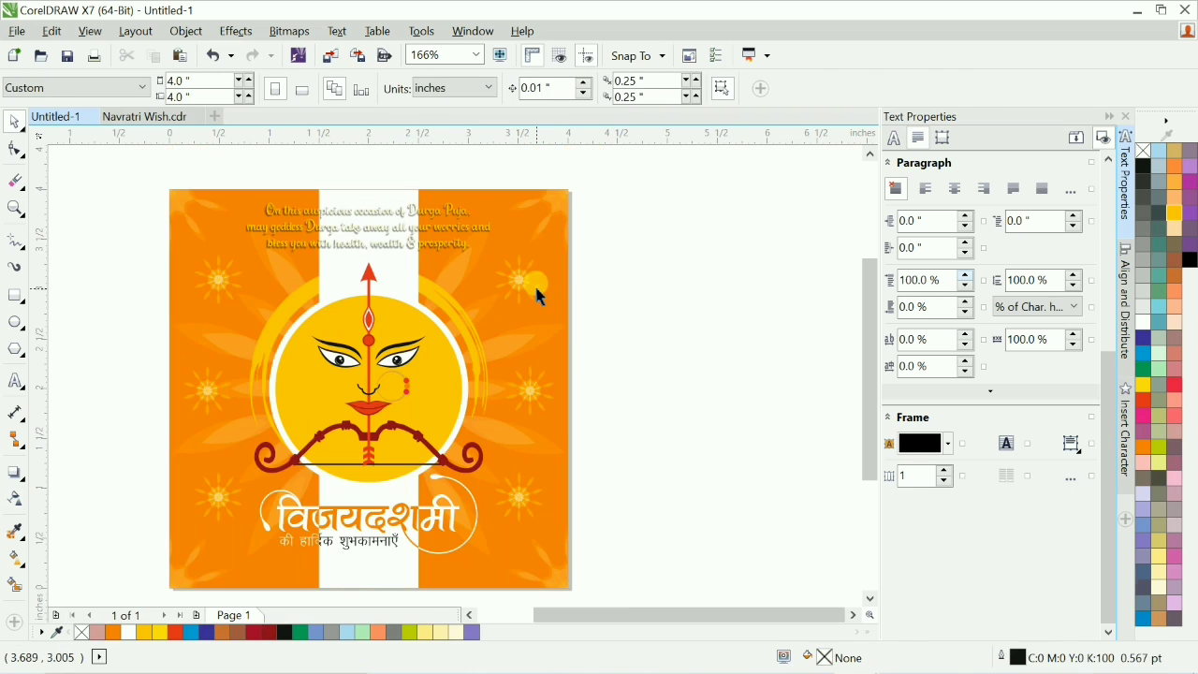
Increase the transparency of the small side flowers inside the clipped background.
left_click(556, 321, "ctrl")
key("space")
key("space")
left_click(677, 374, "ctrl")
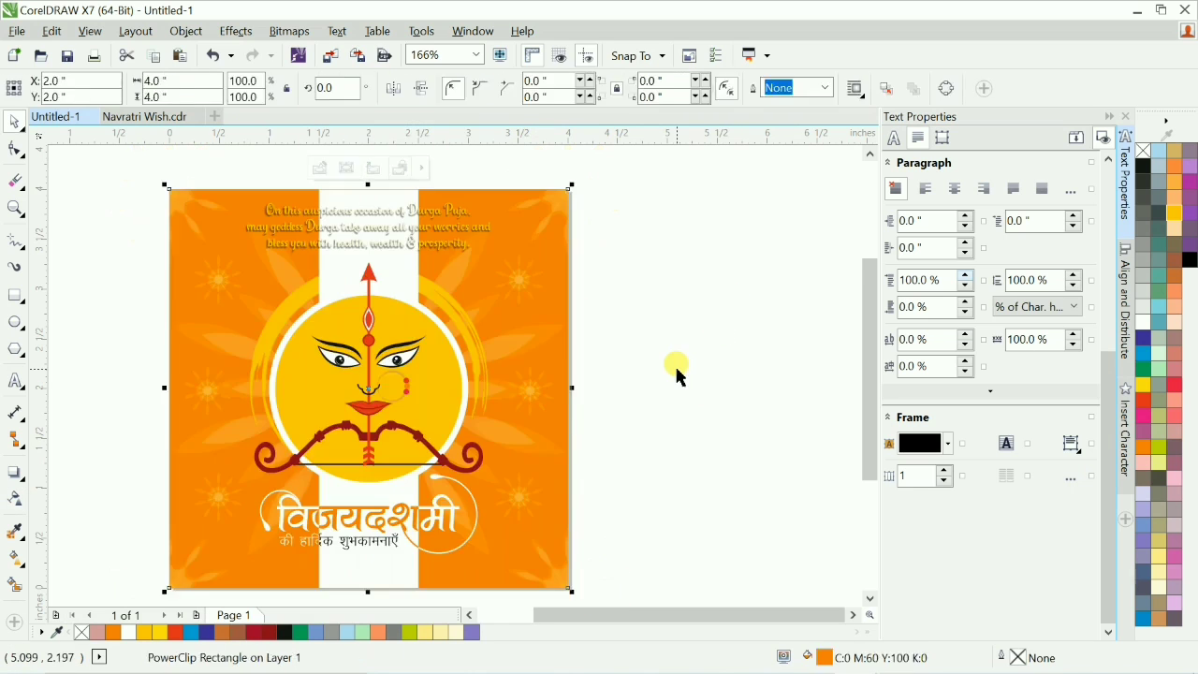
left_click(677, 374)
key("F4")
key("shift+F4")
left_click(538, 377)
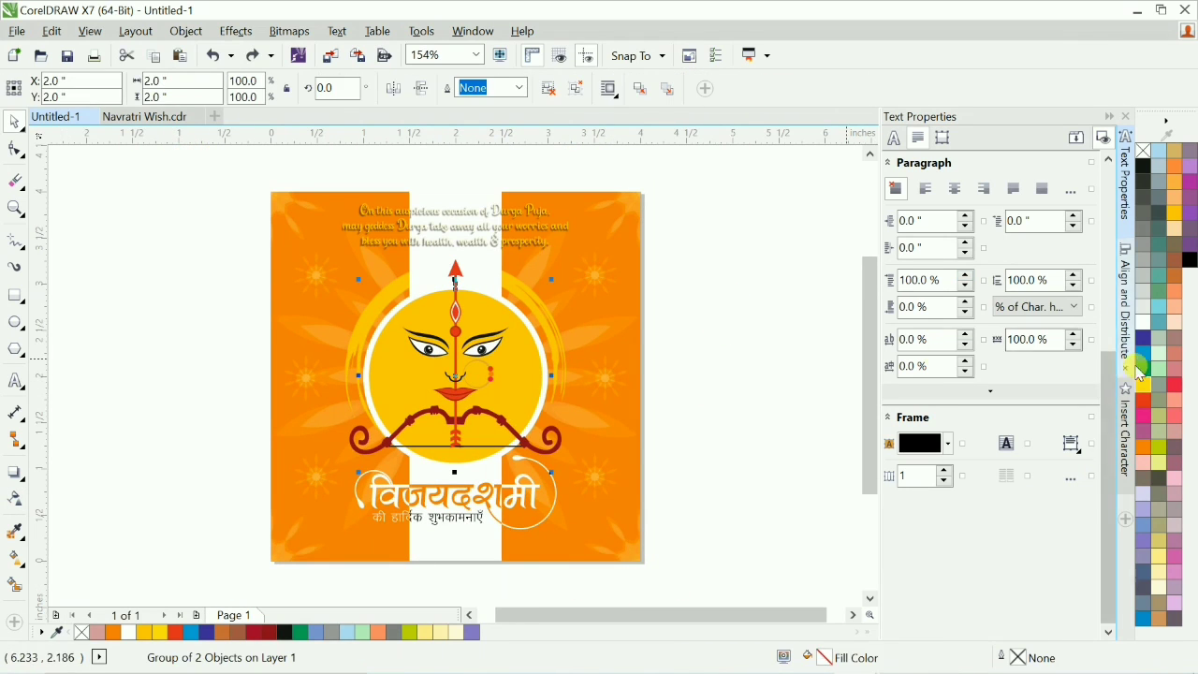
left_click(1143, 384)
key("ctrl+z")
left_click(682, 353)
left_click_drag(523, 366, 532, 368)
key("ctrl+z")
Fill the inner face circle and the brush-stroke ring around it with a brighter yellow.
left_click(517, 365, "ctrl")
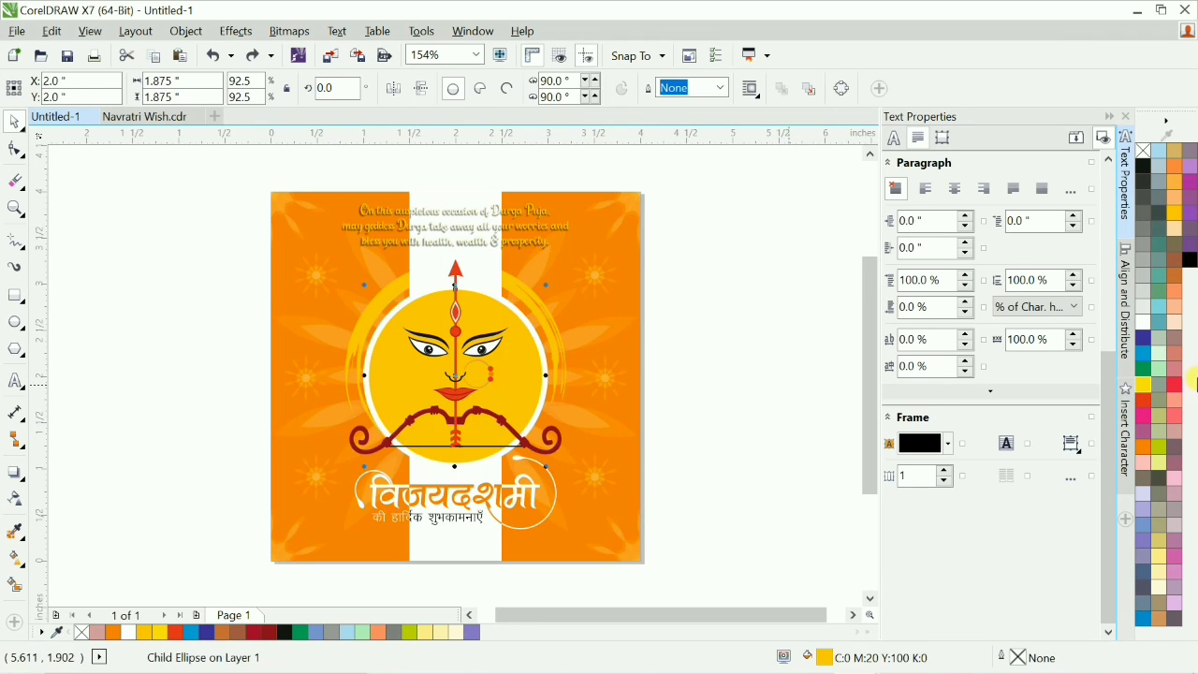
left_click(1143, 383)
key("Escape")
left_click(535, 296)
left_click(1142, 383)
key("Escape")
Fill the three-line English greeting text with the same bright yellow.
left_click(553, 223)
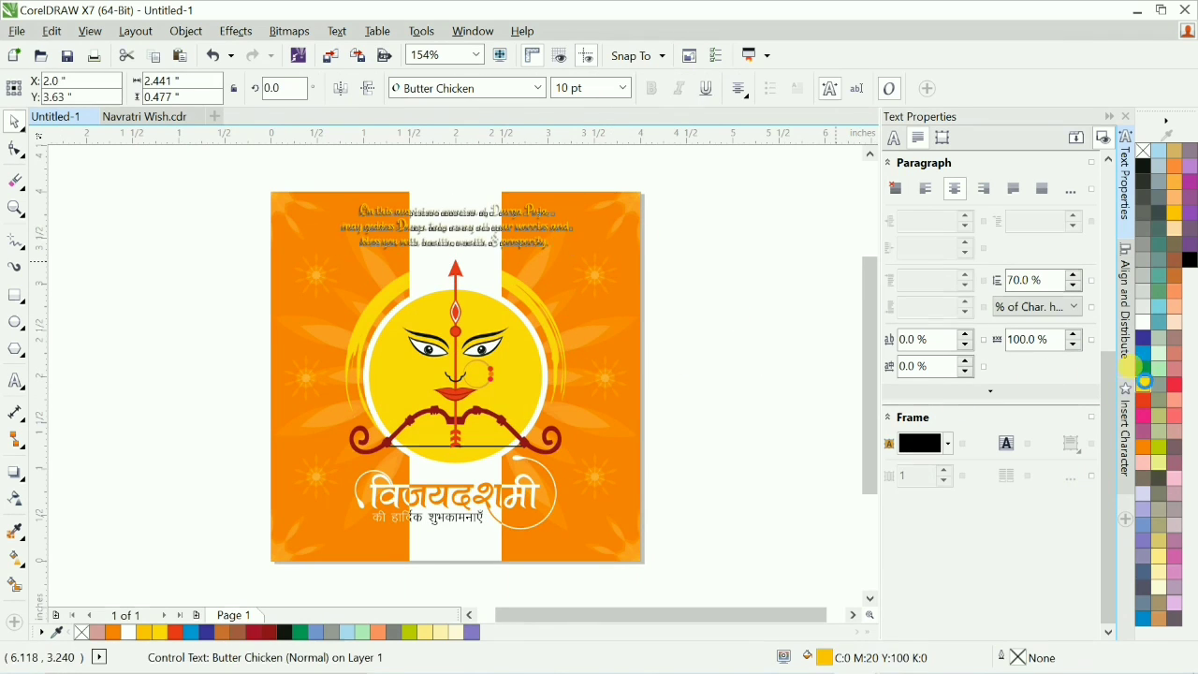
left_click(1143, 380)
key("Escape")
key("shift+F4")
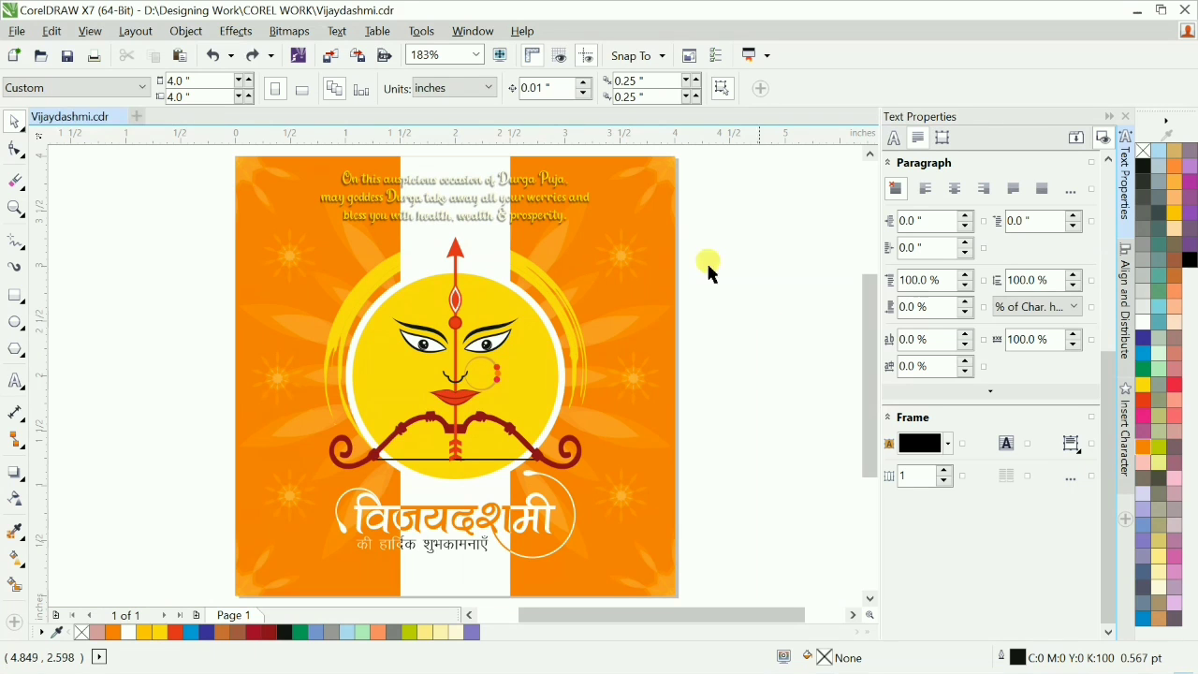
left_click(468, 195, "ctrl")
key("Escape")
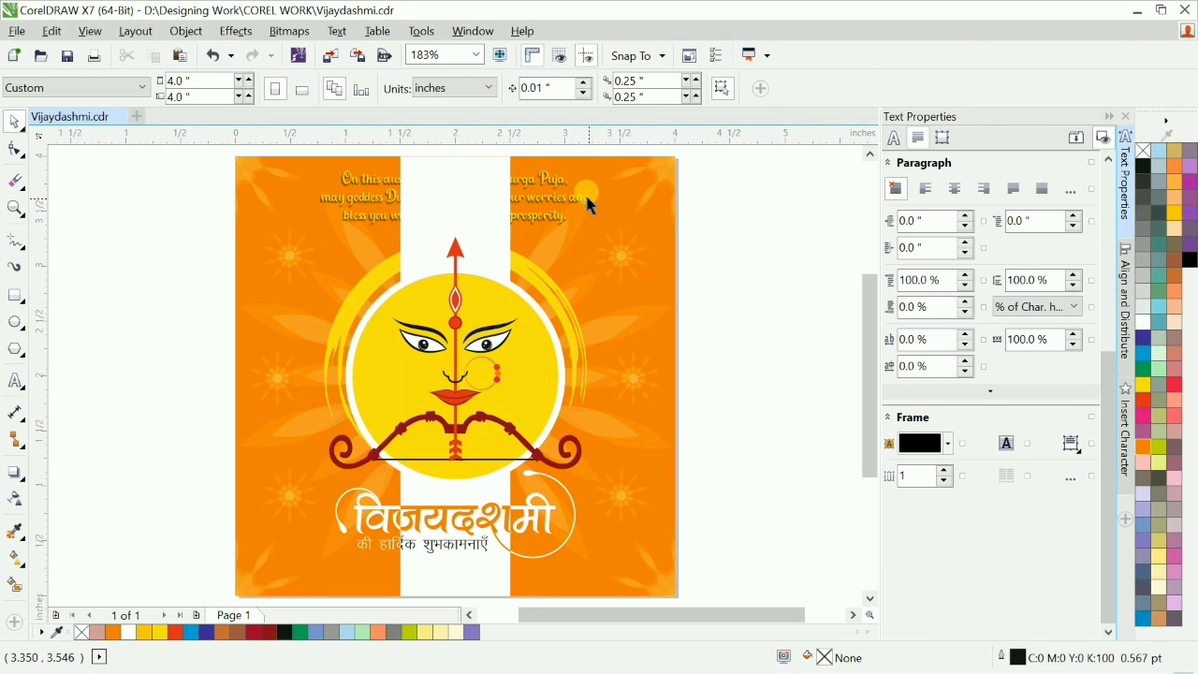
left_click(580, 196)
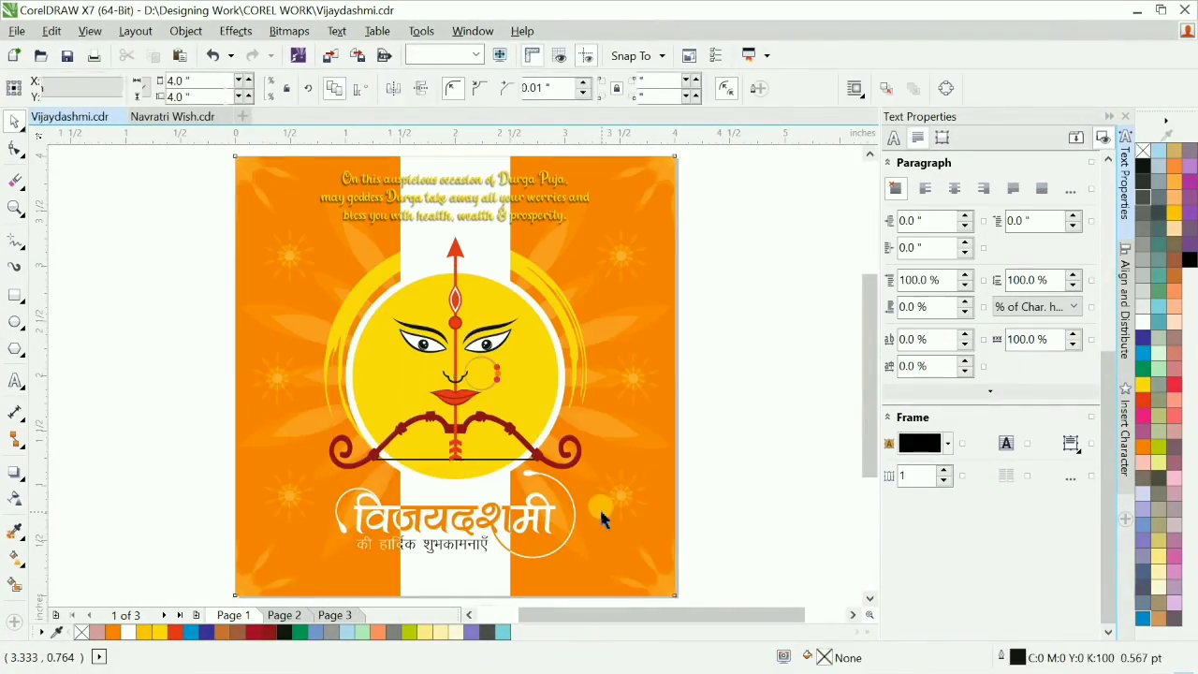
Try to recolour the Hindi heading group red, and undo the change.
left_click(531, 515)
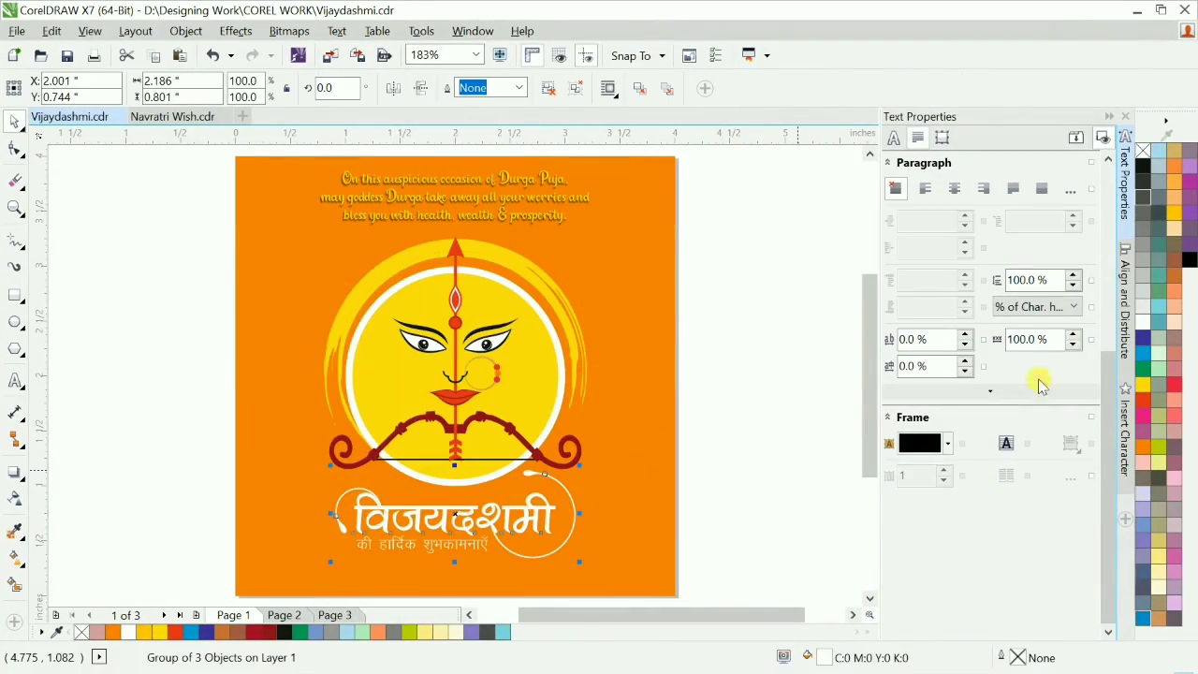
left_click(1143, 400)
key("ctrl+z")
left_click(747, 511)
Delete the yellow brush-stroke ring around the face circle.
scroll(747, 511, "down", 1)
scroll(747, 511, "down", 1)
scroll(747, 511, "up", 1)
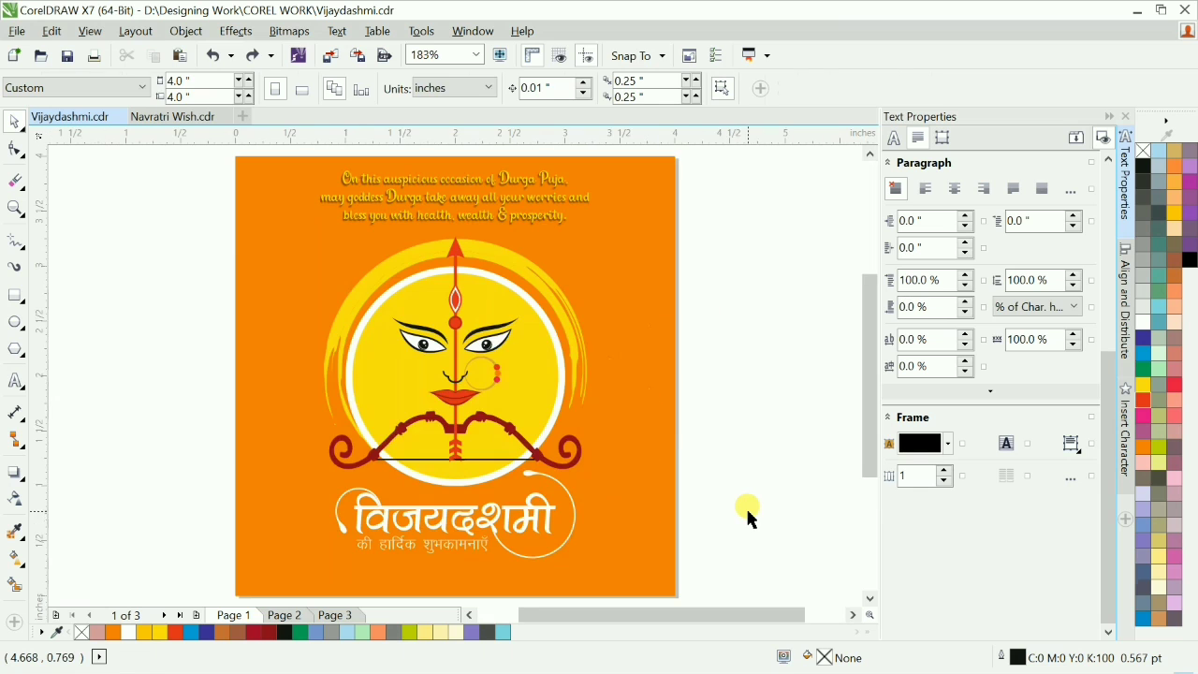
key("space")
left_click(747, 511)
key("space")
left_click(546, 286)
key("Delete")
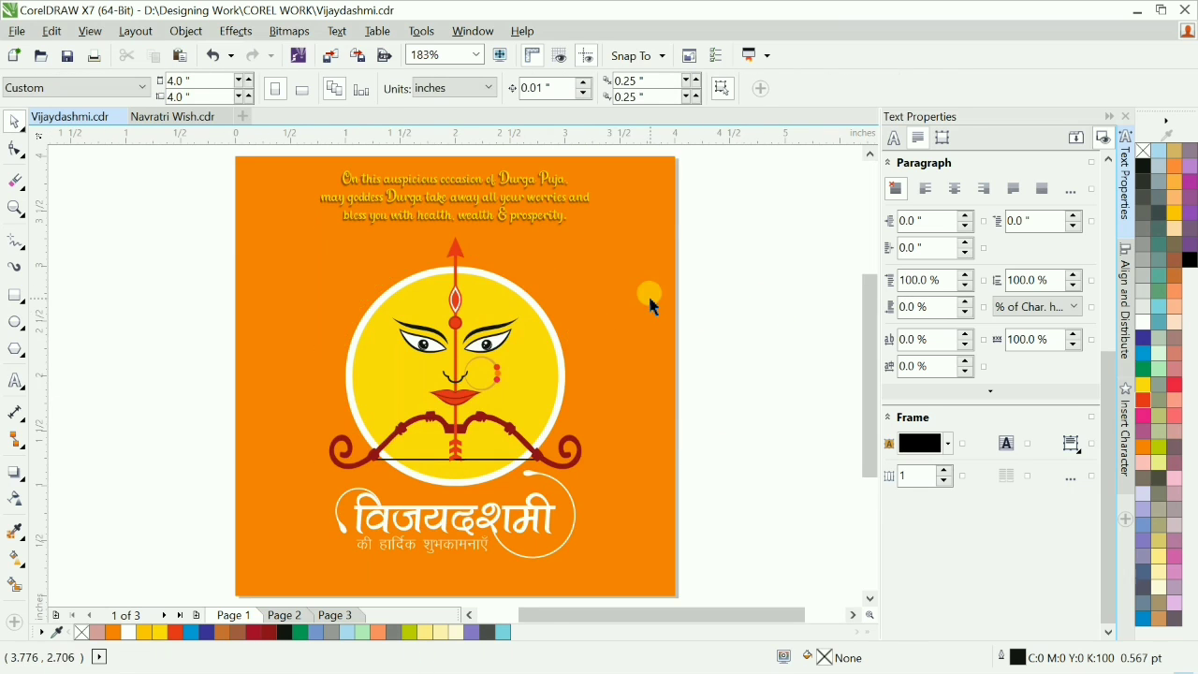
Draw a small circle over the arrow's tip, shift it up so it centres on the point, and fill it white.
left_click_drag(205, 207, 693, 310)
left_click(476, 352)
scroll(476, 352, "down", 1)
scroll(486, 356, "up", 2)
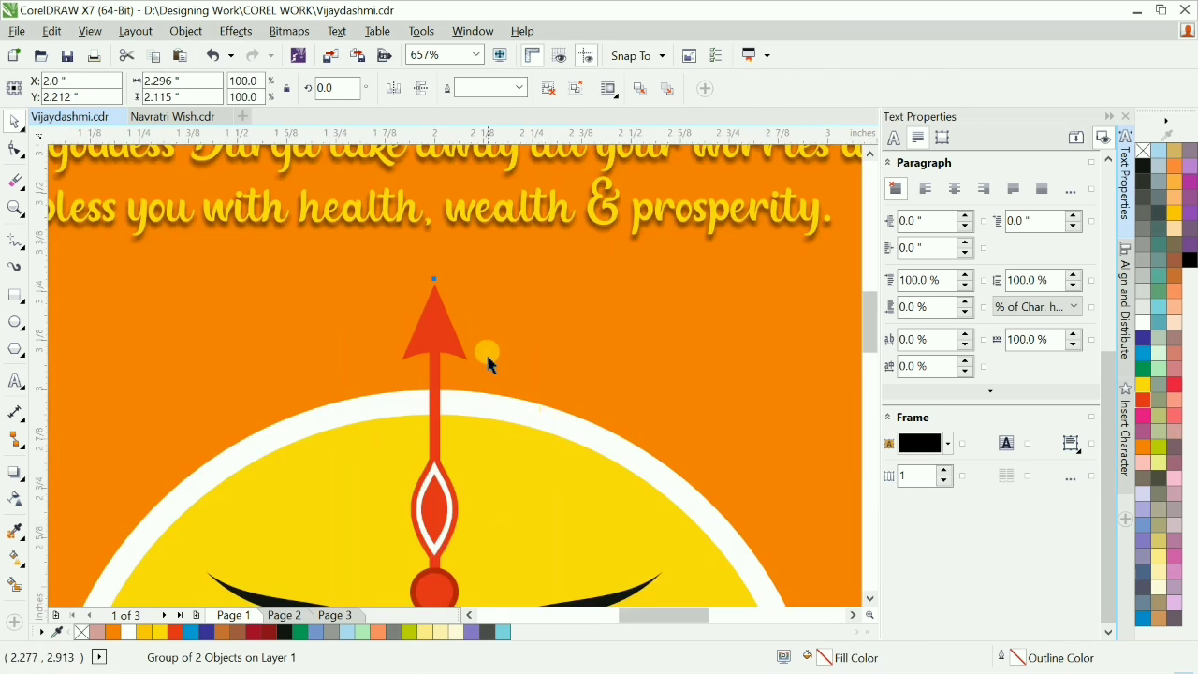
scroll(487, 356, "down", 1)
key("shift+F4")
key("F2")
left_click_drag(348, 176, 556, 315)
key("F7")
left_click_drag(410, 300, 536, 425)
left_click_drag(473, 362, 466, 326)
left_click(1152, 204)
Apply an elliptical fountain transparency to the white circle to create a soft glow at the arrow's tip.
left_click(14, 498)
left_click(69, 88)
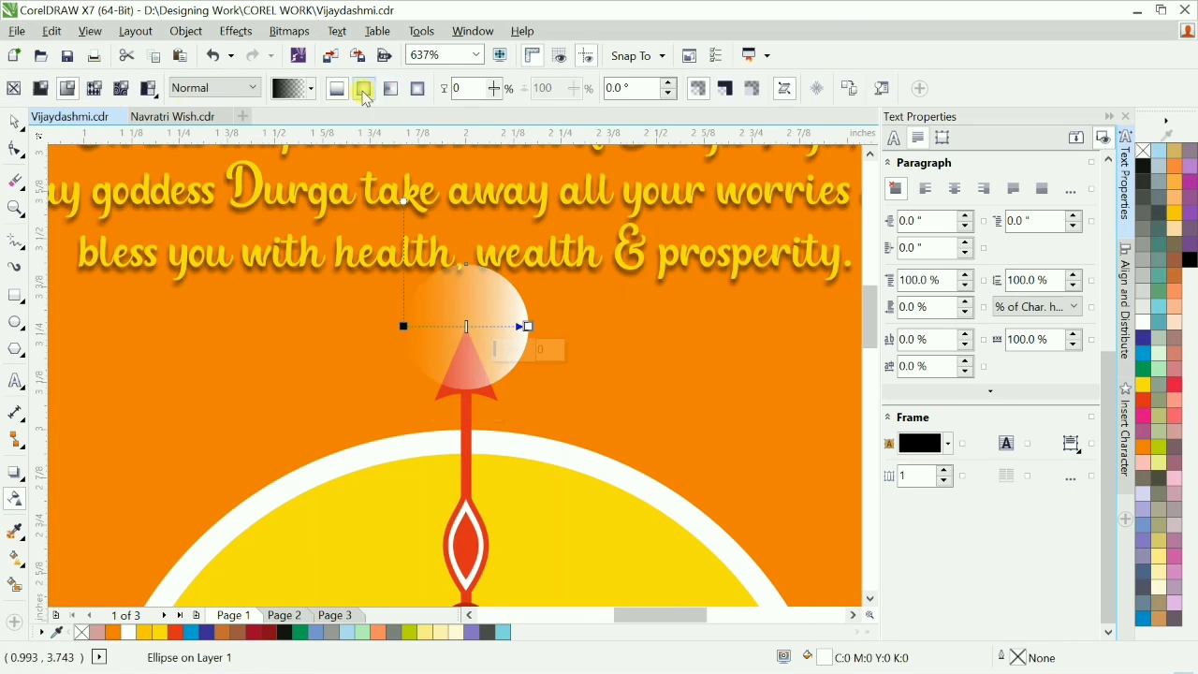
left_click(364, 88)
key("space")
key("shift+F4")
left_click(754, 360)
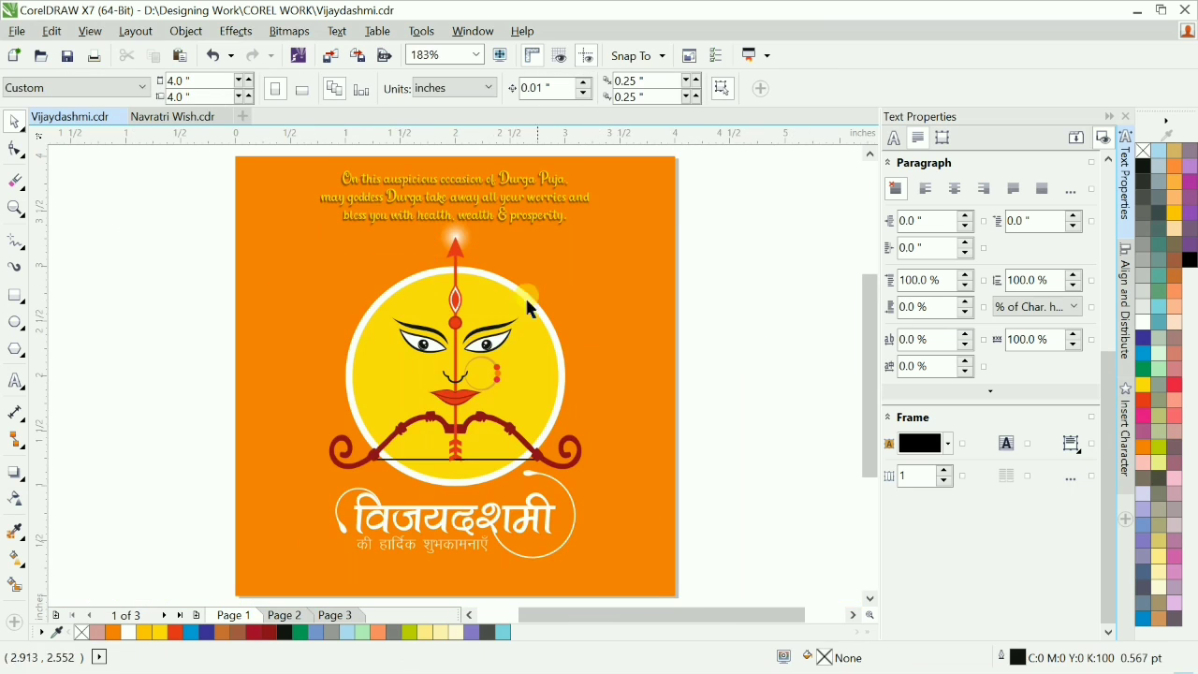
scroll(622, 295, "up", 2)
key("shift+F4")
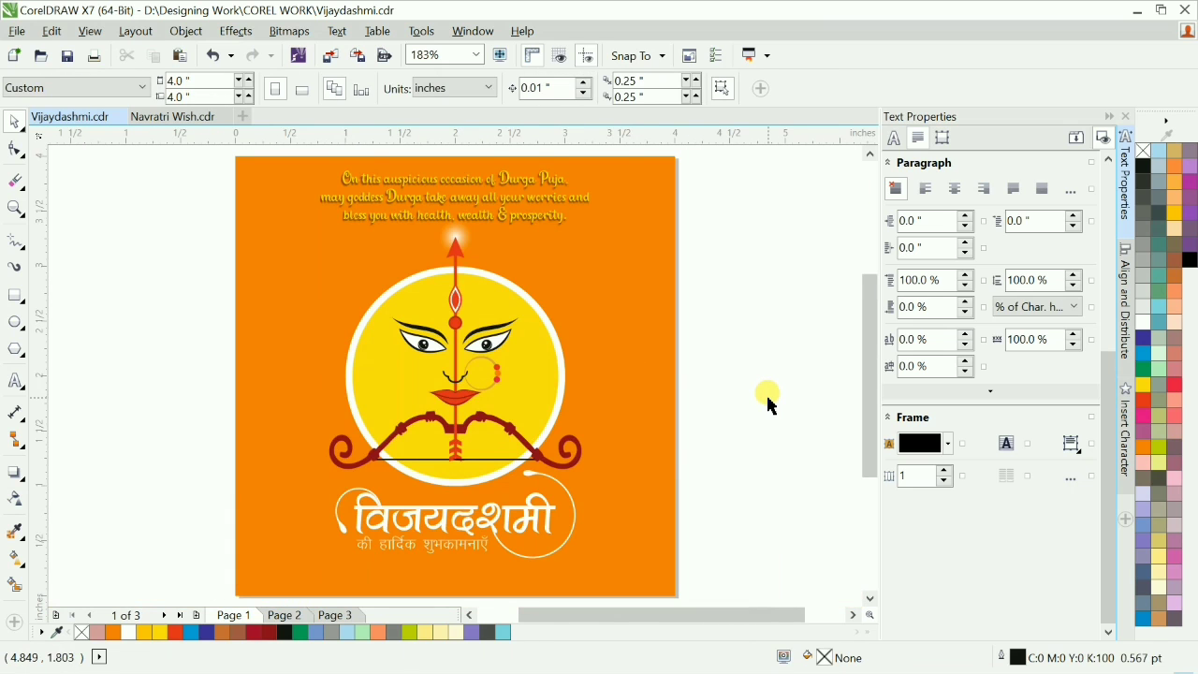
Move the face, bow, glowing arrow and Hindi heading slightly down the page, lowering the heading a little further.
left_click_drag(213, 171, 728, 551)
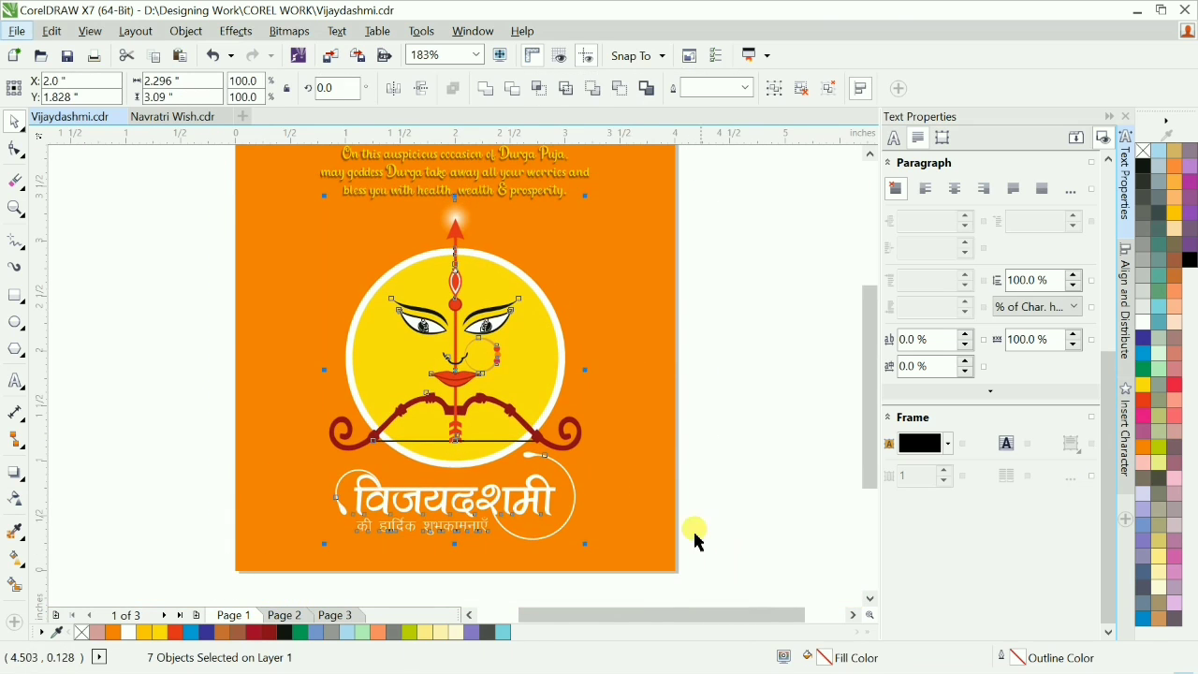
scroll(716, 534, "up", 1)
scroll(739, 524, "down", 1)
left_click_drag(296, 470, 633, 583)
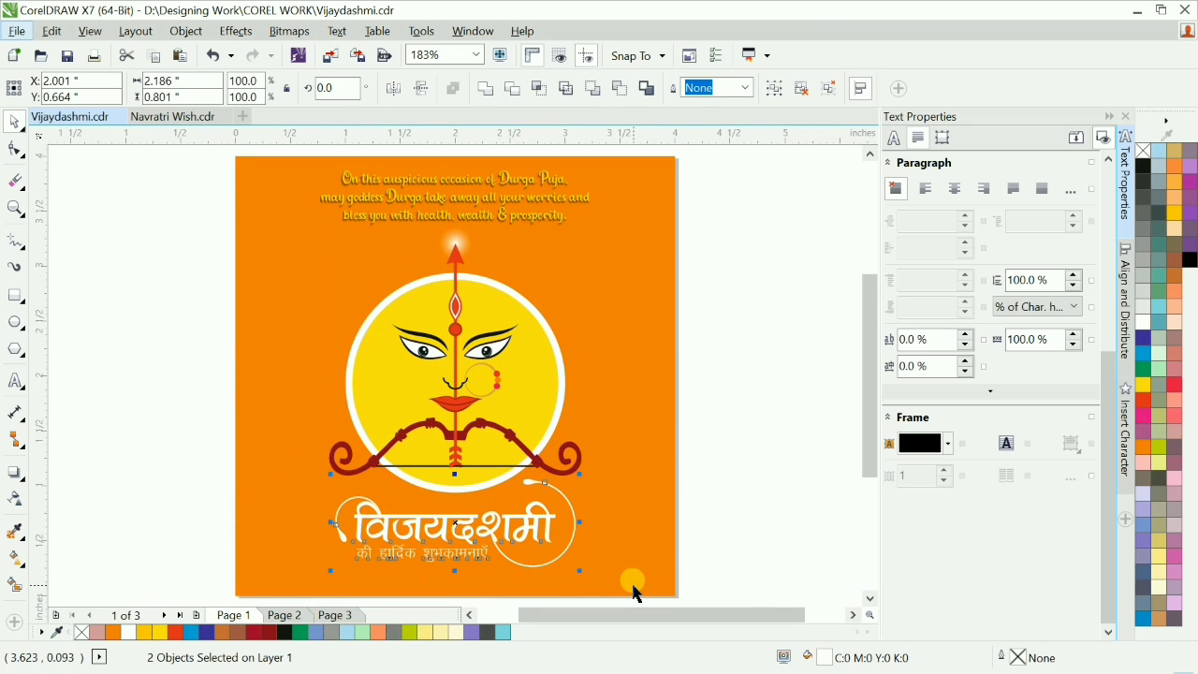
scroll(739, 552, "down", 1)
left_click(762, 524)
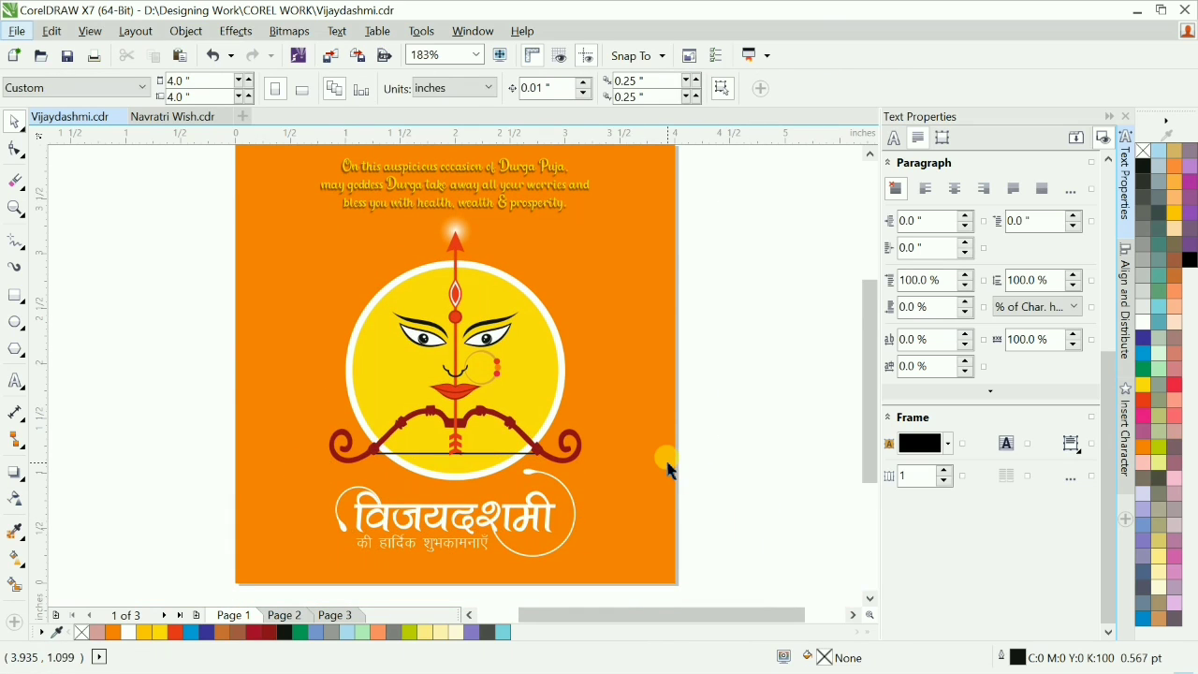
Give the background square a fountain fill with its end colour set to orange (C0 M60 Y100 K0).
scroll(667, 466, "down", 1)
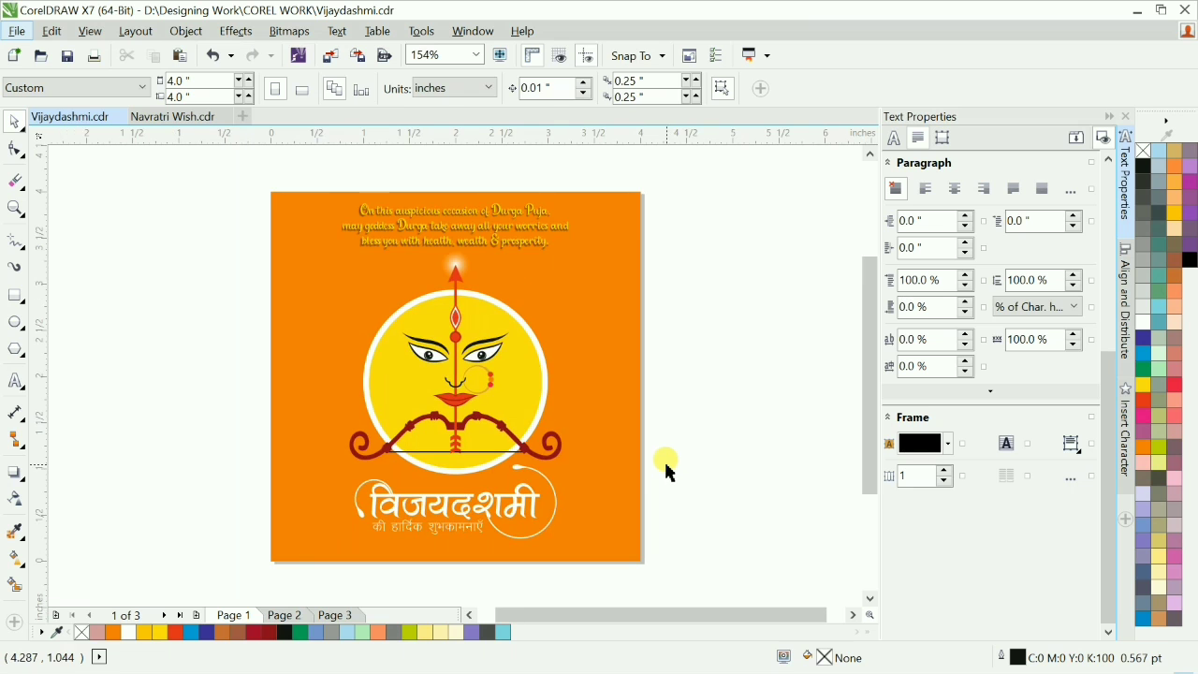
left_click(603, 485)
key("F11")
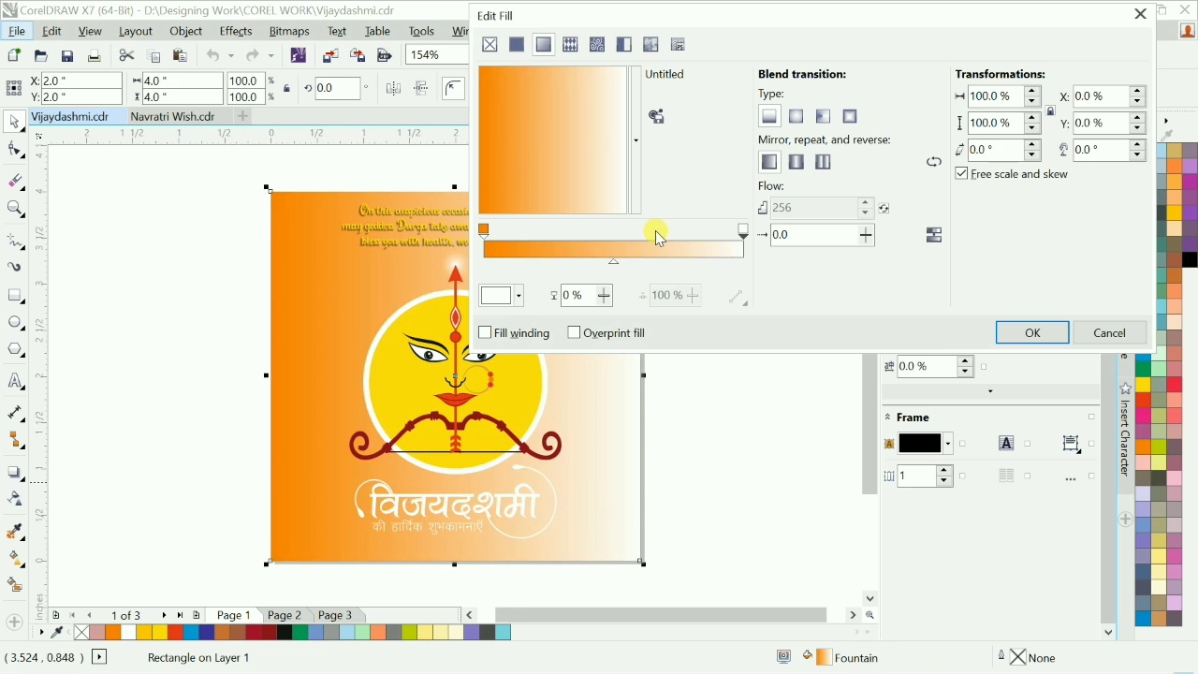
left_click_drag(814, 24, 619, 265)
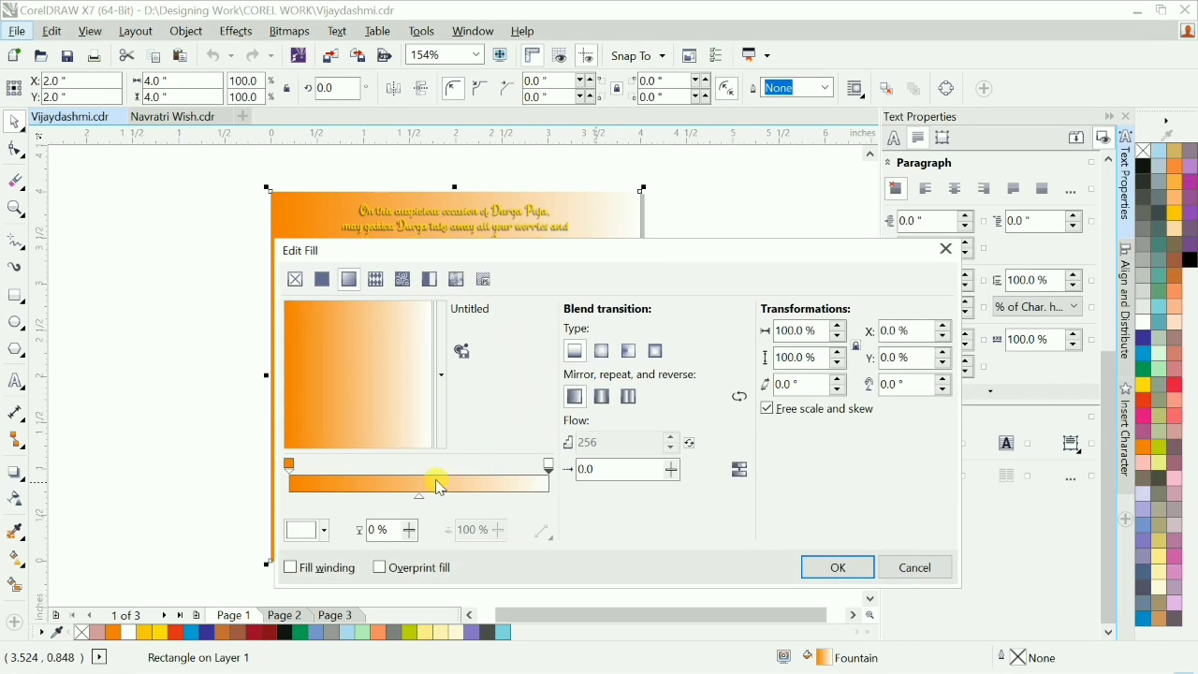
left_click(326, 530)
left_click(1142, 448)
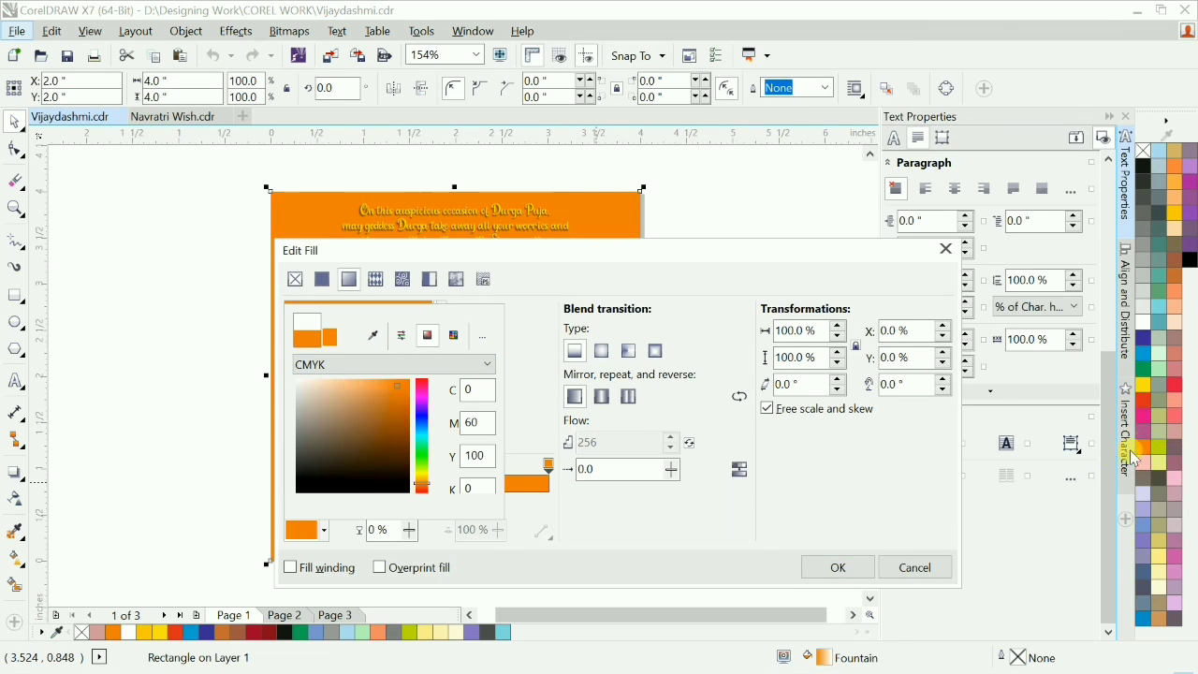
Set the start colour of the background's fountain fill to red.
left_click(286, 466)
left_click(289, 467)
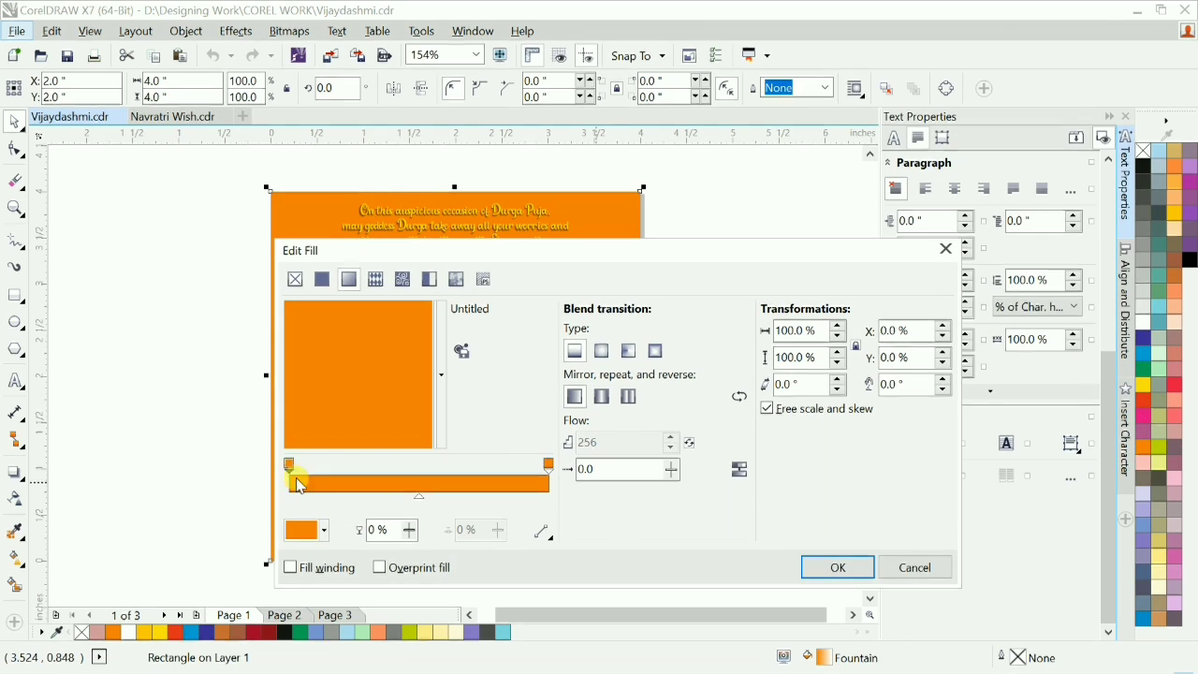
left_click(318, 529)
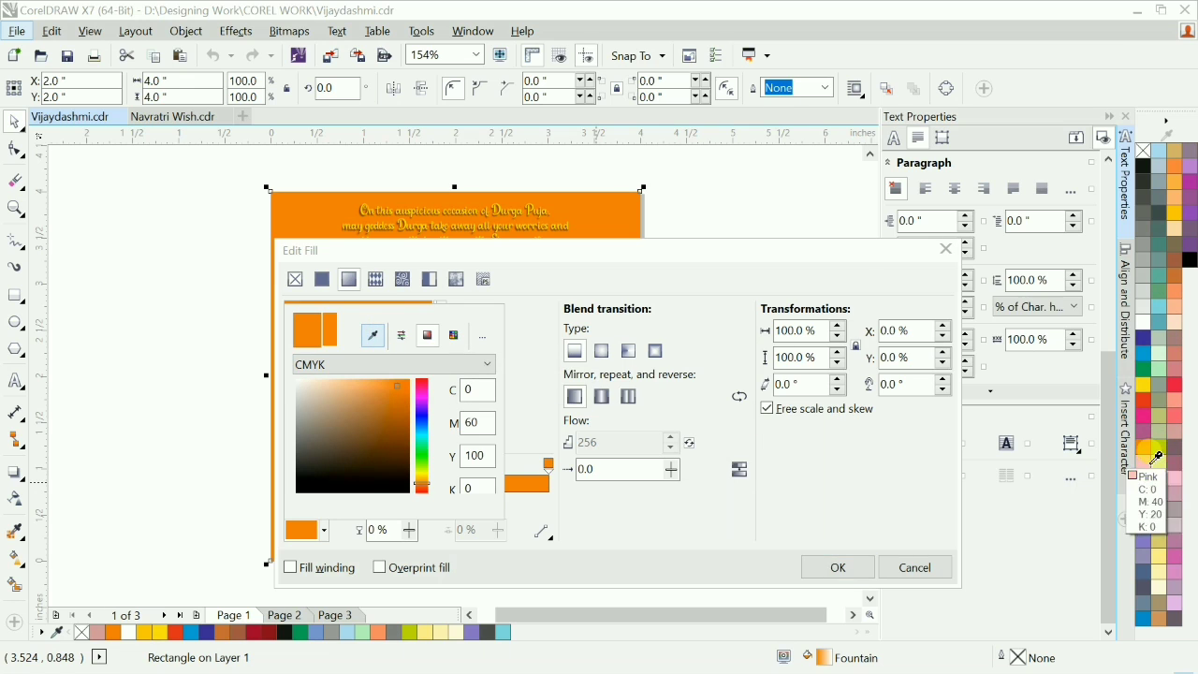
left_click(553, 485)
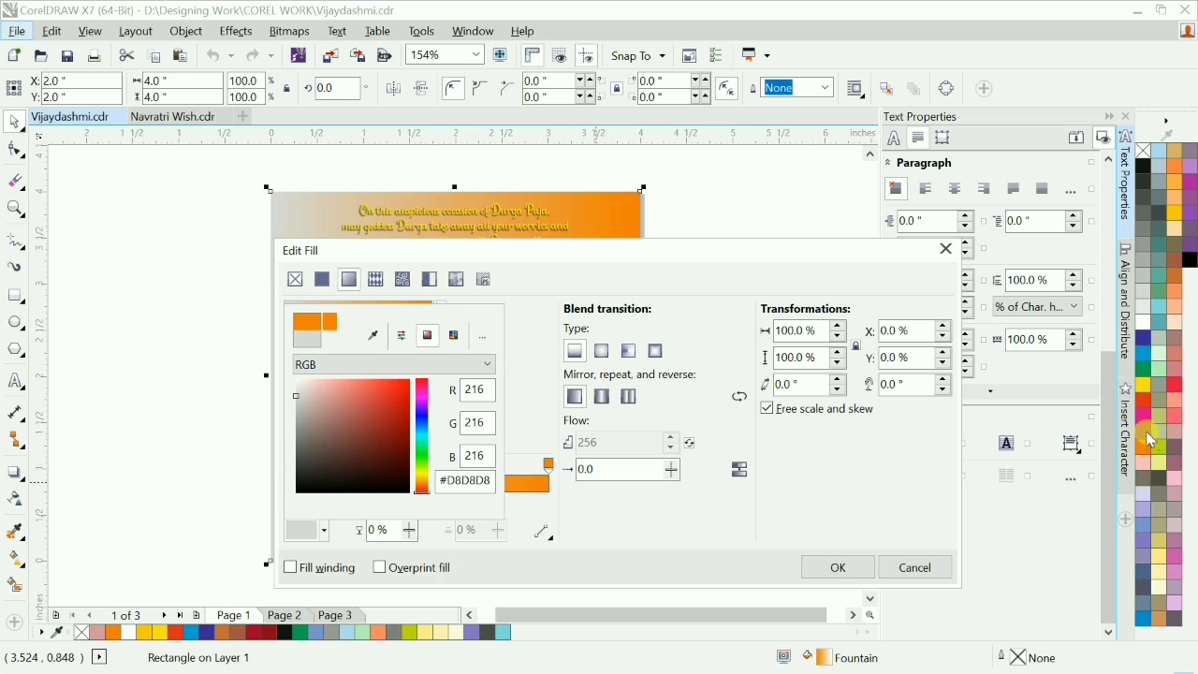
left_click(373, 335)
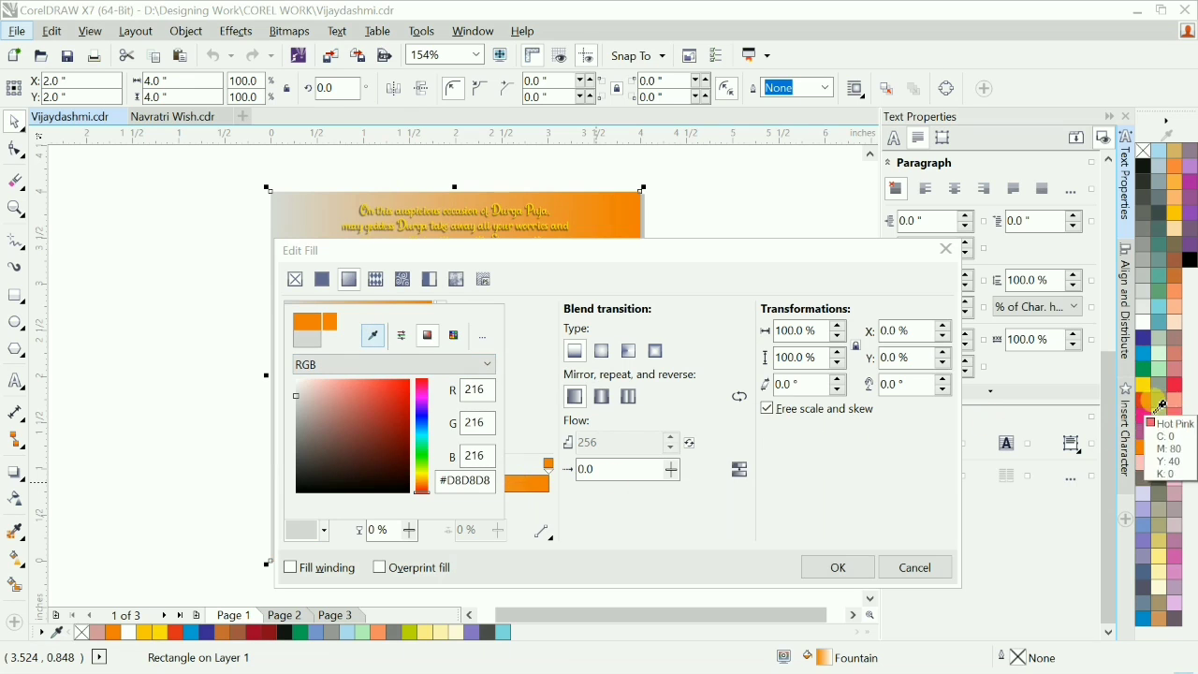
left_click(1144, 413)
left_click(648, 536)
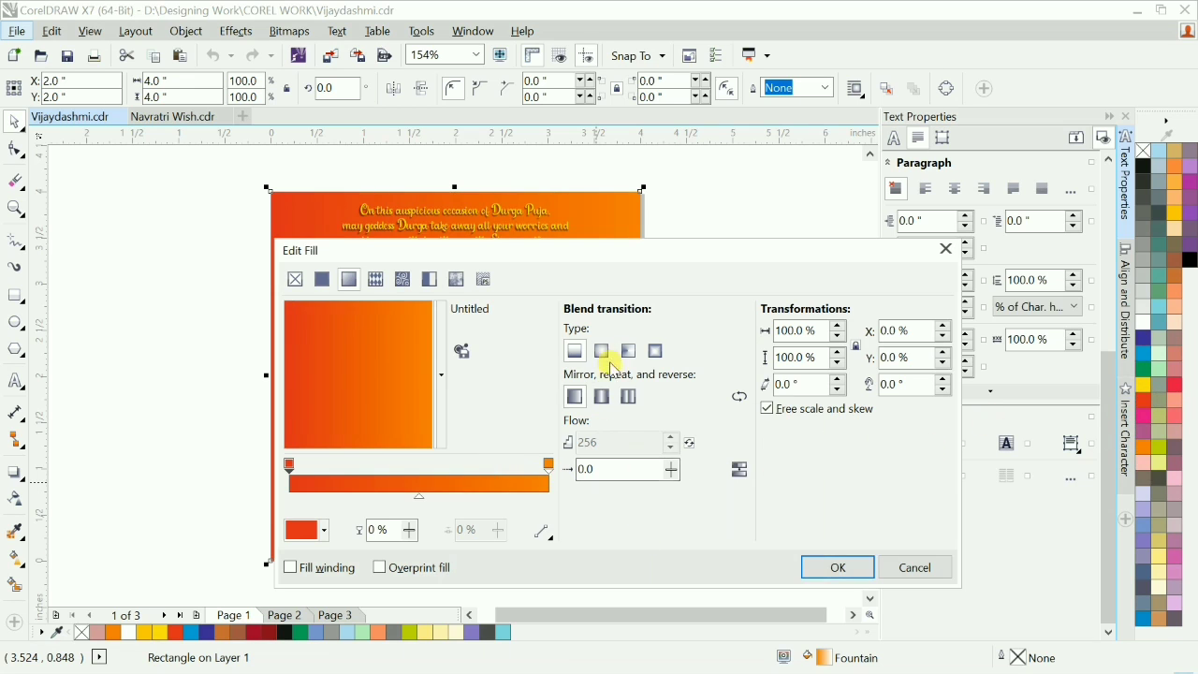
Make the background's fountain fill elliptical, set its midpoint to 35%, and apply it.
left_click(602, 351)
left_click_drag(650, 250, 1058, 167)
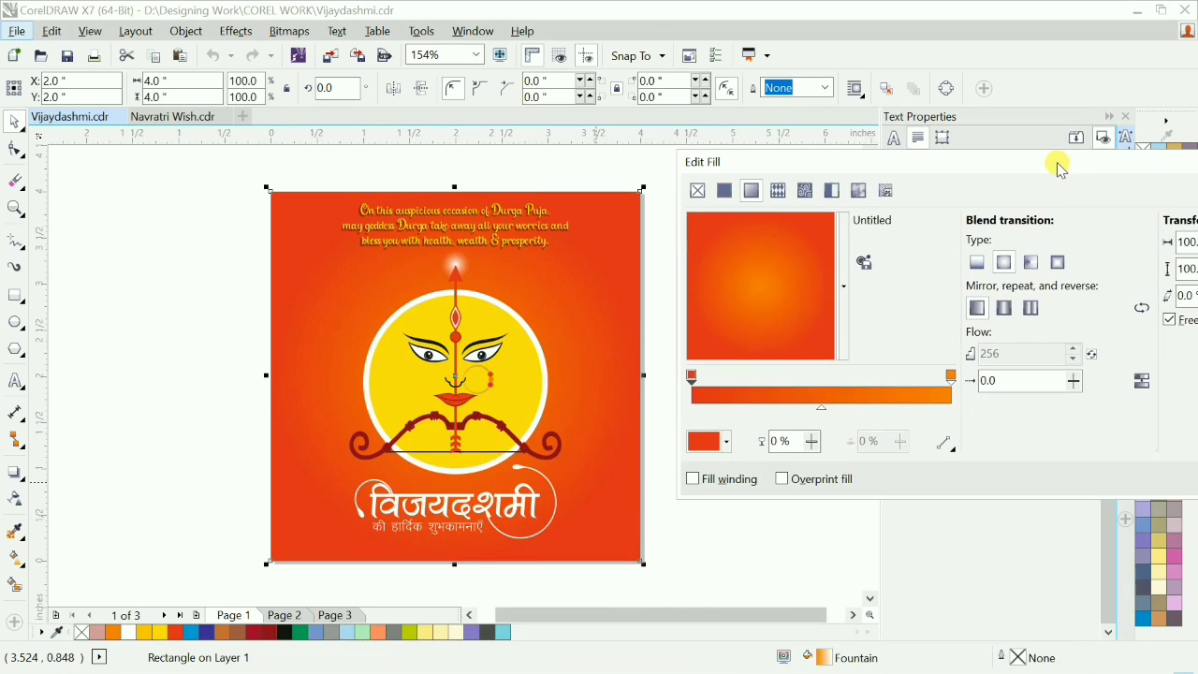
left_click(811, 412)
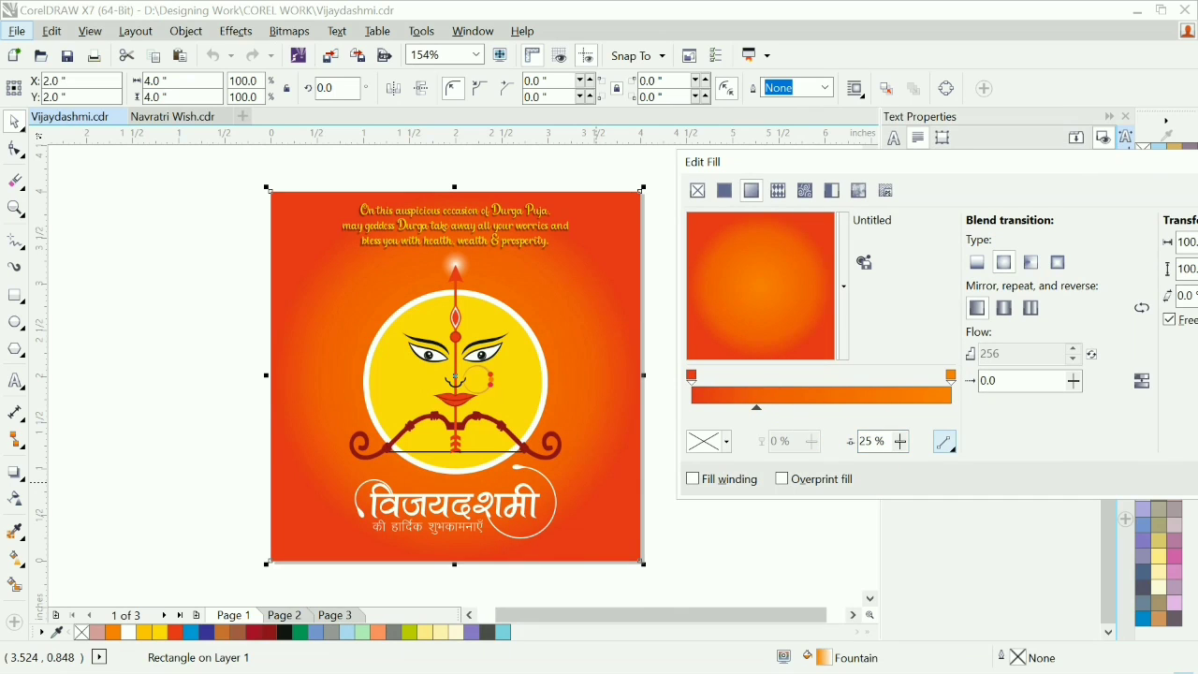
double_click(873, 444)
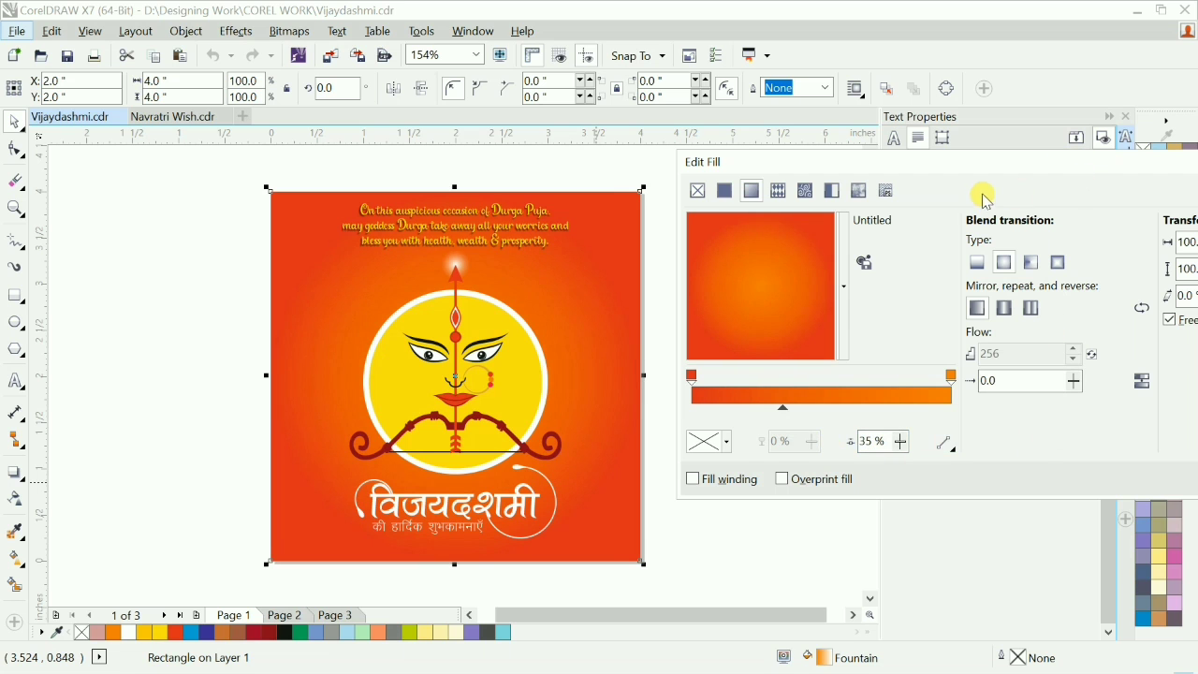
left_click_drag(1074, 174, 824, 243)
left_click(989, 546)
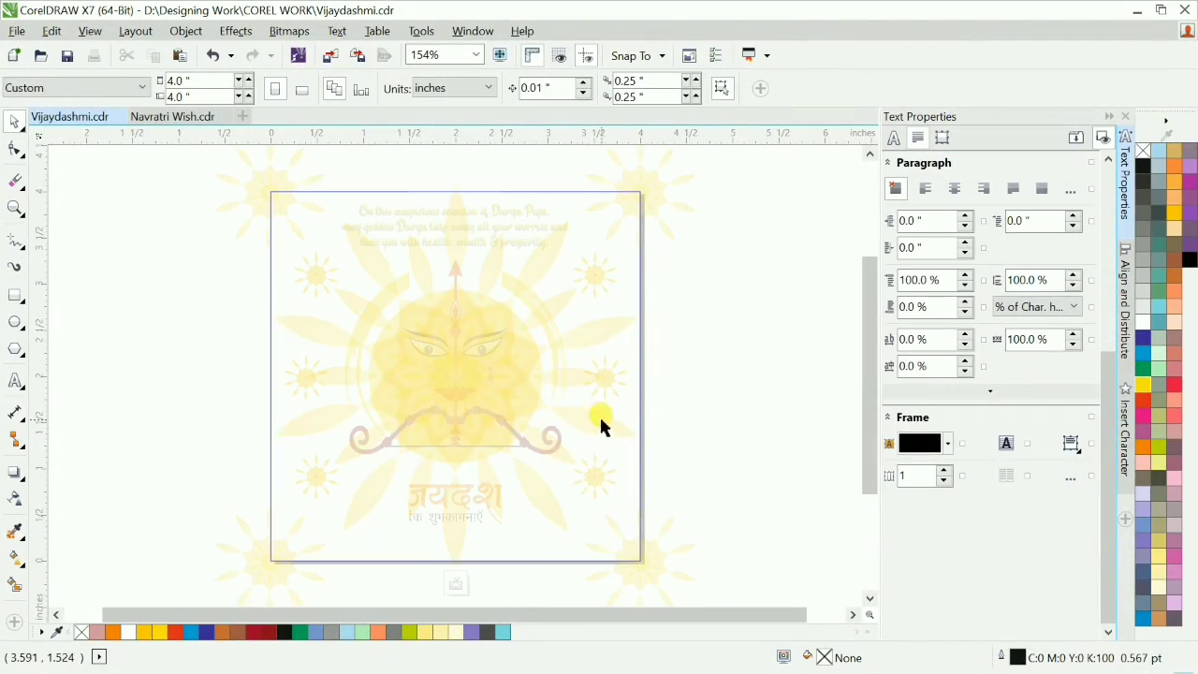
Copy the two large central flowers from page 2's clipped background and paste them inside page 1's background.
left_click(579, 379, "shift")
key("ctrl+c")
left_click(745, 449, "ctrl")
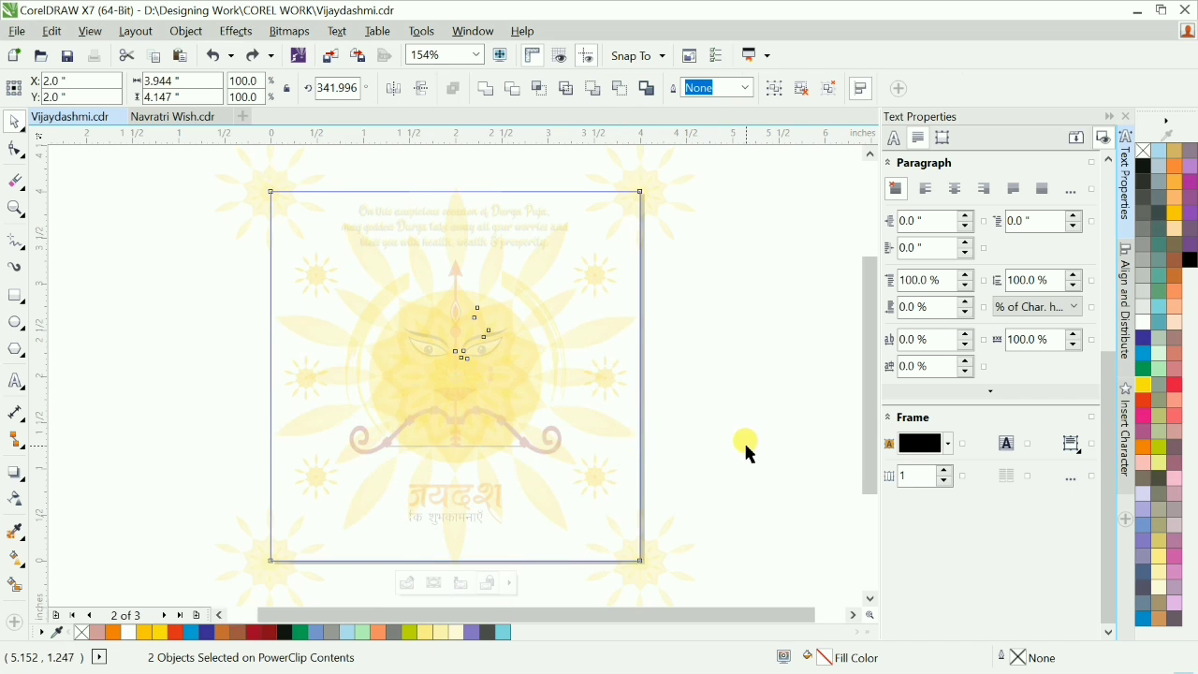
key("ctrl+v")
Group the two pasted flowers inside the background and apply a fountain transparency to the group.
key("ctrl+g")
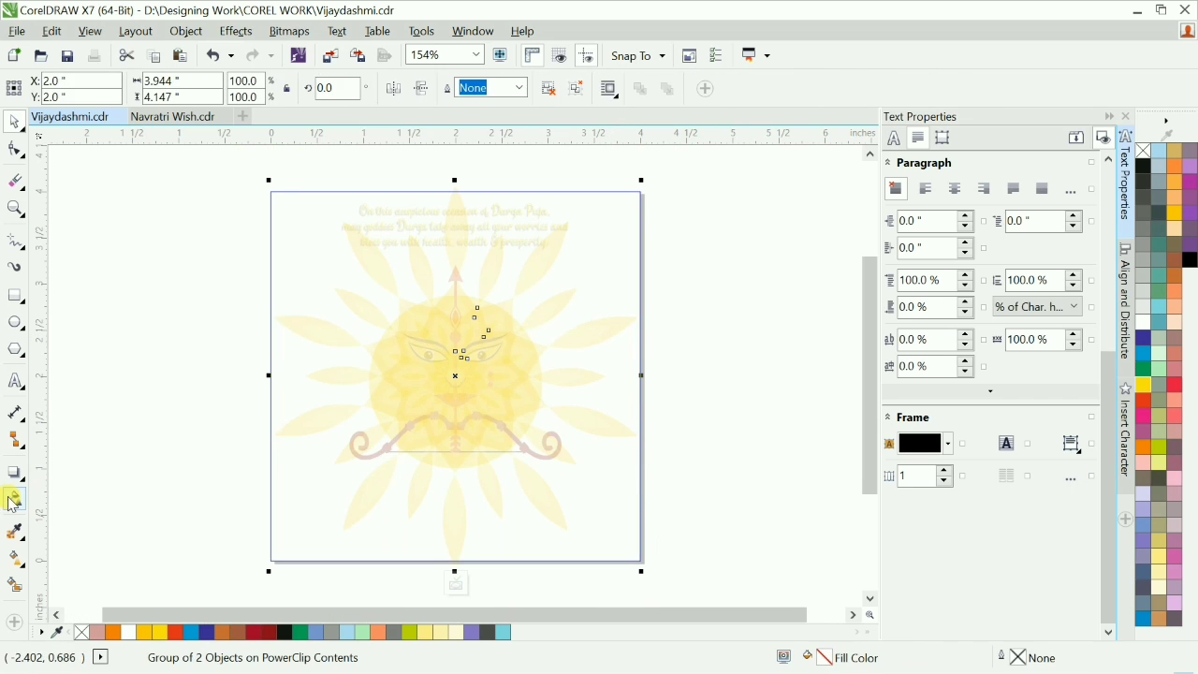
left_click(14, 499)
left_click(67, 88)
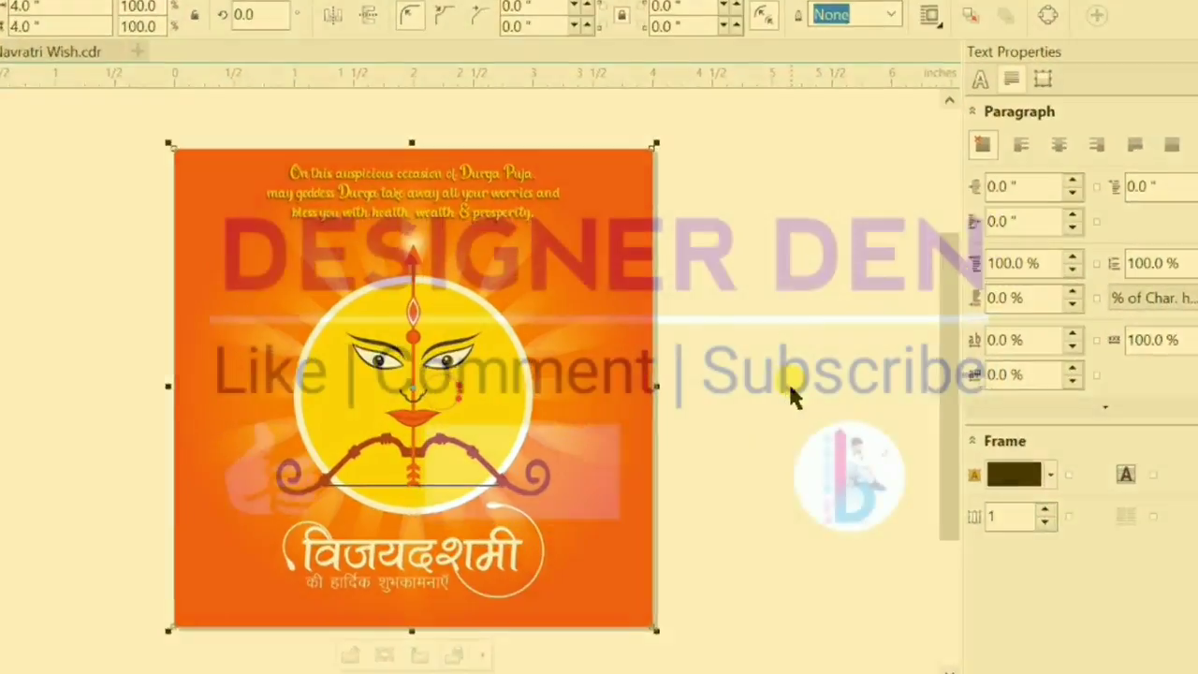